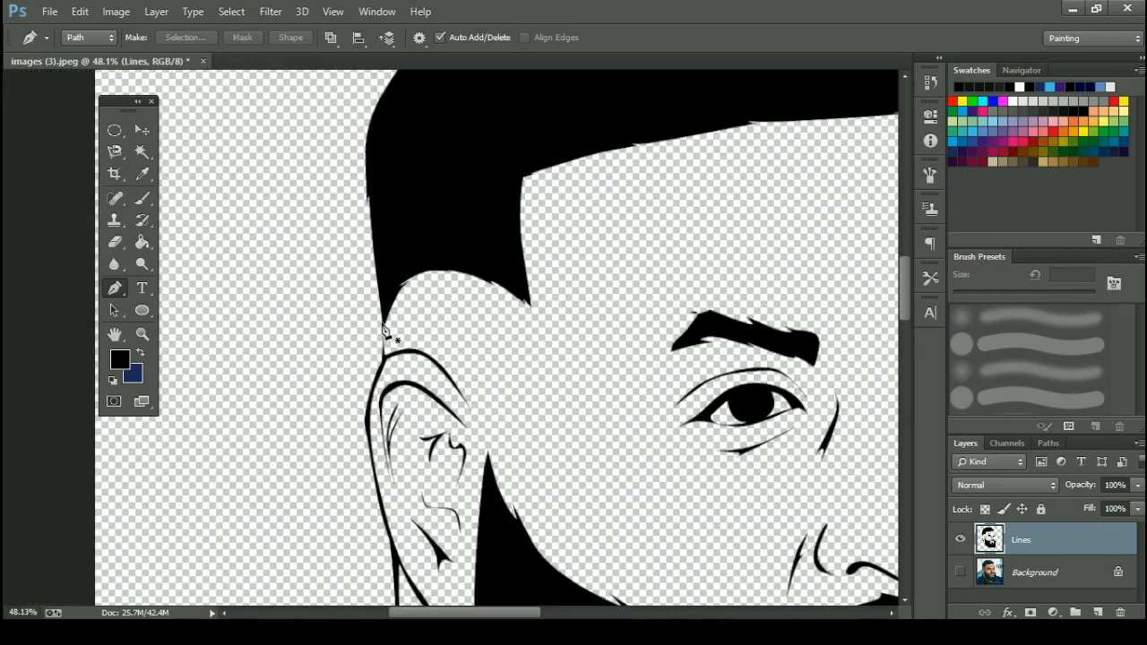
Make the Background photo layer visible beneath the Lines layer and unlock it.
{"action": "scroll", "coordinate": [480, 324], "scroll_direction": "down", "scroll_amount": 2}
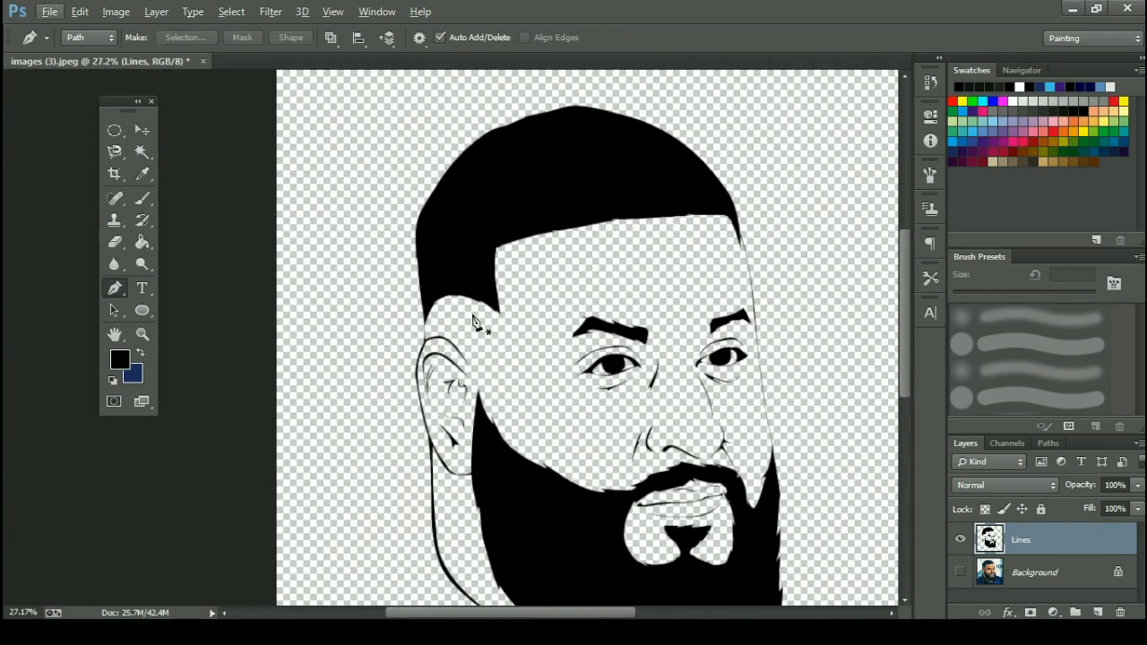
{"action": "scroll", "coordinate": [475, 322], "scroll_direction": "down", "scroll_amount": 1}
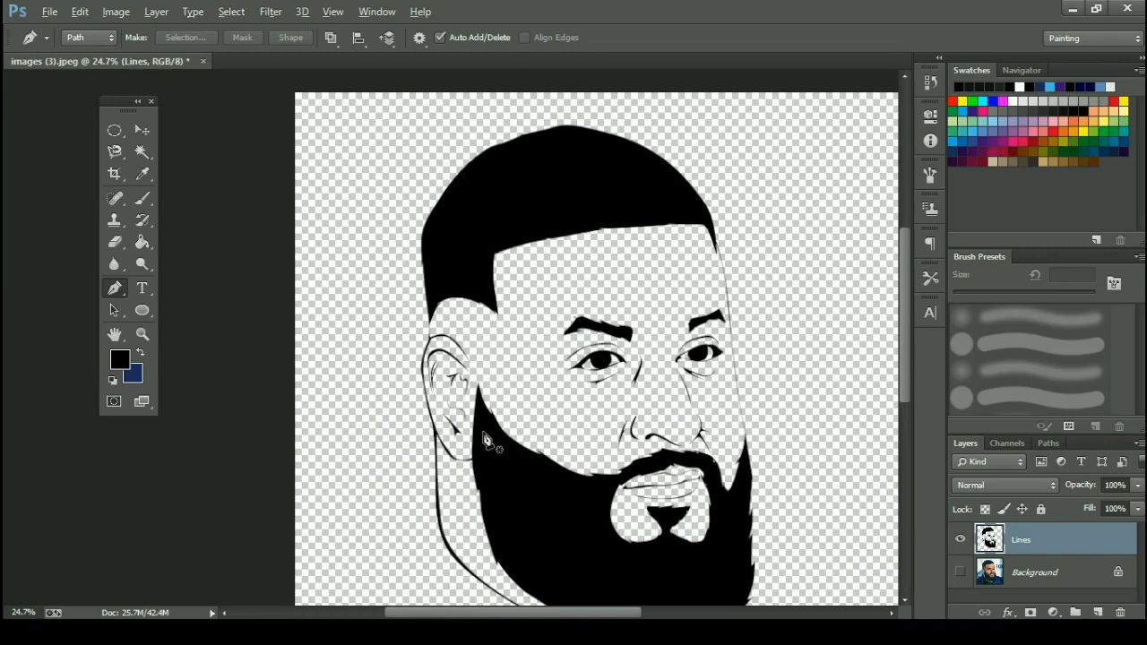
{"action": "scroll", "coordinate": [458, 408], "scroll_direction": "down", "scroll_amount": 3}
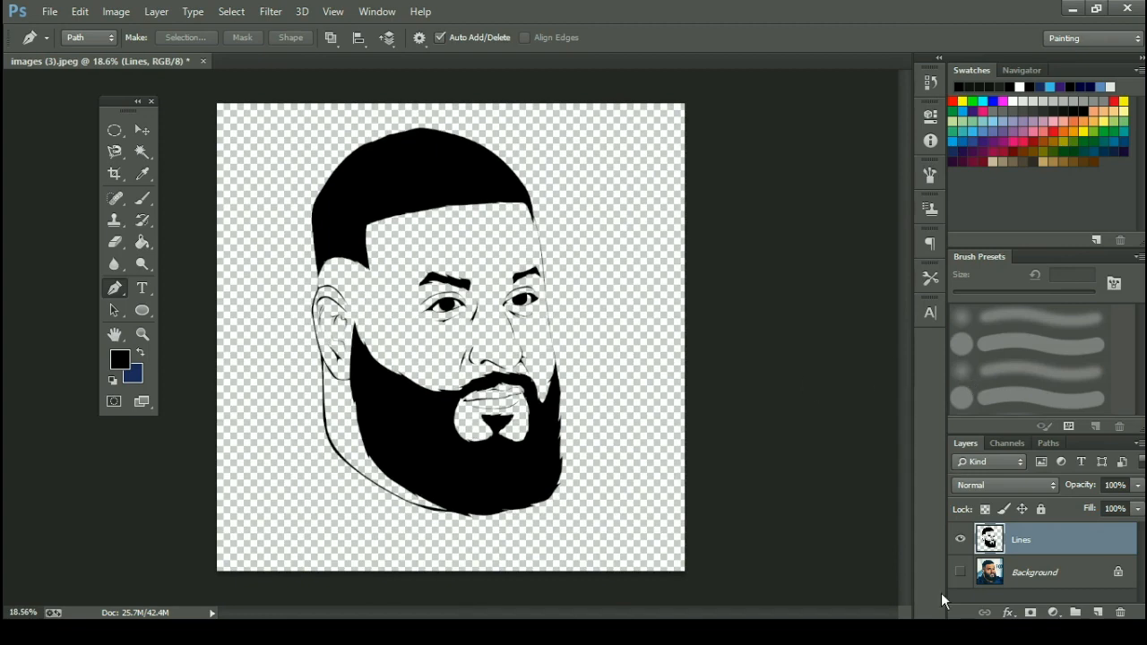
{"action": "left_click", "coordinate": [962, 572]}
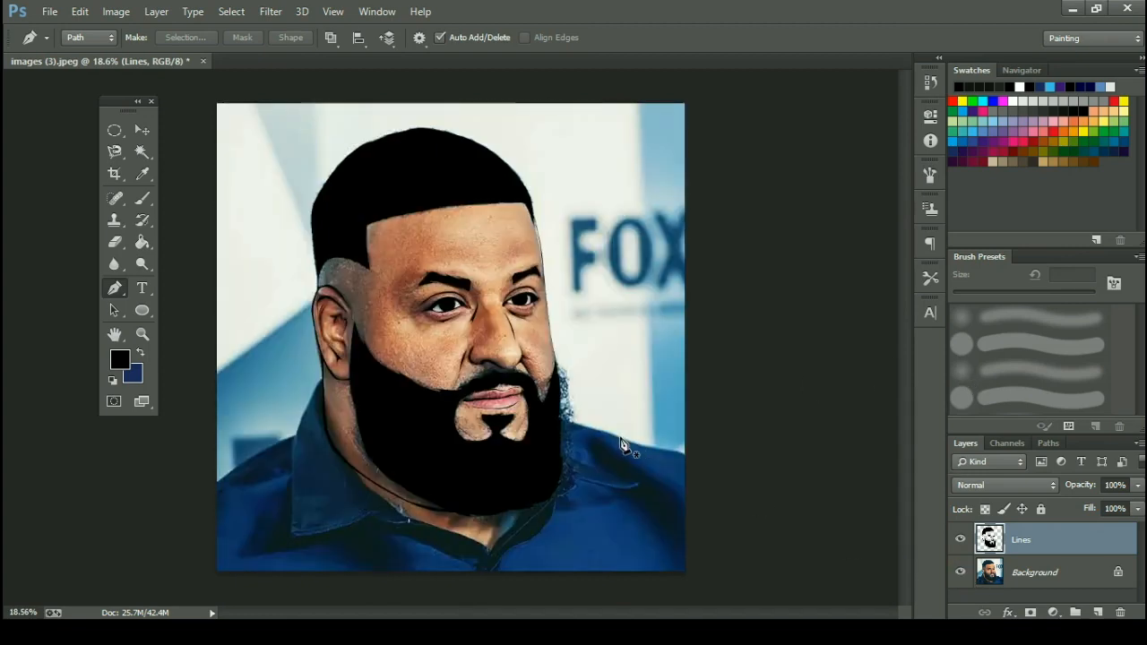
{"action": "scroll", "coordinate": [432, 395], "scroll_direction": "up", "scroll_amount": 6}
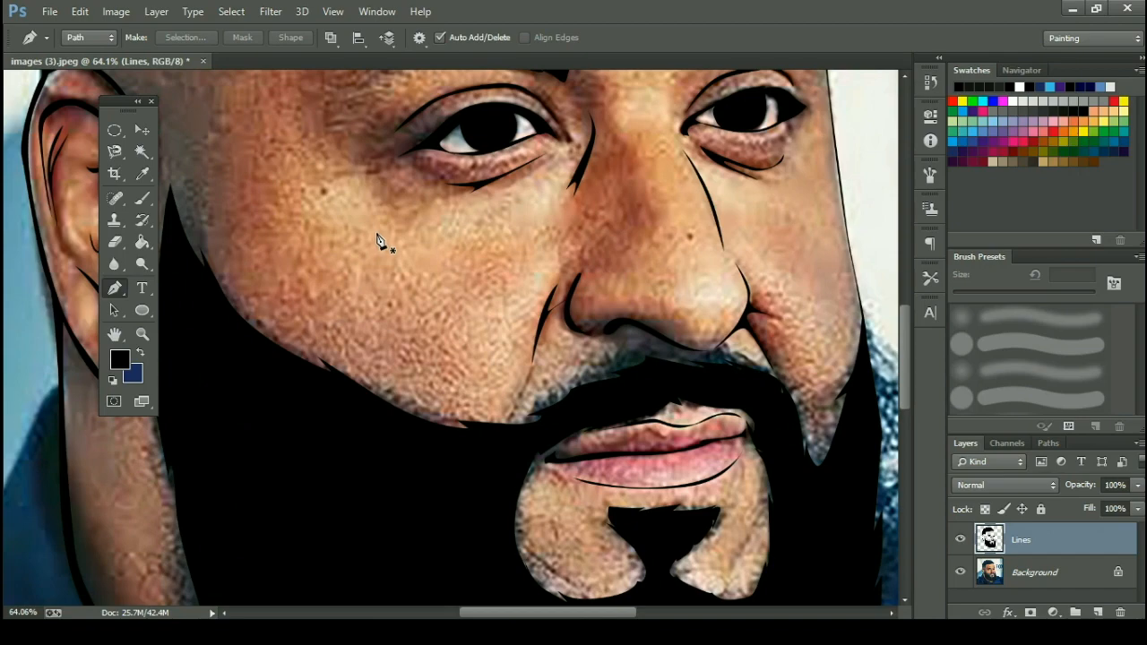
{"action": "scroll", "coordinate": [428, 171], "scroll_direction": "down", "scroll_amount": 3}
{"action": "scroll", "coordinate": [431, 170], "scroll_direction": "down", "scroll_amount": 1}
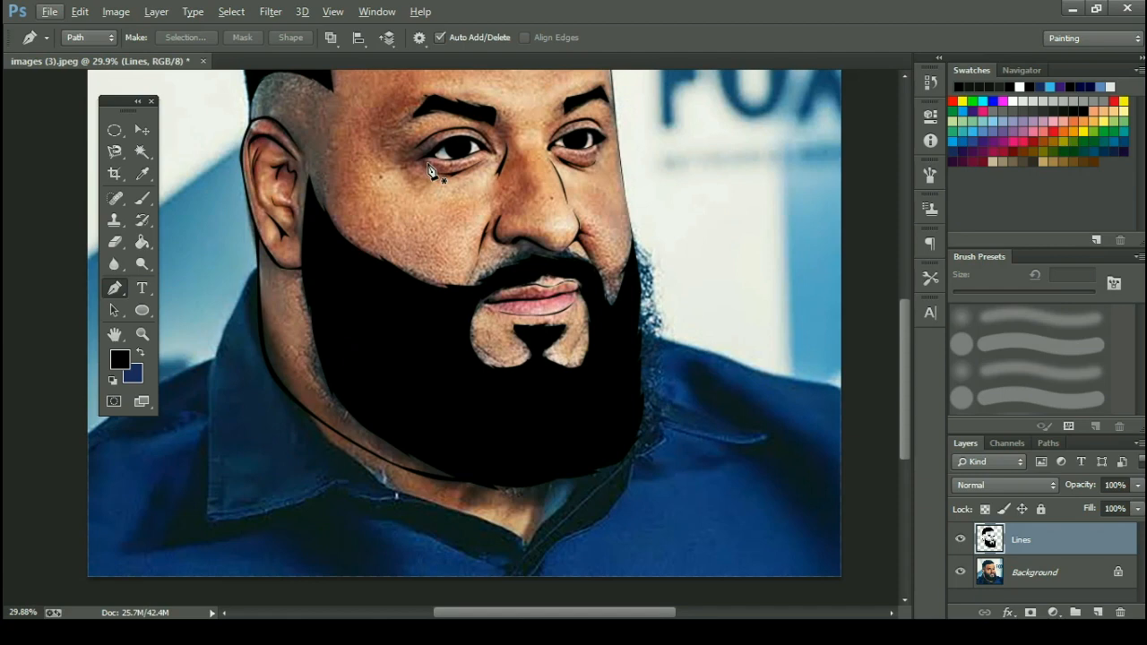
{"action": "scroll", "coordinate": [377, 215], "scroll_direction": "down", "scroll_amount": 3}
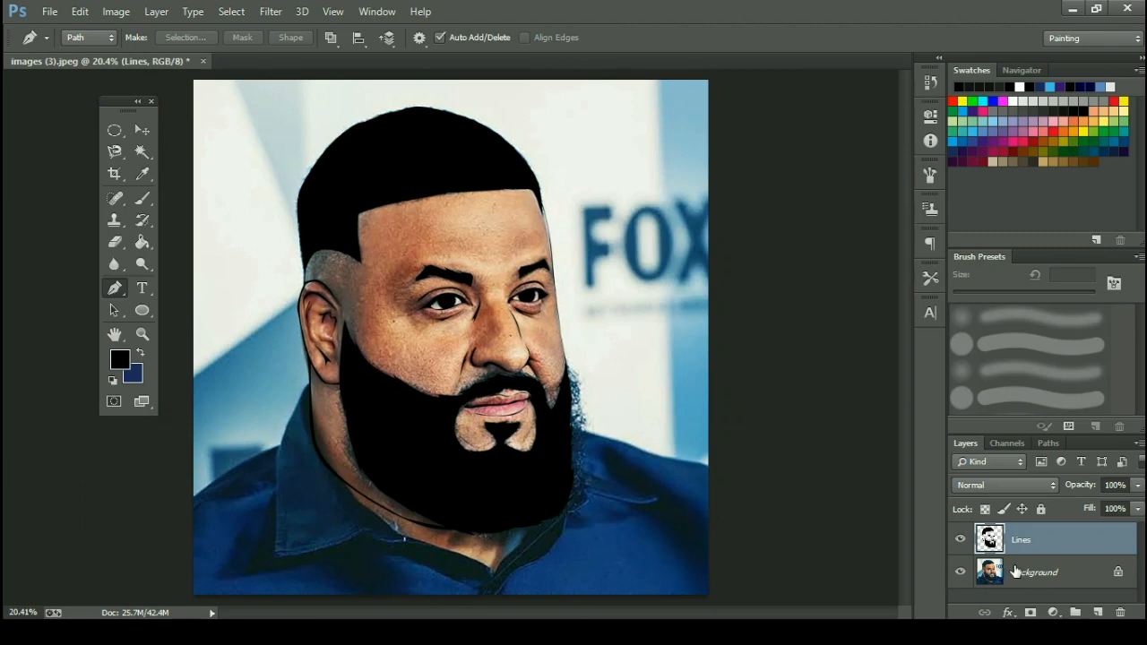
{"action": "left_click", "coordinate": [1117, 572]}
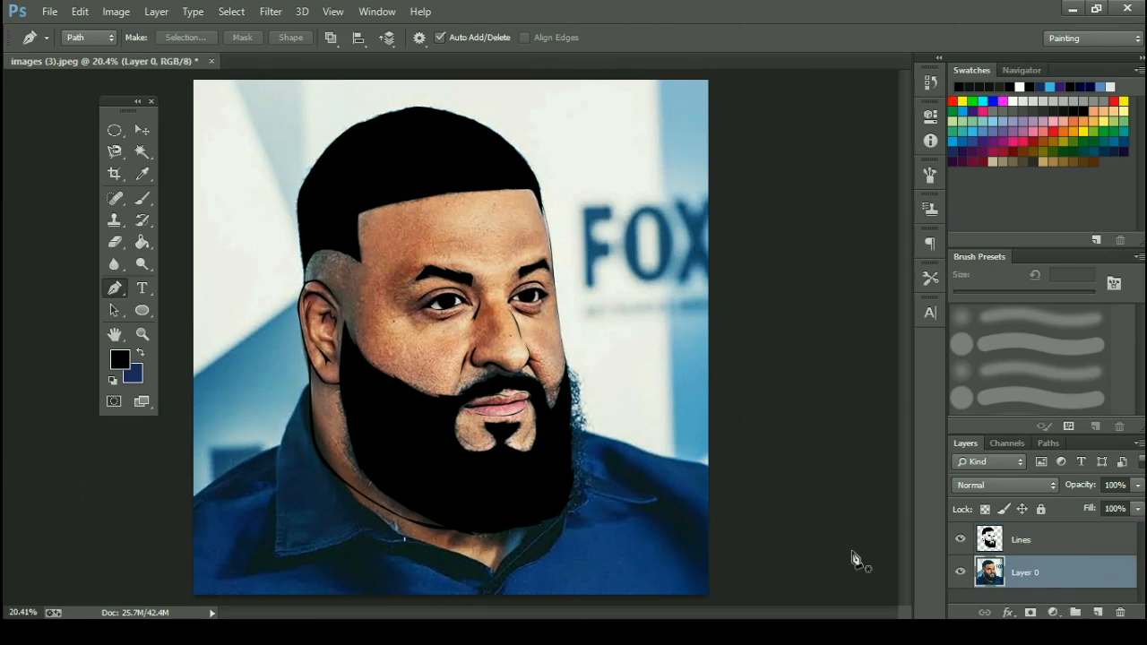
Examine how the line art sits over the photo around the face, hair, ear and beard.
{"action": "scroll", "coordinate": [446, 260], "scroll_direction": "up", "scroll_amount": 5}
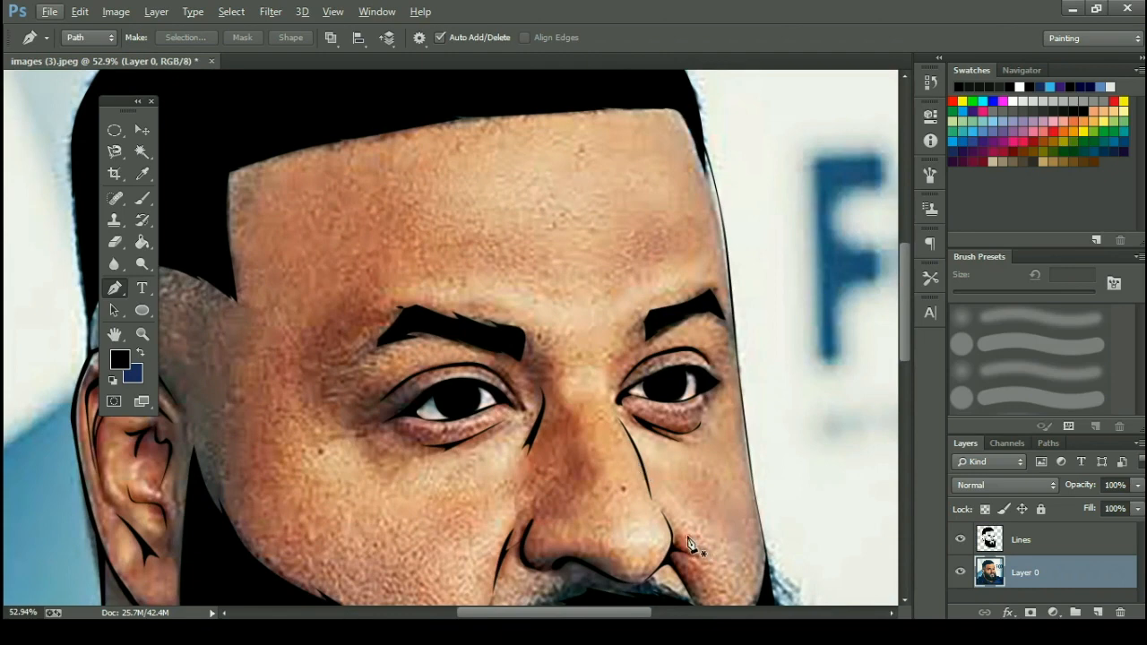
{"action": "left_click", "coordinate": [142, 129]}
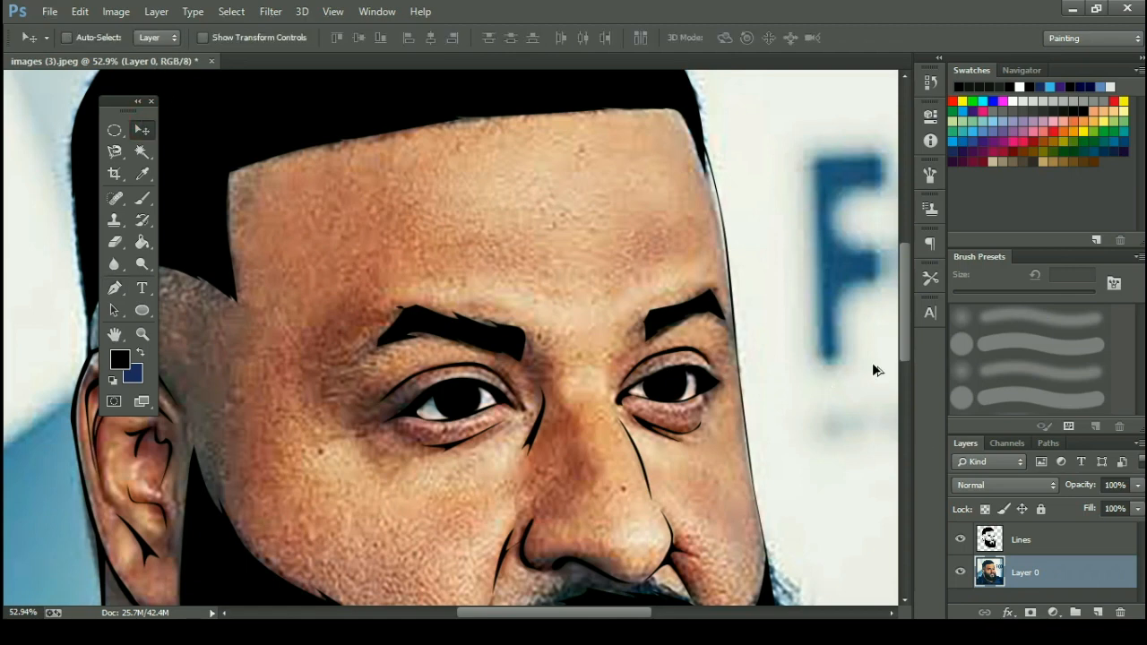
{"action": "scroll", "coordinate": [873, 362], "scroll_direction": "down", "scroll_amount": 4}
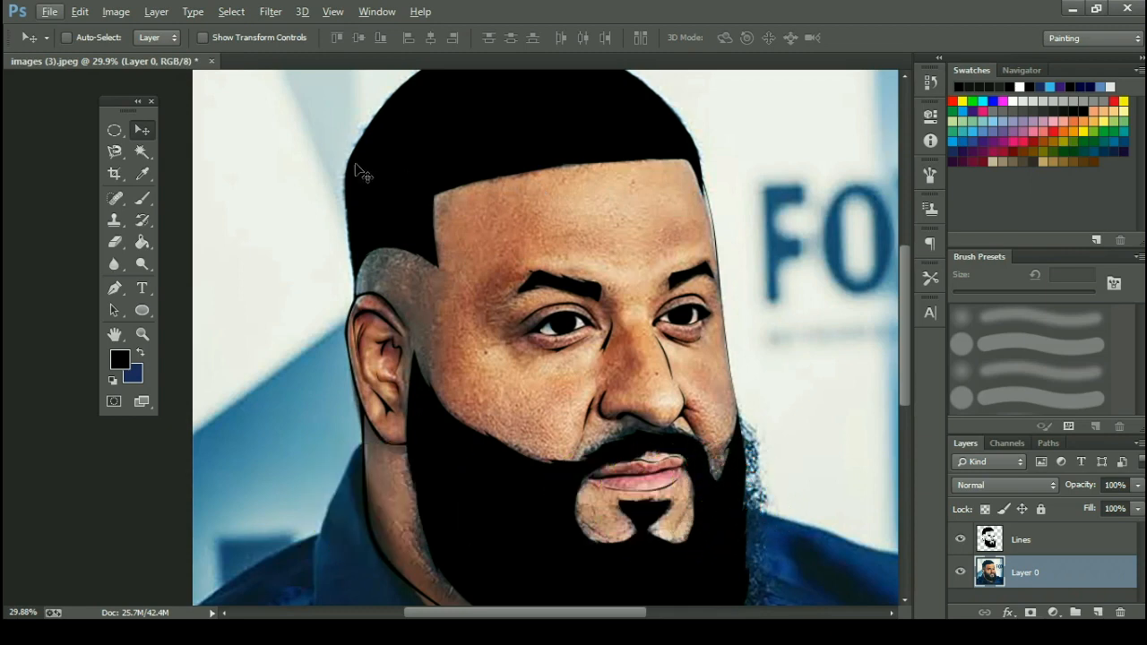
{"action": "scroll", "coordinate": [251, 165], "scroll_direction": "up", "scroll_amount": 1}
{"action": "scroll", "coordinate": [254, 166], "scroll_direction": "up", "scroll_amount": 5}
{"action": "scroll", "coordinate": [631, 217], "scroll_direction": "down", "scroll_amount": 4}
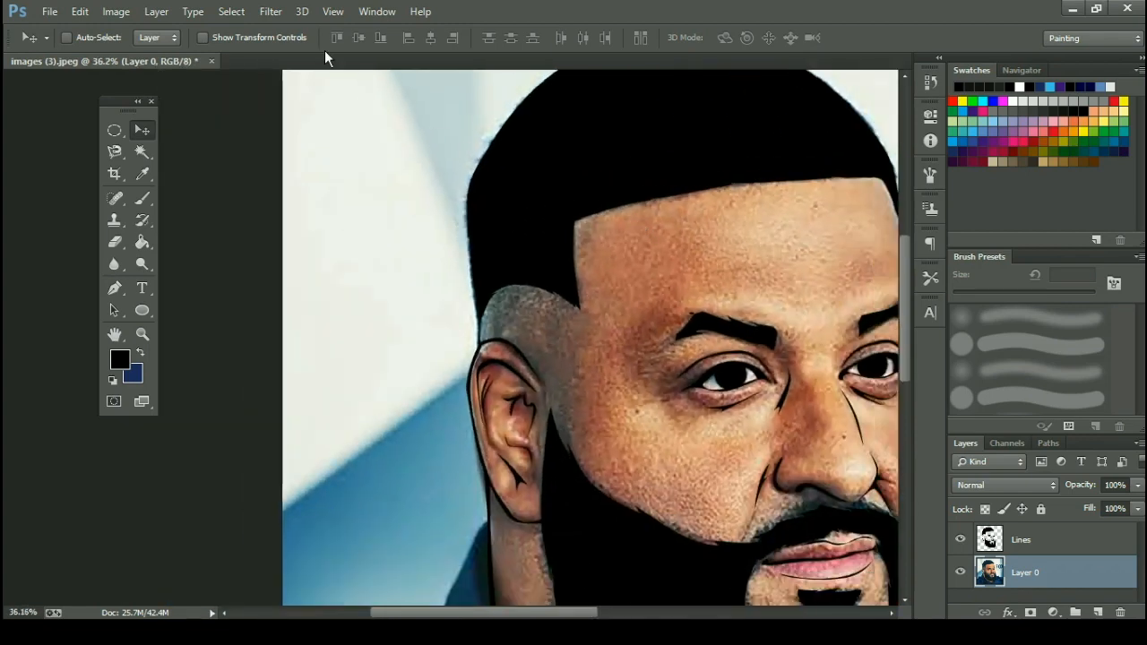
{"action": "scroll", "coordinate": [587, 282], "scroll_direction": "down", "scroll_amount": 3}
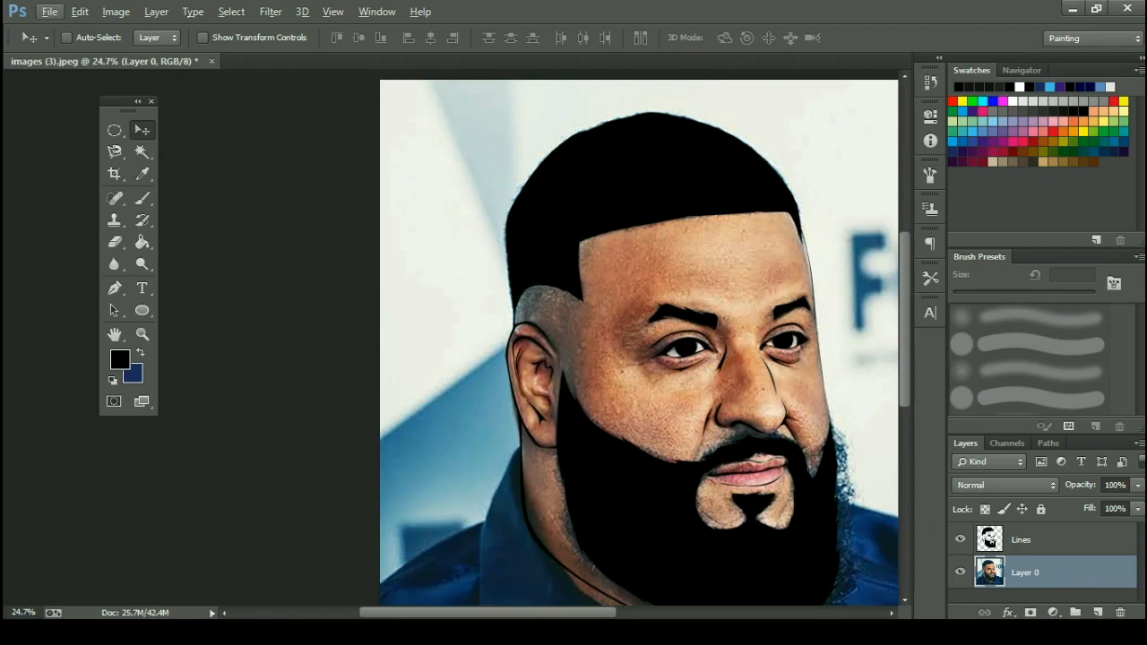
{"action": "scroll", "coordinate": [487, 332], "scroll_direction": "down", "scroll_amount": 3}
{"action": "scroll", "coordinate": [428, 318], "scroll_direction": "up", "scroll_amount": 2}
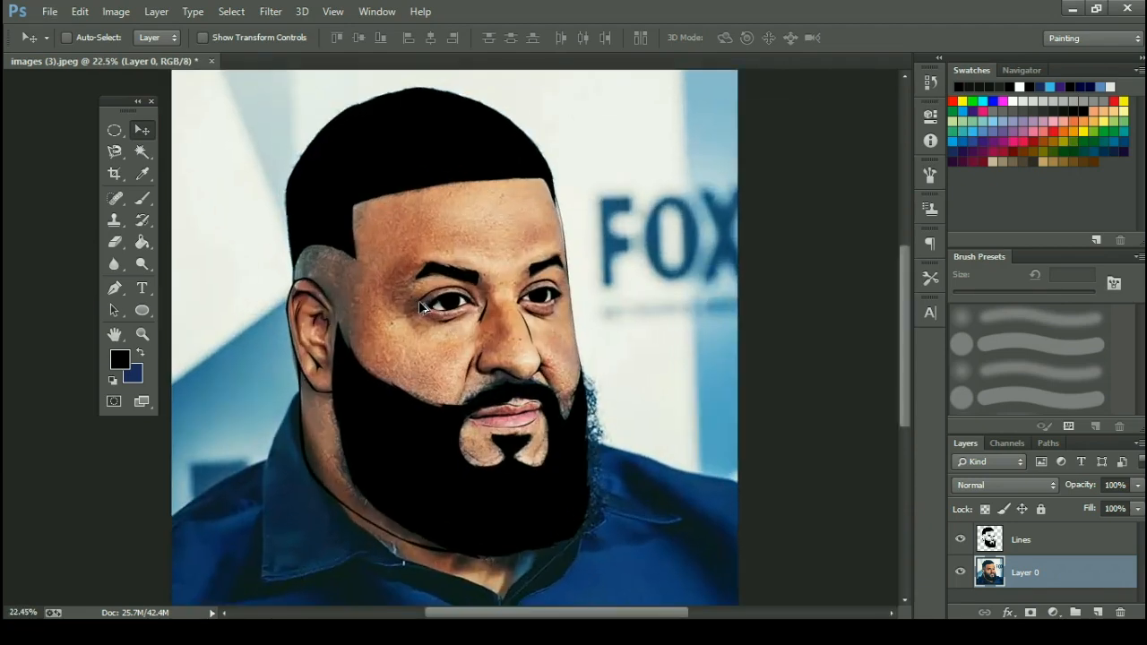
Create a new layer between the Lines layer and the photo layer and name it Skin.
{"action": "left_click", "coordinate": [1098, 612]}
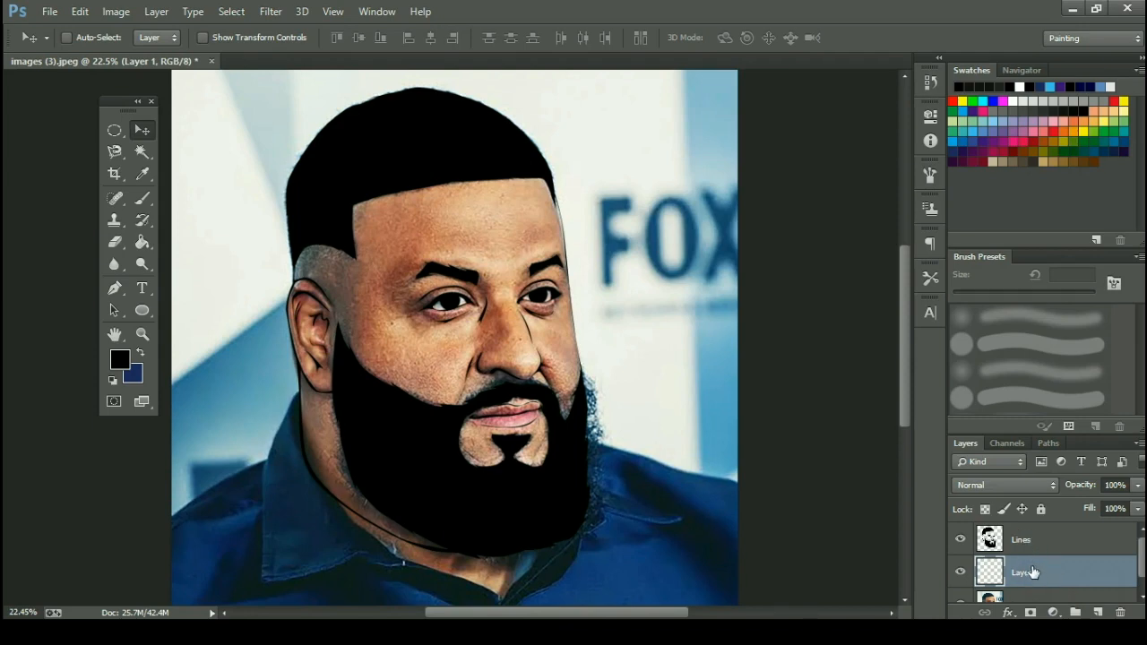
{"action": "double_click", "coordinate": [1022, 572]}
{"action": "type", "text": "Sk"}
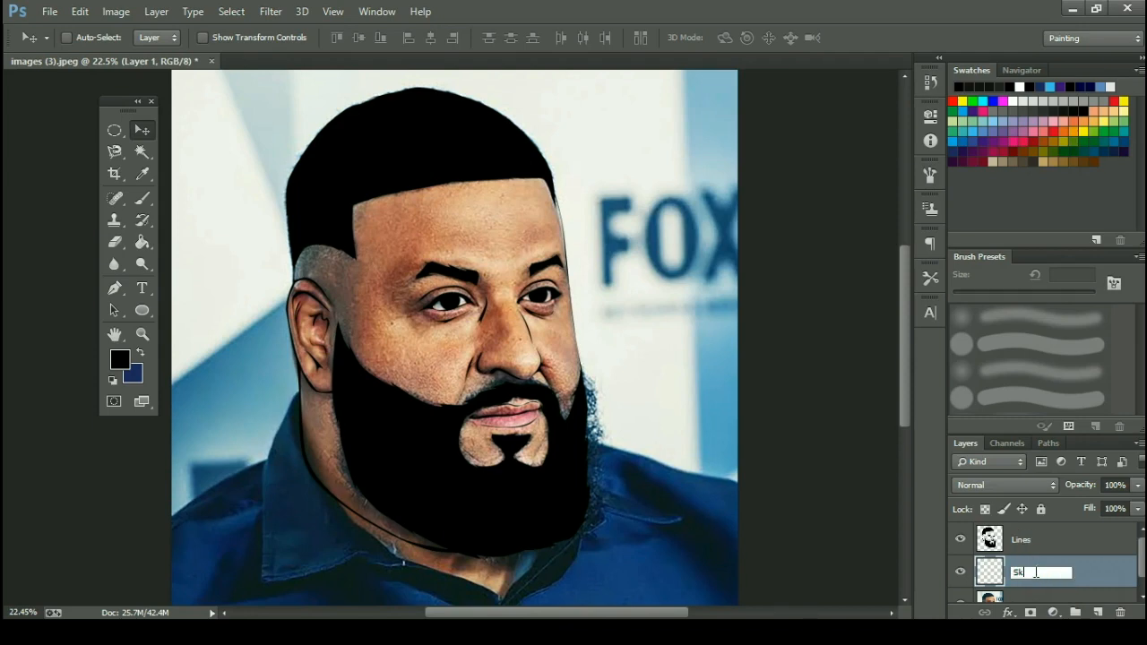
{"action": "type", "text": "in"}
{"action": "key", "text": "Return"}
Set the foreground colour to the brown skin tone #974d1b.
{"action": "scroll", "coordinate": [414, 350], "scroll_direction": "up", "scroll_amount": 2}
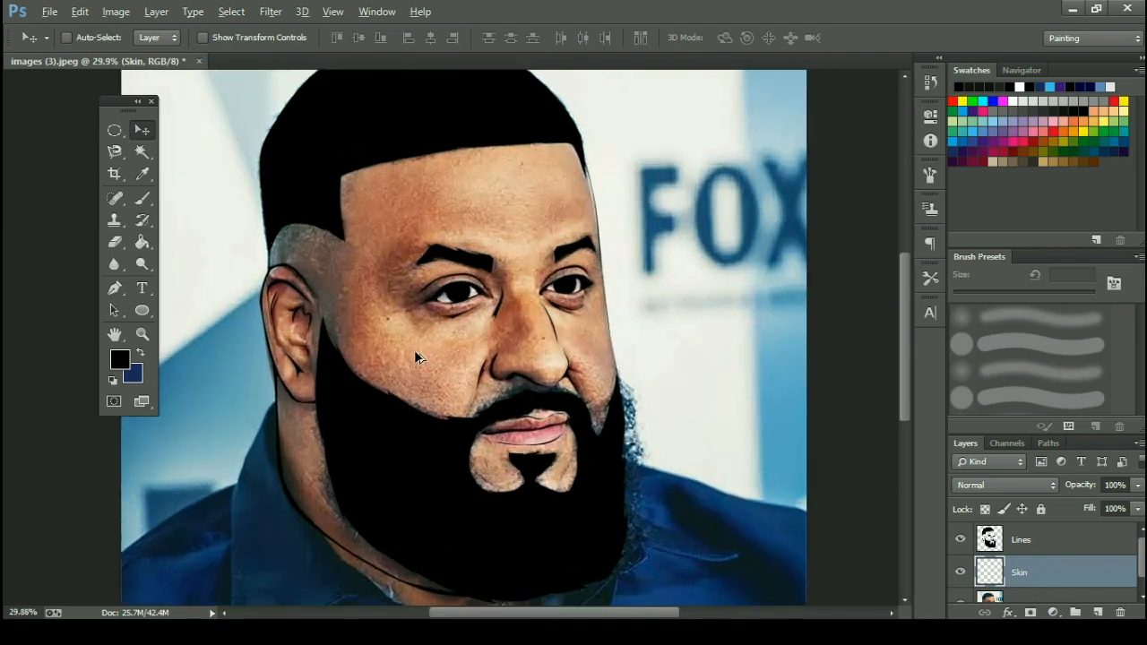
{"action": "scroll", "coordinate": [414, 350], "scroll_direction": "up", "scroll_amount": 1}
{"action": "scroll", "coordinate": [394, 390], "scroll_direction": "down", "scroll_amount": 3}
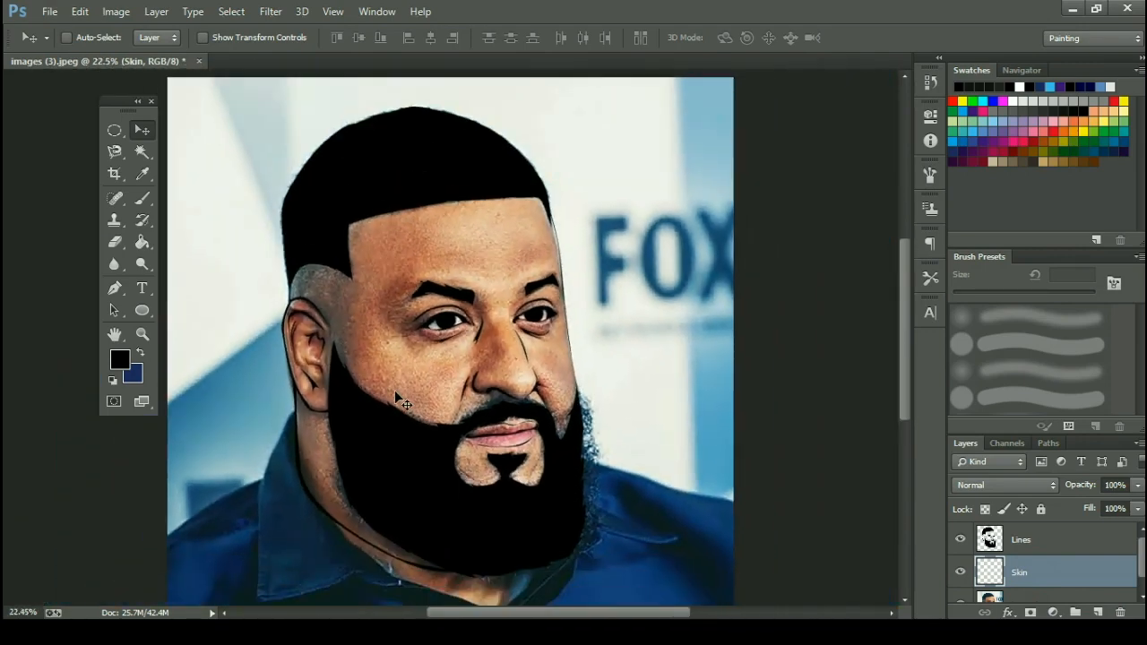
{"action": "scroll", "coordinate": [394, 390], "scroll_direction": "up", "scroll_amount": 1}
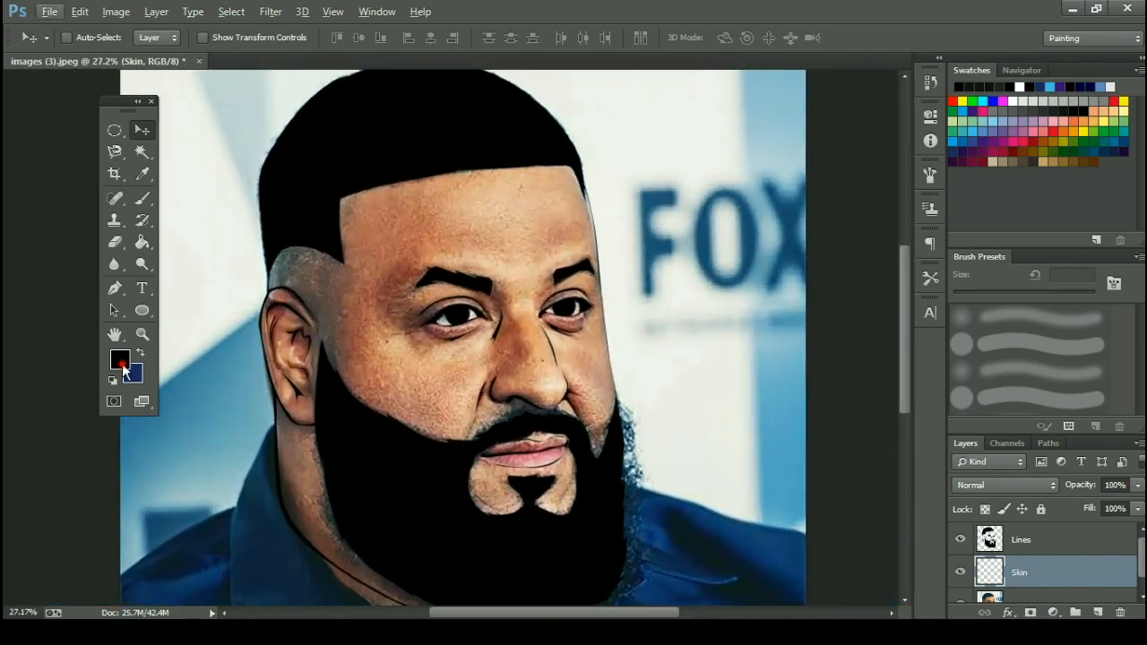
{"action": "left_click", "coordinate": [122, 362]}
{"action": "left_click_drag", "start_coordinate": [879, 394], "coordinate": [881, 424]}
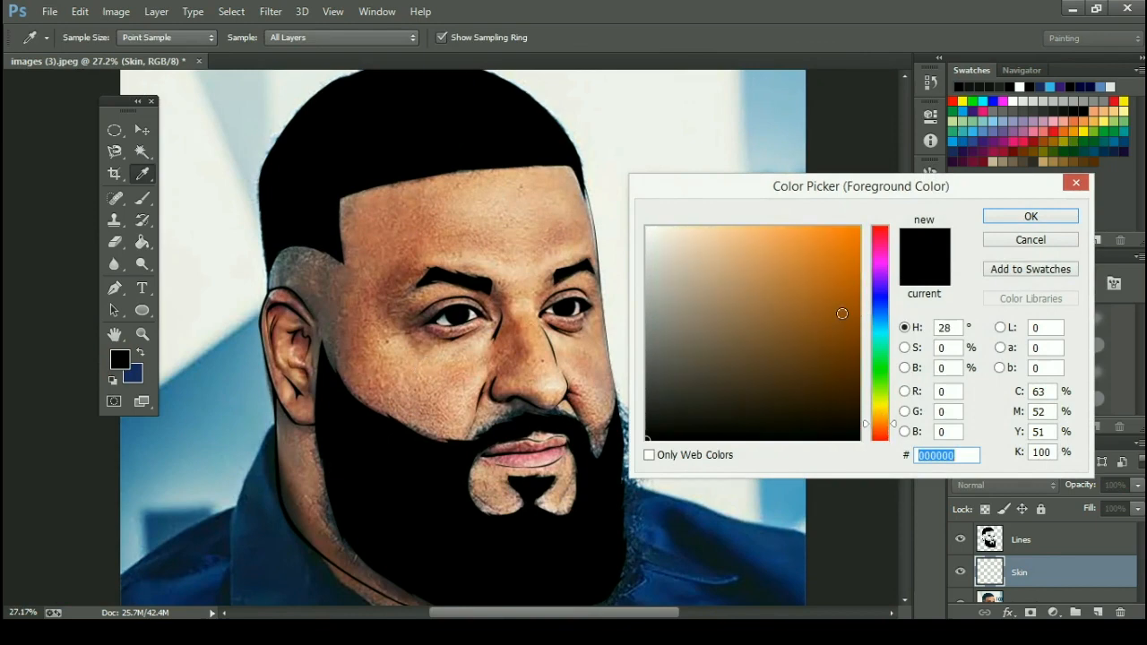
{"action": "mouse_move", "coordinate": [841, 314]}
{"action": "left_mouse_down"}
{"action": "mouse_move", "coordinate": [835, 331]}
{"action": "mouse_move", "coordinate": [822, 324]}
{"action": "left_mouse_up"}
{"action": "left_click", "coordinate": [881, 427]}
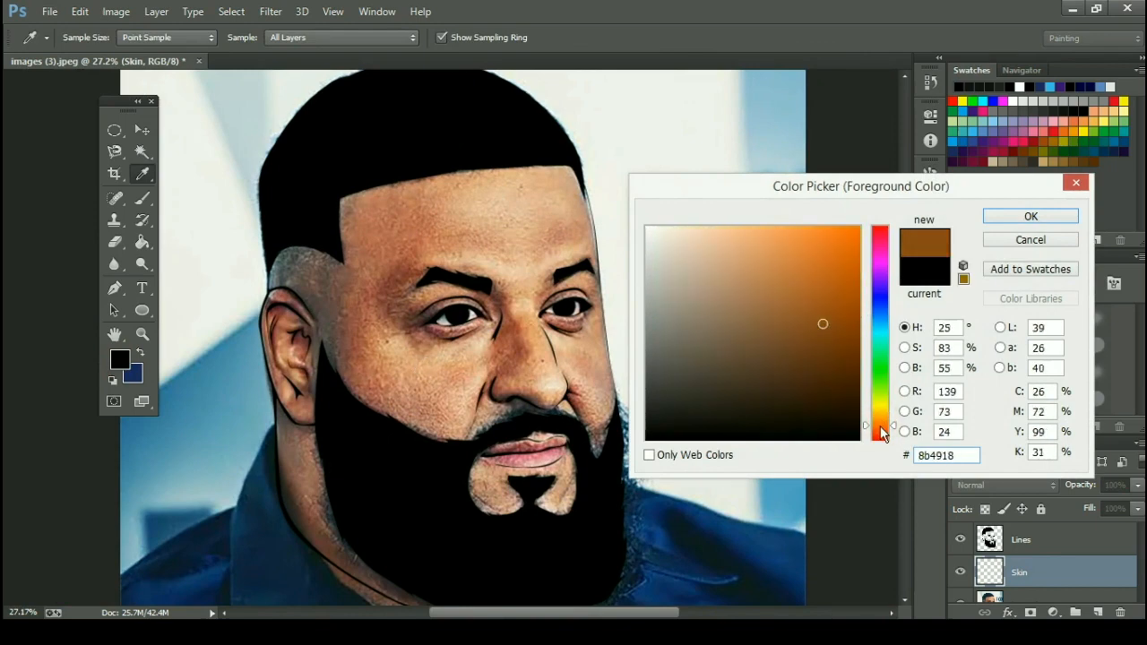
{"action": "left_click", "coordinate": [819, 306]}
{"action": "left_click_drag", "start_coordinate": [877, 420], "coordinate": [877, 425]}
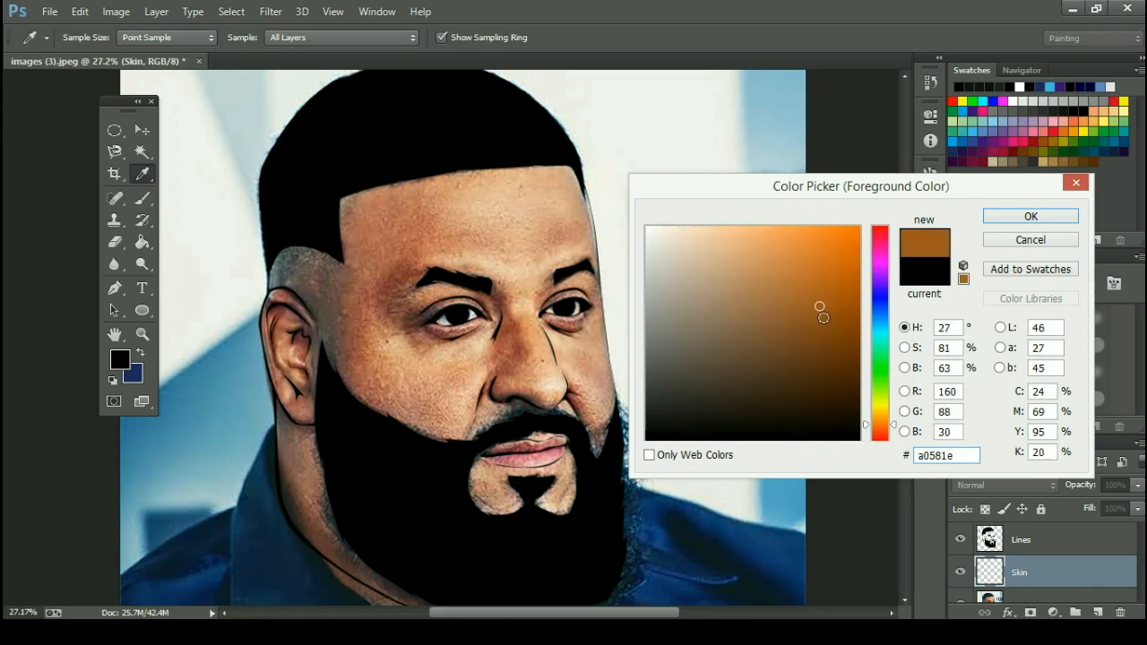
{"action": "left_click_drag", "start_coordinate": [823, 317], "coordinate": [823, 324]}
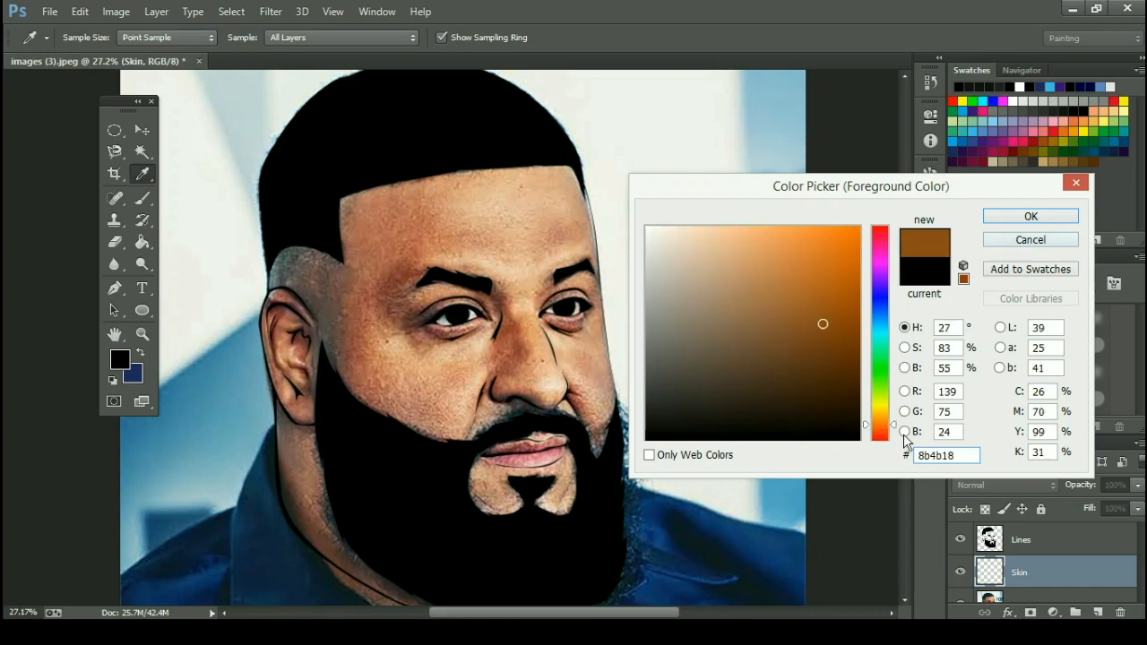
{"action": "left_click", "coordinate": [882, 429]}
{"action": "left_click_drag", "start_coordinate": [882, 433], "coordinate": [880, 434]}
{"action": "left_click_drag", "start_coordinate": [819, 333], "coordinate": [820, 314]}
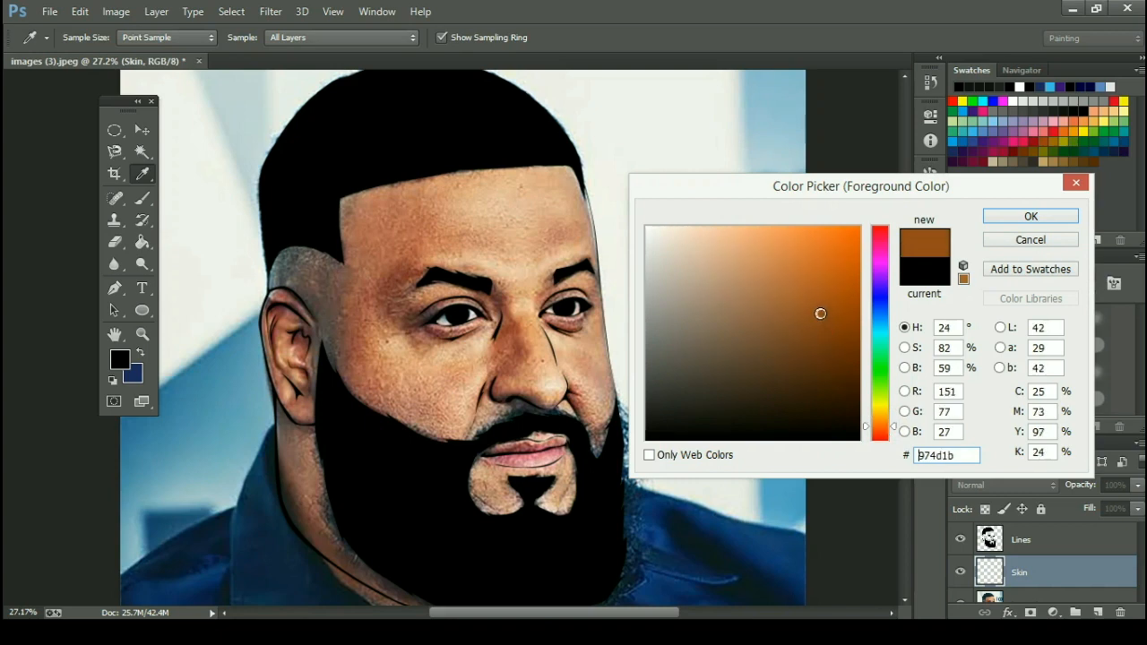
{"action": "left_click", "coordinate": [1040, 219]}
Try filling the empty Skin layer with the brown foreground colour using the Paint Bucket.
{"action": "key", "text": "v"}
{"action": "key", "text": "g"}
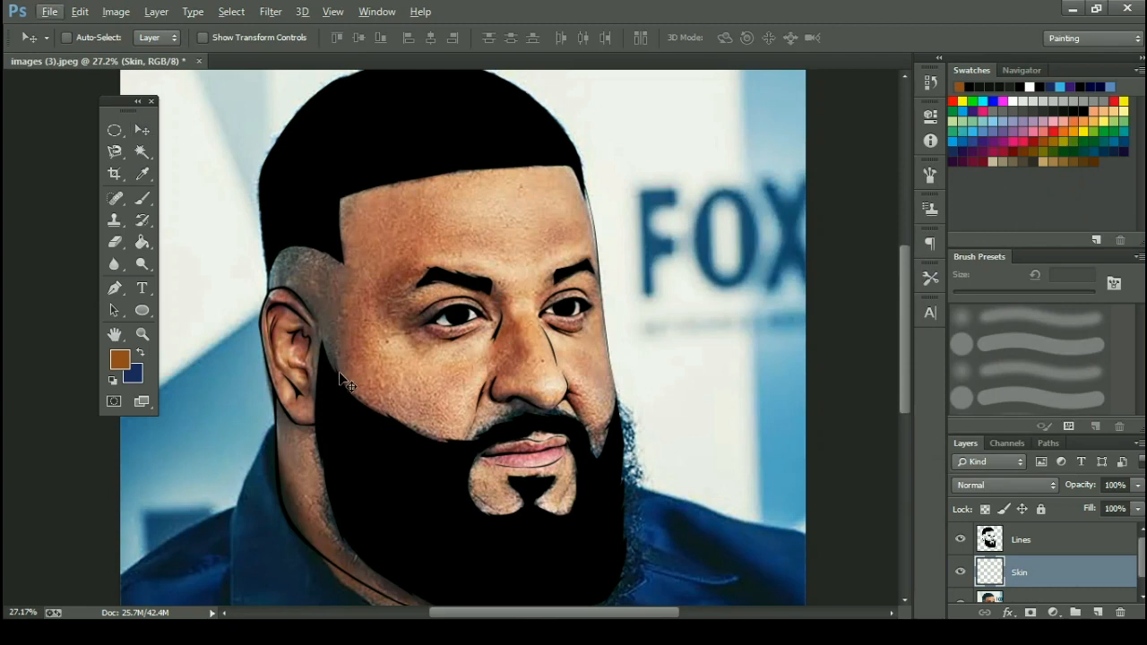
{"action": "left_click", "coordinate": [389, 357]}
{"action": "scroll", "coordinate": [389, 354], "scroll_direction": "down", "scroll_amount": 3}
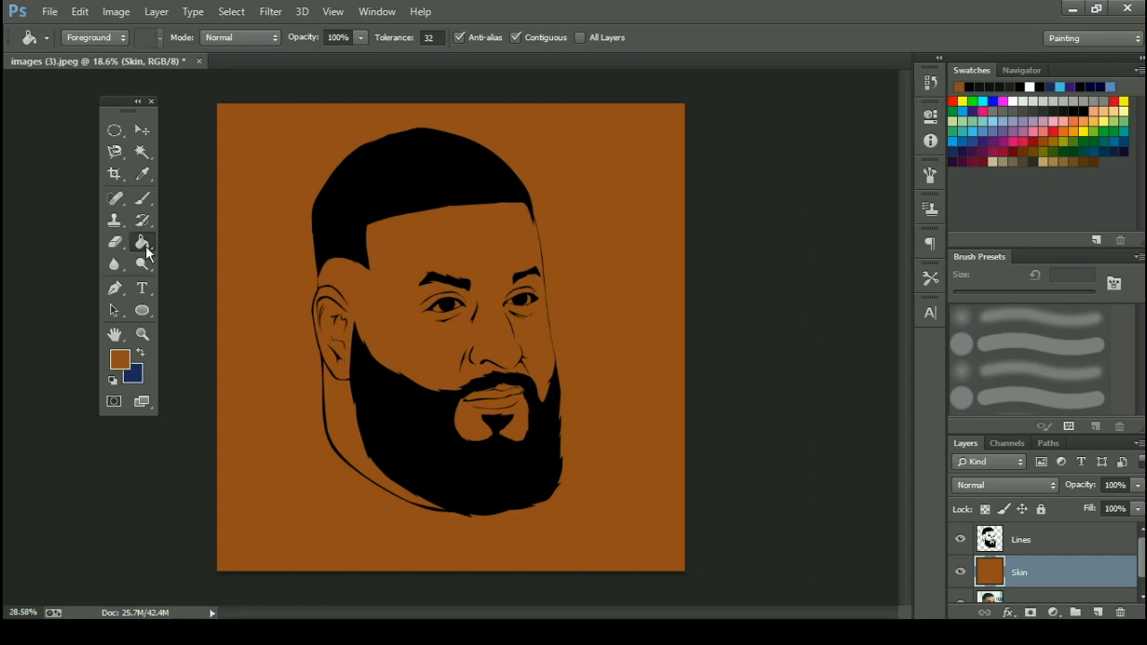
{"action": "scroll", "coordinate": [145, 246], "scroll_direction": "up", "scroll_amount": 5}
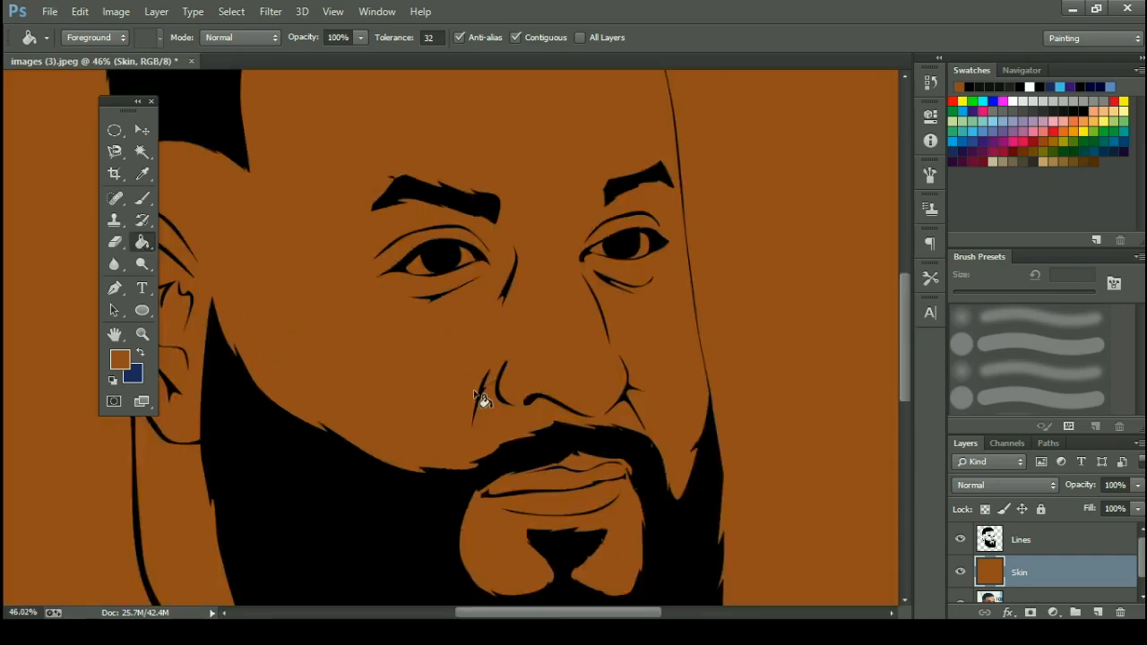
{"action": "scroll", "coordinate": [554, 309], "scroll_direction": "down", "scroll_amount": 2}
{"action": "scroll", "coordinate": [554, 309], "scroll_direction": "down", "scroll_amount": 2}
Undo the brown fill, and fill the whole Skin layer with the foreground colour again.
{"action": "key", "text": "ctrl+z"}
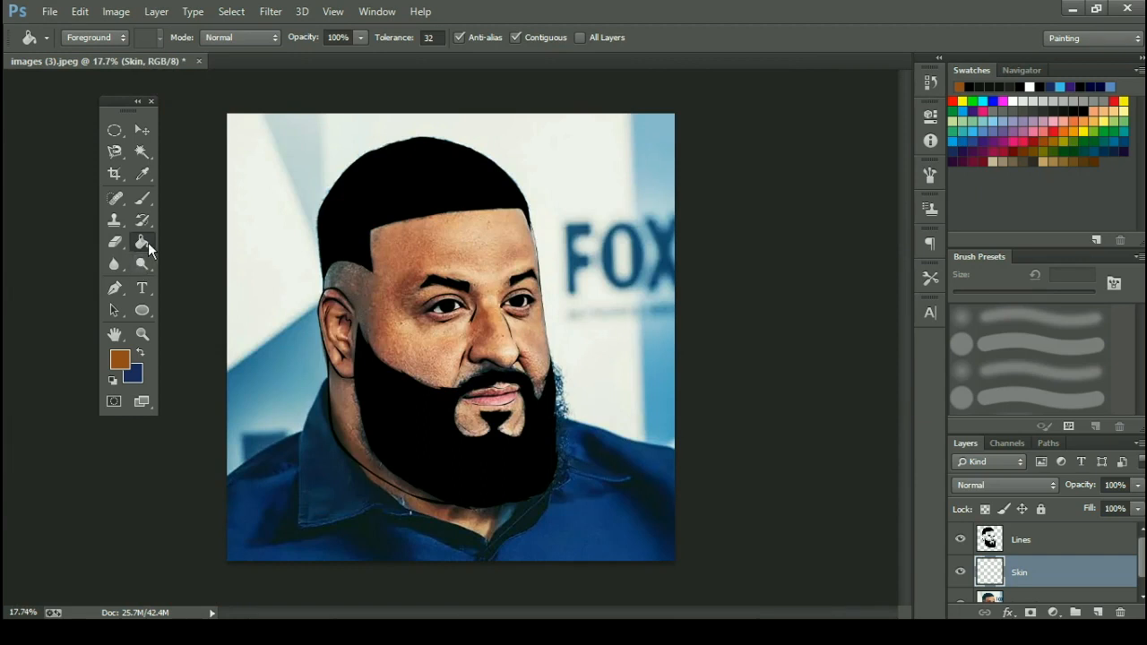
{"action": "left_click", "coordinate": [361, 294]}
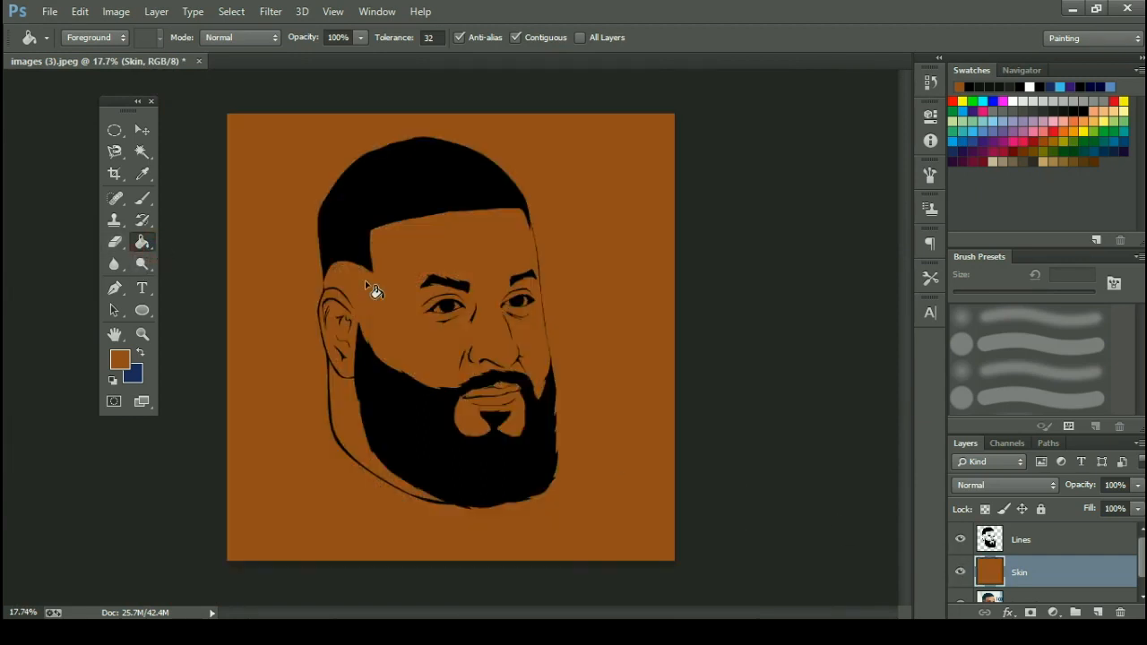
{"action": "scroll", "coordinate": [370, 288], "scroll_direction": "down", "scroll_amount": 2}
{"action": "scroll", "coordinate": [1024, 580], "scroll_direction": "down", "scroll_amount": 1}
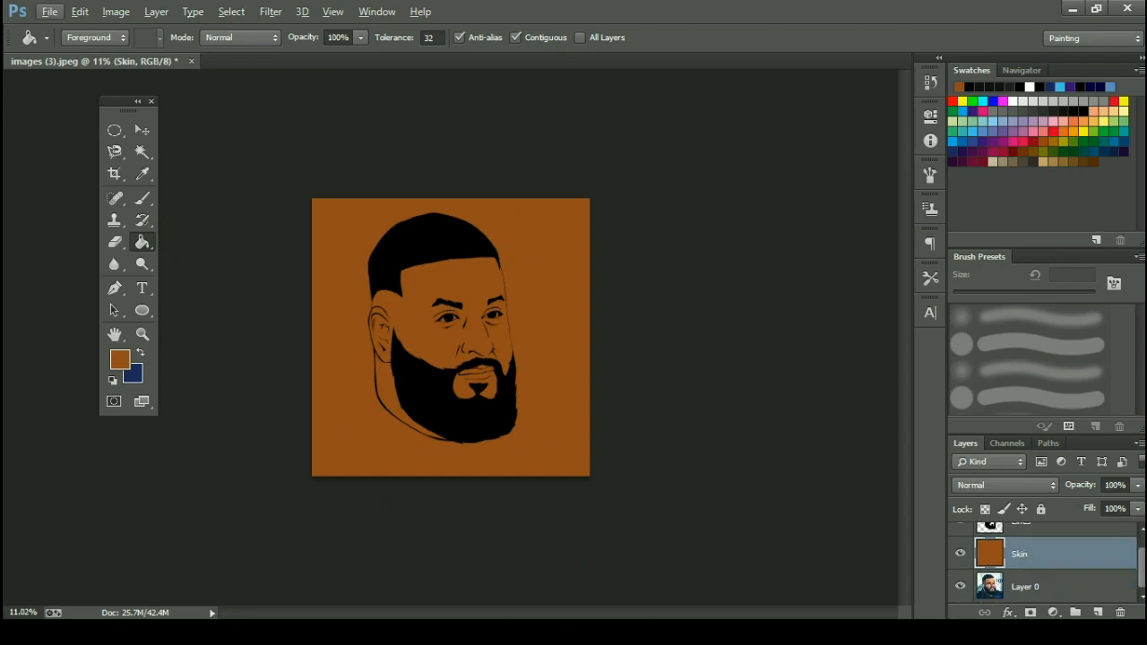
Duplicate the photo layer Layer 0 beneath the Skin layer and keep the copy selected.
{"action": "left_click", "coordinate": [1024, 587]}
{"action": "left_click", "coordinate": [1036, 556]}
{"action": "scroll", "coordinate": [615, 426], "scroll_direction": "up", "scroll_amount": 2}
{"action": "left_click", "coordinate": [995, 587]}
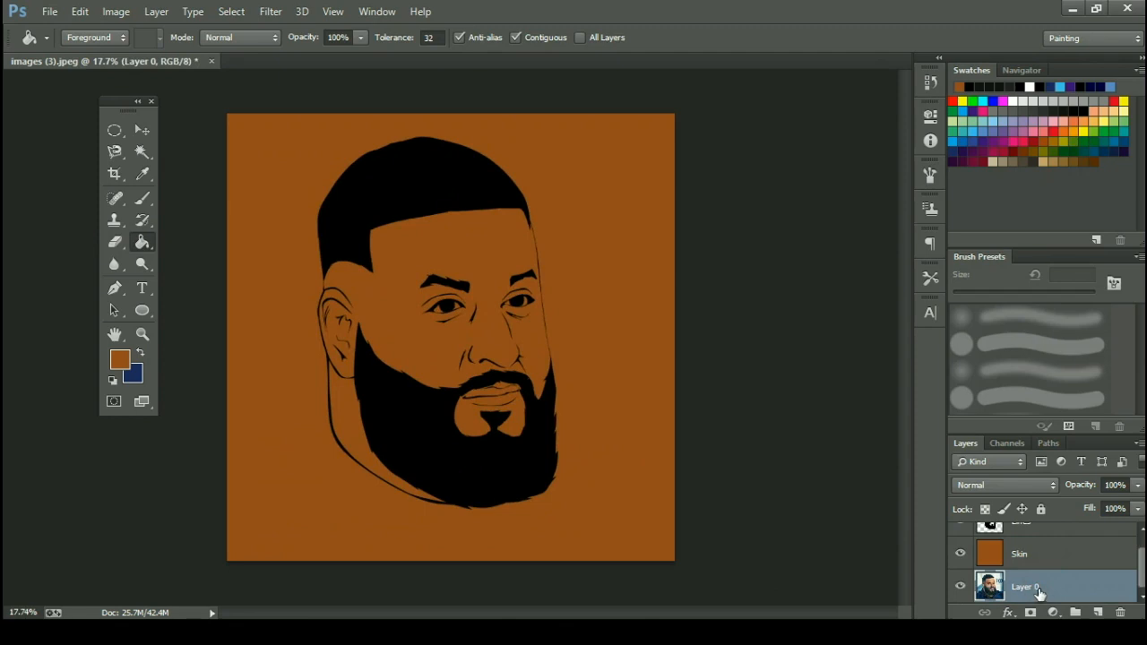
{"action": "key", "text": "ctrl+j"}
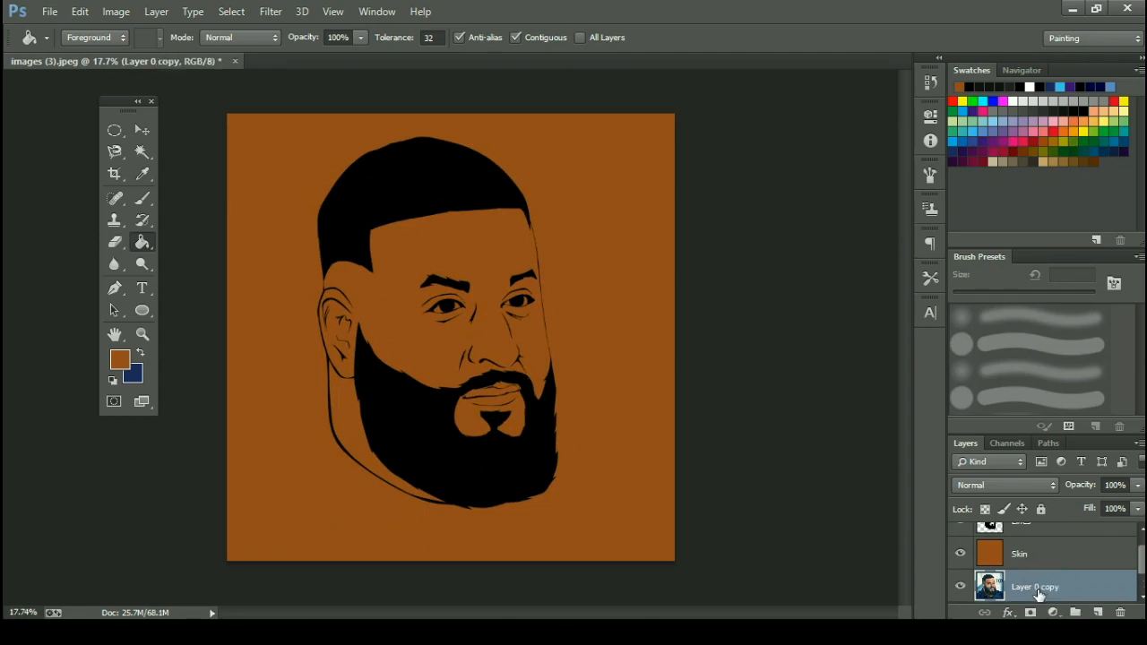
{"action": "scroll", "coordinate": [1038, 595], "scroll_direction": "down", "scroll_amount": 1}
{"action": "key", "text": "Delete"}
{"action": "left_click_drag", "start_coordinate": [1058, 578], "coordinate": [1100, 614]}
{"action": "scroll", "coordinate": [1069, 593], "scroll_direction": "down", "scroll_amount": 1}
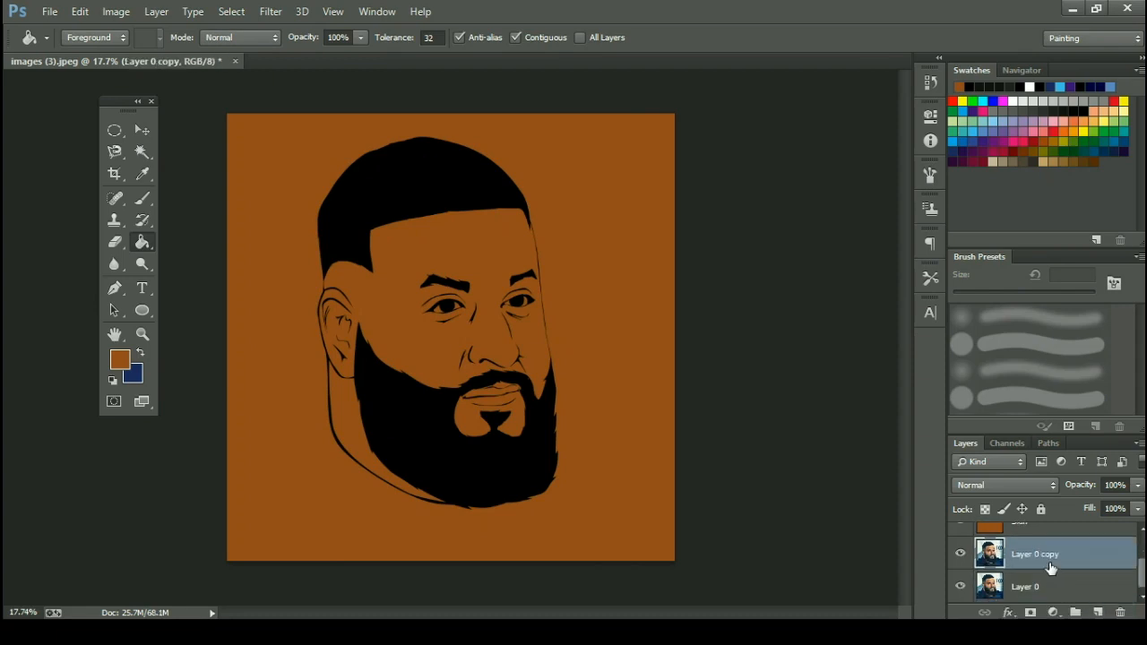
Apply the Poster Edges filter to Layer 0 copy with edge thickness 0, edge intensity 0 and posterization 1.
{"action": "left_click", "coordinate": [280, 12]}
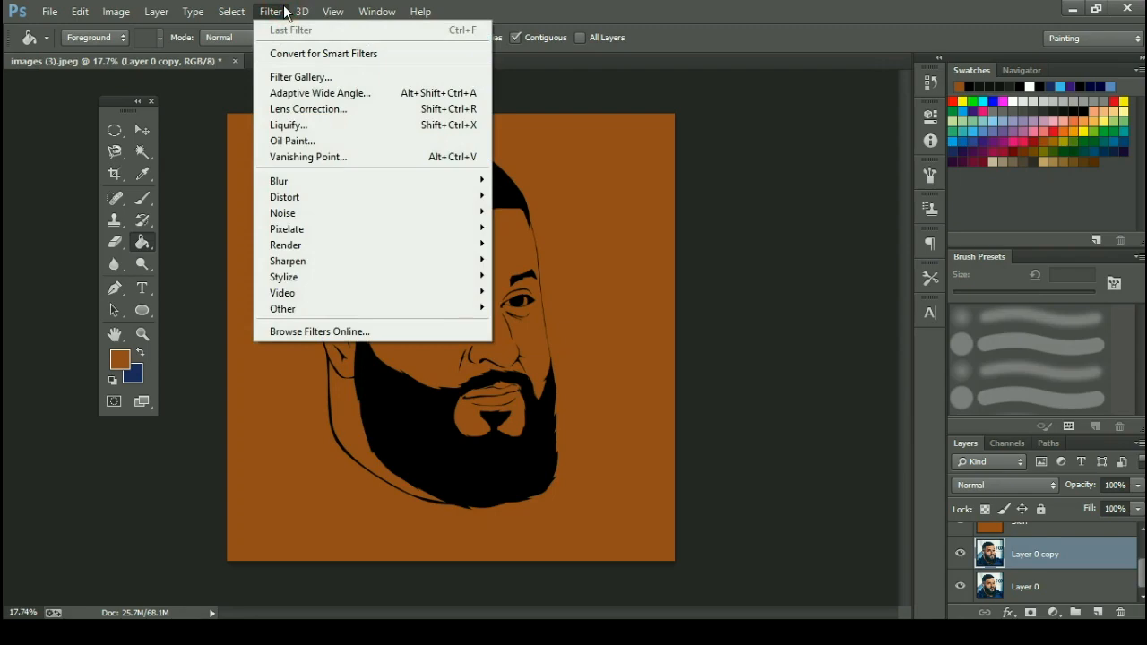
{"action": "left_click", "coordinate": [317, 77]}
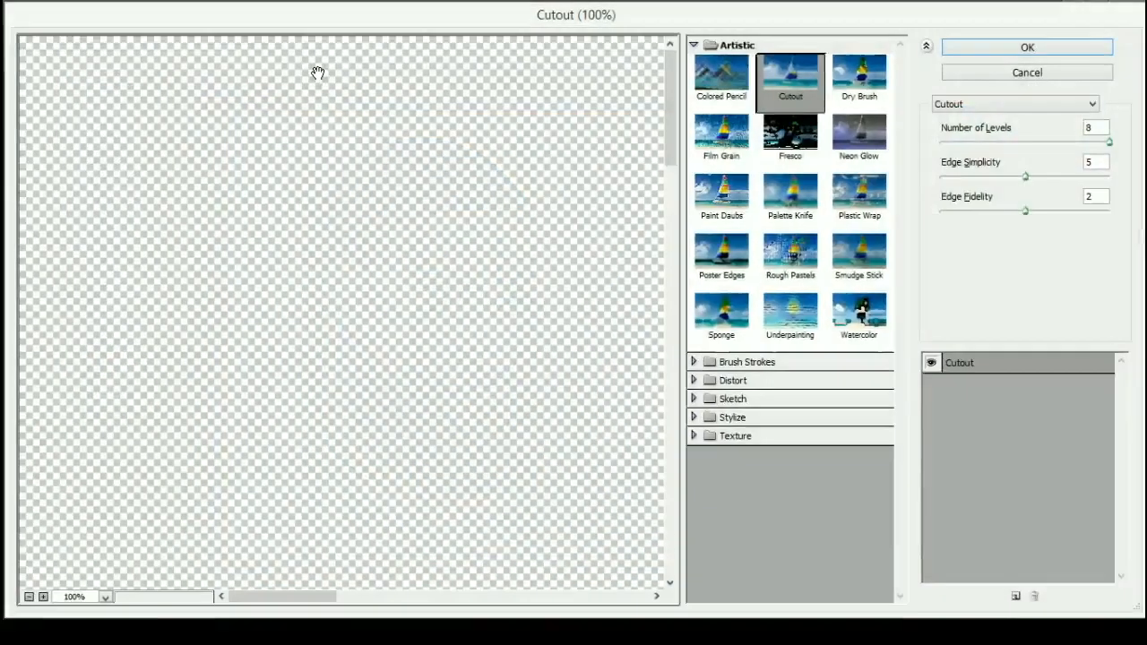
{"action": "left_click", "coordinate": [724, 250]}
{"action": "left_click", "coordinate": [490, 336], "text": "alt"}
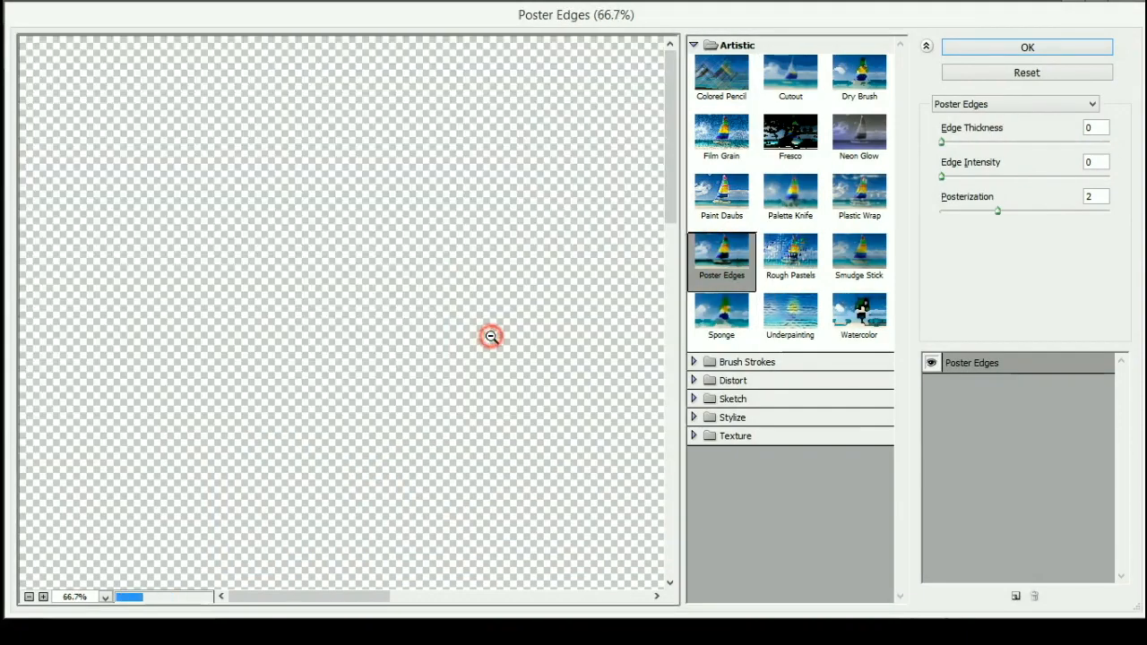
{"action": "left_click", "coordinate": [494, 350], "text": "alt"}
{"action": "left_click", "coordinate": [495, 351], "text": "alt"}
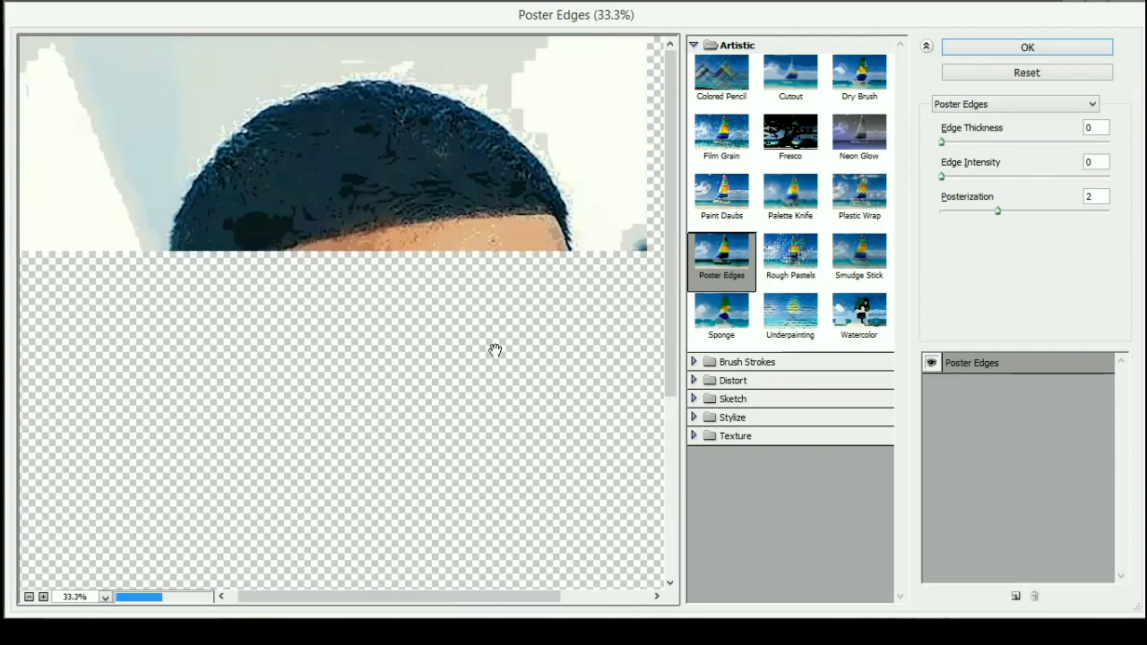
{"action": "left_click", "coordinate": [486, 458], "text": "alt"}
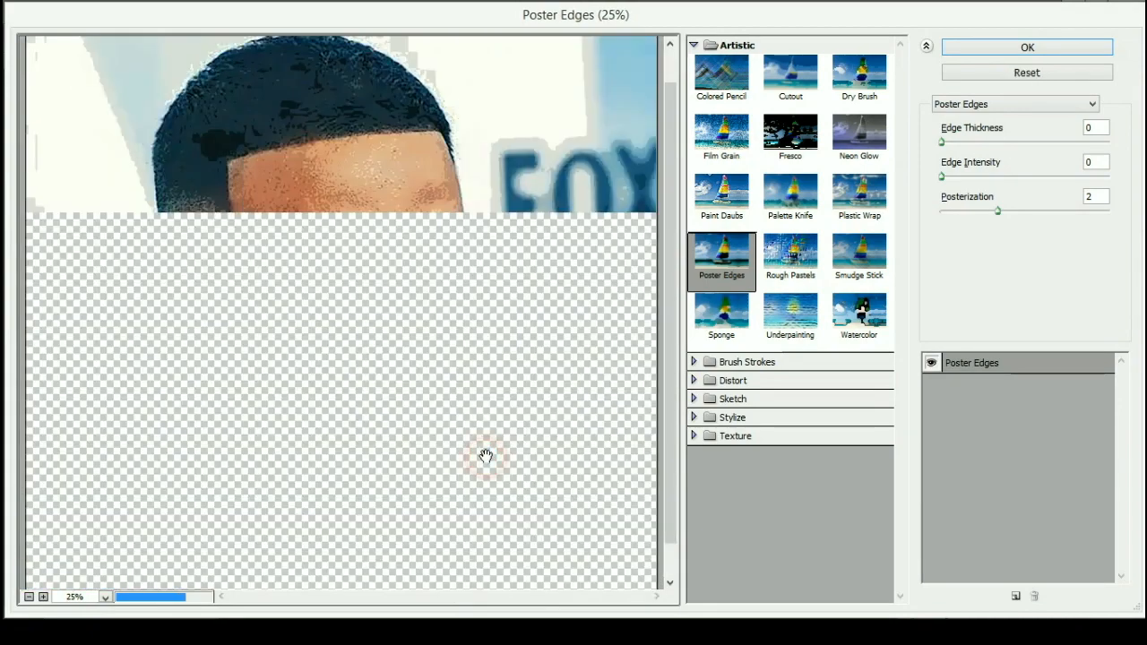
{"action": "left_click", "coordinate": [966, 211]}
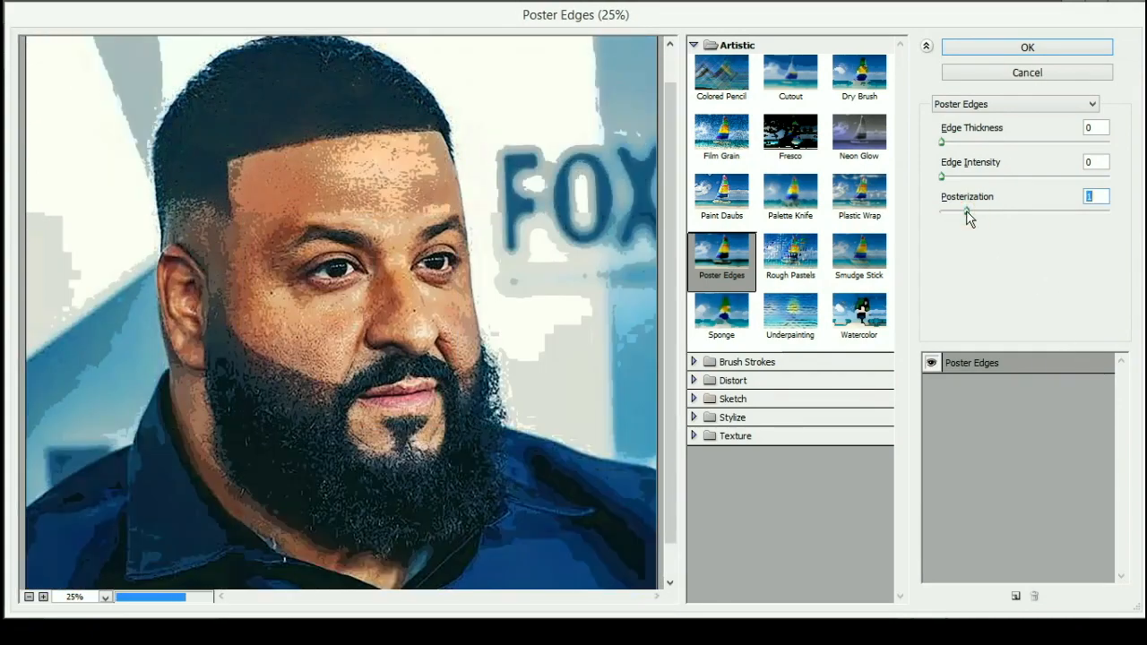
{"action": "mouse_move", "coordinate": [968, 212]}
{"action": "left_mouse_down"}
{"action": "mouse_move", "coordinate": [992, 215]}
{"action": "mouse_move", "coordinate": [978, 217]}
{"action": "left_mouse_up"}
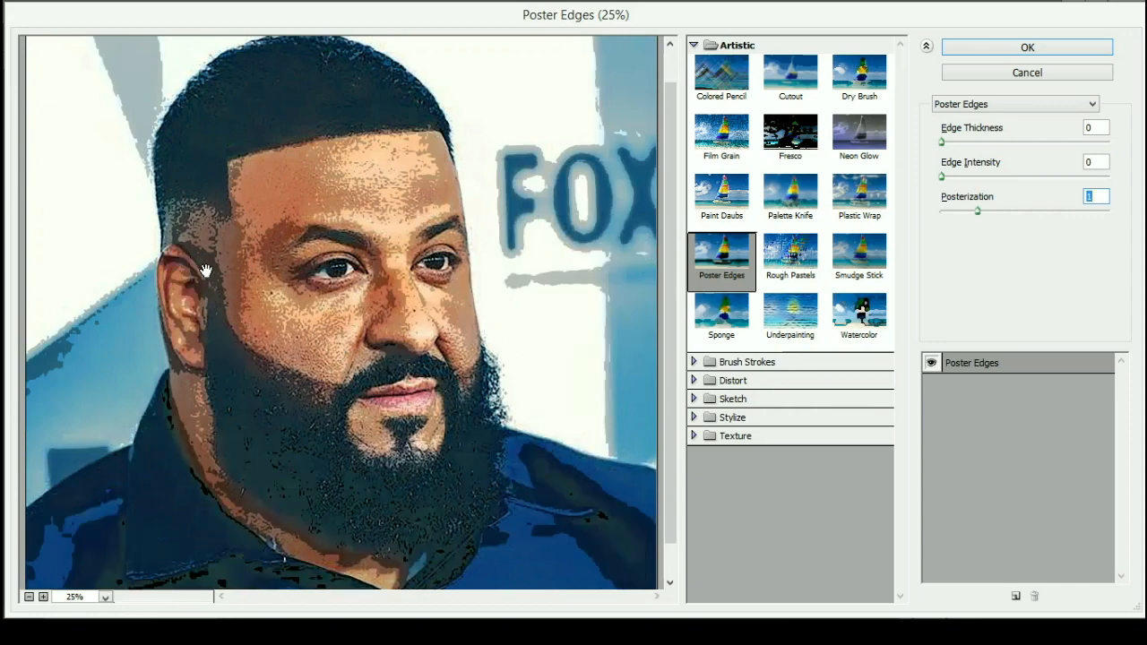
{"action": "left_click", "coordinate": [992, 43]}
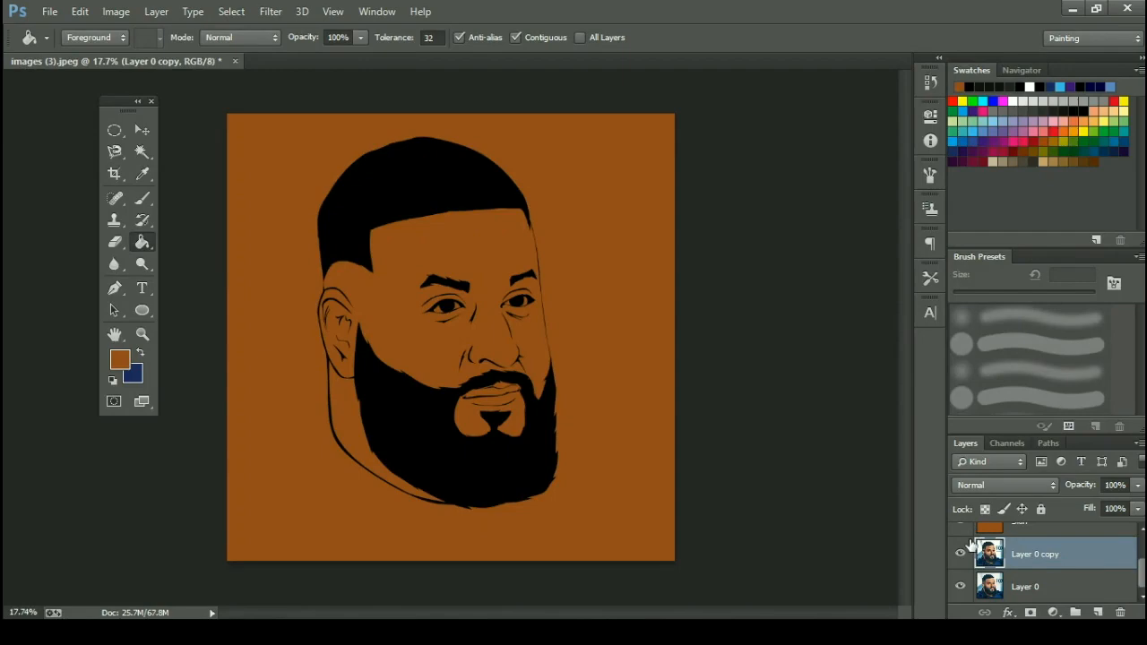
Hide the Skin layer so the filtered photo copy shows under the line art.
{"action": "scroll", "coordinate": [969, 545], "scroll_direction": "up", "scroll_amount": 1}
{"action": "left_click", "coordinate": [960, 554]}
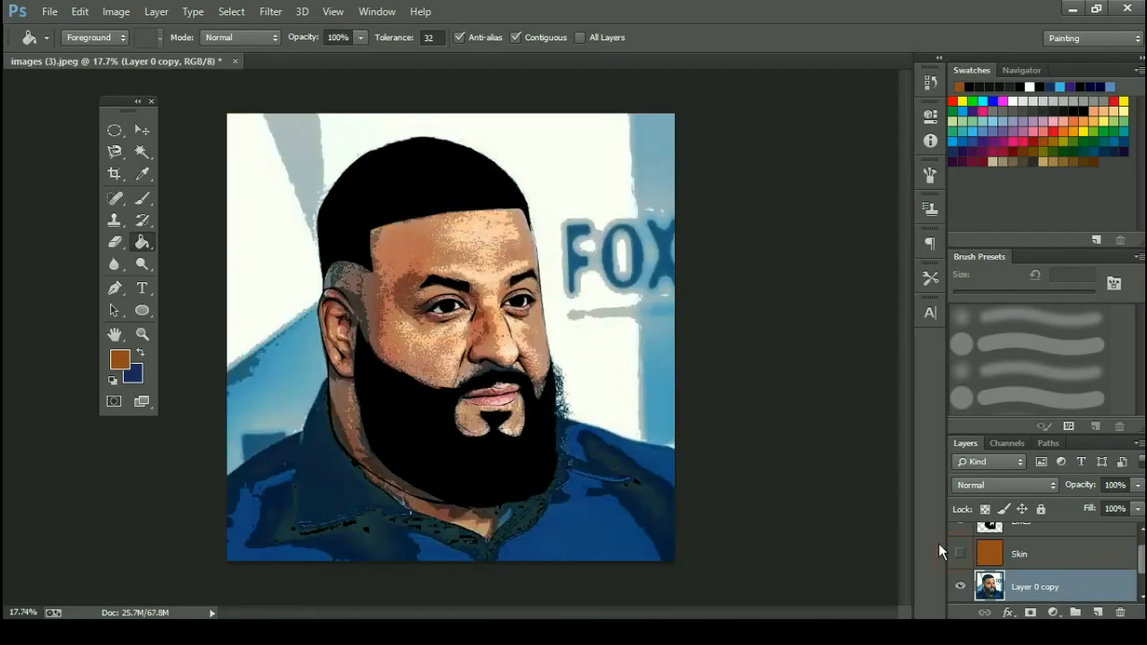
{"action": "scroll", "coordinate": [414, 294], "scroll_direction": "up", "scroll_amount": 4}
{"action": "key", "text": "alt"}
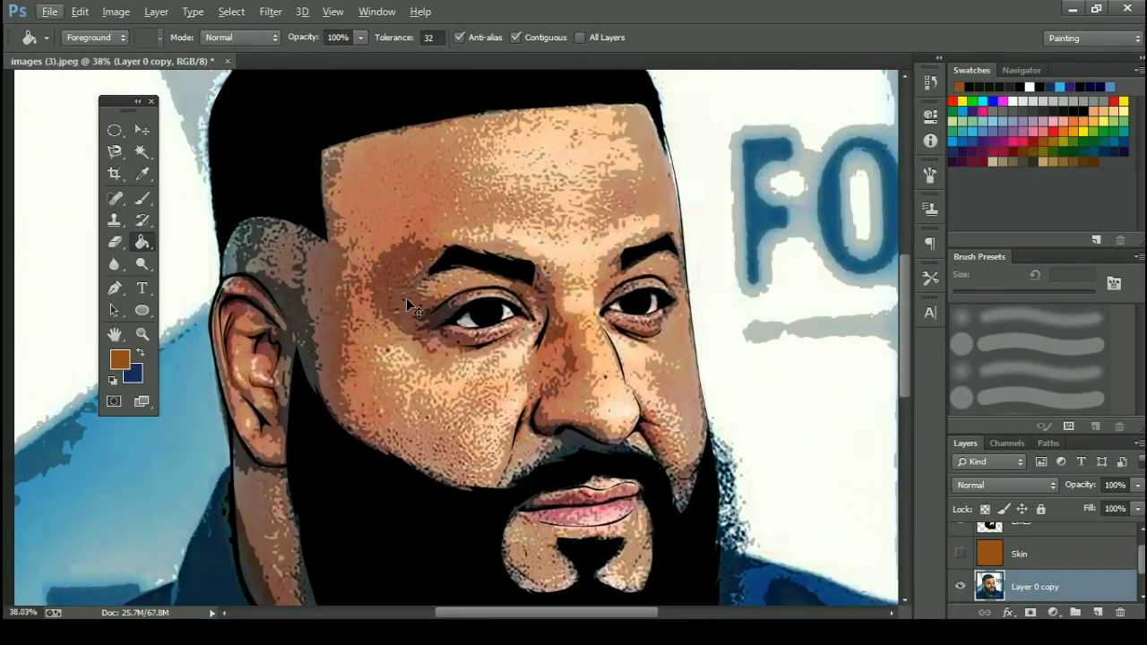
Darken Layer 0 copy with a Levels adjustment, setting the midtone input level to 0.47.
{"action": "key", "text": "ctrl+l"}
{"action": "scroll", "coordinate": [407, 299], "scroll_direction": "down", "scroll_amount": 3}
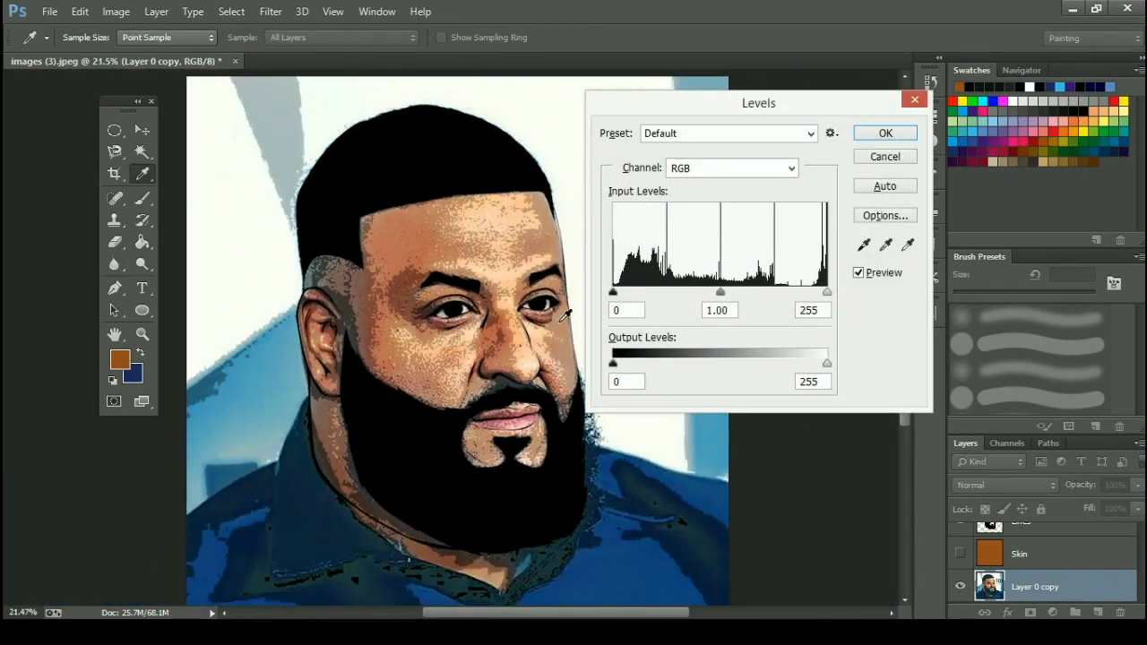
{"action": "left_click_drag", "start_coordinate": [743, 108], "coordinate": [799, 102]}
{"action": "left_click_drag", "start_coordinate": [779, 287], "coordinate": [827, 300]}
{"action": "left_click", "coordinate": [941, 128]}
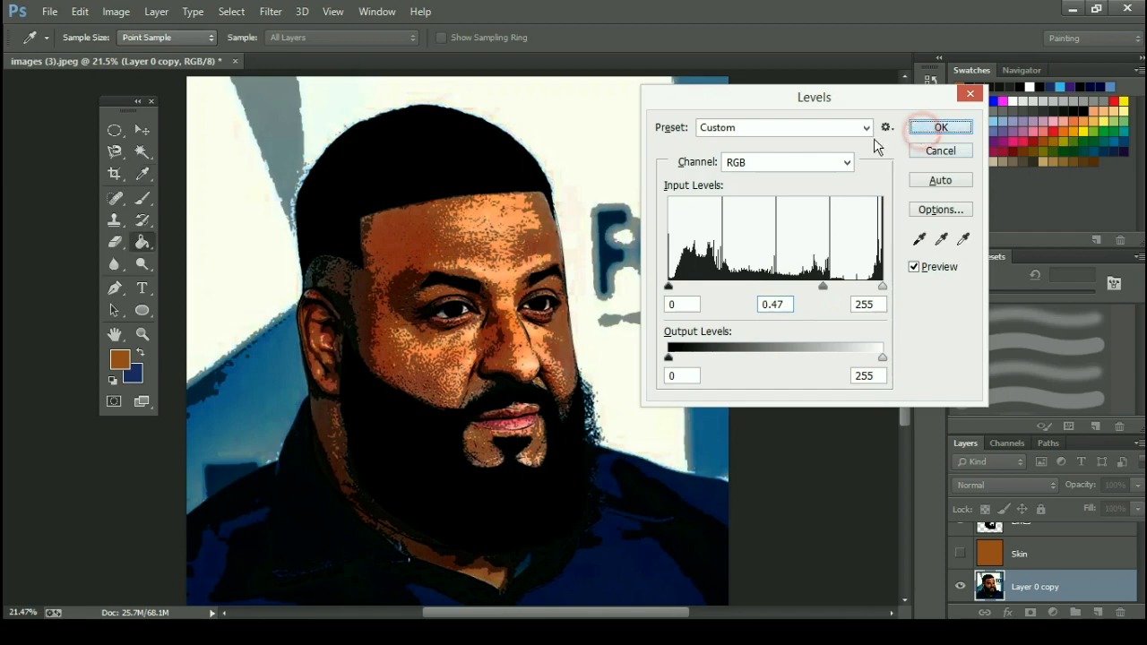
{"action": "key", "text": "g"}
{"action": "scroll", "coordinate": [323, 329], "scroll_direction": "up", "scroll_amount": 2}
{"action": "scroll", "coordinate": [323, 327], "scroll_direction": "up", "scroll_amount": 5}
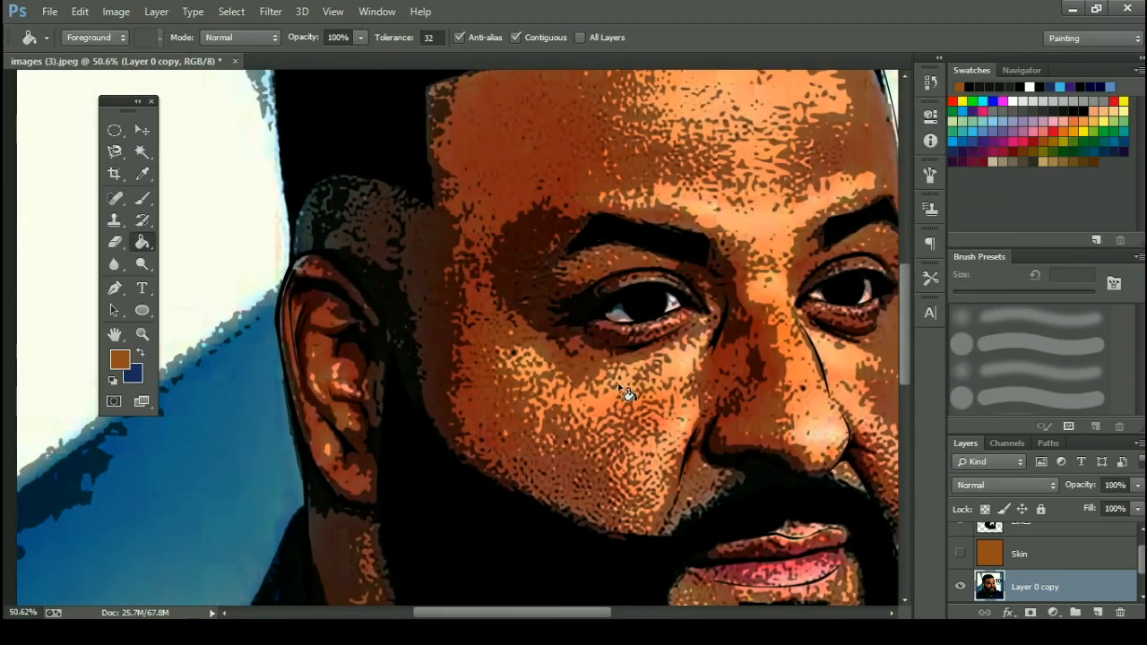
{"action": "scroll", "coordinate": [629, 395], "scroll_direction": "down", "scroll_amount": 5}
Add a new layer directly above the hidden Skin layer and name it Deepest shadows.
{"action": "left_click", "coordinate": [1081, 562]}
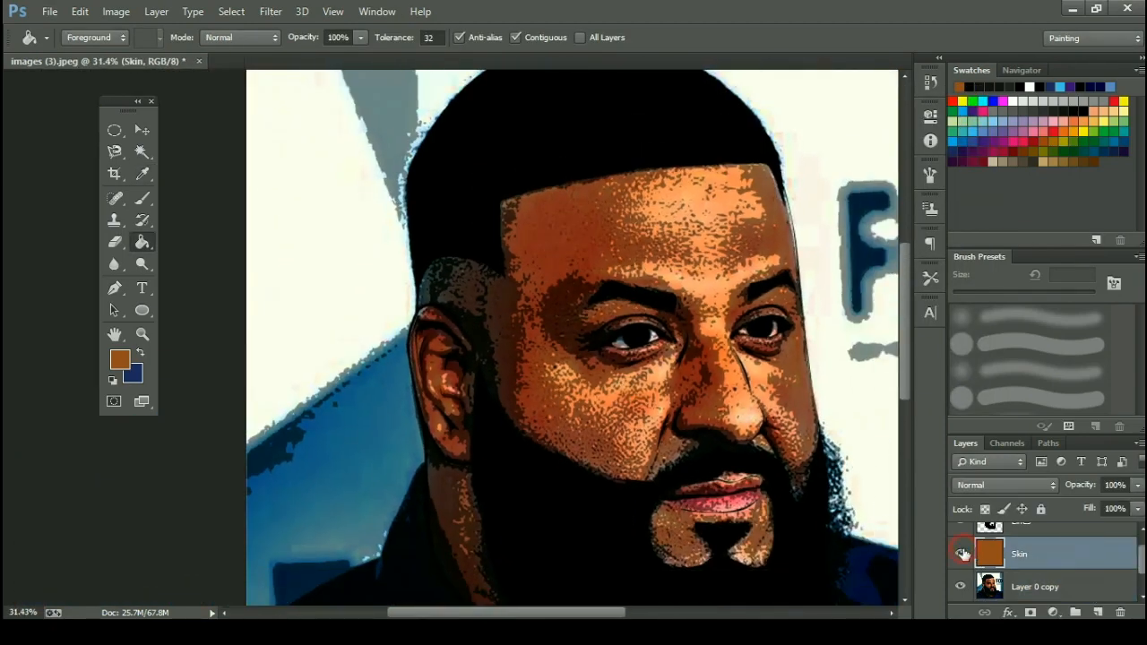
{"action": "left_click", "coordinate": [960, 554]}
{"action": "left_click", "coordinate": [960, 554]}
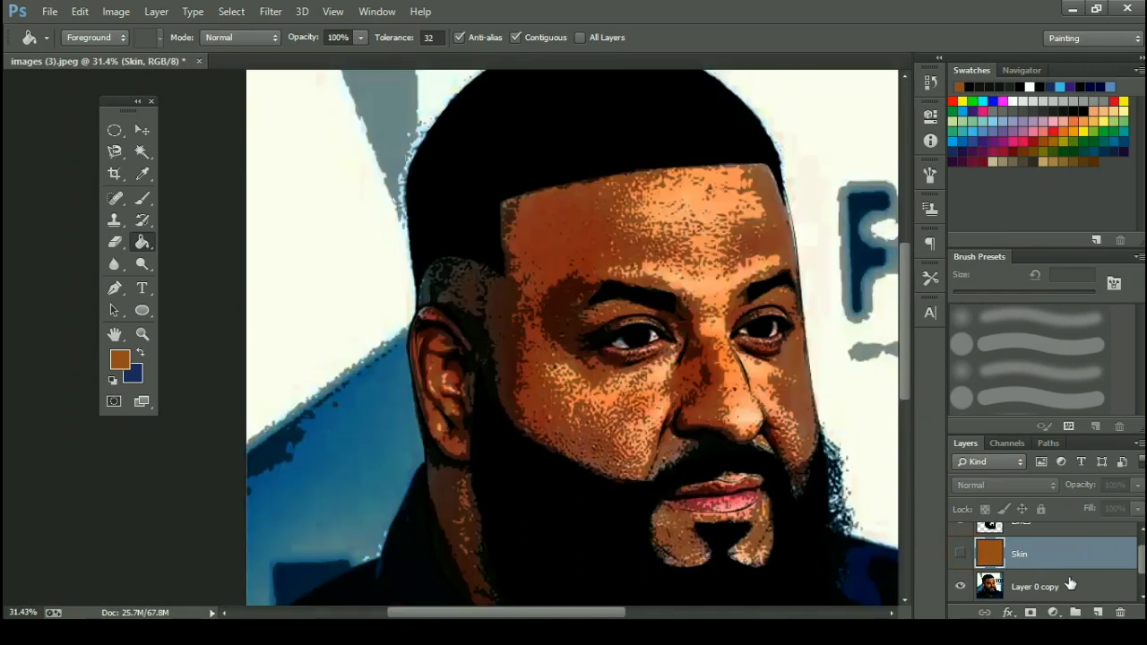
{"action": "left_click", "coordinate": [1100, 615]}
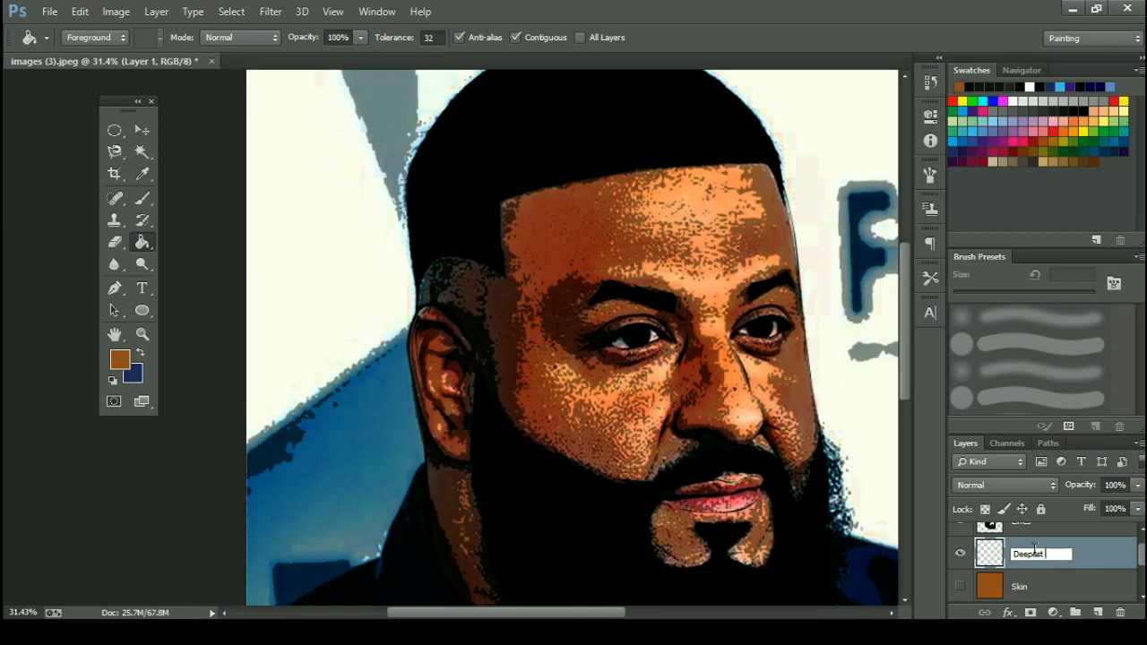
{"action": "type", "text": "shadow"}
{"action": "key", "text": "Return"}
Start a Pen path at the far temple and trace it along the hairline to the near corner of the forehead.
{"action": "left_click", "coordinate": [114, 287]}
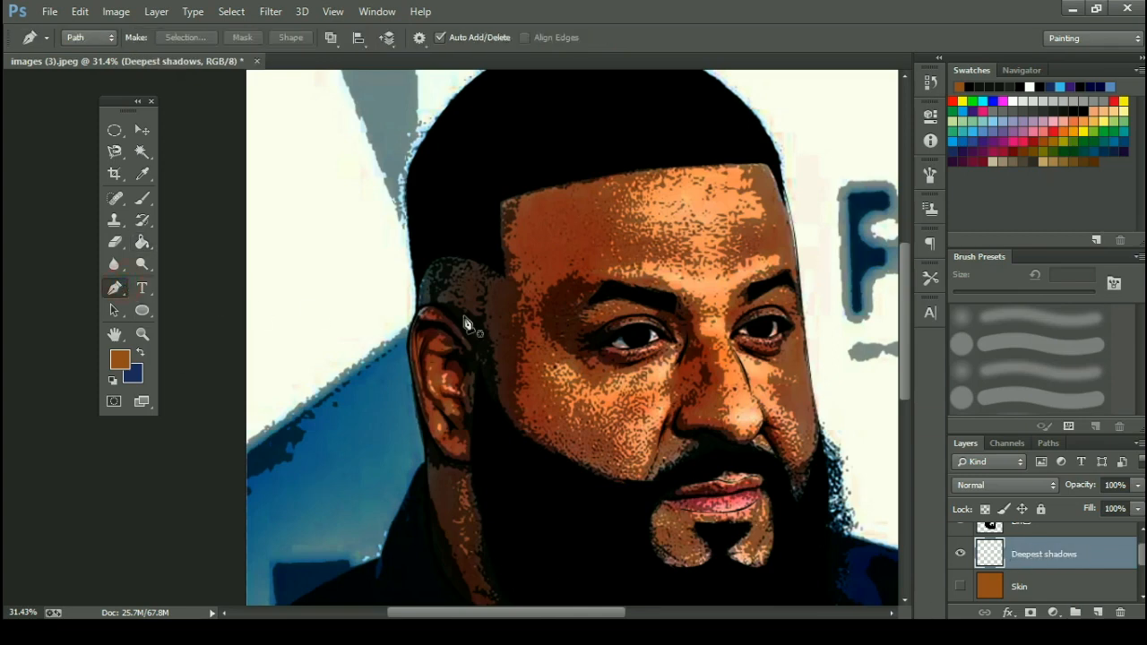
{"action": "scroll", "coordinate": [678, 114], "scroll_direction": "up", "scroll_amount": 2}
{"action": "left_click", "coordinate": [847, 186]}
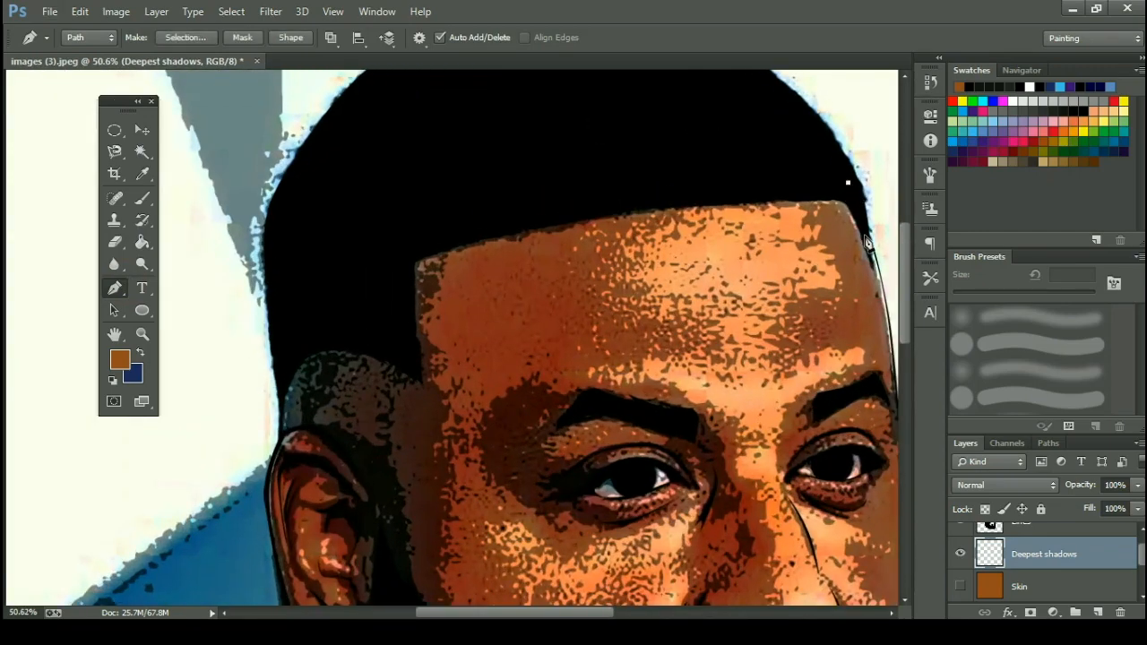
{"action": "scroll", "coordinate": [874, 251], "scroll_direction": "up", "scroll_amount": 2}
{"action": "left_click_drag", "start_coordinate": [878, 273], "coordinate": [846, 231]}
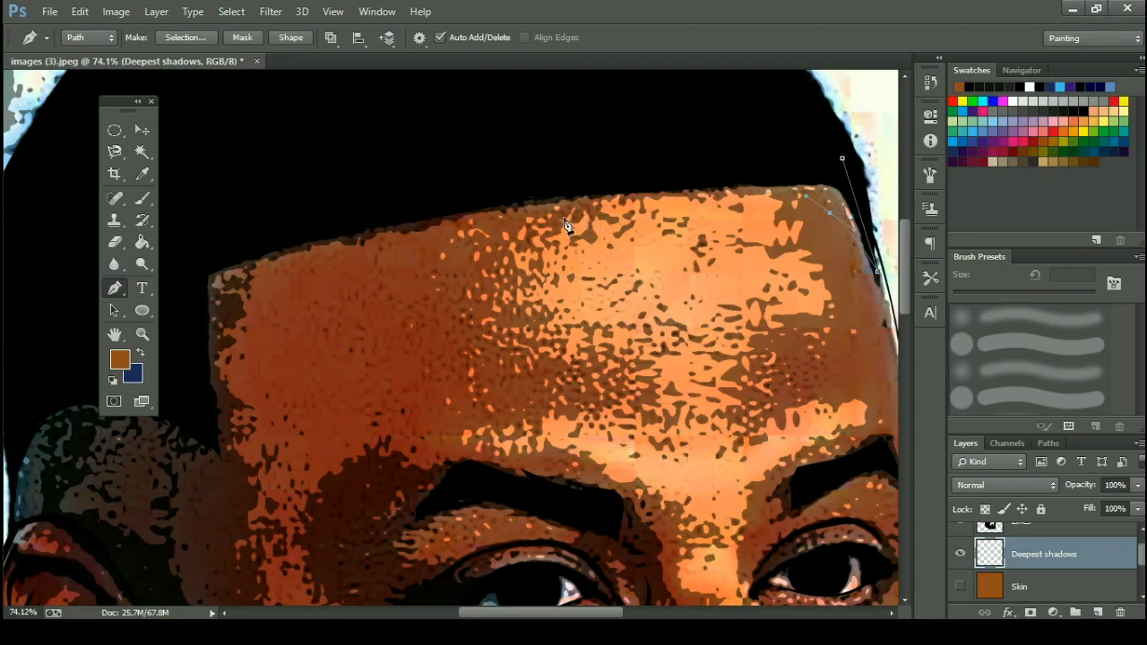
{"action": "left_click_drag", "start_coordinate": [441, 223], "coordinate": [538, 162]}
{"action": "left_click_drag", "start_coordinate": [406, 224], "coordinate": [396, 262]}
{"action": "left_click_drag", "start_coordinate": [395, 307], "coordinate": [362, 188]}
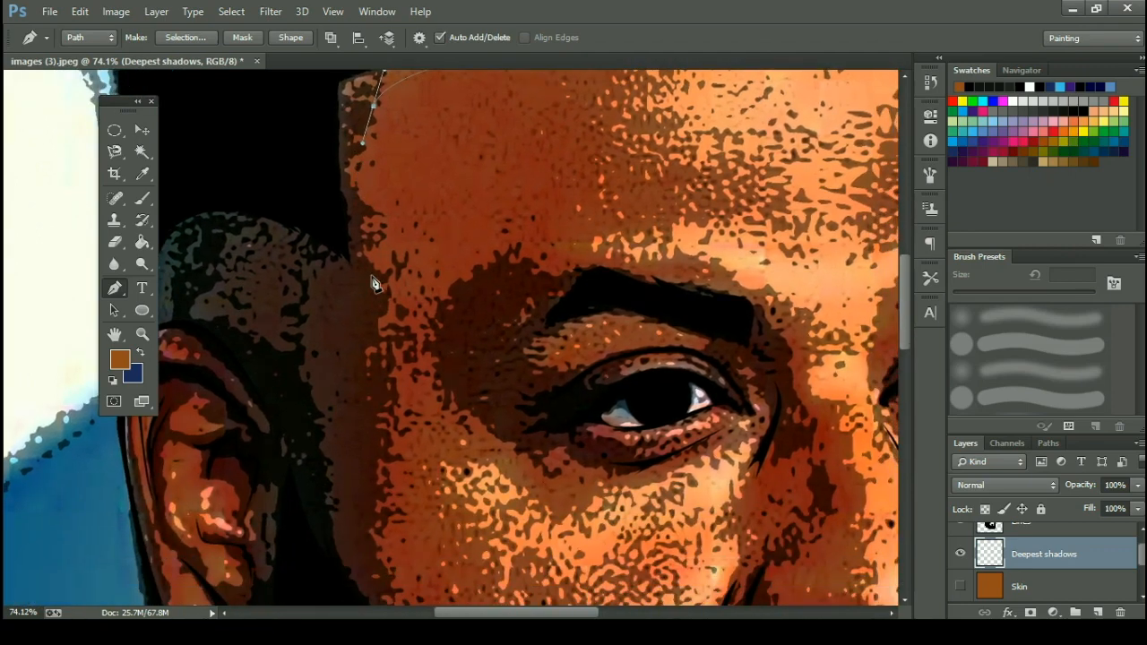
Continue the path down the near temple, over the near eyebrow and onto the bridge of the nose.
{"action": "left_click_drag", "start_coordinate": [374, 283], "coordinate": [380, 316]}
{"action": "left_click_drag", "start_coordinate": [458, 289], "coordinate": [458, 285]}
{"action": "left_click_drag", "start_coordinate": [547, 264], "coordinate": [619, 285]}
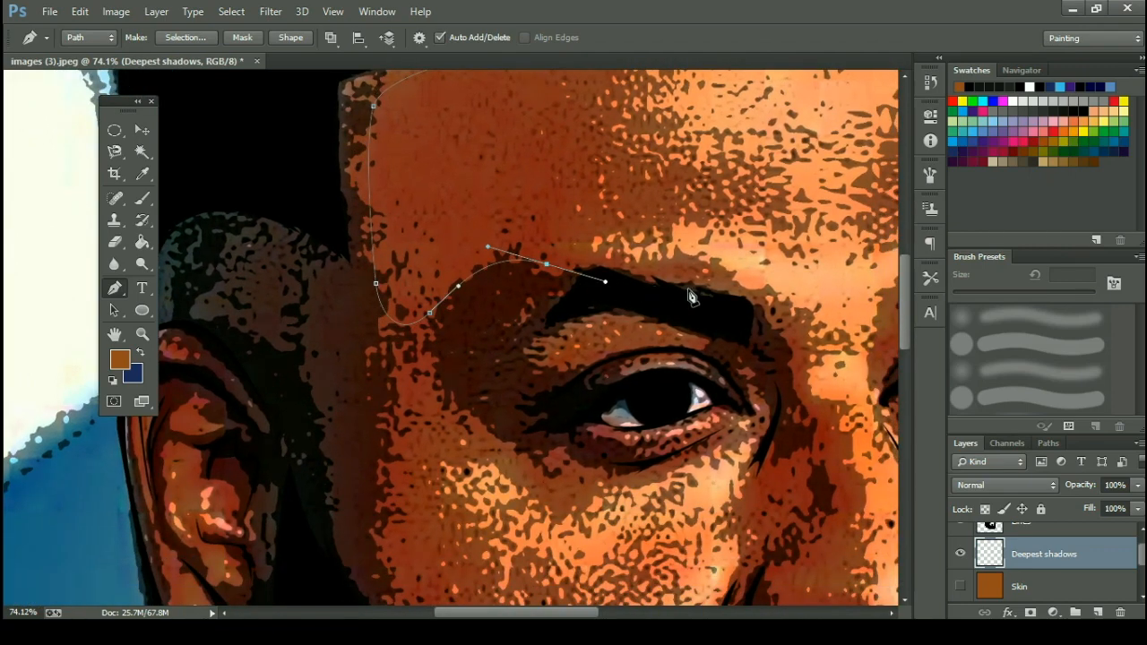
{"action": "left_click_drag", "start_coordinate": [694, 290], "coordinate": [753, 301]}
{"action": "left_click_drag", "start_coordinate": [788, 367], "coordinate": [673, 280]}
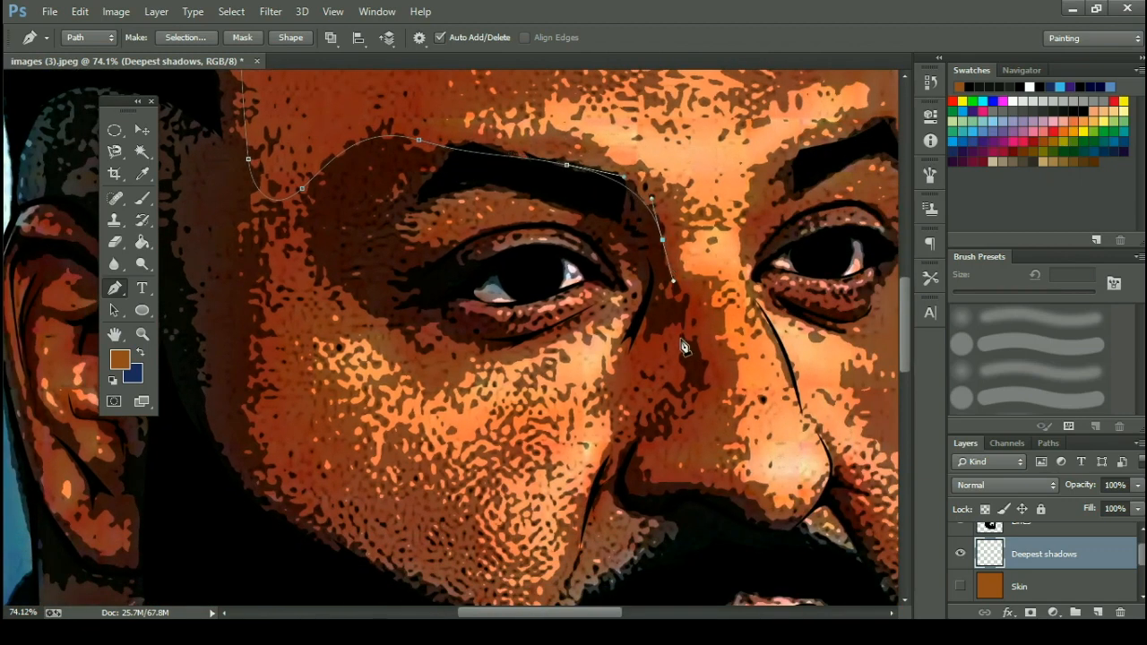
Trace the path down the shaded side of the nose, under its tip and around the far nostril.
{"action": "left_click_drag", "start_coordinate": [696, 374], "coordinate": [673, 424]}
{"action": "left_click_drag", "start_coordinate": [651, 484], "coordinate": [689, 487]}
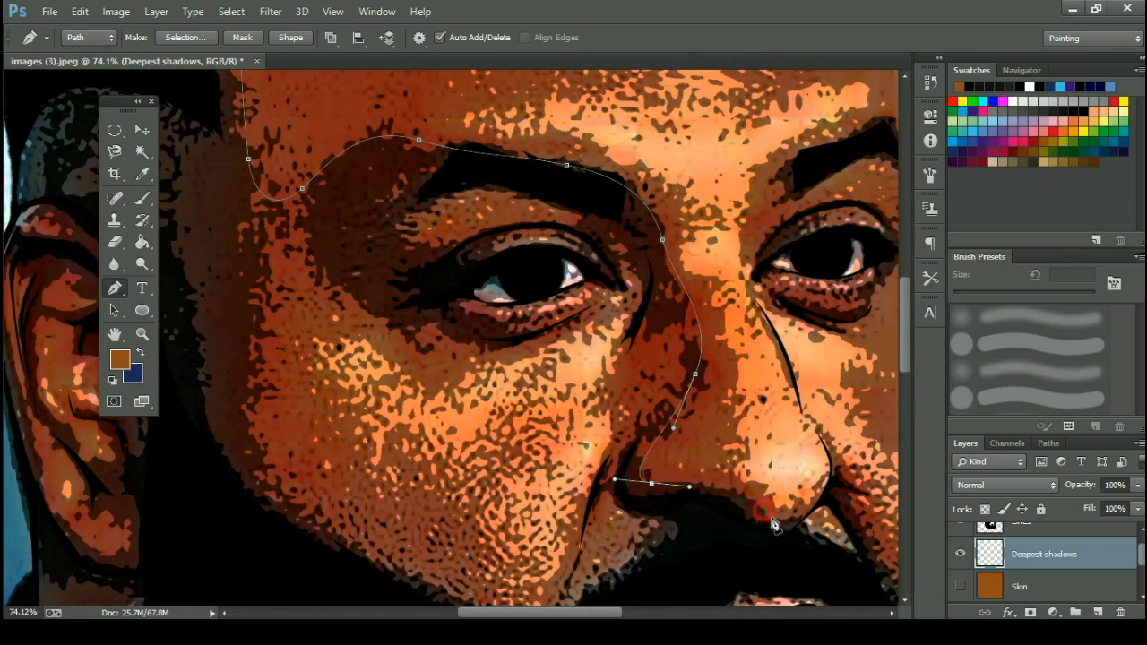
{"action": "left_click_drag", "start_coordinate": [763, 511], "coordinate": [789, 527]}
{"action": "left_click_drag", "start_coordinate": [831, 470], "coordinate": [567, 344]}
{"action": "scroll", "coordinate": [841, 479], "scroll_direction": "up", "scroll_amount": 11}
{"action": "key", "text": "ctrl+z"}
{"action": "scroll", "coordinate": [634, 421], "scroll_direction": "down", "scroll_amount": 9}
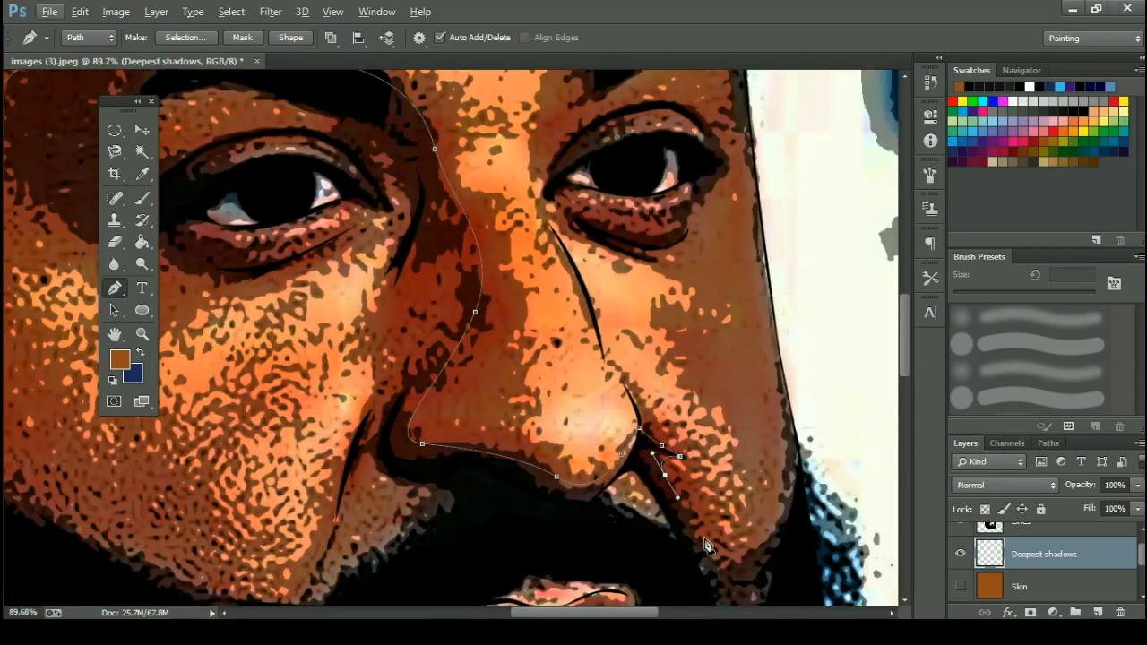
Extend the path around the far cheek and down through the beard towards the chin.
{"action": "scroll", "coordinate": [780, 431], "scroll_direction": "down", "scroll_amount": 4}
{"action": "left_click_drag", "start_coordinate": [771, 413], "coordinate": [773, 481]}
{"action": "left_click", "coordinate": [635, 554]}
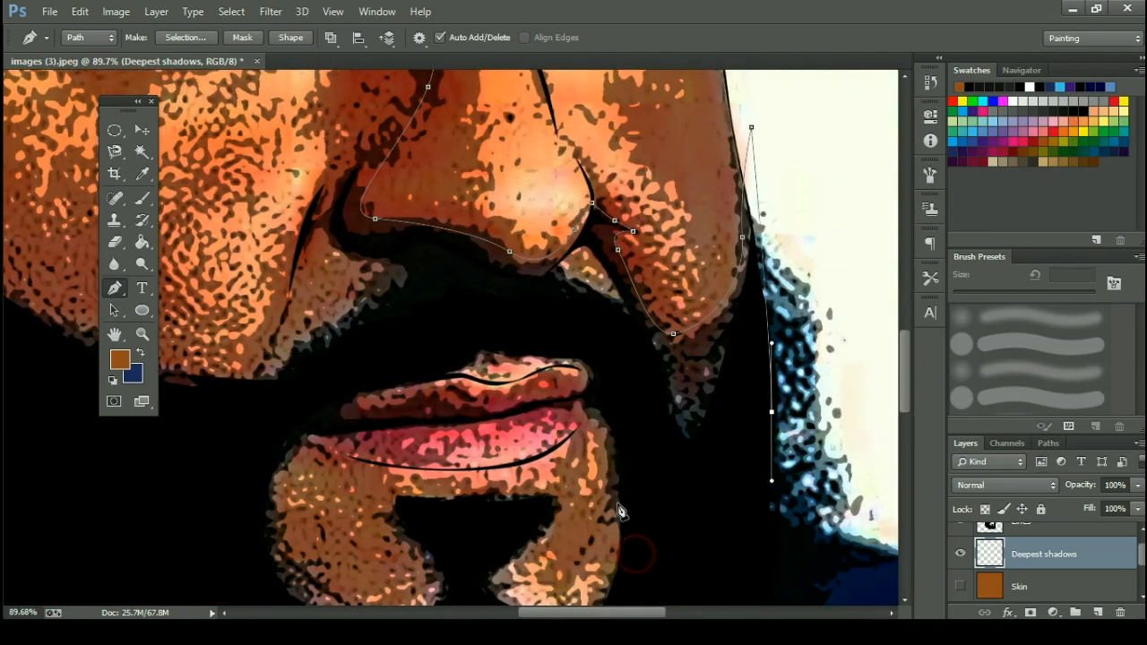
Trace the path up to the far corner of the mouth and back over the upper lip through the moustache.
{"action": "left_click_drag", "start_coordinate": [602, 466], "coordinate": [601, 426]}
{"action": "left_click", "coordinate": [572, 397]}
{"action": "left_click", "coordinate": [540, 398]}
{"action": "left_click_drag", "start_coordinate": [575, 366], "coordinate": [547, 357]}
{"action": "left_click_drag", "start_coordinate": [497, 340], "coordinate": [441, 339]}
{"action": "left_click", "coordinate": [272, 390]}
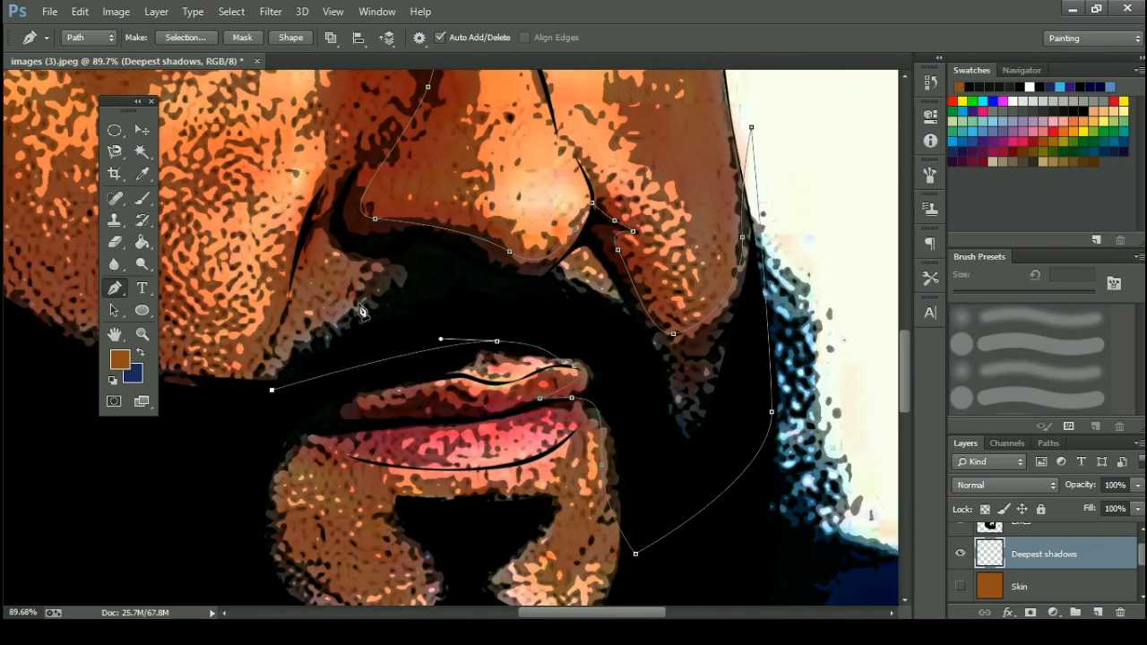
Trace the path around the skin patch beside the near nostril, along the smile fold and up the side of the nose.
{"action": "left_click_drag", "start_coordinate": [375, 296], "coordinate": [294, 270]}
{"action": "scroll", "coordinate": [301, 241], "scroll_direction": "up", "scroll_amount": 6}
{"action": "left_click", "coordinate": [294, 270]}
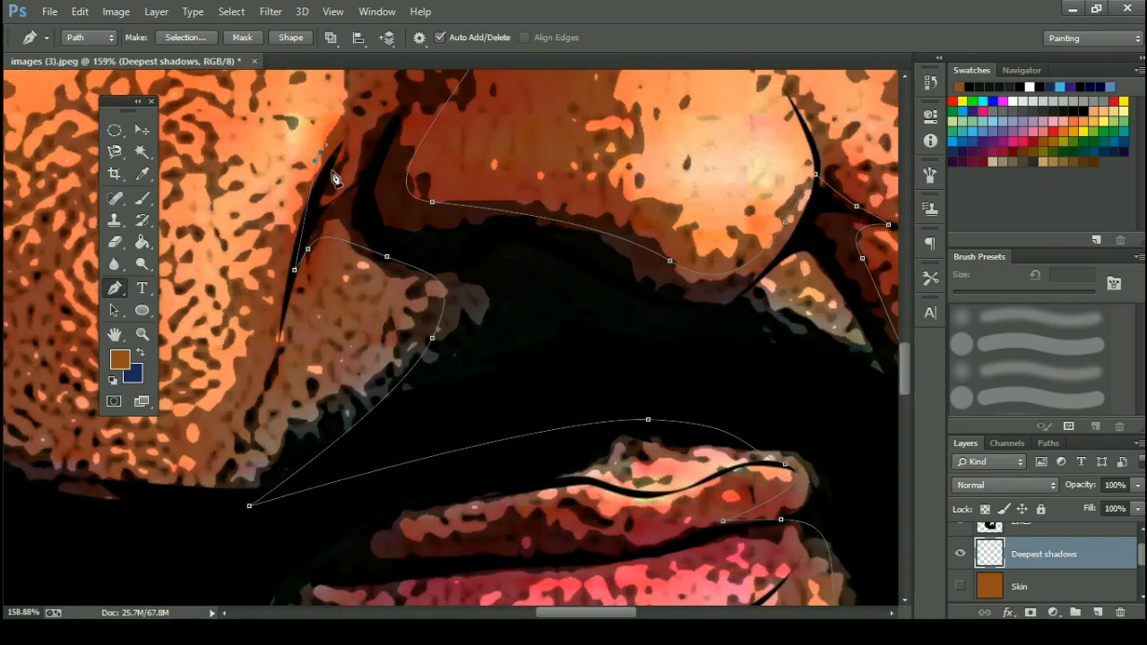
{"action": "scroll", "coordinate": [328, 184], "scroll_direction": "up", "scroll_amount": 8}
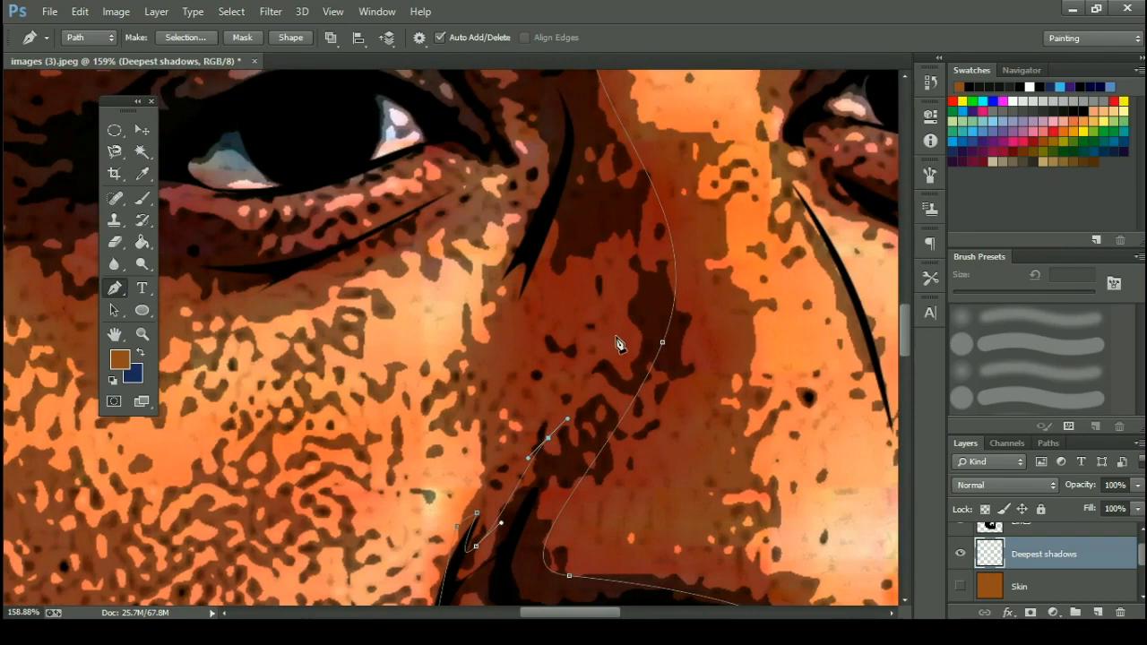
{"action": "left_click_drag", "start_coordinate": [618, 294], "coordinate": [591, 244]}
{"action": "left_click_drag", "start_coordinate": [591, 244], "coordinate": [697, 436]}
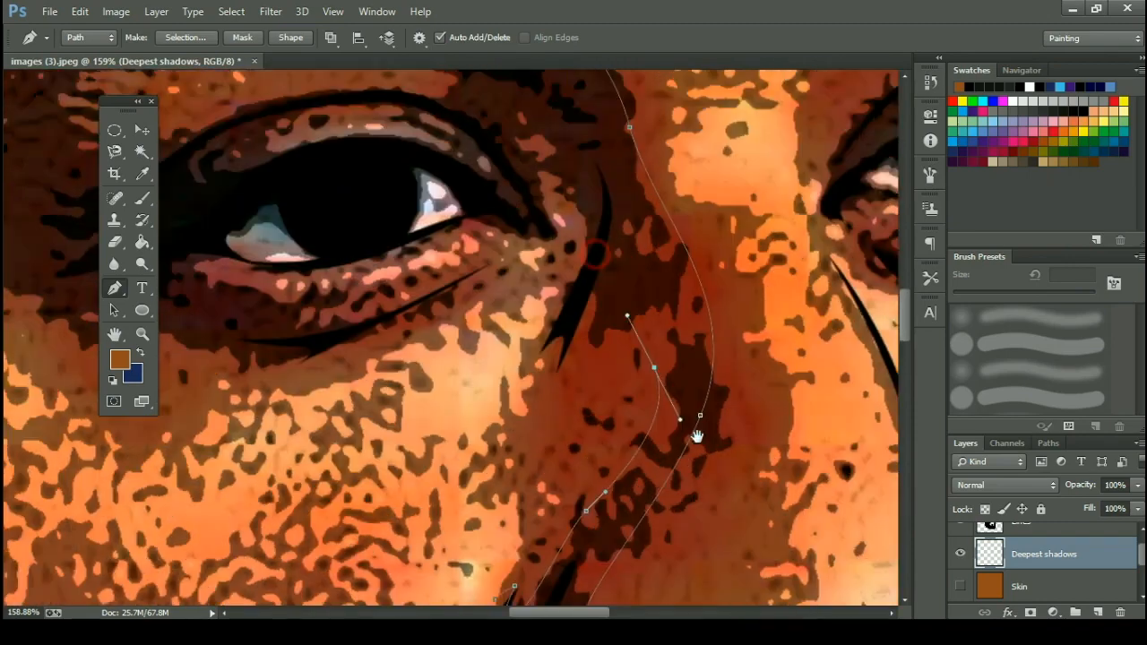
Continue the path around the inner corner of the near eye and along its lower eyelid.
{"action": "left_click", "coordinate": [664, 415]}
{"action": "left_click", "coordinate": [635, 454]}
{"action": "left_click_drag", "start_coordinate": [652, 367], "coordinate": [644, 330]}
{"action": "left_click_drag", "start_coordinate": [614, 291], "coordinate": [610, 290]}
{"action": "left_click_drag", "start_coordinate": [613, 341], "coordinate": [547, 345]}
{"action": "left_click_drag", "start_coordinate": [427, 387], "coordinate": [367, 399]}
{"action": "left_click_drag", "start_coordinate": [399, 441], "coordinate": [455, 435]}
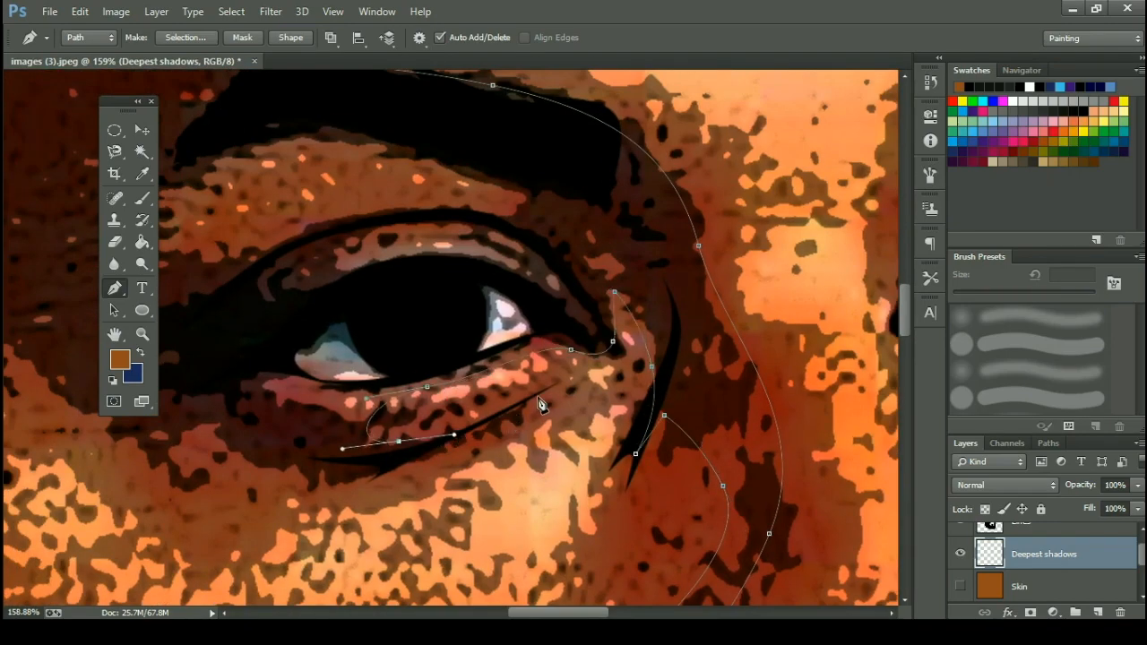
Trace the shadow edge below the near eye's bag, past the outer corner and onto the upper cheek.
{"action": "left_click_drag", "start_coordinate": [545, 392], "coordinate": [529, 401]}
{"action": "left_click_drag", "start_coordinate": [442, 454], "coordinate": [386, 483]}
{"action": "left_click_drag", "start_coordinate": [541, 462], "coordinate": [786, 430]}
{"action": "left_click_drag", "start_coordinate": [521, 437], "coordinate": [391, 440]}
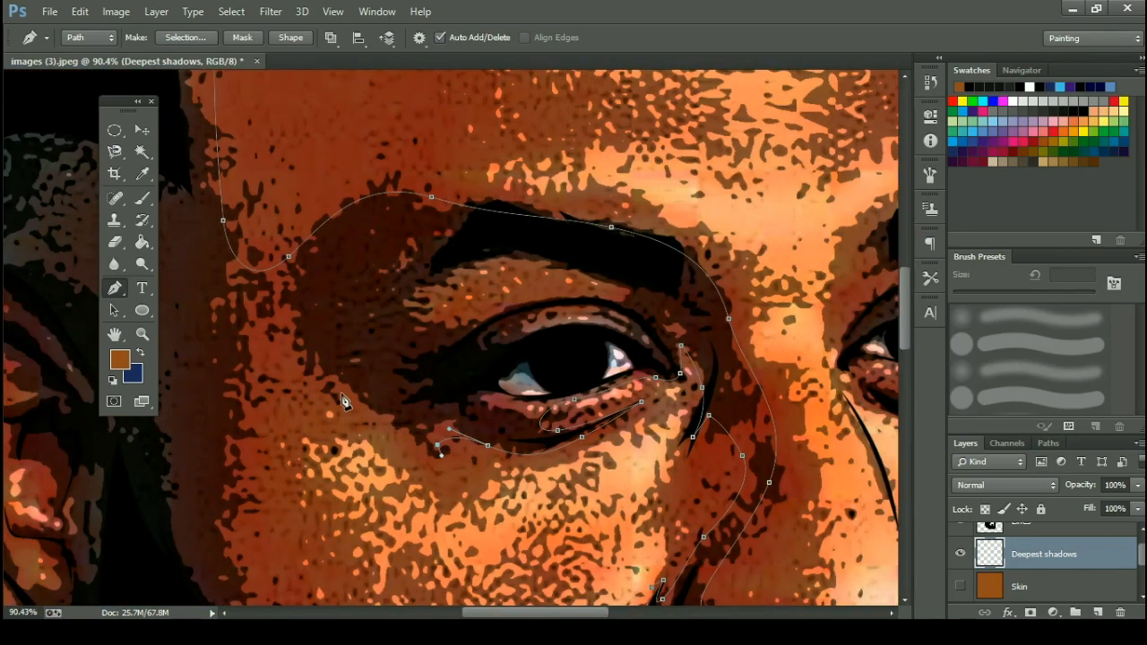
{"action": "left_click_drag", "start_coordinate": [340, 392], "coordinate": [300, 342]}
{"action": "left_click_drag", "start_coordinate": [244, 377], "coordinate": [235, 433]}
Trace the path down the side of the near cheek and along the beard line to the moustache.
{"action": "scroll", "coordinate": [269, 385], "scroll_direction": "down", "scroll_amount": 4}
{"action": "scroll", "coordinate": [269, 386], "scroll_direction": "left", "scroll_amount": 2}
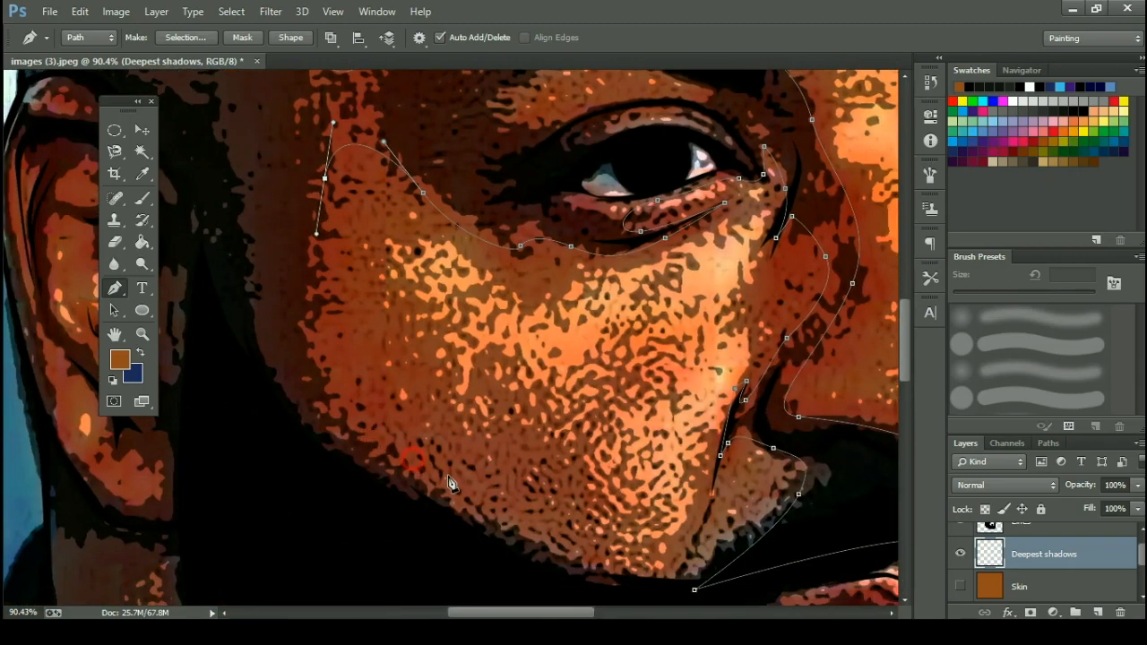
{"action": "left_click_drag", "start_coordinate": [414, 459], "coordinate": [572, 554]}
{"action": "left_click_drag", "start_coordinate": [664, 590], "coordinate": [621, 580]}
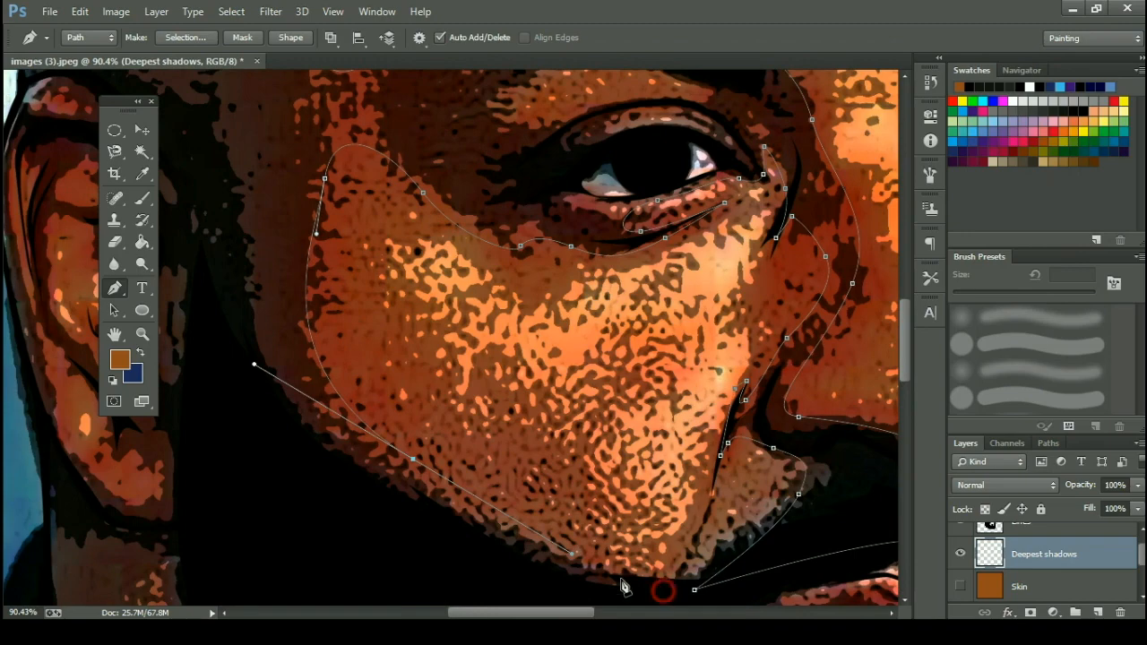
Continue the path from the moustache down through the beard and along the underside of the jaw onto the neck.
{"action": "scroll", "coordinate": [625, 586], "scroll_direction": "down", "scroll_amount": 5}
{"action": "scroll", "coordinate": [565, 405], "scroll_direction": "down", "scroll_amount": 2}
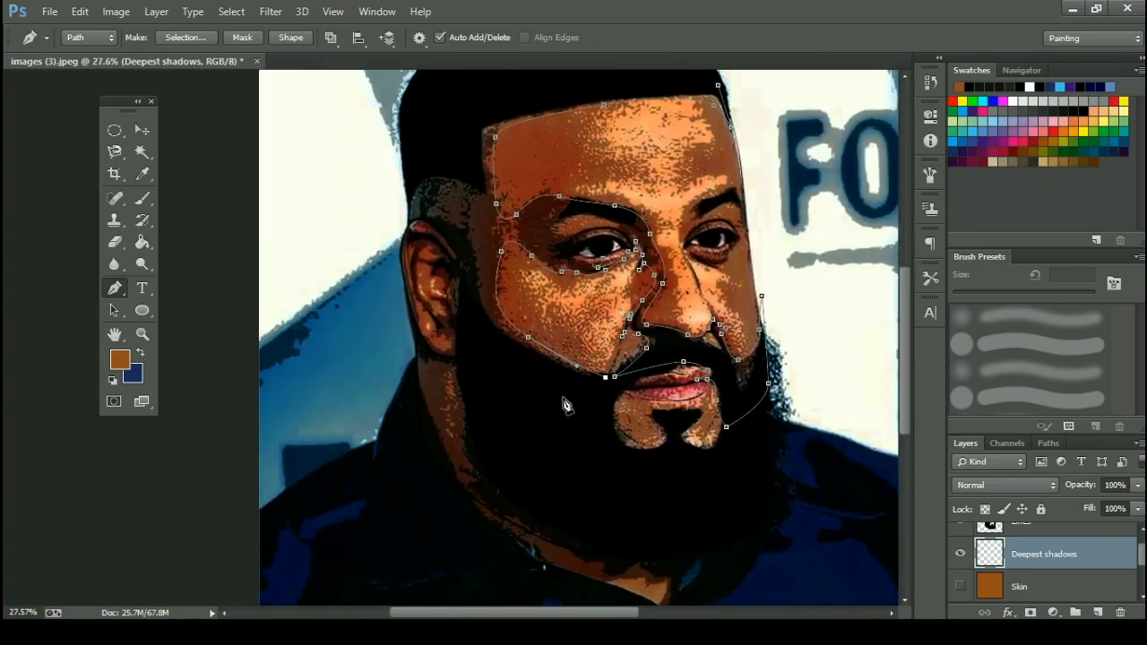
{"action": "left_click_drag", "start_coordinate": [559, 460], "coordinate": [526, 486]}
{"action": "scroll", "coordinate": [461, 460], "scroll_direction": "up", "scroll_amount": 3}
{"action": "left_click_drag", "start_coordinate": [539, 428], "coordinate": [430, 288]}
{"action": "left_click", "coordinate": [666, 492]}
{"action": "left_click_drag", "start_coordinate": [433, 422], "coordinate": [350, 361]}
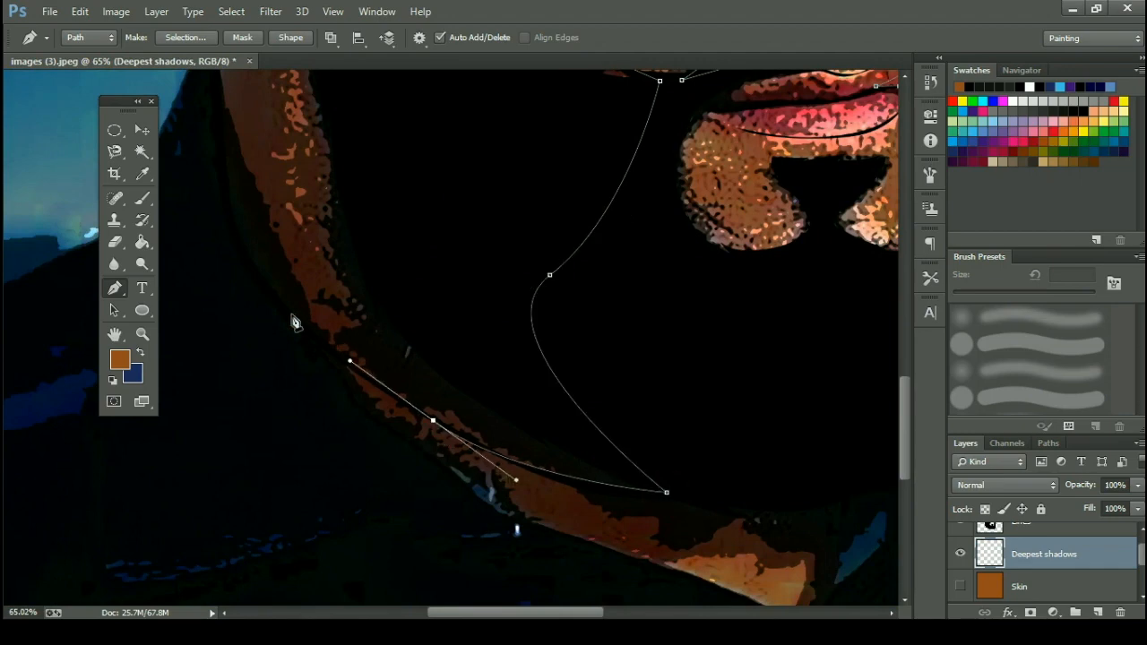
Trace the path around the lit neck patch behind the beard and up to the base of the ear.
{"action": "left_click", "coordinate": [288, 313]}
{"action": "left_click_drag", "start_coordinate": [359, 294], "coordinate": [336, 243]}
{"action": "left_click_drag", "start_coordinate": [356, 256], "coordinate": [493, 510]}
{"action": "left_click_drag", "start_coordinate": [451, 342], "coordinate": [441, 302]}
{"action": "scroll", "coordinate": [442, 301], "scroll_direction": "up", "scroll_amount": 3}
{"action": "left_click_drag", "start_coordinate": [350, 299], "coordinate": [257, 351]}
{"action": "left_click", "coordinate": [258, 354]}
{"action": "left_click_drag", "start_coordinate": [268, 288], "coordinate": [334, 553]}
Continue the path up the back of the ear, around the earlobe and into the lower inner folds.
{"action": "left_click", "coordinate": [312, 362]}
{"action": "left_click_drag", "start_coordinate": [381, 446], "coordinate": [452, 501]}
{"action": "left_click_drag", "start_coordinate": [476, 446], "coordinate": [447, 395]}
{"action": "left_click", "coordinate": [400, 336]}
{"action": "scroll", "coordinate": [448, 357], "scroll_direction": "down", "scroll_amount": 5}
{"action": "left_click_drag", "start_coordinate": [461, 328], "coordinate": [474, 208]}
{"action": "left_click", "coordinate": [448, 293]}
{"action": "scroll", "coordinate": [455, 273], "scroll_direction": "up", "scroll_amount": 6}
Trace the path around the upper inner folds of the ear towards its front edge.
{"action": "left_click_drag", "start_coordinate": [474, 208], "coordinate": [675, 531]}
{"action": "left_click", "coordinate": [597, 457]}
{"action": "left_click_drag", "start_coordinate": [634, 451], "coordinate": [554, 425]}
{"action": "left_click", "coordinate": [552, 425]}
{"action": "left_click_drag", "start_coordinate": [622, 410], "coordinate": [723, 343]}
{"action": "left_click", "coordinate": [705, 319]}
Carry the path over the top of the ear and close it through the hair above the forehead.
{"action": "scroll", "coordinate": [721, 364], "scroll_direction": "down", "scroll_amount": 5}
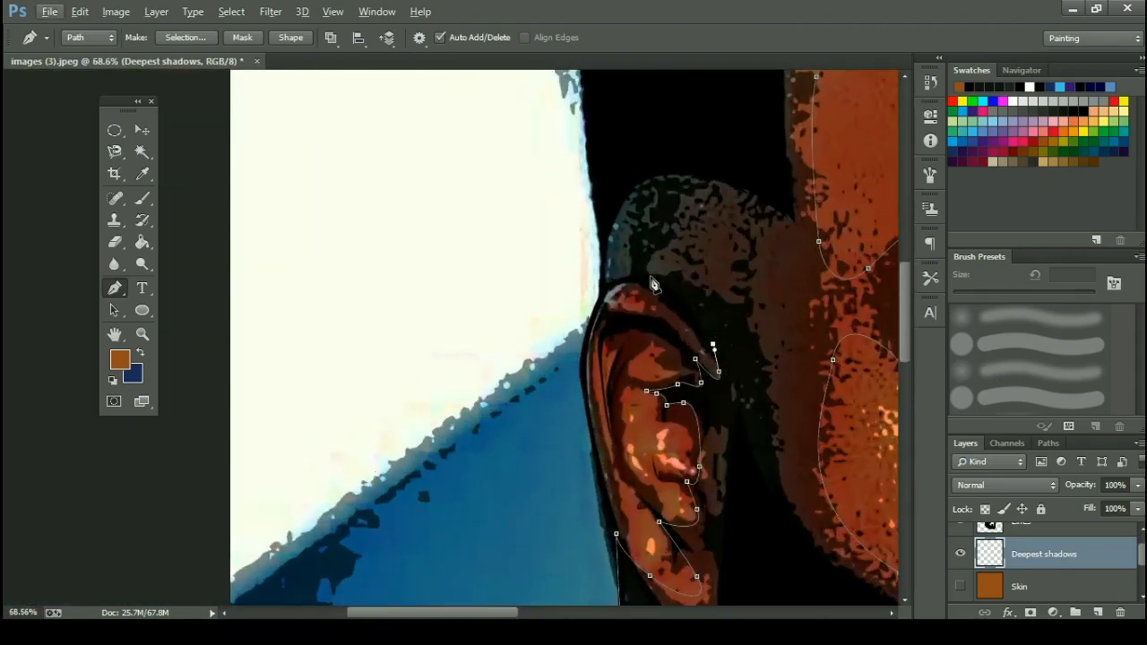
{"action": "left_click_drag", "start_coordinate": [651, 279], "coordinate": [623, 279]}
{"action": "left_click", "coordinate": [602, 291]}
{"action": "left_click", "coordinate": [614, 207]}
{"action": "scroll", "coordinate": [662, 193], "scroll_direction": "down", "scroll_amount": 4}
{"action": "scroll", "coordinate": [662, 196], "scroll_direction": "down", "scroll_amount": 4}
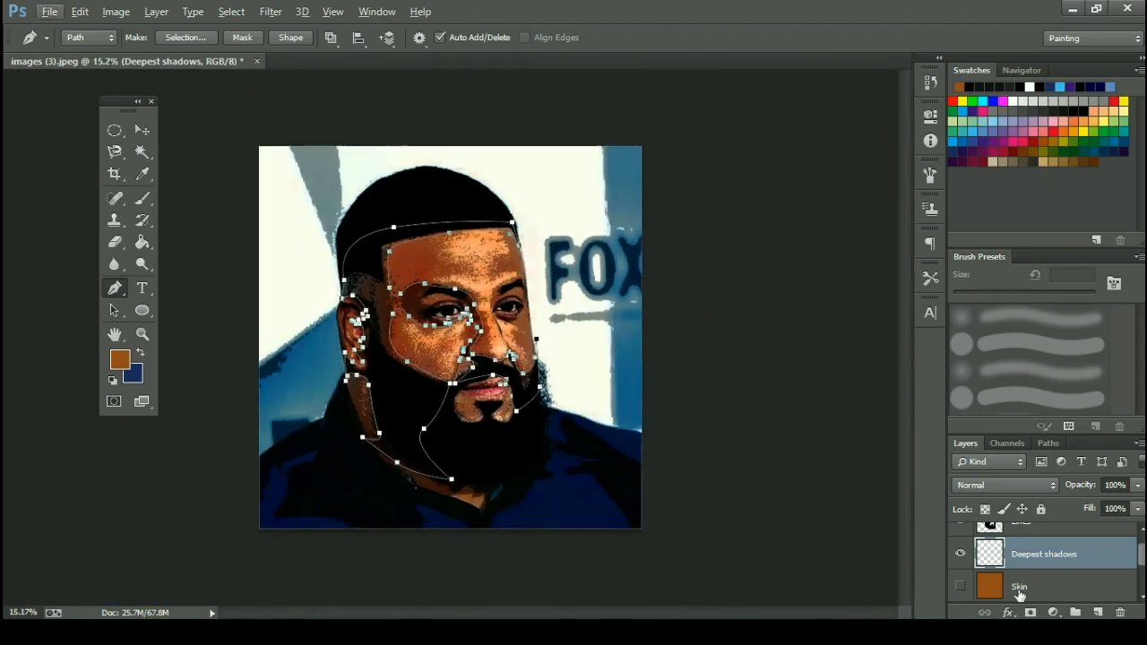
Show the Skin layer and fill the traced path on Deepest shadows with dark brown #5a2c0d.
{"action": "left_click", "coordinate": [960, 587]}
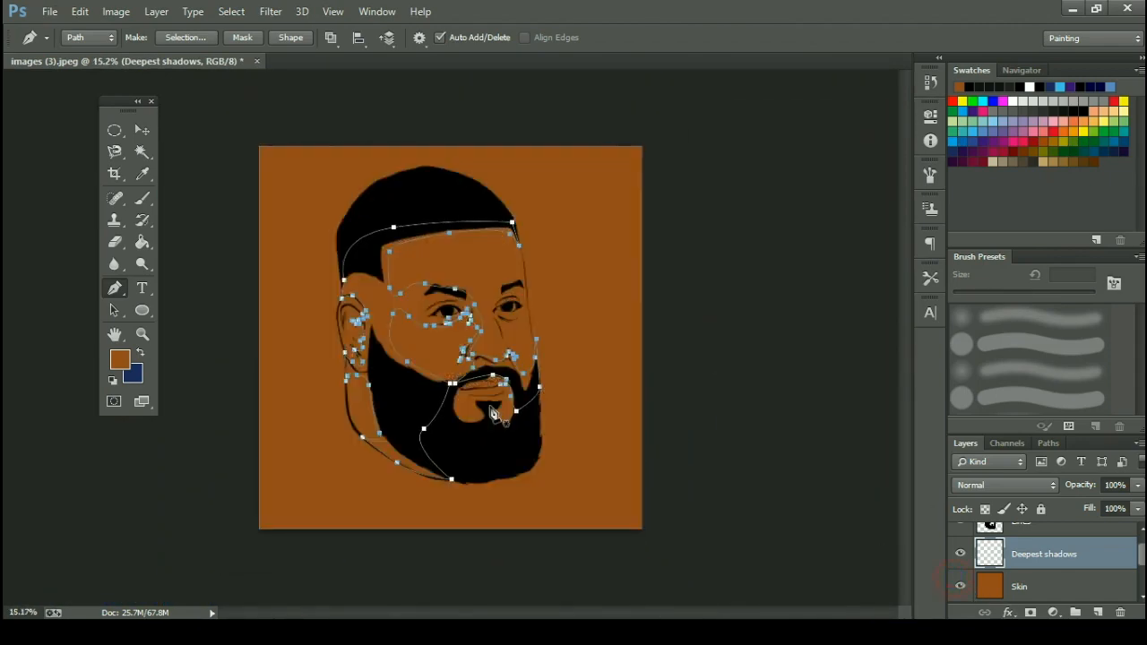
{"action": "left_click", "coordinate": [115, 293]}
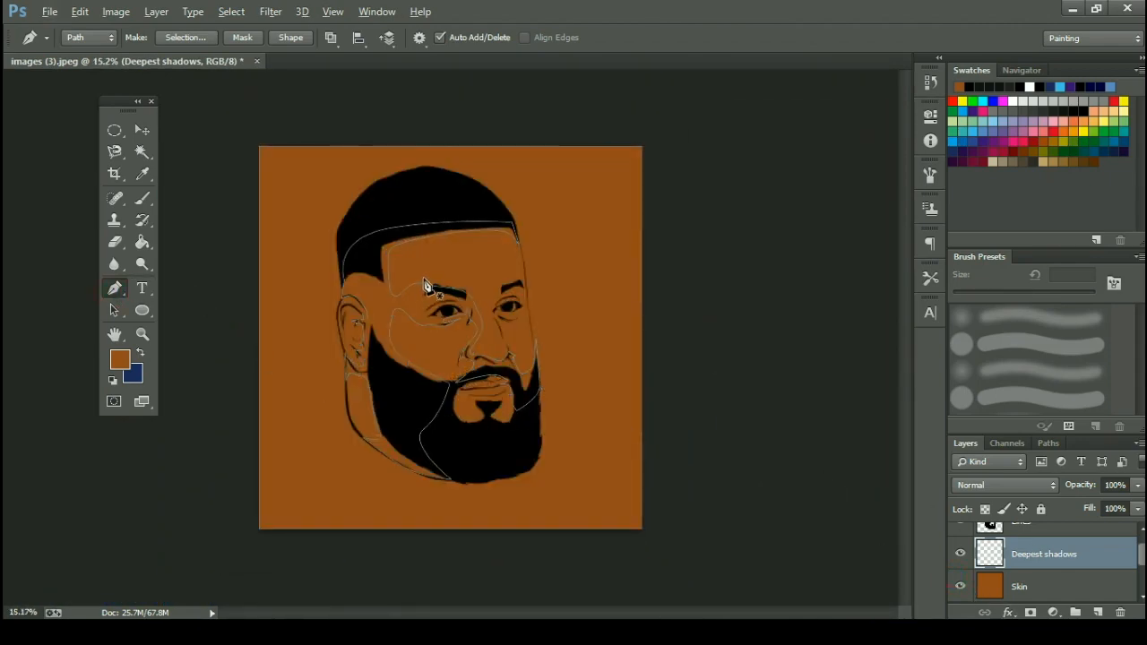
{"action": "scroll", "coordinate": [432, 286], "scroll_direction": "up", "scroll_amount": 5}
{"action": "right_click", "coordinate": [635, 252]}
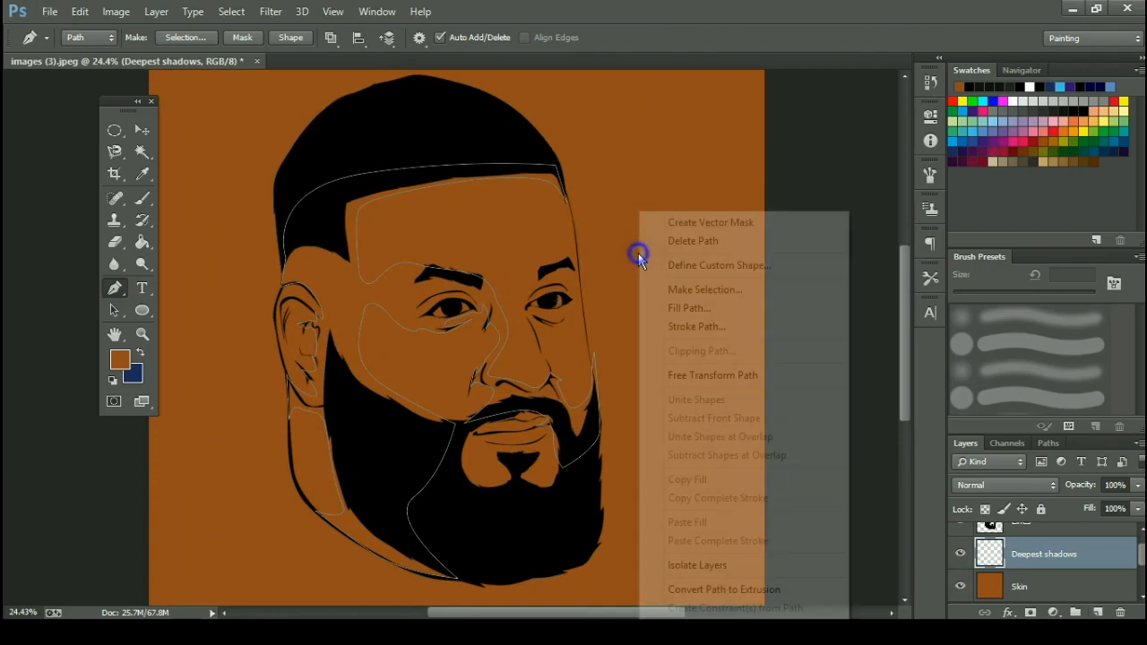
{"action": "left_click", "coordinate": [678, 307]}
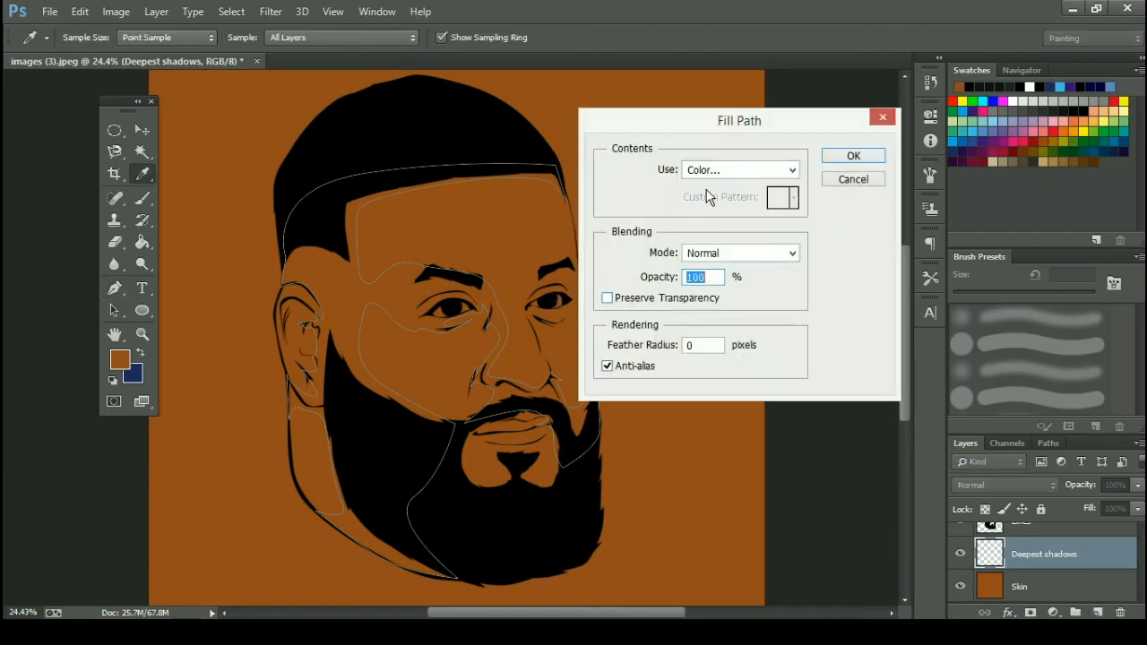
{"action": "left_click", "coordinate": [689, 170]}
{"action": "left_click", "coordinate": [704, 213]}
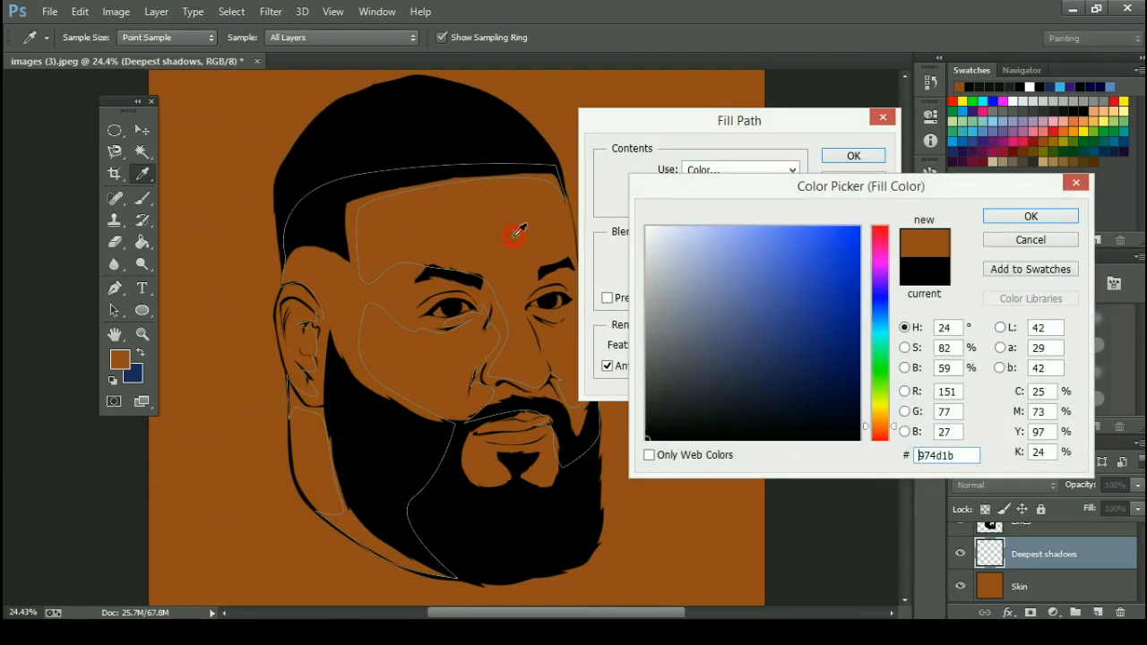
{"action": "left_click_drag", "start_coordinate": [831, 343], "coordinate": [833, 366]}
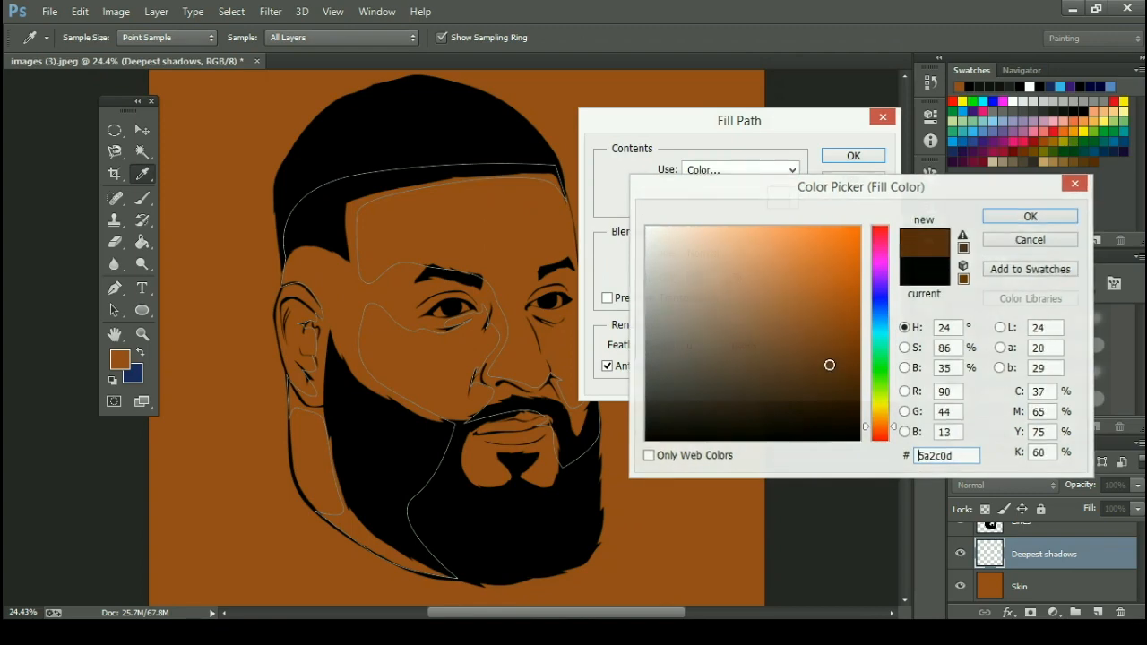
{"action": "key", "text": "Return"}
{"action": "key", "text": "Return"}
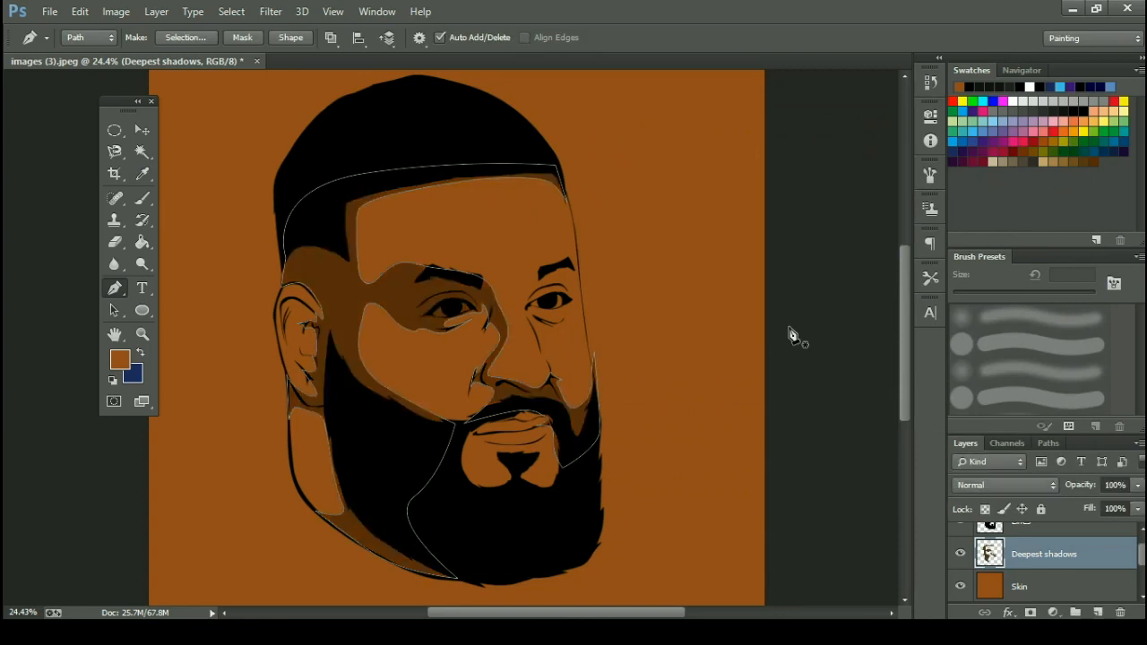
Inspect the filled shadows on the face and hide the Skin layer to reveal the posterized photo.
{"action": "scroll", "coordinate": [506, 392], "scroll_direction": "down", "scroll_amount": 3}
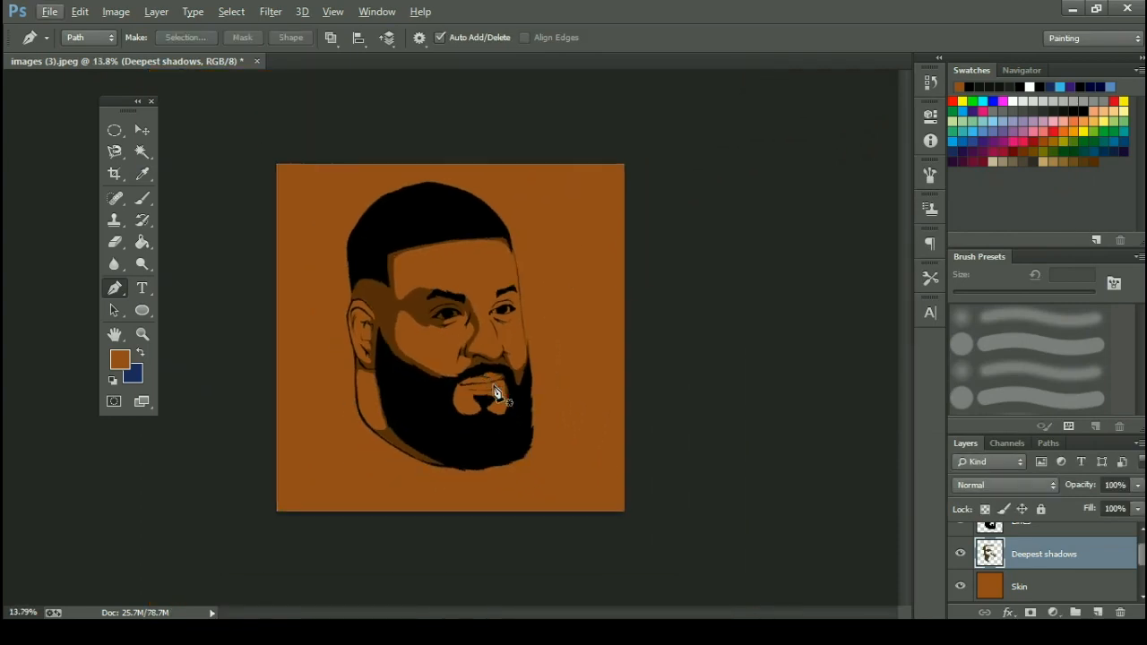
{"action": "scroll", "coordinate": [379, 307], "scroll_direction": "up", "scroll_amount": 4}
{"action": "scroll", "coordinate": [488, 369], "scroll_direction": "up", "scroll_amount": 2}
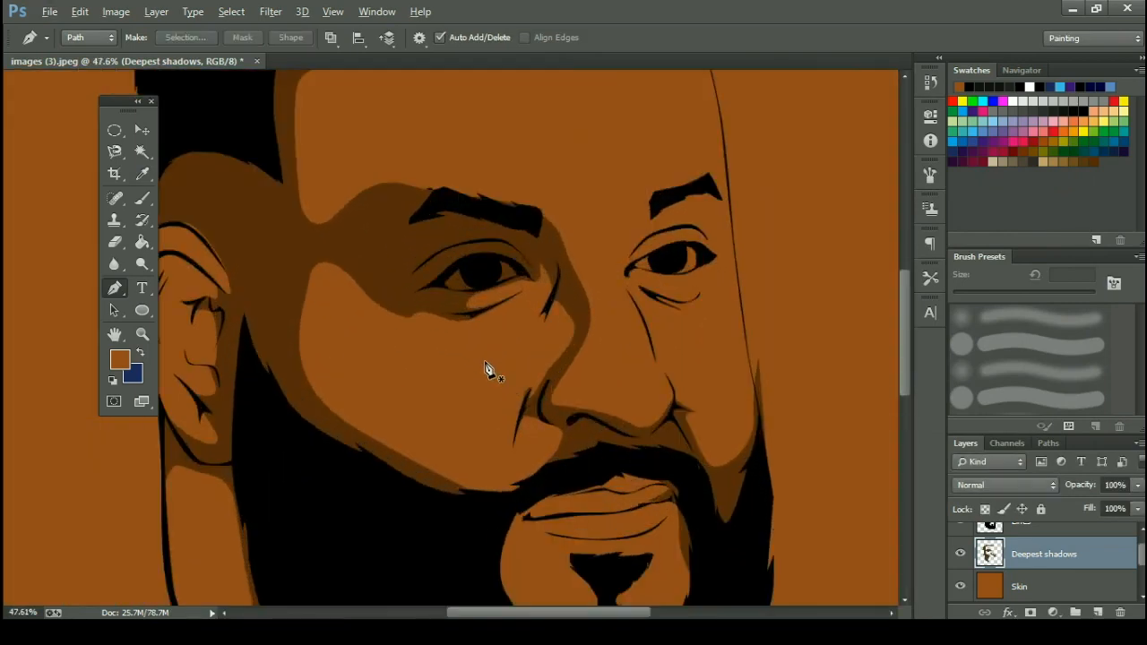
{"action": "scroll", "coordinate": [487, 369], "scroll_direction": "down", "scroll_amount": 4}
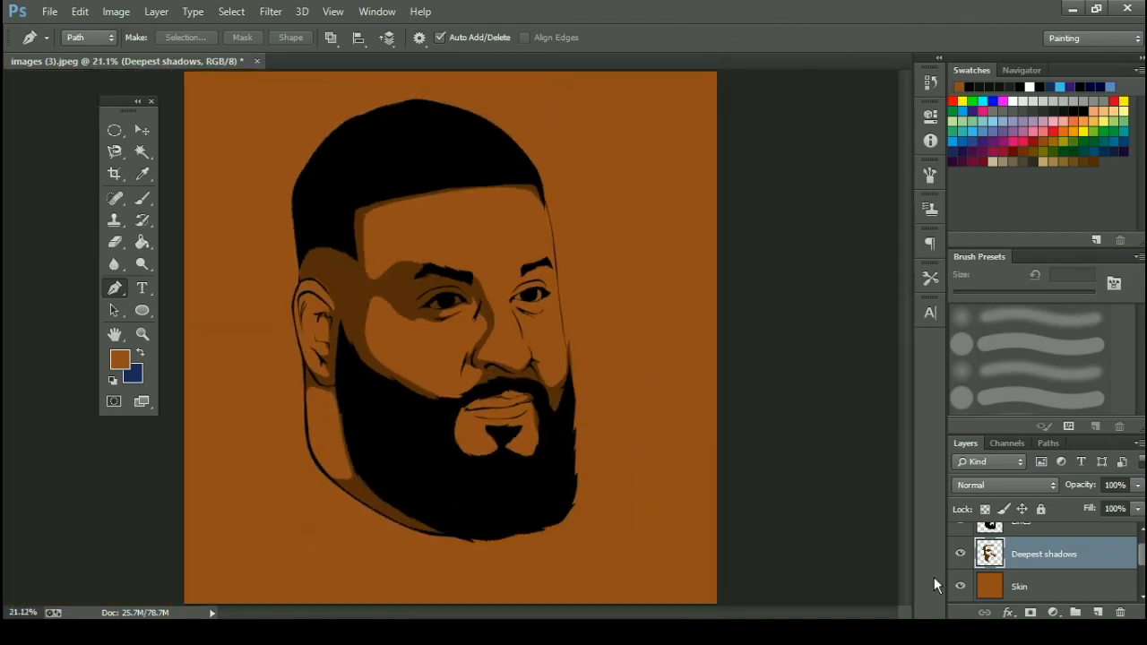
{"action": "left_click", "coordinate": [960, 586]}
Start a new path at the inner end of the far eyebrow and trace along its upper edge to the tail.
{"action": "scroll", "coordinate": [484, 278], "scroll_direction": "up", "scroll_amount": 3}
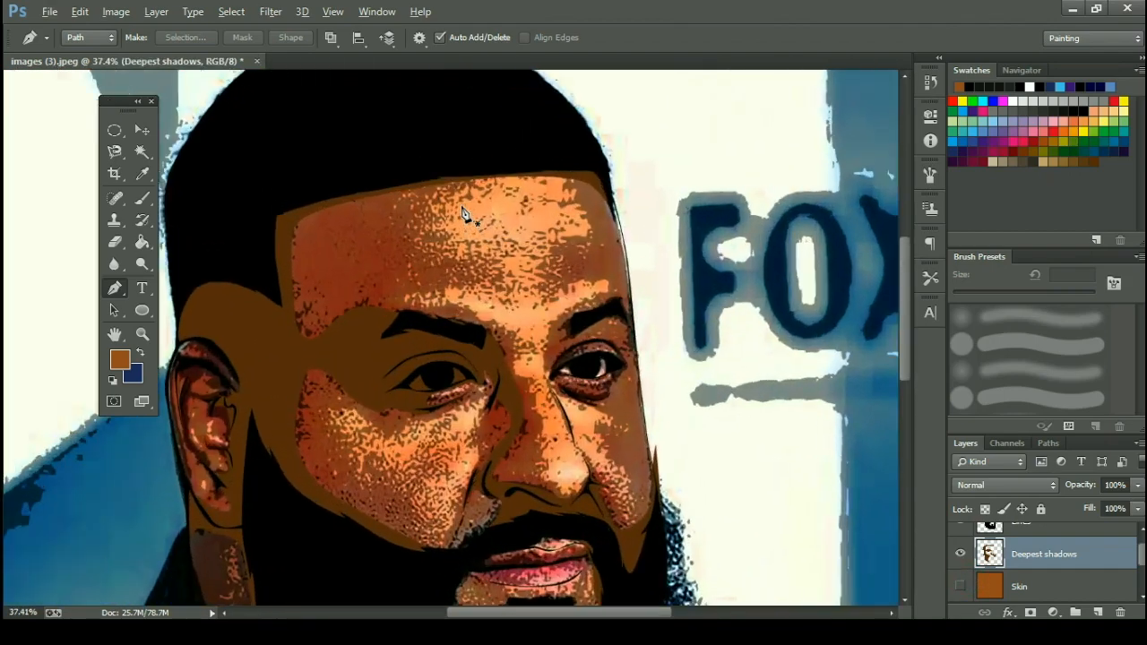
{"action": "scroll", "coordinate": [645, 328], "scroll_direction": "up", "scroll_amount": 3}
{"action": "scroll", "coordinate": [401, 326], "scroll_direction": "up", "scroll_amount": 2}
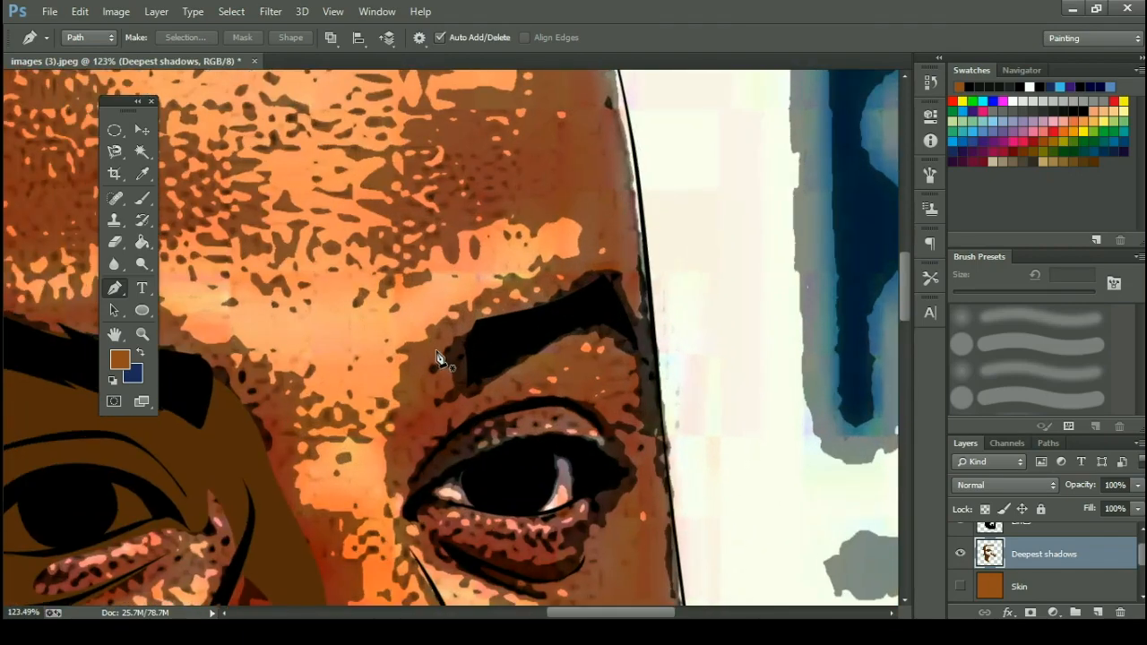
{"action": "left_click", "coordinate": [438, 350]}
{"action": "left_click", "coordinate": [497, 309]}
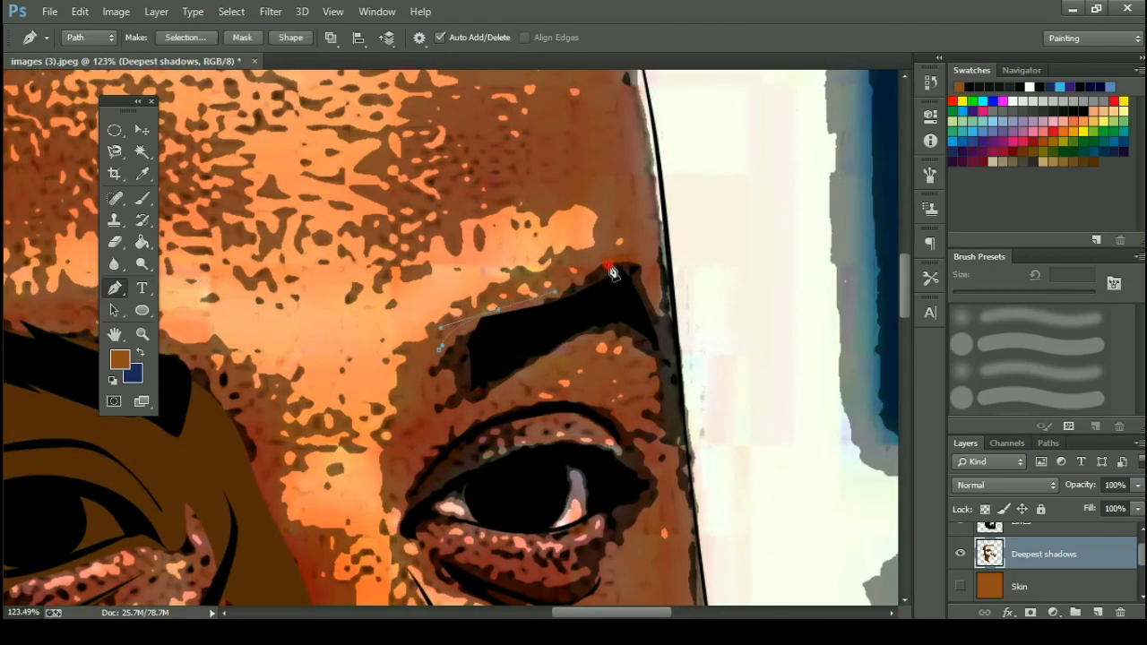
{"action": "left_click", "coordinate": [607, 267]}
{"action": "left_click", "coordinate": [642, 278]}
{"action": "left_click", "coordinate": [667, 306]}
Take the path outside the far edge of the face, down past the eye and back up to its outer corner.
{"action": "left_click", "coordinate": [669, 269]}
{"action": "left_click", "coordinate": [672, 231]}
{"action": "left_click", "coordinate": [727, 567]}
{"action": "left_click_drag", "start_coordinate": [714, 505], "coordinate": [679, 219]}
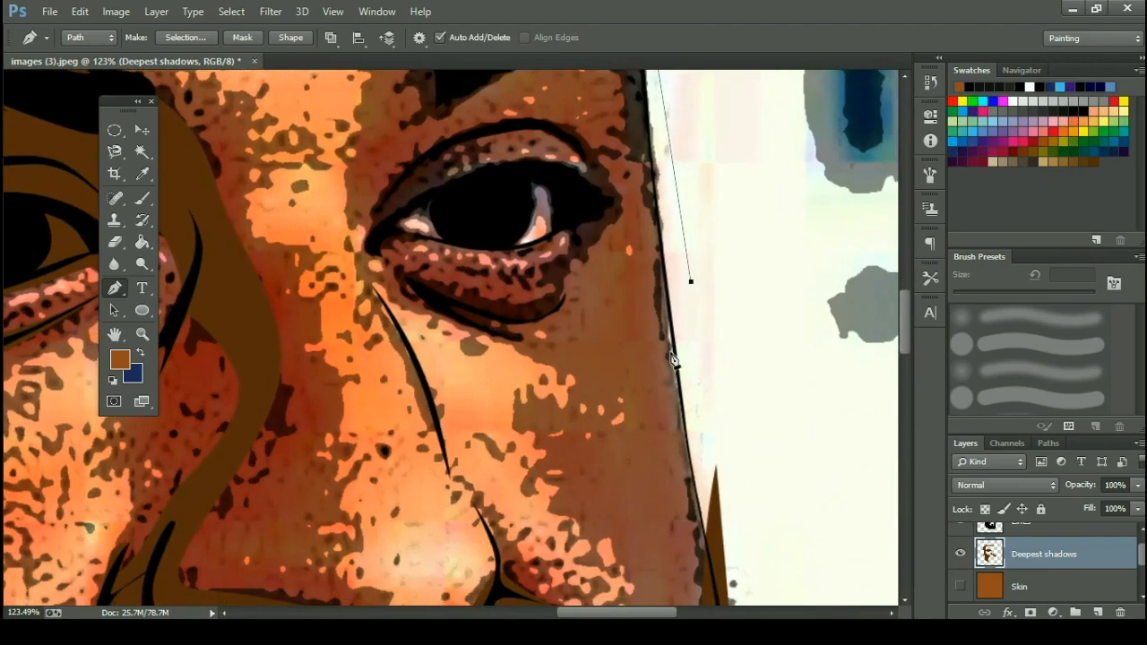
{"action": "left_click", "coordinate": [672, 355]}
{"action": "left_click", "coordinate": [661, 246]}
{"action": "left_click", "coordinate": [647, 201]}
{"action": "left_click", "coordinate": [634, 158]}
Trace the path down from the far eye's outer corner and along the outer crease of the eye bag.
{"action": "left_click_drag", "start_coordinate": [613, 184], "coordinate": [610, 209]}
{"action": "left_click_drag", "start_coordinate": [566, 291], "coordinate": [555, 310]}
{"action": "left_click", "coordinate": [506, 326]}
{"action": "left_click", "coordinate": [478, 315]}
{"action": "left_click_drag", "start_coordinate": [488, 334], "coordinate": [472, 329]}
{"action": "left_click_drag", "start_coordinate": [425, 296], "coordinate": [413, 280]}
{"action": "left_click", "coordinate": [407, 274]}
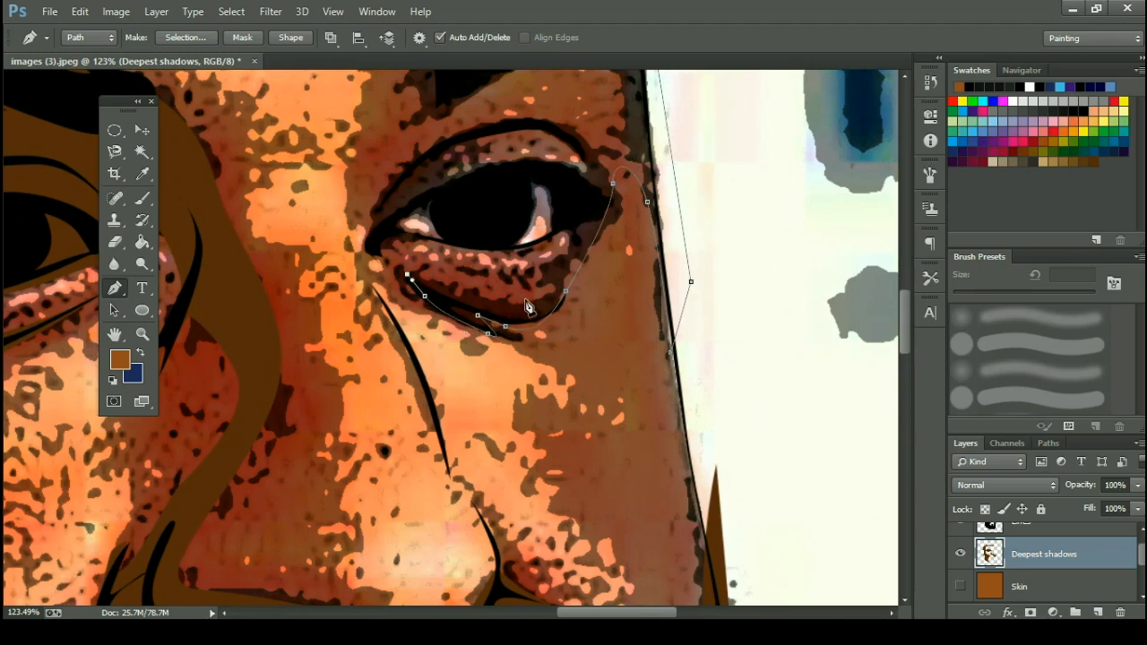
Bring the path back inside the far eye's bag, around the outer corner and across the eye to its inner corner.
{"action": "left_click_drag", "start_coordinate": [529, 299], "coordinate": [547, 289]}
{"action": "left_click", "coordinate": [543, 266]}
{"action": "left_click_drag", "start_coordinate": [569, 237], "coordinate": [553, 215]}
{"action": "left_click_drag", "start_coordinate": [473, 191], "coordinate": [403, 224]}
{"action": "left_click", "coordinate": [371, 237]}
Trace the path around the far eye's upper lid and up to the underside of the eyebrow.
{"action": "left_click_drag", "start_coordinate": [431, 147], "coordinate": [545, 175]}
{"action": "left_click", "coordinate": [511, 119]}
{"action": "left_click_drag", "start_coordinate": [551, 162], "coordinate": [599, 148]}
{"action": "left_click", "coordinate": [528, 125]}
{"action": "left_click_drag", "start_coordinate": [620, 125], "coordinate": [616, 101]}
{"action": "left_click_drag", "start_coordinate": [640, 259], "coordinate": [682, 480]}
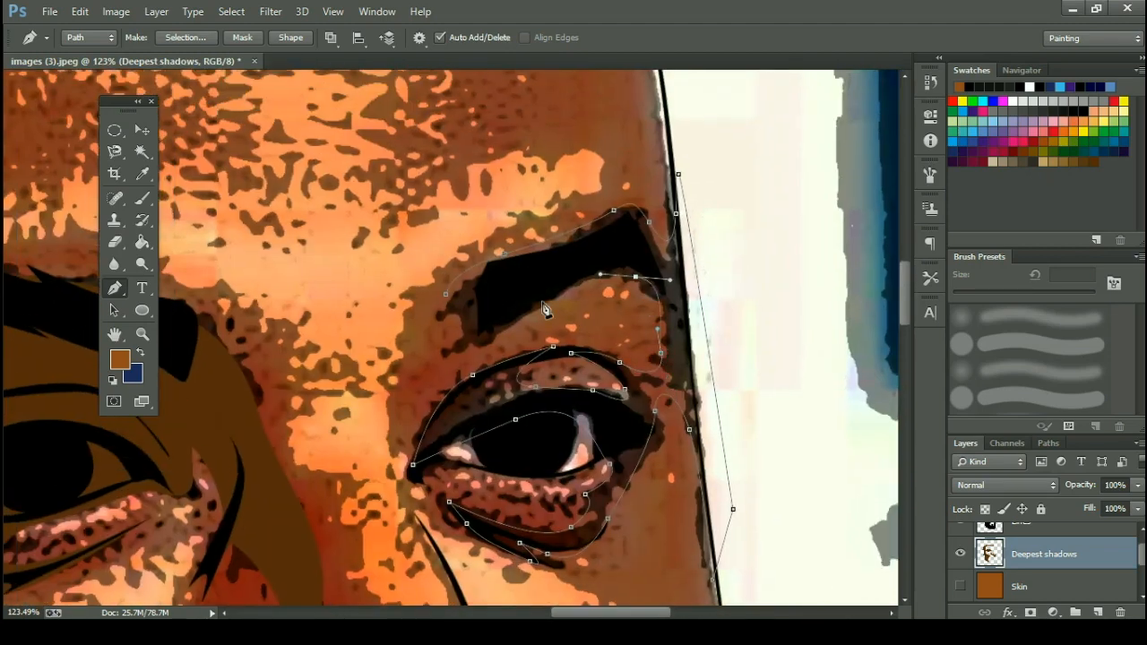
Fill the far eye and eyebrow shadow path with the same dark brown.
{"action": "scroll", "coordinate": [424, 269], "scroll_direction": "down", "scroll_amount": 5}
{"action": "right_click", "coordinate": [382, 295]}
{"action": "left_click", "coordinate": [433, 296]}
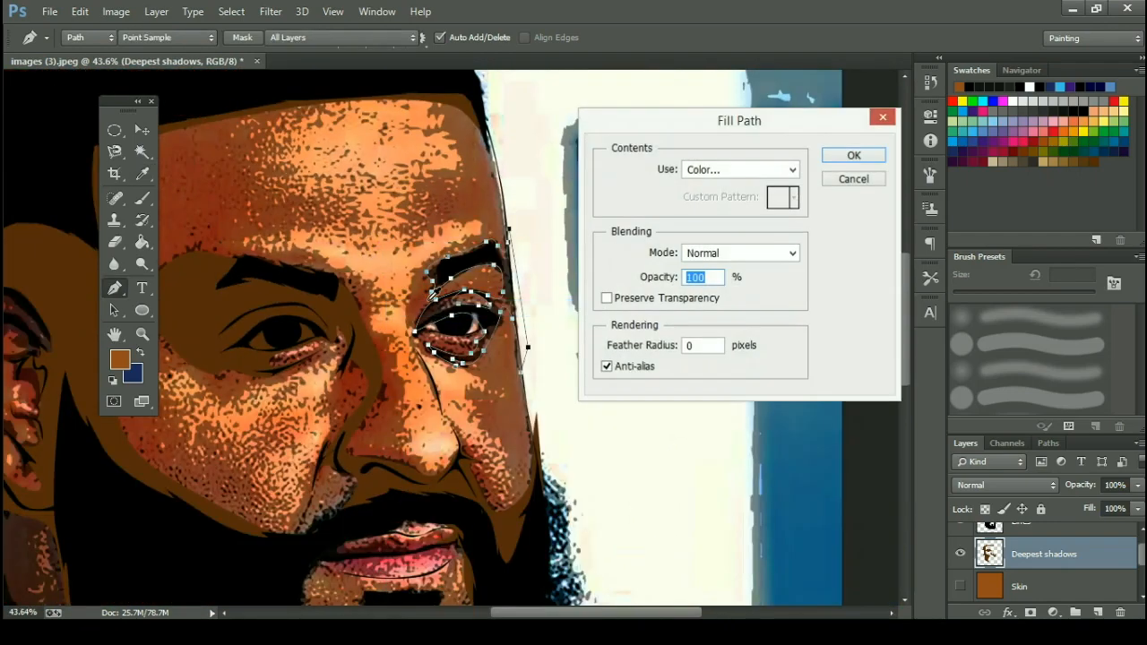
{"action": "key", "text": "Return"}
{"action": "key", "text": "Return"}
Hide the Deepest shadows layer and trace a closed path around the lit skin between the near eyebrow and eyelid crease.
{"action": "left_click", "coordinate": [959, 556]}
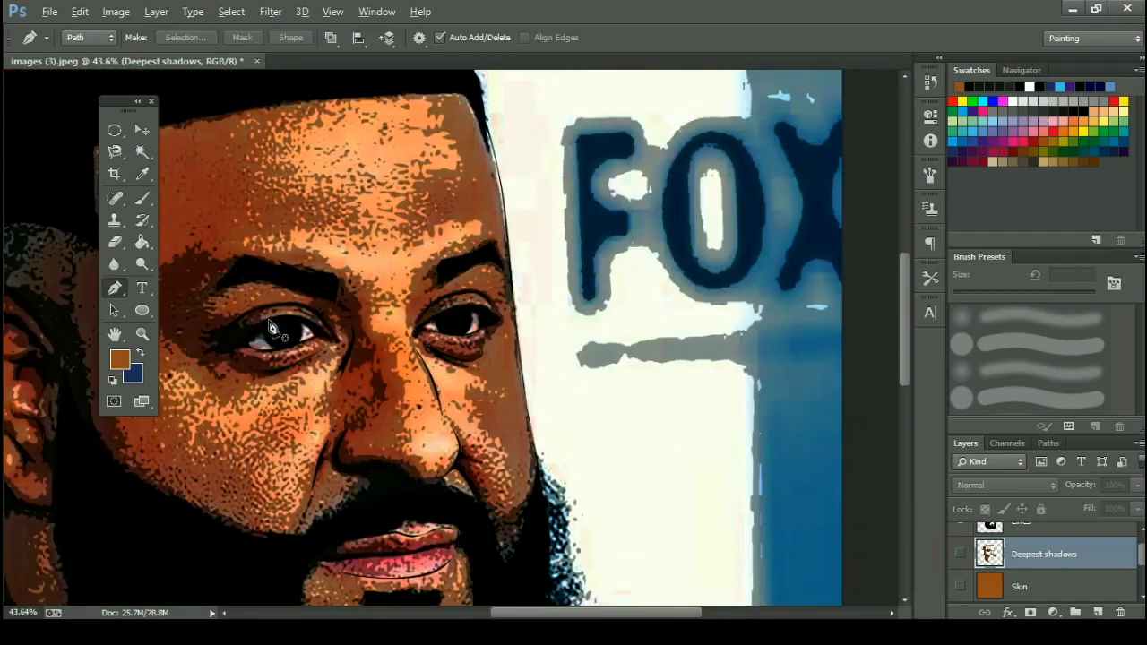
{"action": "scroll", "coordinate": [269, 237], "scroll_direction": "up", "scroll_amount": 4}
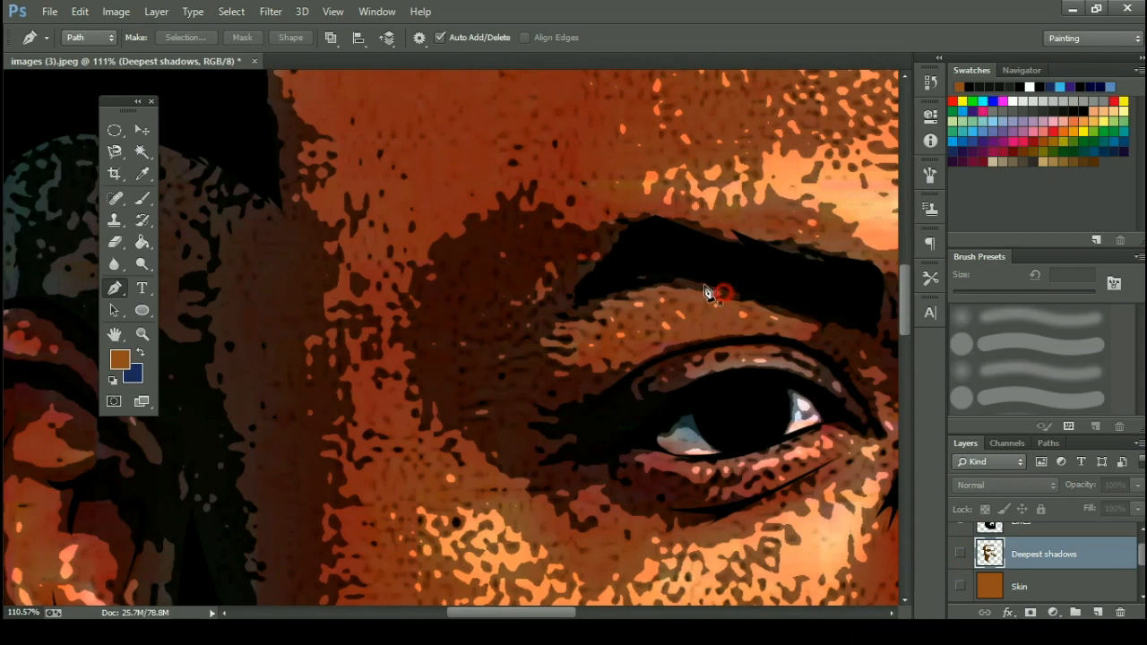
{"action": "left_click", "coordinate": [724, 293]}
{"action": "mouse_move", "coordinate": [572, 321]}
{"action": "left_mouse_down"}
{"action": "mouse_move", "coordinate": [546, 355]}
{"action": "mouse_move", "coordinate": [553, 362]}
{"action": "left_mouse_up"}
{"action": "left_click_drag", "start_coordinate": [626, 368], "coordinate": [693, 345]}
{"action": "left_click_drag", "start_coordinate": [774, 337], "coordinate": [826, 335]}
{"action": "left_click_drag", "start_coordinate": [791, 313], "coordinate": [772, 307]}
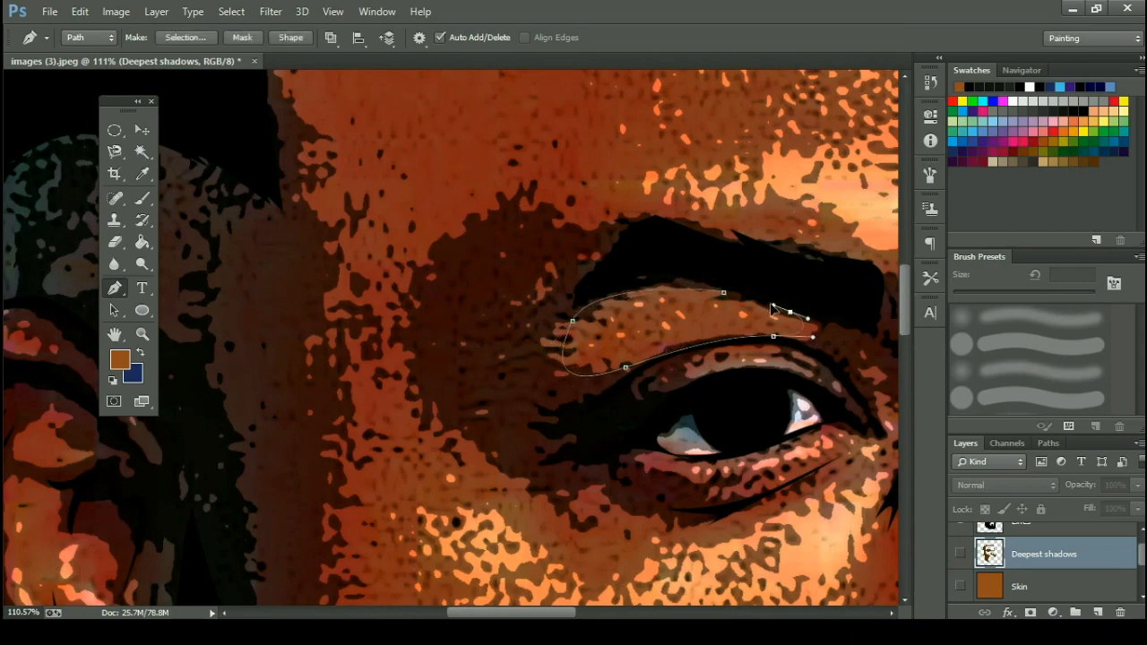
{"action": "left_click", "coordinate": [724, 293]}
Trace a second closed path around the light strip on the near eye's upper lid.
{"action": "left_click_drag", "start_coordinate": [706, 383], "coordinate": [504, 290]}
{"action": "left_click", "coordinate": [960, 554]}
{"action": "left_click", "coordinate": [960, 554]}
{"action": "scroll", "coordinate": [591, 274], "scroll_direction": "up", "scroll_amount": 3}
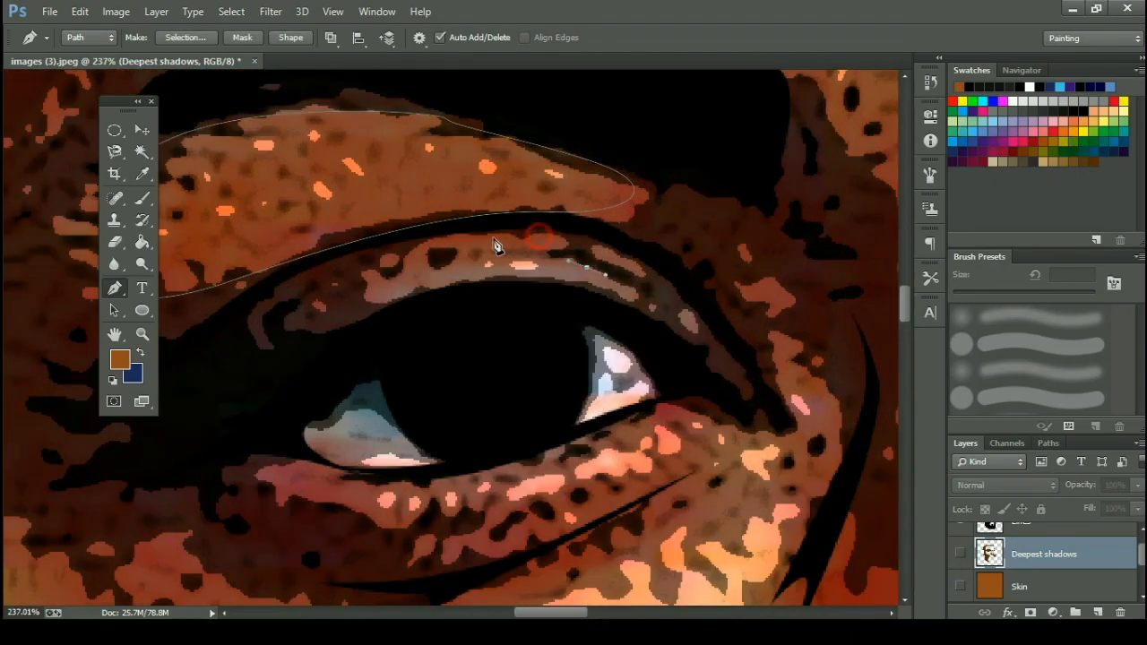
{"action": "left_click_drag", "start_coordinate": [377, 275], "coordinate": [403, 302]}
{"action": "mouse_move", "coordinate": [512, 280]}
{"action": "left_mouse_down"}
{"action": "mouse_move", "coordinate": [595, 286]}
{"action": "mouse_move", "coordinate": [647, 309]}
{"action": "left_mouse_up"}
{"action": "left_click_drag", "start_coordinate": [542, 233], "coordinate": [484, 231]}
{"action": "left_click", "coordinate": [376, 275]}
Convert both near-eye paths to a selection, delete those areas from the Deepest shadows layer and deselect.
{"action": "scroll", "coordinate": [554, 342], "scroll_direction": "down", "scroll_amount": 5}
{"action": "scroll", "coordinate": [549, 350], "scroll_direction": "down", "scroll_amount": 3}
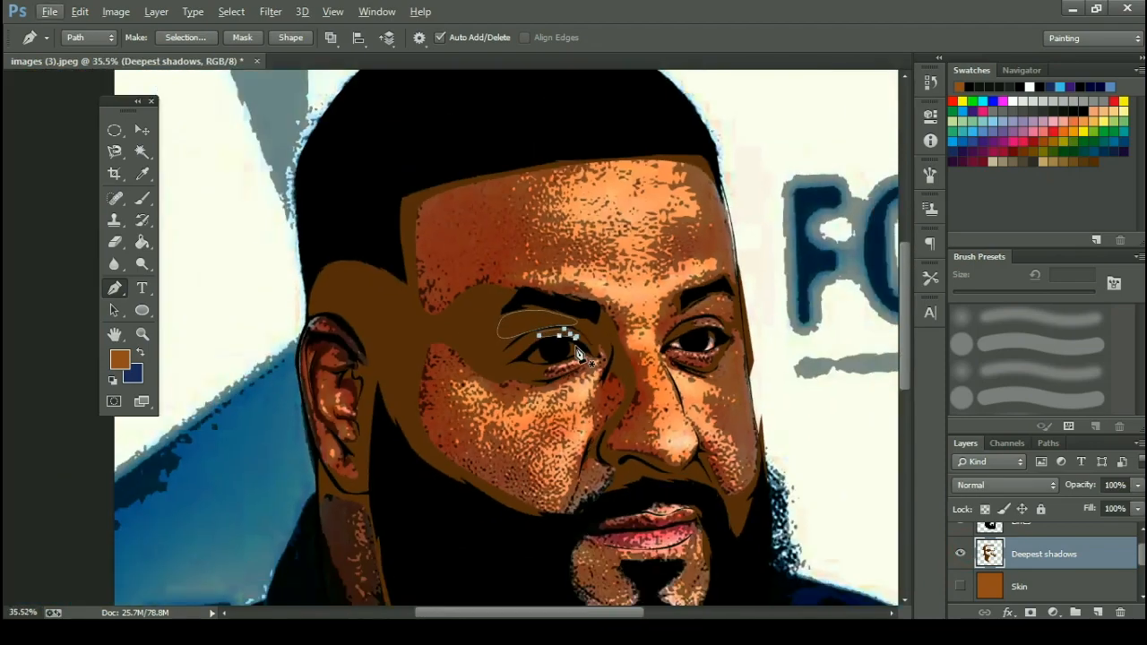
{"action": "key", "text": "ctrl+Return"}
{"action": "key", "text": "Delete"}
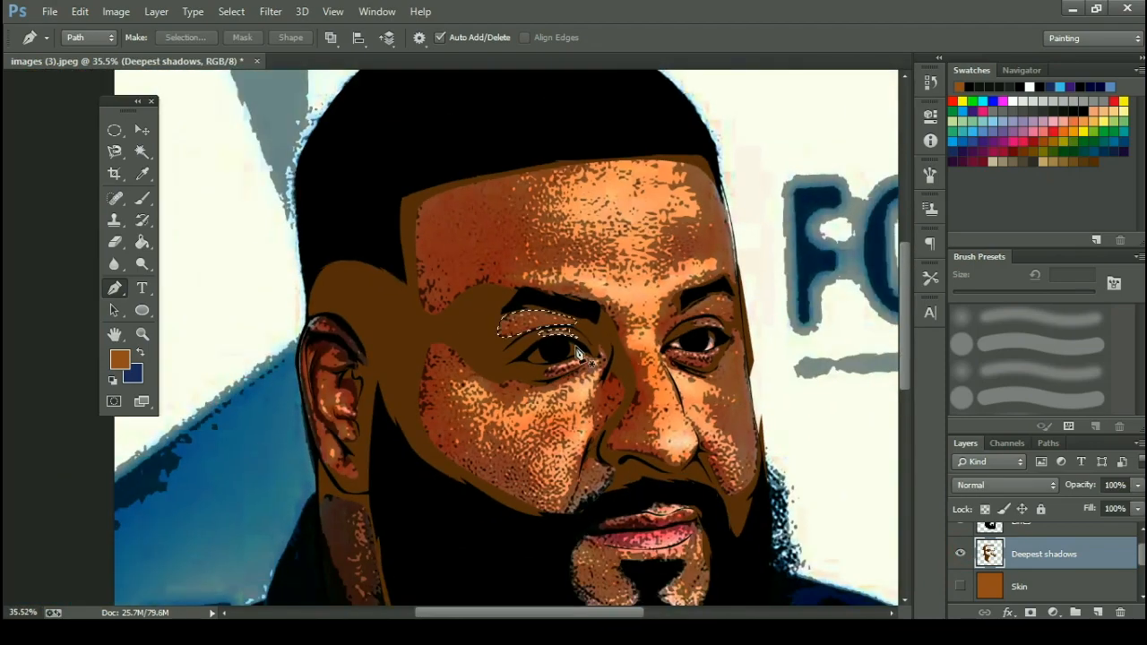
{"action": "key", "text": "ctrl+d"}
Show the Skin layer again and check the face shadows against the flat skin colour.
{"action": "left_click", "coordinate": [961, 585]}
{"action": "scroll", "coordinate": [509, 364], "scroll_direction": "down", "scroll_amount": 3}
{"action": "scroll", "coordinate": [473, 374], "scroll_direction": "up", "scroll_amount": 3}
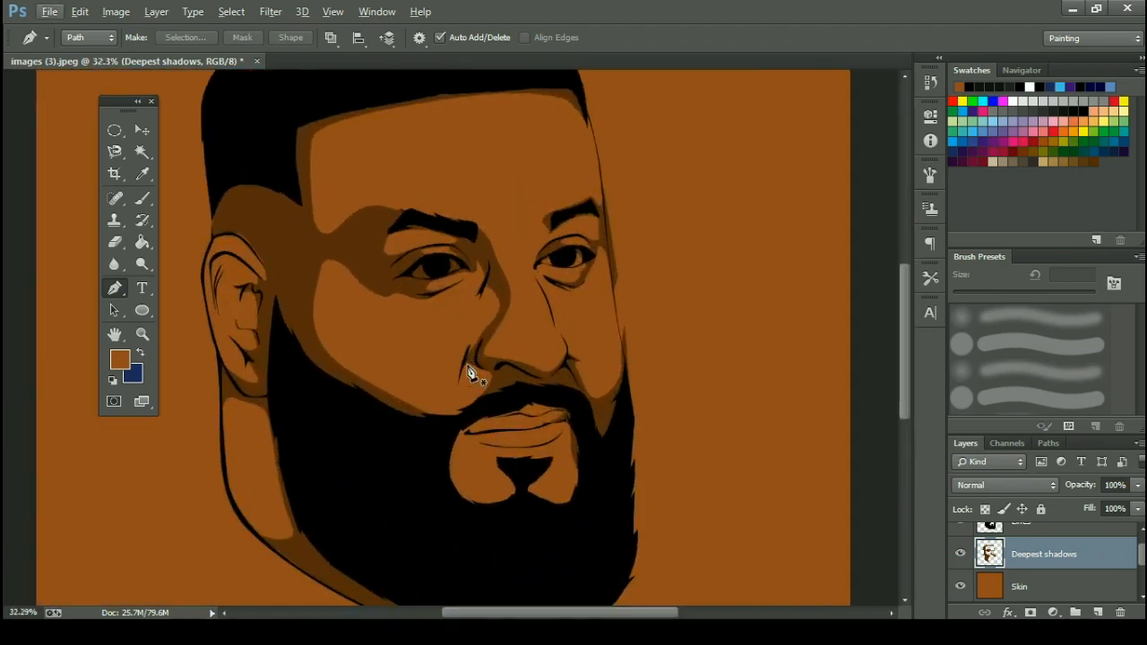
{"action": "scroll", "coordinate": [470, 375], "scroll_direction": "down", "scroll_amount": 3}
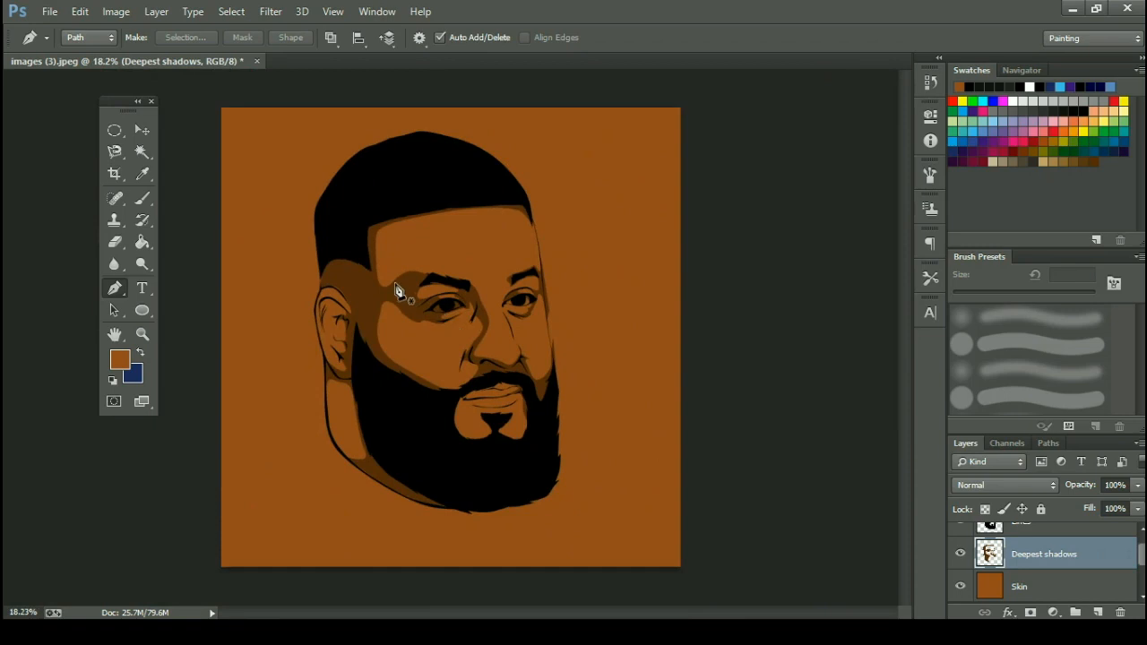
{"action": "scroll", "coordinate": [408, 298], "scroll_direction": "up", "scroll_amount": 2}
{"action": "scroll", "coordinate": [502, 330], "scroll_direction": "up", "scroll_amount": 2}
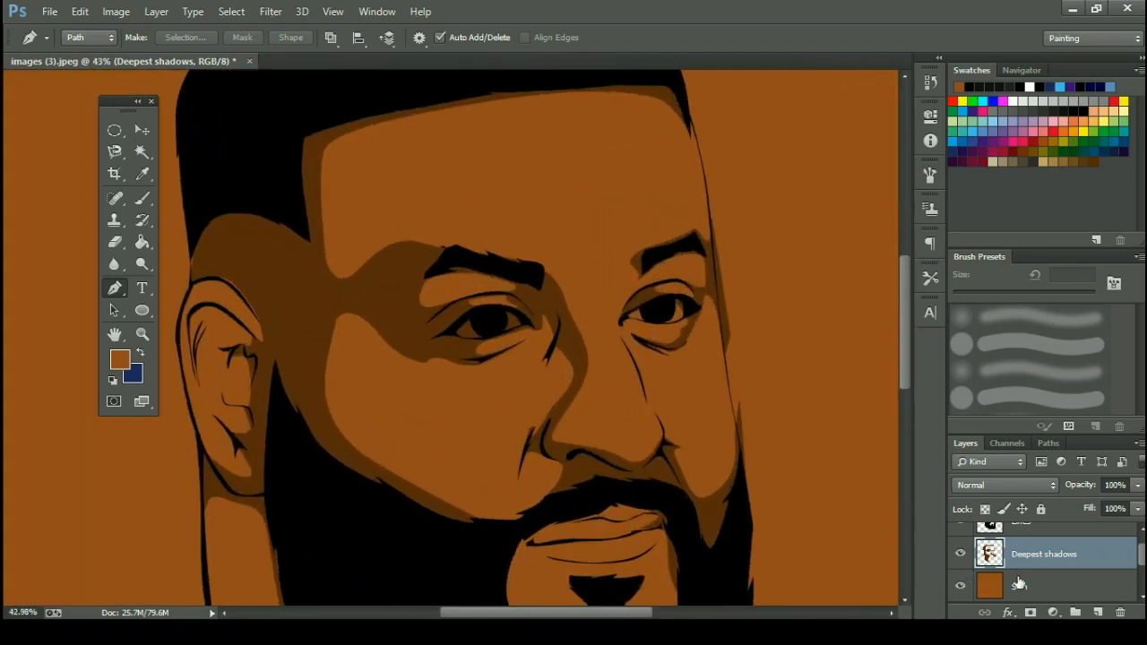
Create a new layer above Deepest shadows and name it Deeper.
{"action": "left_click", "coordinate": [1099, 611]}
{"action": "double_click", "coordinate": [1027, 554]}
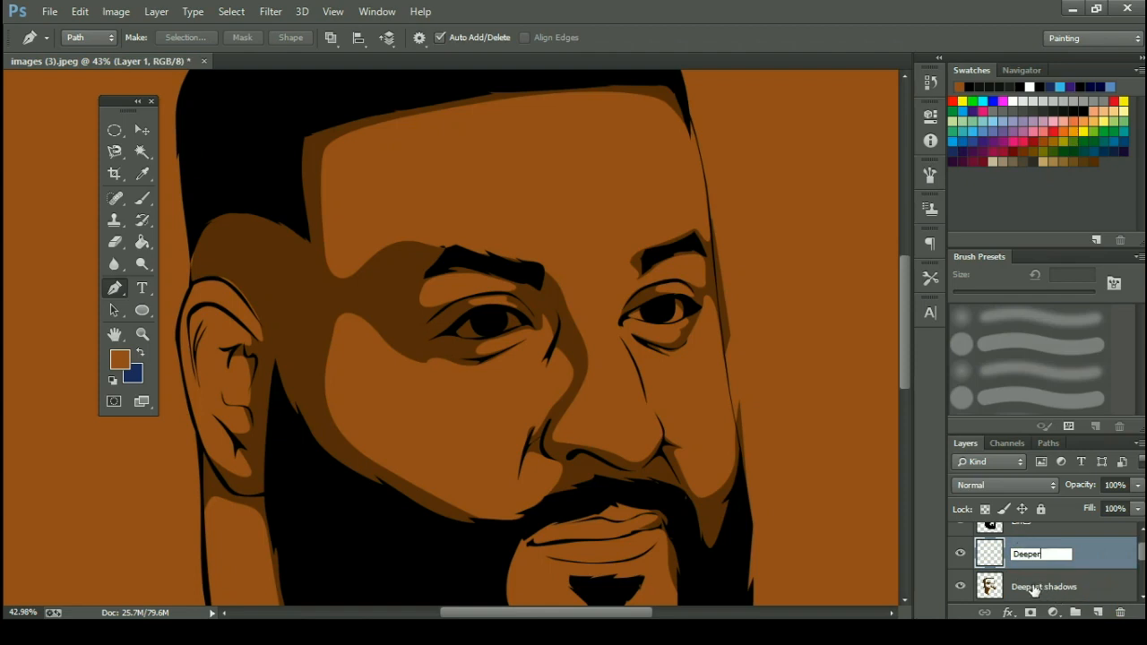
{"action": "key", "text": "Return"}
Hide the Skin layer to compare the filled shadows with the photo, and show it again.
{"action": "scroll", "coordinate": [436, 307], "scroll_direction": "down", "scroll_amount": 2, "text": "alt"}
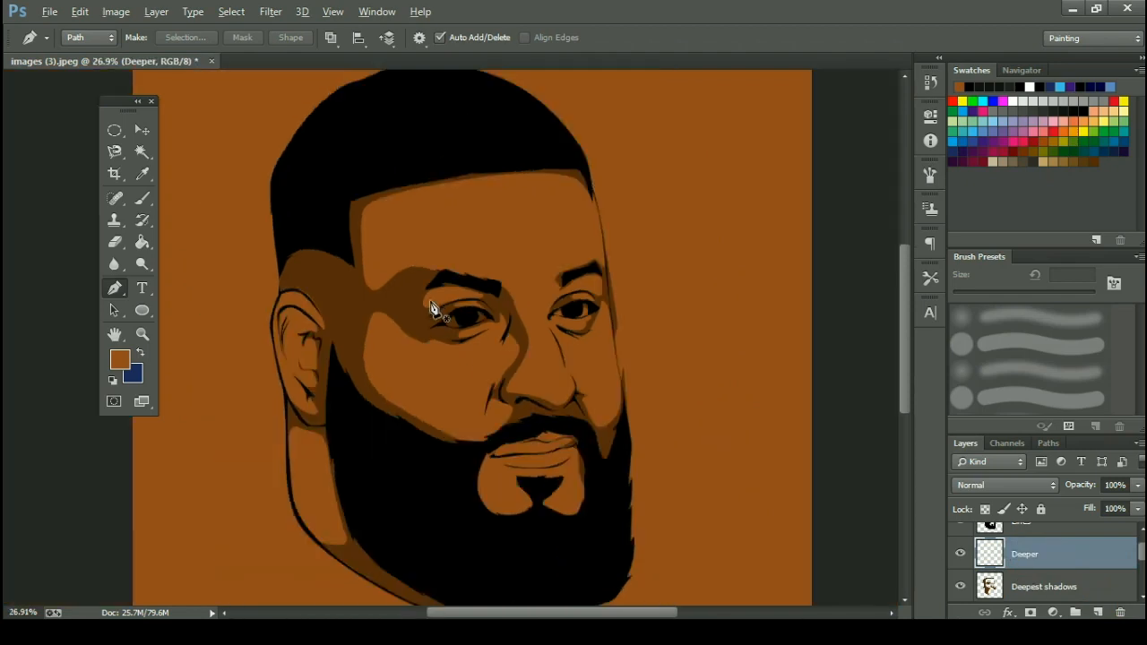
{"action": "scroll", "coordinate": [1012, 587], "scroll_direction": "down", "scroll_amount": 2}
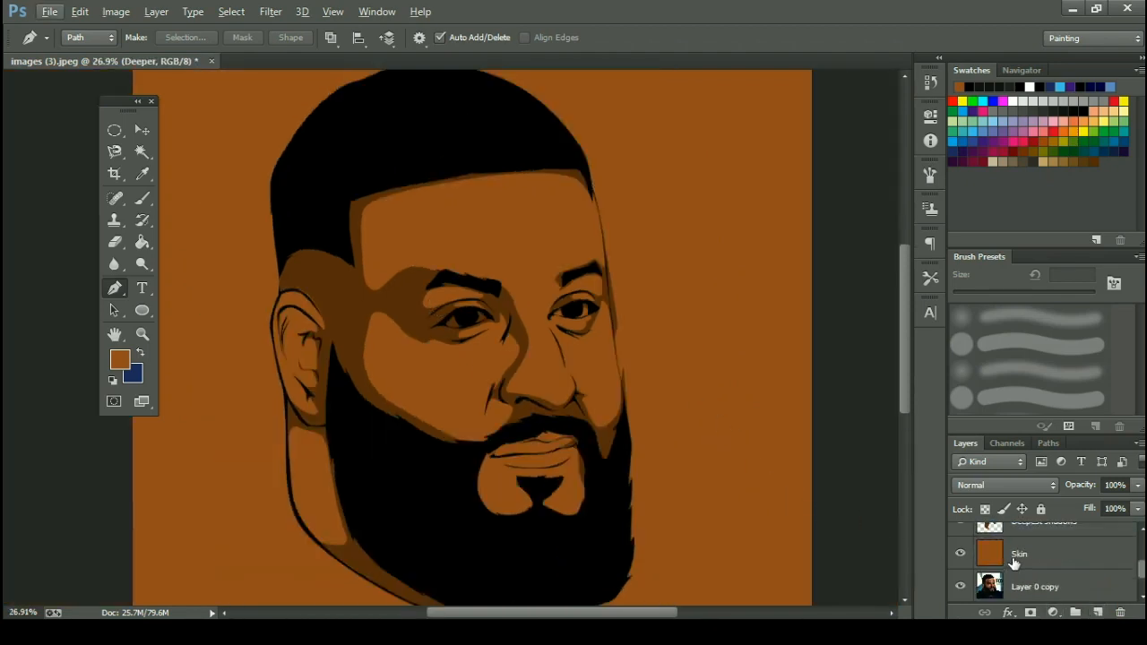
{"action": "left_click", "coordinate": [960, 554]}
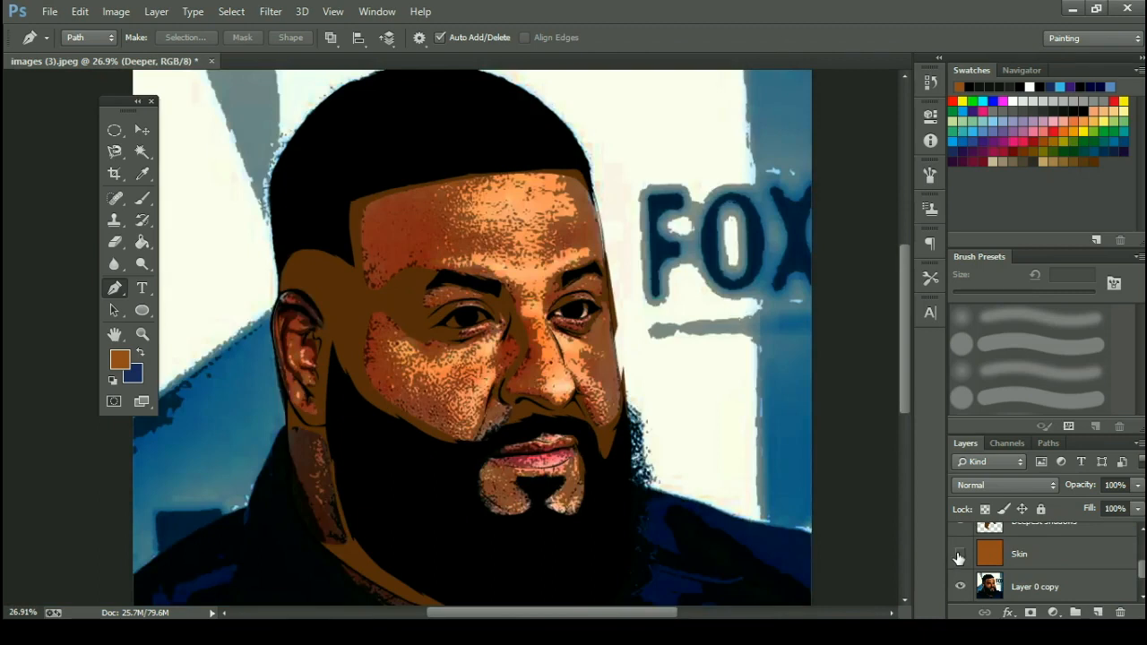
{"action": "scroll", "coordinate": [986, 574], "scroll_direction": "up", "scroll_amount": 1}
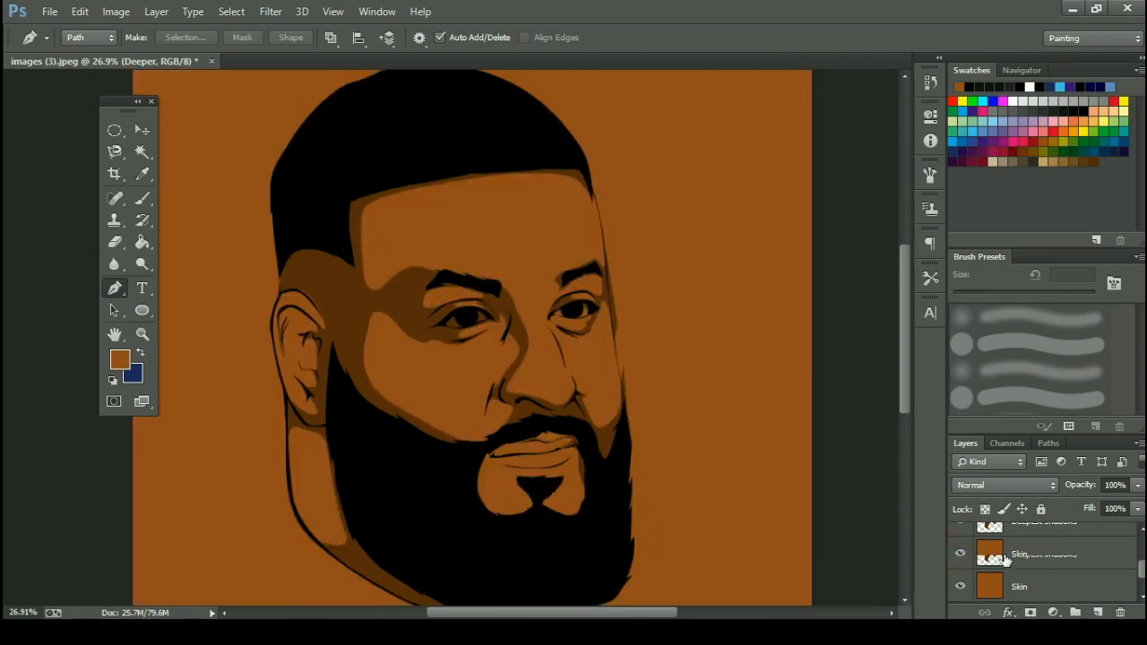
Start a Pen path at the far hairline, tracing inside the forehead shadow, above the near eyebrow and down the nose bridge.
{"action": "left_click", "coordinate": [1031, 554]}
{"action": "scroll", "coordinate": [371, 261], "scroll_direction": "up", "scroll_amount": 3}
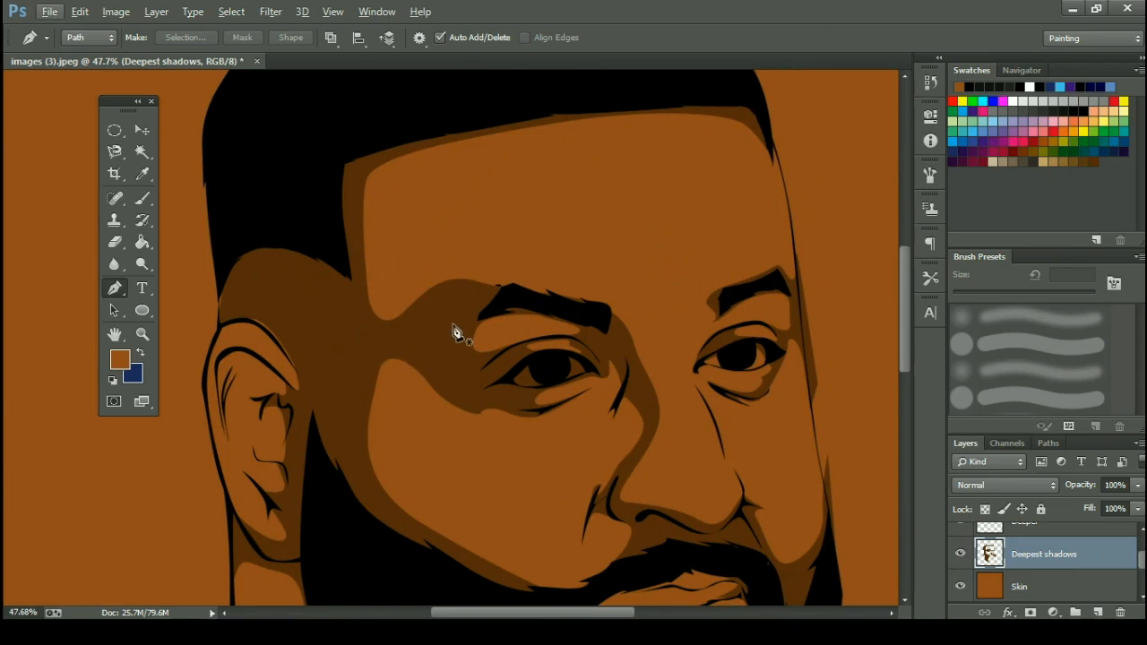
{"action": "left_click", "coordinate": [786, 132]}
{"action": "left_click", "coordinate": [796, 205]}
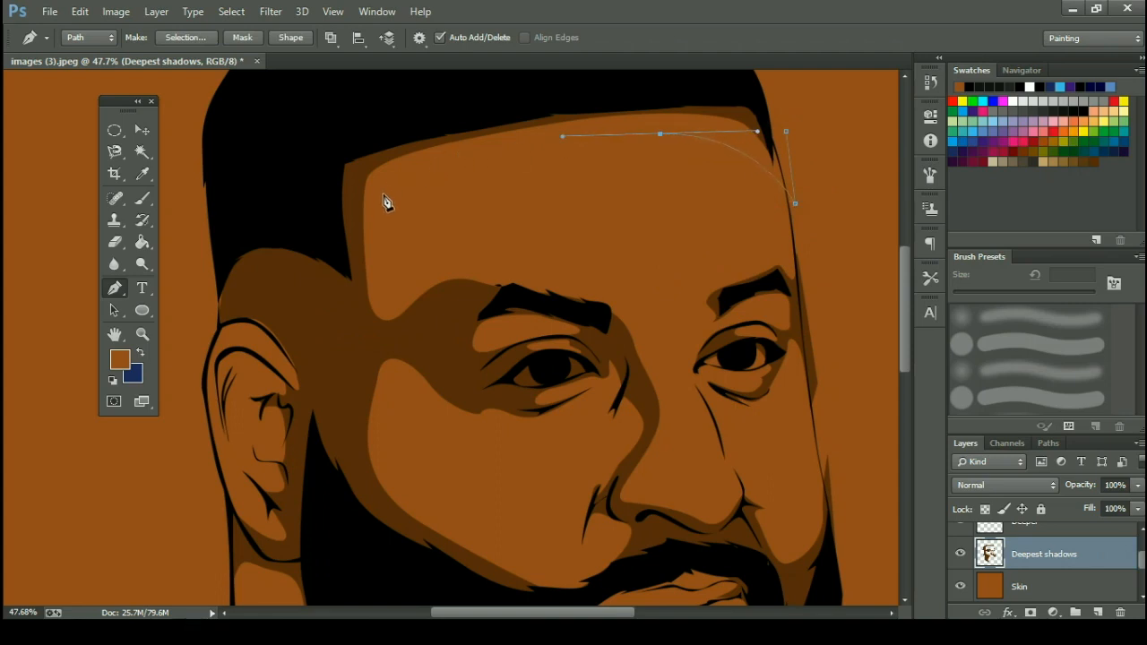
{"action": "left_click", "coordinate": [380, 295]}
{"action": "left_click_drag", "start_coordinate": [424, 273], "coordinate": [460, 259]}
{"action": "left_click_drag", "start_coordinate": [631, 307], "coordinate": [639, 312]}
{"action": "left_click_drag", "start_coordinate": [669, 377], "coordinate": [674, 426]}
With the Deeper layer active, continue the path around the nose tip, past the far nostril and around the far cheek's lower shadow.
{"action": "scroll", "coordinate": [672, 448], "scroll_direction": "up", "scroll_amount": 3}
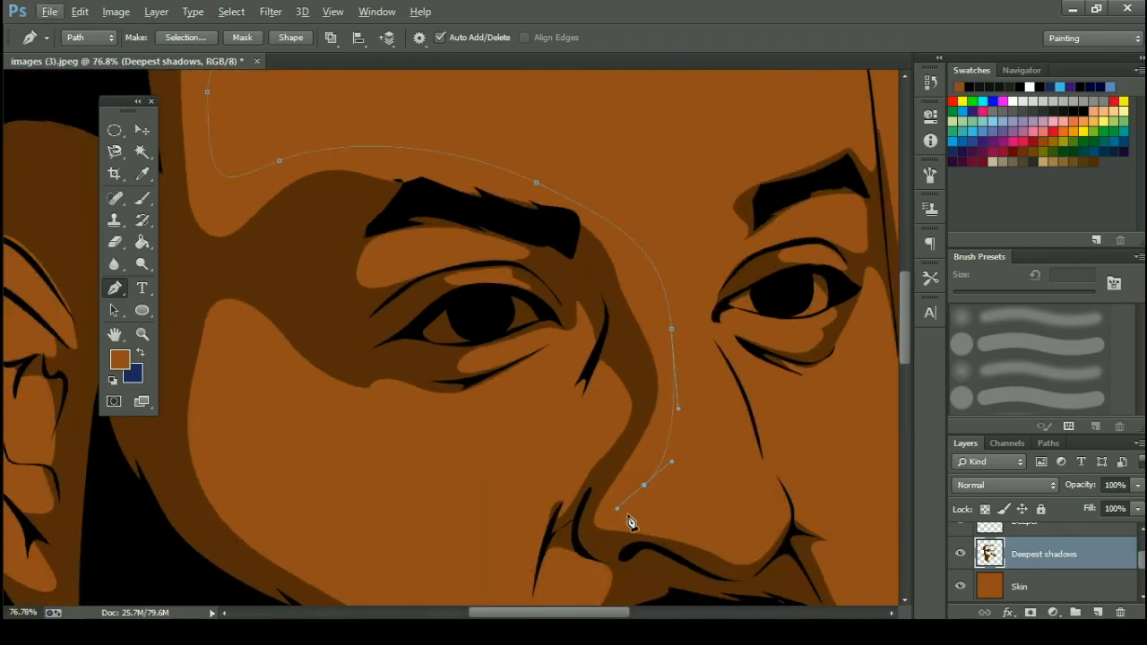
{"action": "left_click_drag", "start_coordinate": [637, 517], "coordinate": [561, 425]}
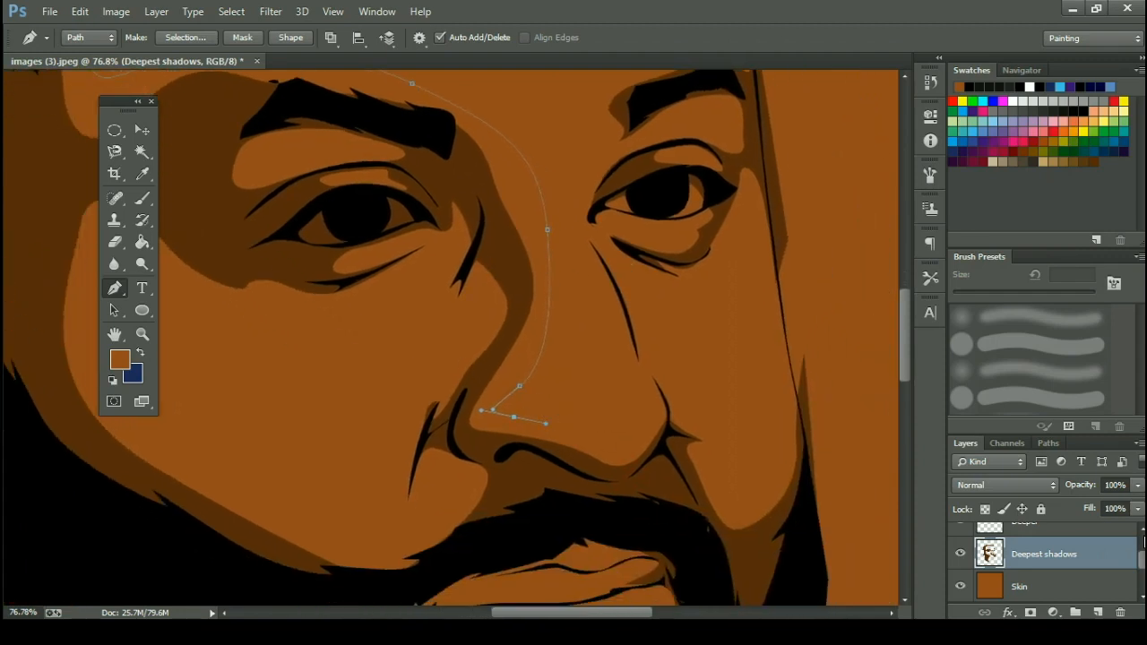
{"action": "scroll", "coordinate": [1063, 551], "scroll_direction": "up", "scroll_amount": 1}
{"action": "left_click", "coordinate": [1063, 552]}
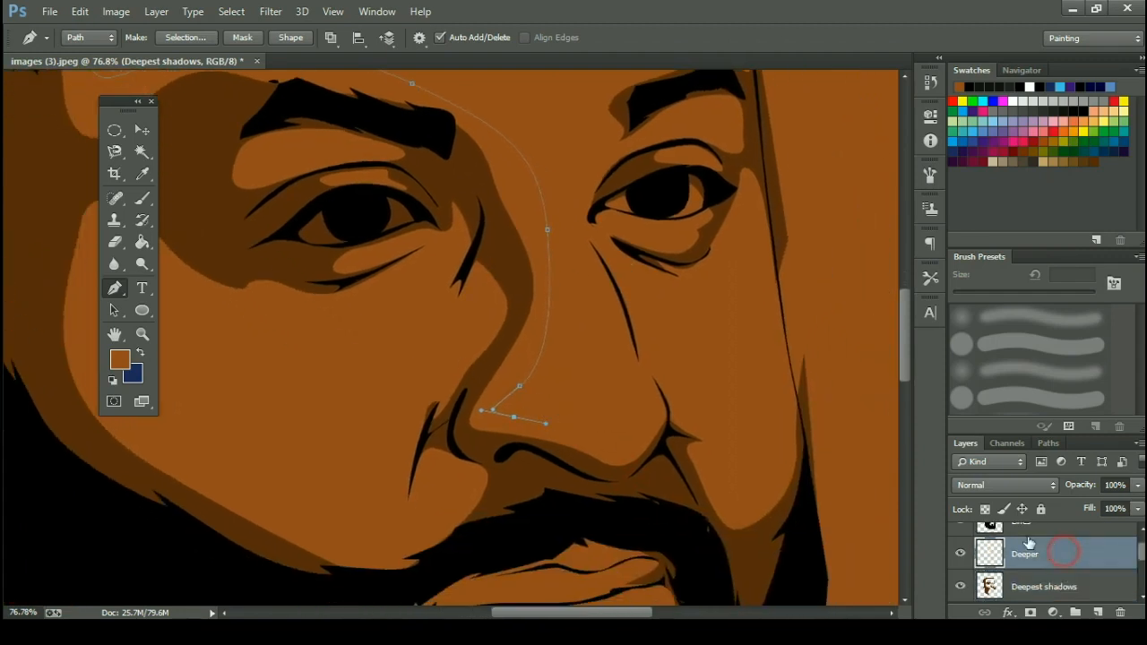
{"action": "left_click_drag", "start_coordinate": [630, 443], "coordinate": [649, 435]}
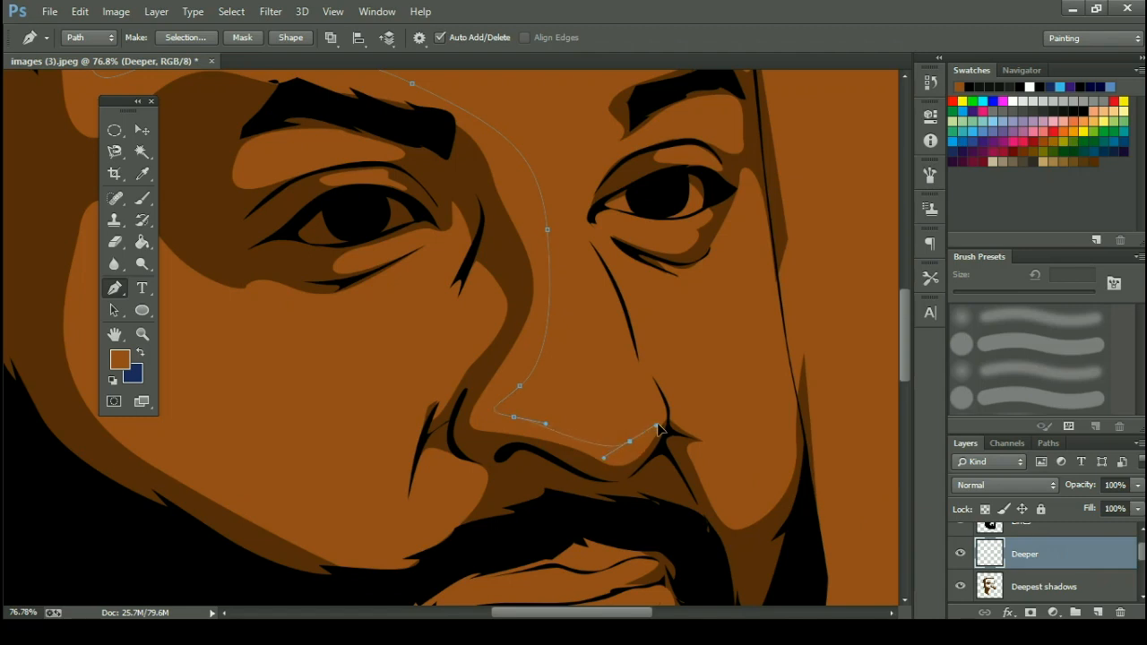
{"action": "mouse_move", "coordinate": [656, 383]}
{"action": "left_mouse_down"}
{"action": "mouse_move", "coordinate": [679, 420]}
{"action": "mouse_move", "coordinate": [720, 440]}
{"action": "left_mouse_up"}
{"action": "left_click_drag", "start_coordinate": [725, 503], "coordinate": [731, 506]}
{"action": "left_click_drag", "start_coordinate": [790, 365], "coordinate": [796, 345]}
Carry the path down the far side of the face, past the beard edge, and back up beside the chin to the lips.
{"action": "scroll", "coordinate": [801, 340], "scroll_direction": "down", "scroll_amount": 3}
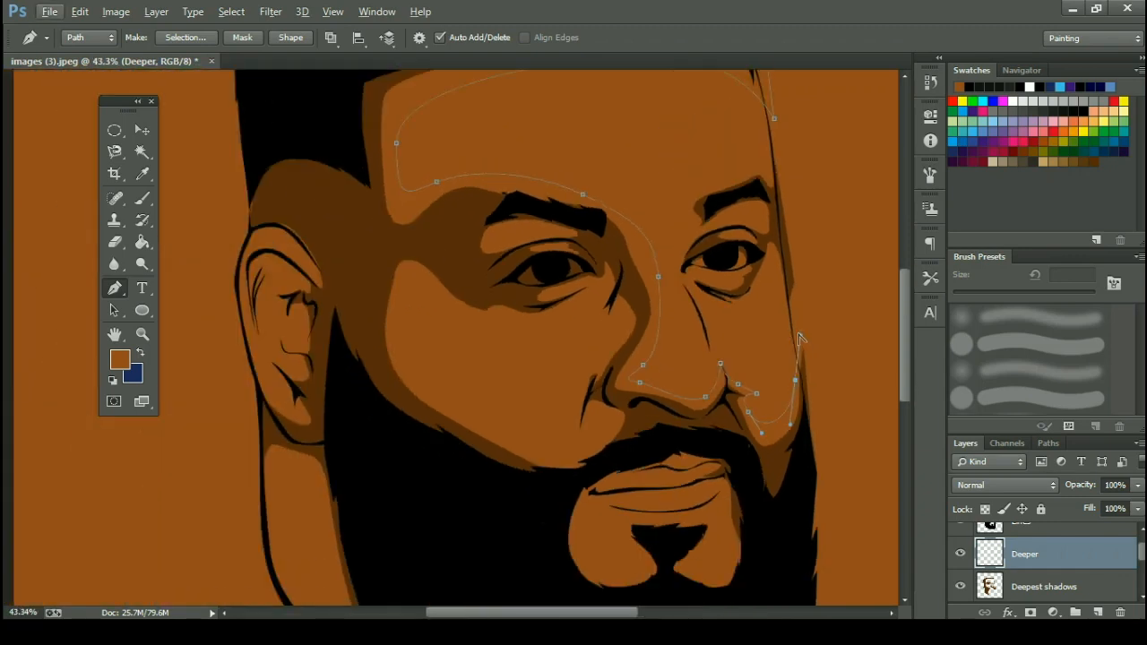
{"action": "left_click", "coordinate": [800, 338]}
{"action": "scroll", "coordinate": [820, 431], "scroll_direction": "down", "scroll_amount": 3}
{"action": "left_click_drag", "start_coordinate": [837, 468], "coordinate": [799, 359]}
{"action": "left_click", "coordinate": [798, 512]}
{"action": "scroll", "coordinate": [726, 424], "scroll_direction": "up", "scroll_amount": 8}
{"action": "scroll", "coordinate": [694, 357], "scroll_direction": "up", "scroll_amount": 3}
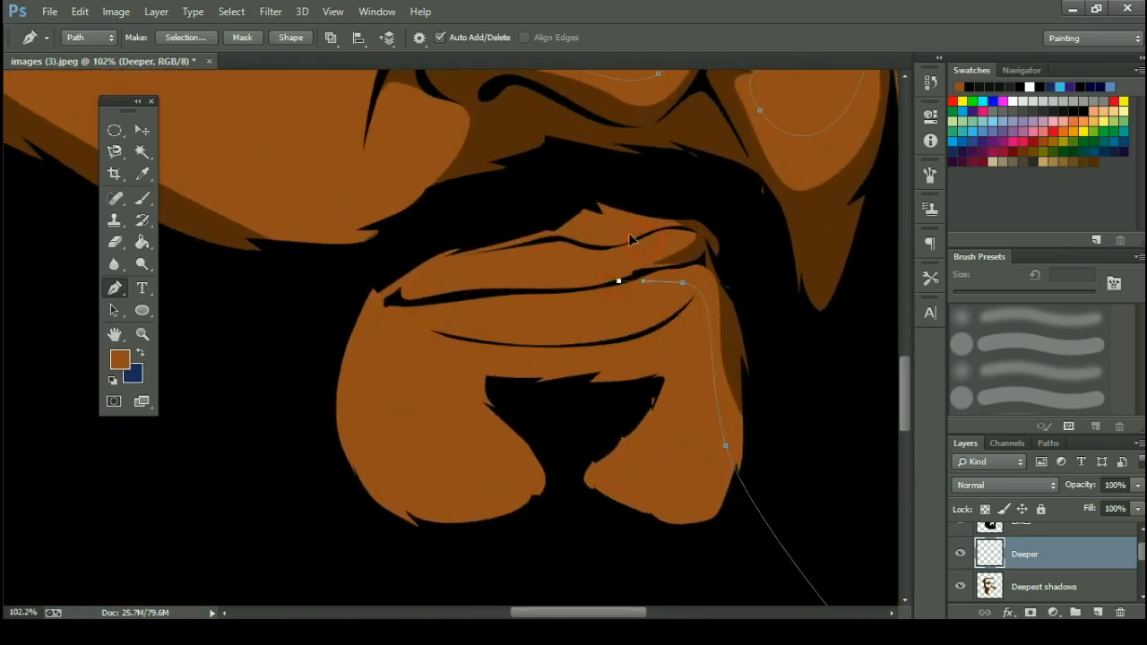
Continue the path over the upper lip and down the near side of the bare chin area to its lower edge.
{"action": "scroll", "coordinate": [1039, 555], "scroll_direction": "down", "scroll_amount": 2}
{"action": "left_click", "coordinate": [961, 554]}
{"action": "left_click", "coordinate": [961, 554]}
{"action": "left_click_drag", "start_coordinate": [544, 226], "coordinate": [463, 235]}
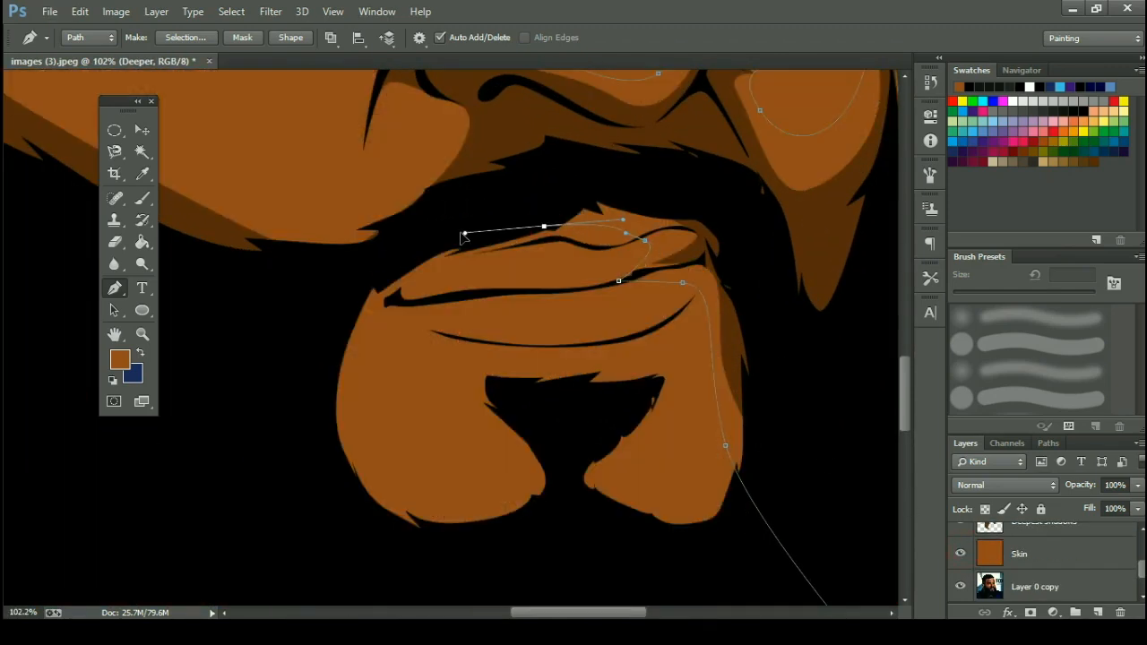
{"action": "left_click_drag", "start_coordinate": [373, 336], "coordinate": [368, 402]}
{"action": "left_click_drag", "start_coordinate": [505, 494], "coordinate": [663, 476]}
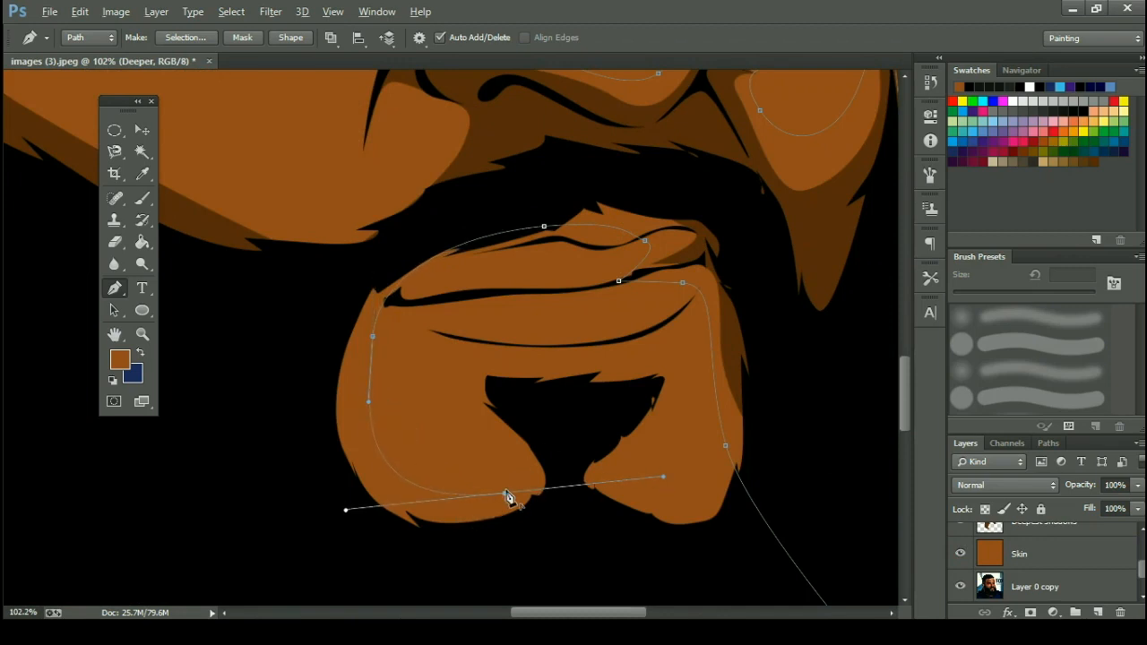
{"action": "left_click", "coordinate": [504, 494], "text": "alt"}
Trace the path around the soul patch below the lower lip and along the far half of the bare chin area.
{"action": "left_click_drag", "start_coordinate": [506, 444], "coordinate": [463, 405]}
{"action": "left_click_drag", "start_coordinate": [470, 366], "coordinate": [509, 366]}
{"action": "left_click", "coordinate": [618, 362]}
{"action": "left_click", "coordinate": [609, 371]}
{"action": "left_click_drag", "start_coordinate": [649, 366], "coordinate": [659, 419]}
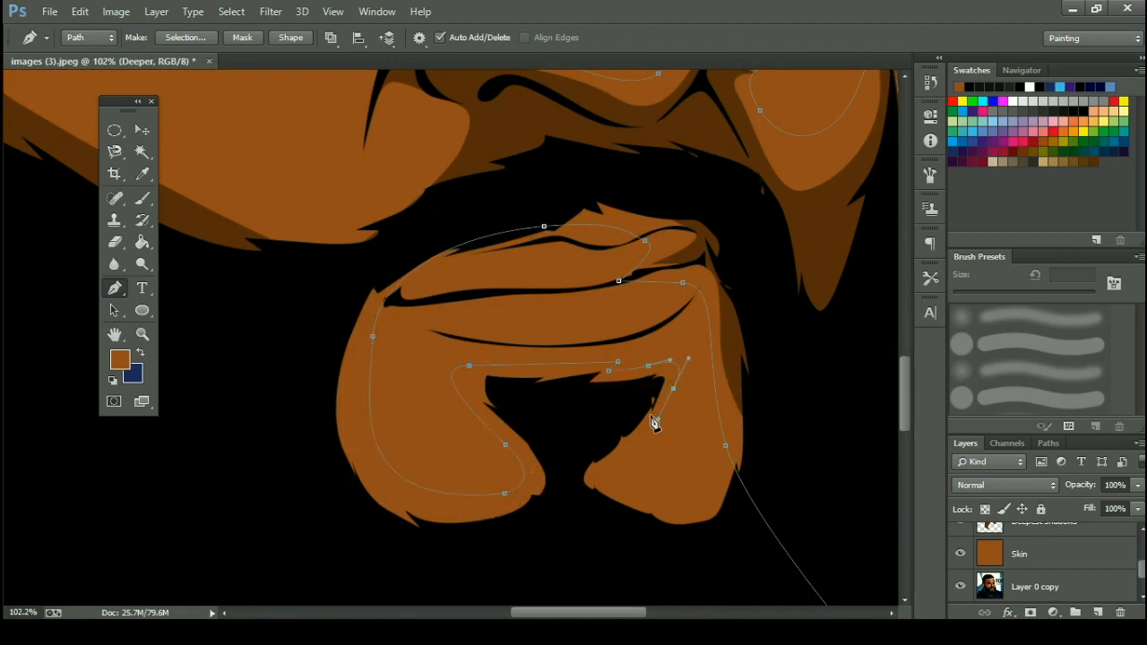
{"action": "left_click", "coordinate": [648, 430]}
{"action": "left_click", "coordinate": [652, 408]}
{"action": "left_click", "coordinate": [640, 492]}
{"action": "left_click_drag", "start_coordinate": [686, 504], "coordinate": [706, 496]}
{"action": "left_click", "coordinate": [723, 481]}
{"action": "scroll", "coordinate": [679, 573], "scroll_direction": "down", "scroll_amount": 6}
Try extending the path from the chin through the beard and up to the near end of the moustache.
{"action": "left_click_drag", "start_coordinate": [695, 552], "coordinate": [692, 566]}
{"action": "left_click_drag", "start_coordinate": [569, 578], "coordinate": [524, 458]}
{"action": "left_click", "coordinate": [429, 384]}
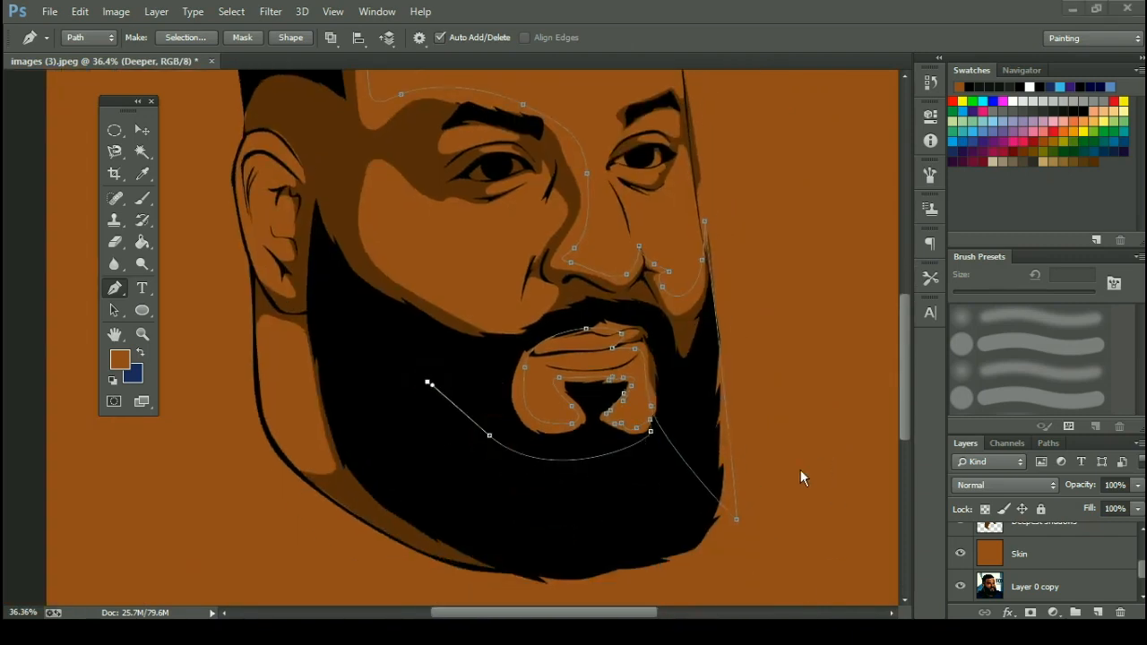
{"action": "key", "text": "ctrl+z"}
{"action": "scroll", "coordinate": [454, 299], "scroll_direction": "up", "scroll_amount": 3}
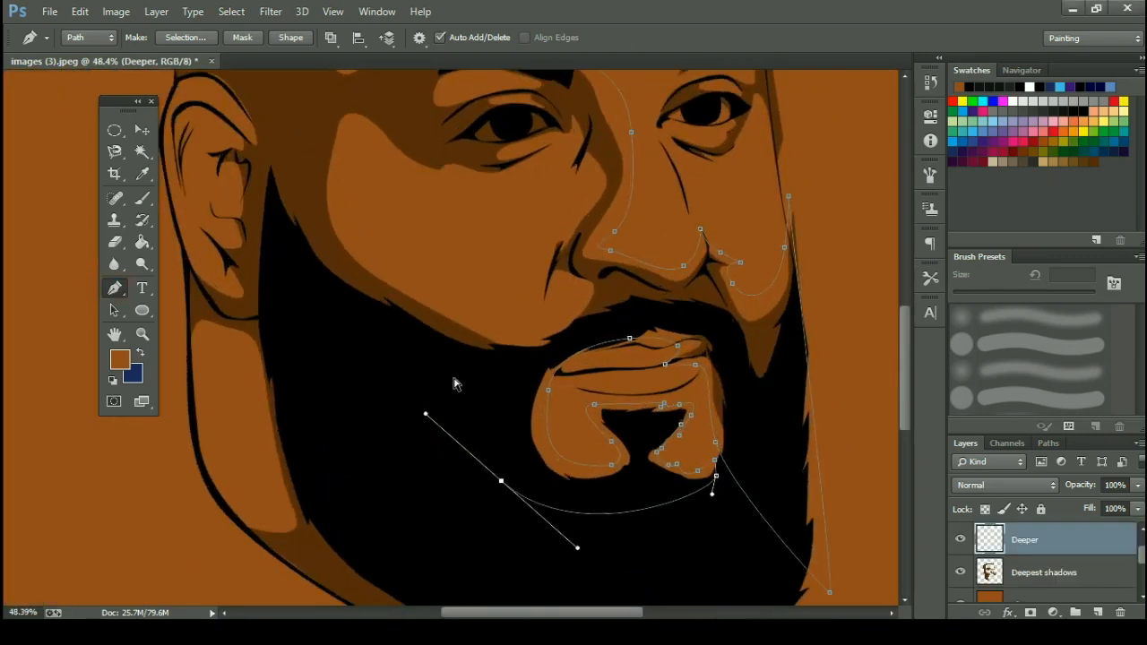
{"action": "left_click_drag", "start_coordinate": [531, 366], "coordinate": [549, 348]}
{"action": "left_click", "coordinate": [548, 346]}
Try tracing the path around the near cheek and beneath the near eye to its inner corner.
{"action": "scroll", "coordinate": [511, 343], "scroll_direction": "up", "scroll_amount": 5}
{"action": "left_click_drag", "start_coordinate": [442, 295], "coordinate": [471, 472]}
{"action": "left_click_drag", "start_coordinate": [393, 310], "coordinate": [402, 214]}
{"action": "left_click_drag", "start_coordinate": [492, 308], "coordinate": [569, 343]}
{"action": "left_click_drag", "start_coordinate": [661, 306], "coordinate": [762, 275]}
{"action": "left_click", "coordinate": [670, 269]}
{"action": "scroll", "coordinate": [743, 355], "scroll_direction": "down", "scroll_amount": 8}
{"action": "scroll", "coordinate": [726, 375], "scroll_direction": "down", "scroll_amount": 2}
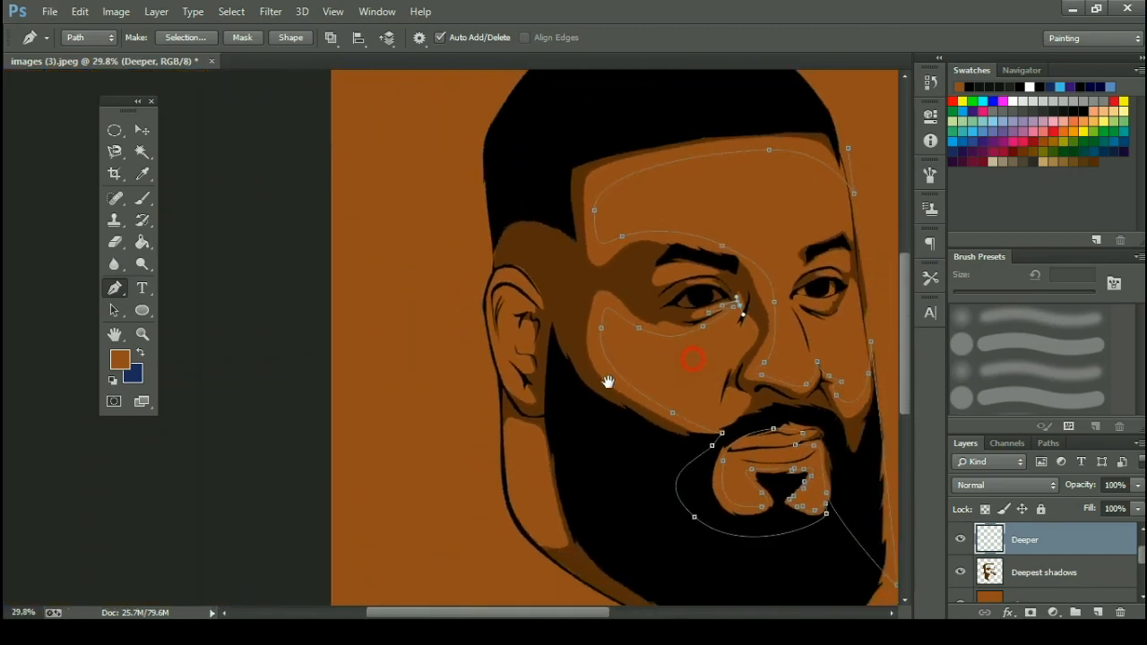
Try carrying the path over the near eyebrow, around the temple shadow and through the hair to the far hairline.
{"action": "scroll", "coordinate": [622, 302], "scroll_direction": "up", "scroll_amount": 8}
{"action": "left_click_drag", "start_coordinate": [571, 260], "coordinate": [513, 245]}
{"action": "left_click_drag", "start_coordinate": [329, 238], "coordinate": [245, 282]}
{"action": "left_click_drag", "start_coordinate": [272, 284], "coordinate": [607, 328]}
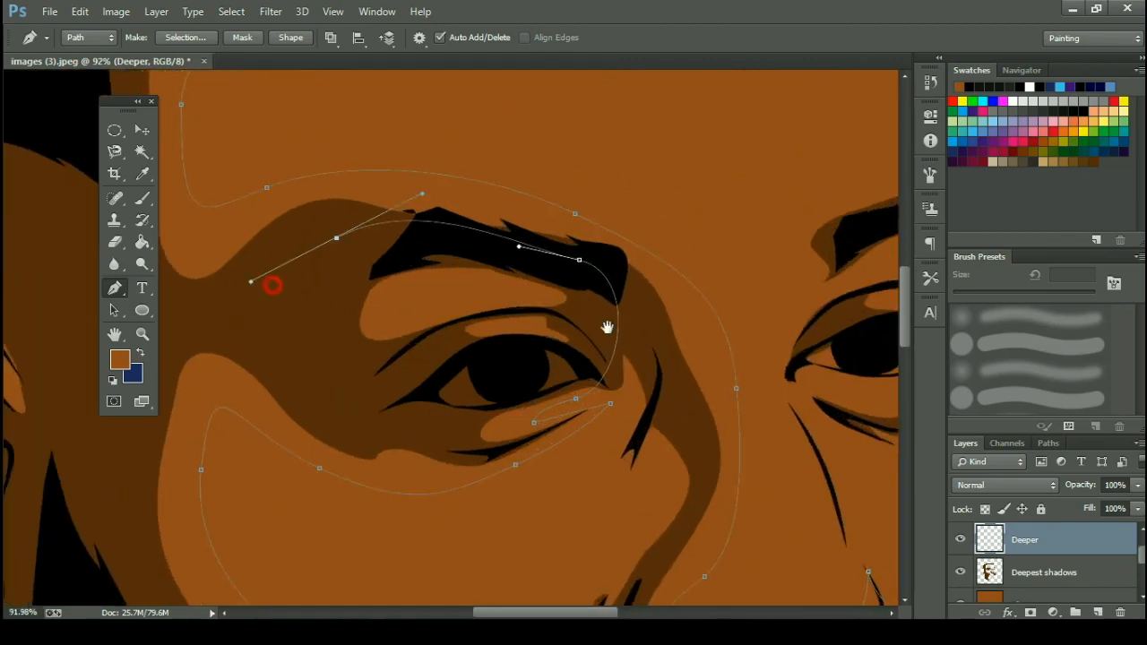
{"action": "left_click_drag", "start_coordinate": [525, 515], "coordinate": [471, 443]}
{"action": "left_click_drag", "start_coordinate": [481, 249], "coordinate": [430, 494]}
{"action": "left_click_drag", "start_coordinate": [376, 527], "coordinate": [383, 446]}
{"action": "scroll", "coordinate": [628, 197], "scroll_direction": "down", "scroll_amount": 6}
{"action": "left_click_drag", "start_coordinate": [575, 226], "coordinate": [754, 256]}
{"action": "left_click", "coordinate": [750, 283]}
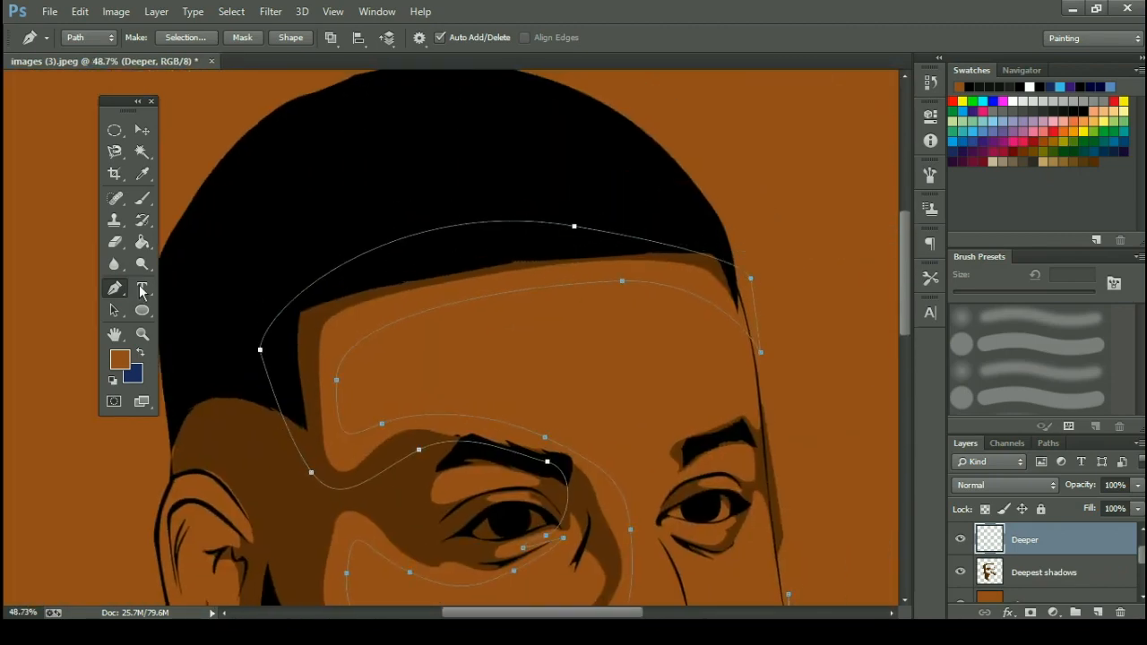
{"action": "scroll", "coordinate": [487, 487], "scroll_direction": "down", "scroll_amount": 2}
{"action": "scroll", "coordinate": [485, 491], "scroll_direction": "up", "scroll_amount": 2}
Undo the latest path points back to the lower edge of the bare chin area.
{"action": "key", "text": "ctrl+alt+z"}
{"action": "key", "text": "ctrl+alt+z"}
{"action": "key", "text": "ctrl+alt+z"}
{"action": "key", "text": "ctrl+alt+z"}
{"action": "key", "text": "ctrl+alt+z"}
{"action": "key", "text": "ctrl+alt+z"}
{"action": "key", "text": "ctrl+alt+z"}
{"action": "key", "text": "ctrl+alt+z"}
{"action": "key", "text": "ctrl+alt+z"}
{"action": "key", "text": "ctrl+alt+z"}
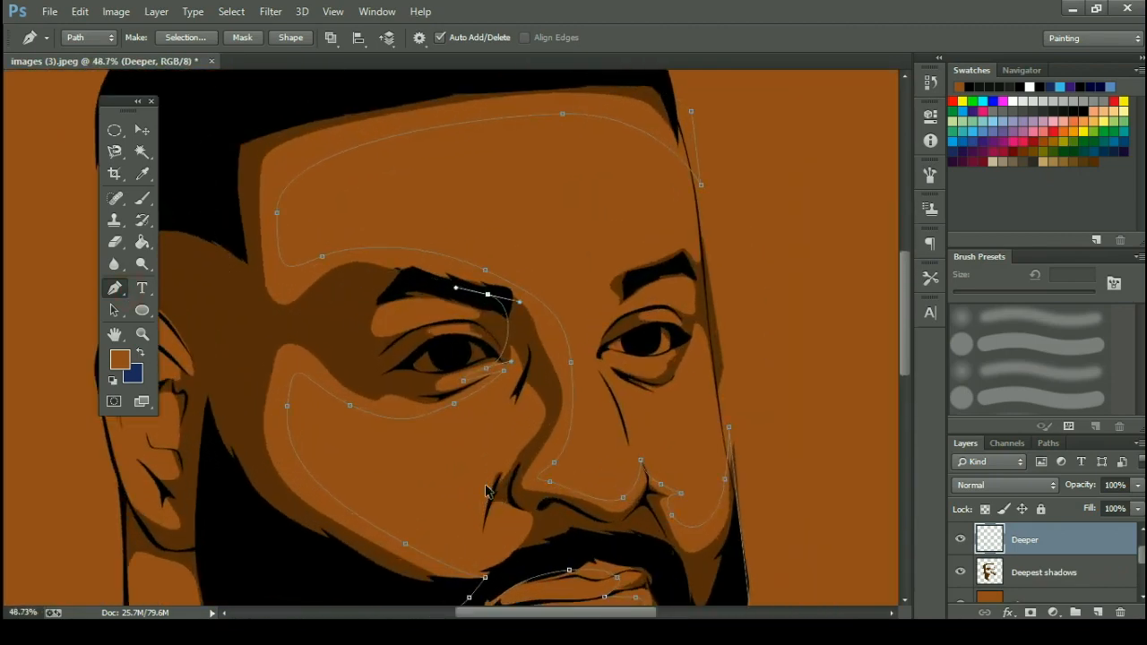
{"action": "left_click_drag", "start_coordinate": [489, 491], "coordinate": [533, 375]}
{"action": "scroll", "coordinate": [514, 435], "scroll_direction": "down", "scroll_amount": 2}
{"action": "left_click_drag", "start_coordinate": [509, 450], "coordinate": [508, 436]}
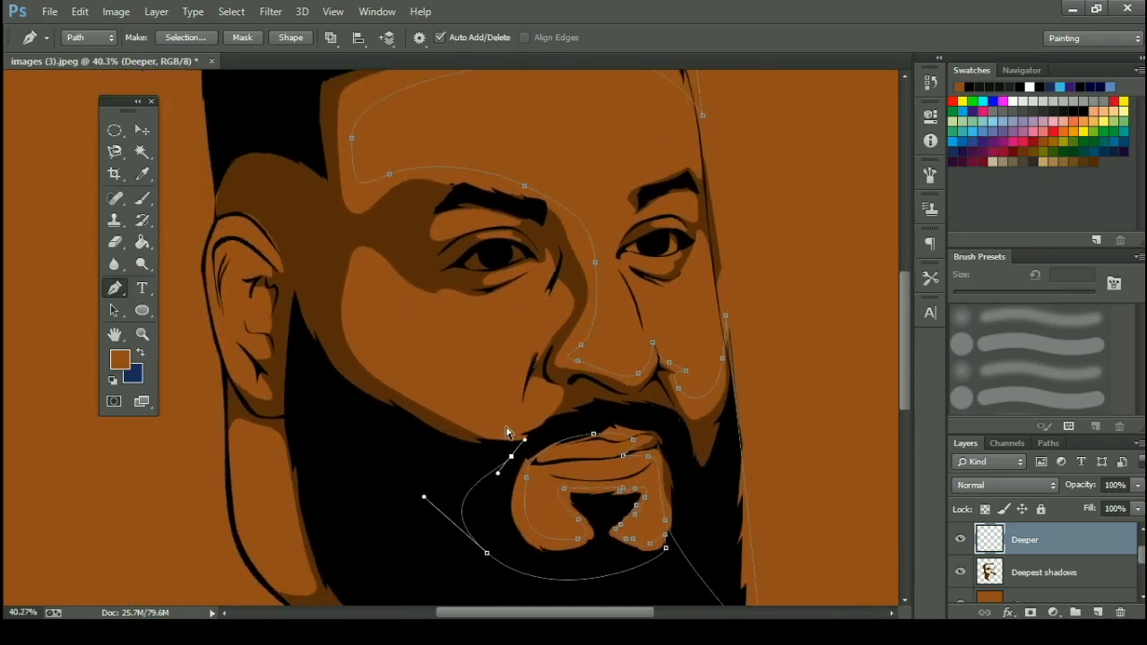
{"action": "key", "text": "ctrl+alt+z"}
{"action": "key", "text": "ctrl+alt+z"}
{"action": "key", "text": "ctrl+alt+z"}
Redraw the path beneath the chin area, through the beard and up to the near end of the moustache.
{"action": "left_click_drag", "start_coordinate": [575, 564], "coordinate": [522, 568]}
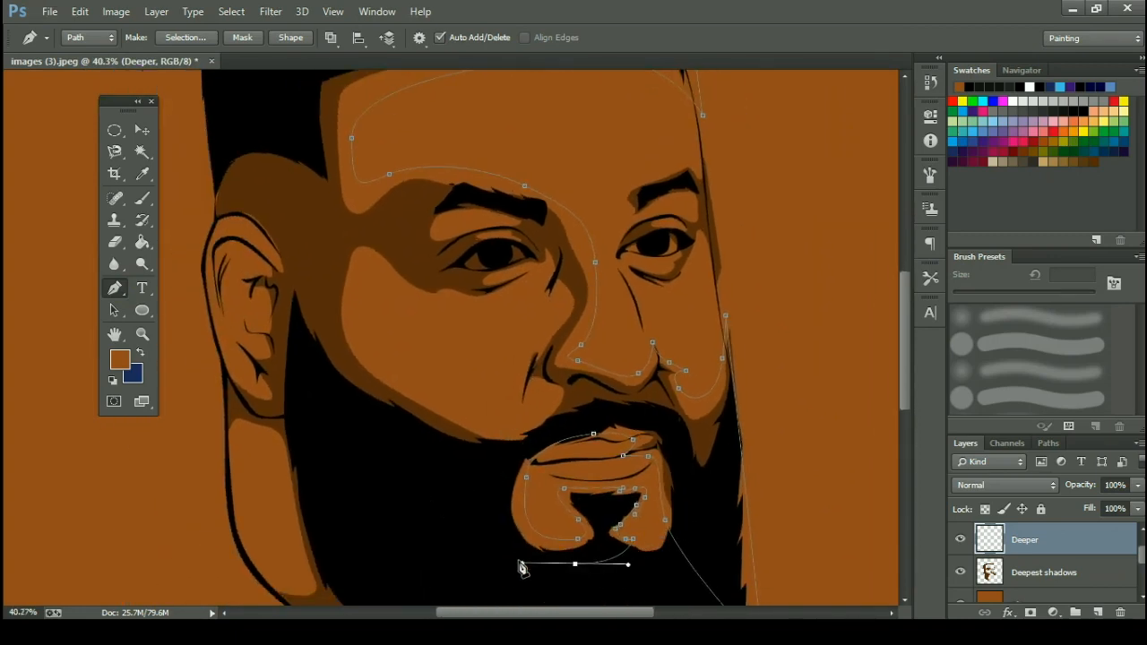
{"action": "left_click_drag", "start_coordinate": [384, 470], "coordinate": [319, 402]}
{"action": "key", "text": "ctrl+alt+z"}
{"action": "left_click_drag", "start_coordinate": [503, 454], "coordinate": [546, 427]}
{"action": "left_click", "coordinate": [544, 424]}
Trace the path around the inside of the near cheek shadow and beneath the near eye to its inner corner.
{"action": "left_click_drag", "start_coordinate": [455, 413], "coordinate": [422, 390]}
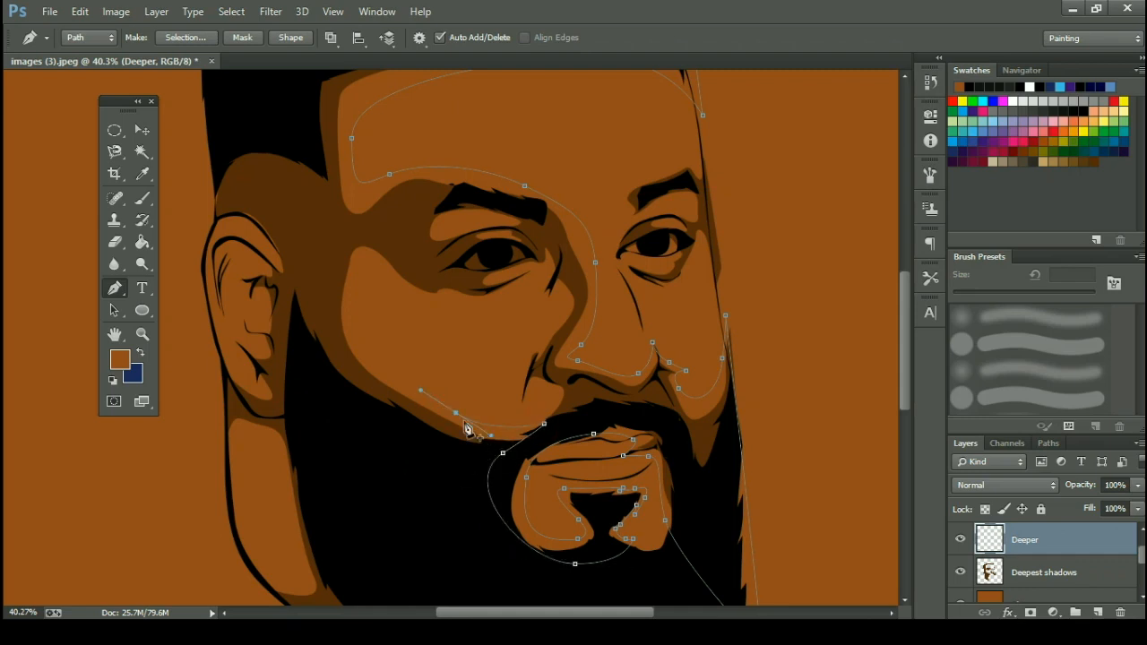
{"action": "left_click_drag", "start_coordinate": [366, 337], "coordinate": [422, 303]}
{"action": "scroll", "coordinate": [512, 293], "scroll_direction": "up", "scroll_amount": 6}
{"action": "left_click_drag", "start_coordinate": [518, 293], "coordinate": [598, 245]}
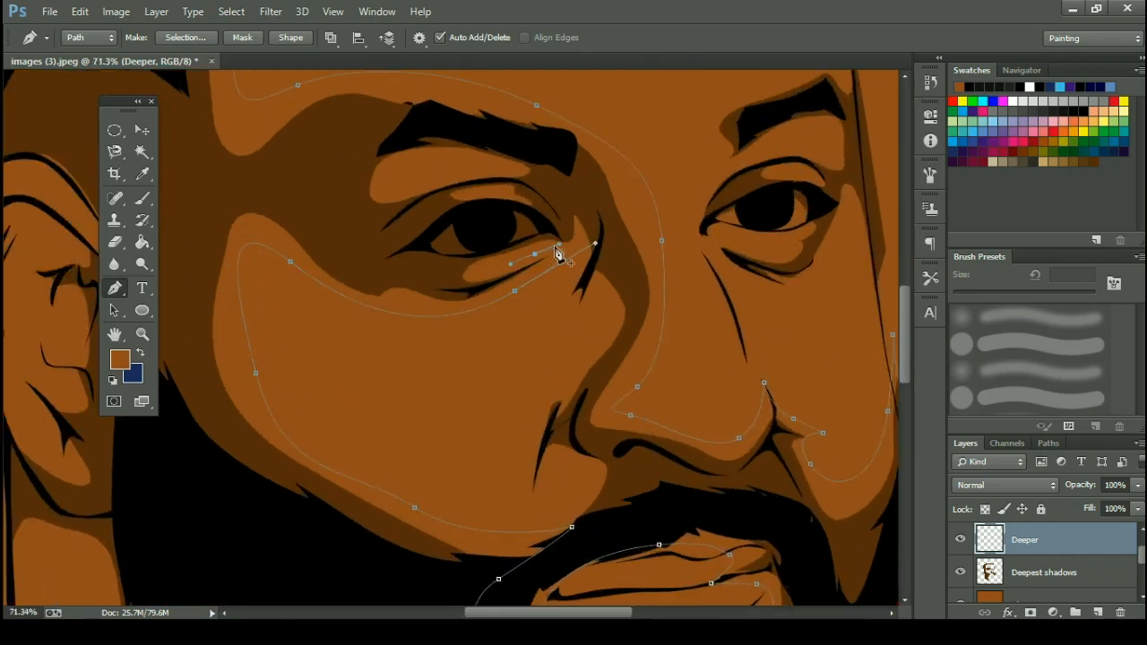
{"action": "scroll", "coordinate": [556, 248], "scroll_direction": "up", "scroll_amount": 7}
{"action": "left_click", "coordinate": [490, 338]}
{"action": "key", "text": "ctrl+z"}
{"action": "left_click", "coordinate": [487, 338], "text": "alt"}
{"action": "left_click", "coordinate": [560, 272]}
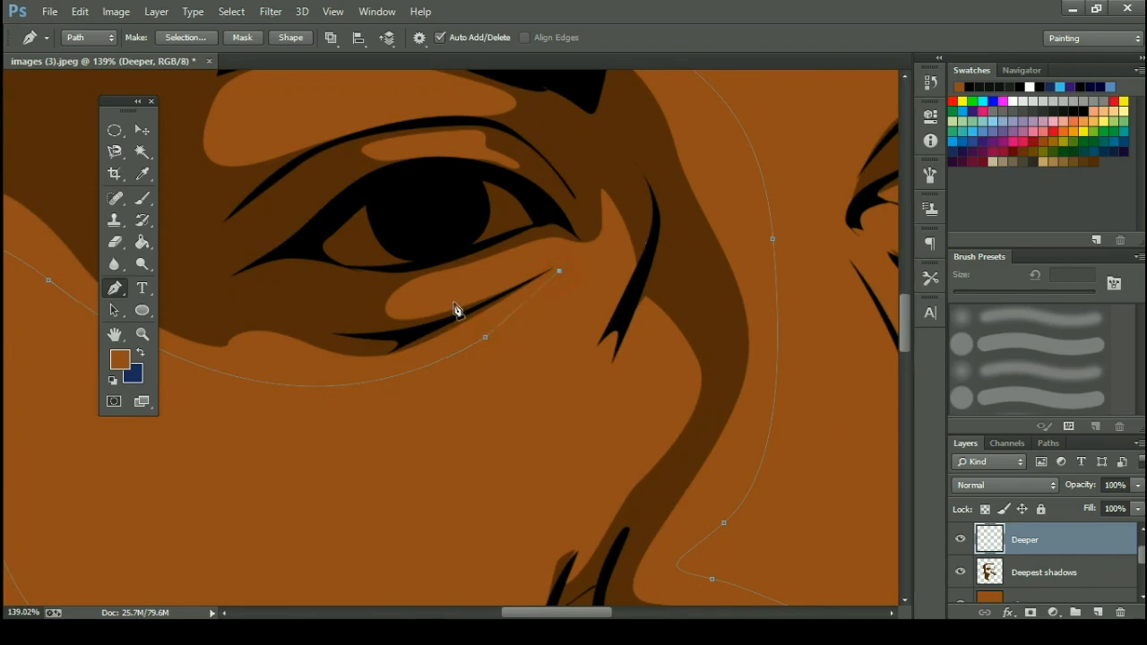
Continue the path around the under-eye area and the near eye's inner corner up to the near eyebrow.
{"action": "left_click_drag", "start_coordinate": [435, 303], "coordinate": [401, 298]}
{"action": "left_click_drag", "start_coordinate": [502, 260], "coordinate": [617, 214]}
{"action": "left_click", "coordinate": [617, 241]}
{"action": "left_click_drag", "start_coordinate": [647, 223], "coordinate": [828, 510]}
{"action": "left_click_drag", "start_coordinate": [742, 355], "coordinate": [609, 323]}
Finish the path across the temple shadow and through the hair above the forehead, closing it at the far hairline.
{"action": "scroll", "coordinate": [502, 347], "scroll_direction": "down", "scroll_amount": 8}
{"action": "left_click_drag", "start_coordinate": [364, 361], "coordinate": [282, 397]}
{"action": "left_click_drag", "start_coordinate": [252, 248], "coordinate": [270, 321]}
{"action": "left_click_drag", "start_coordinate": [351, 256], "coordinate": [545, 221]}
{"action": "left_click_drag", "start_coordinate": [743, 191], "coordinate": [809, 198]}
{"action": "scroll", "coordinate": [423, 268], "scroll_direction": "down", "scroll_amount": 5}
{"action": "scroll", "coordinate": [376, 351], "scroll_direction": "down", "scroll_amount": 3}
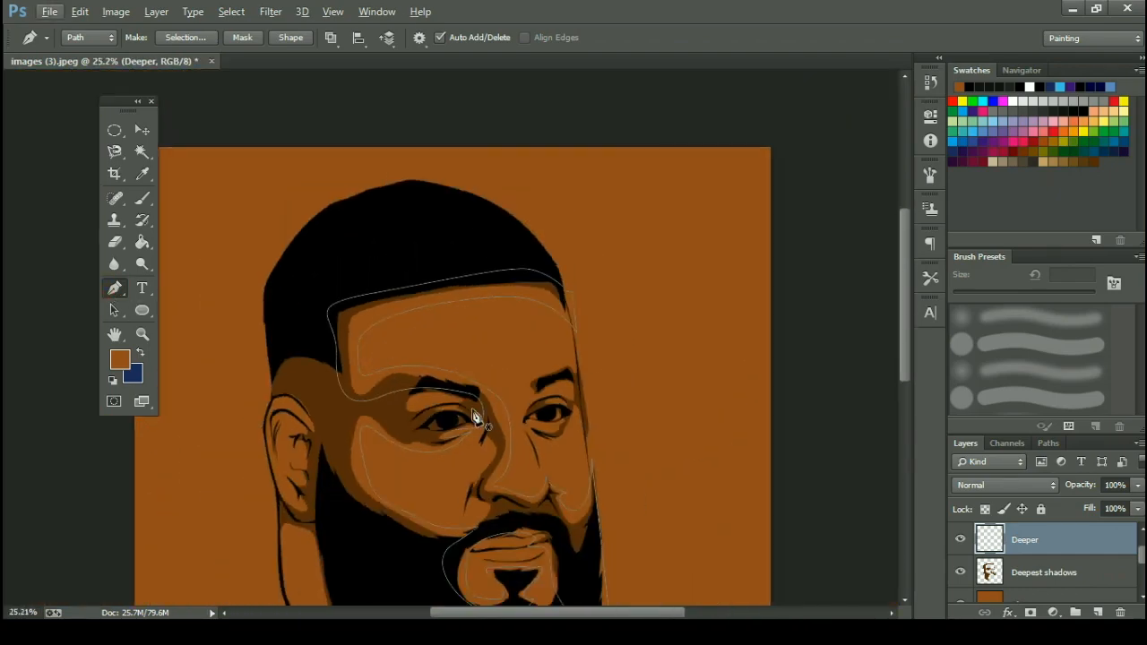
Fill the closed path on the Deeper layer with a custom colour in Normal mode at 100% opacity.
{"action": "right_click", "coordinate": [656, 471]}
{"action": "left_click", "coordinate": [740, 156]}
{"action": "left_click", "coordinate": [739, 169]}
{"action": "left_click", "coordinate": [740, 211]}
{"action": "key", "text": "Return"}
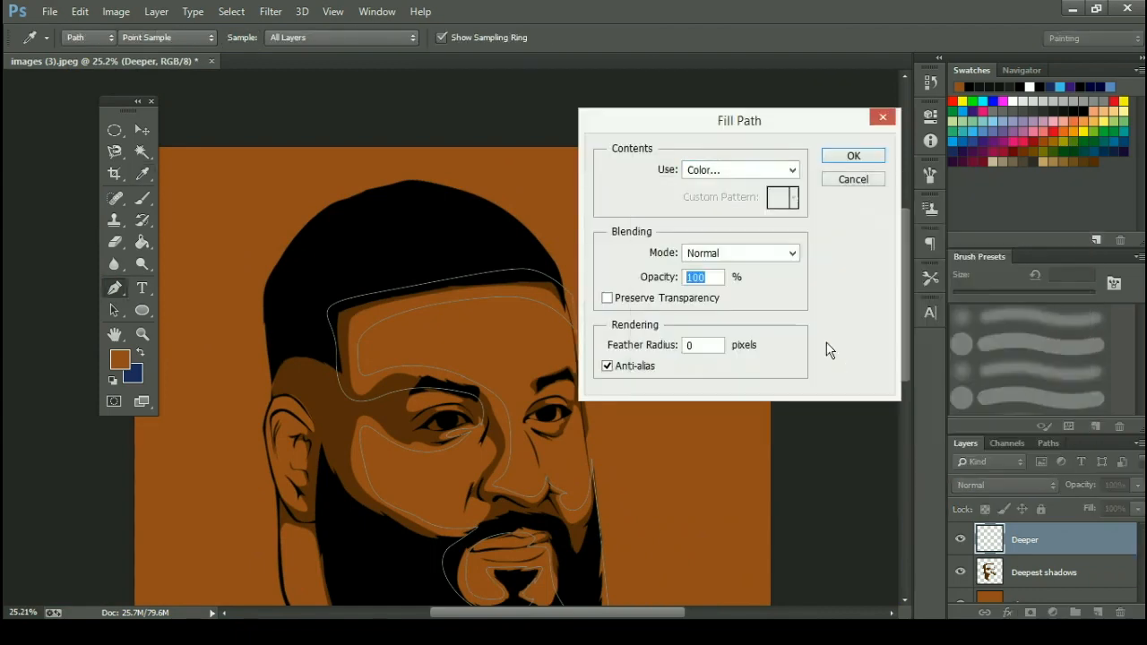
{"action": "key", "text": "Return"}
Undo the path fill on the Deeper layer.
{"action": "scroll", "coordinate": [349, 437], "scroll_direction": "up", "scroll_amount": 1}
{"action": "scroll", "coordinate": [372, 335], "scroll_direction": "up", "scroll_amount": 2}
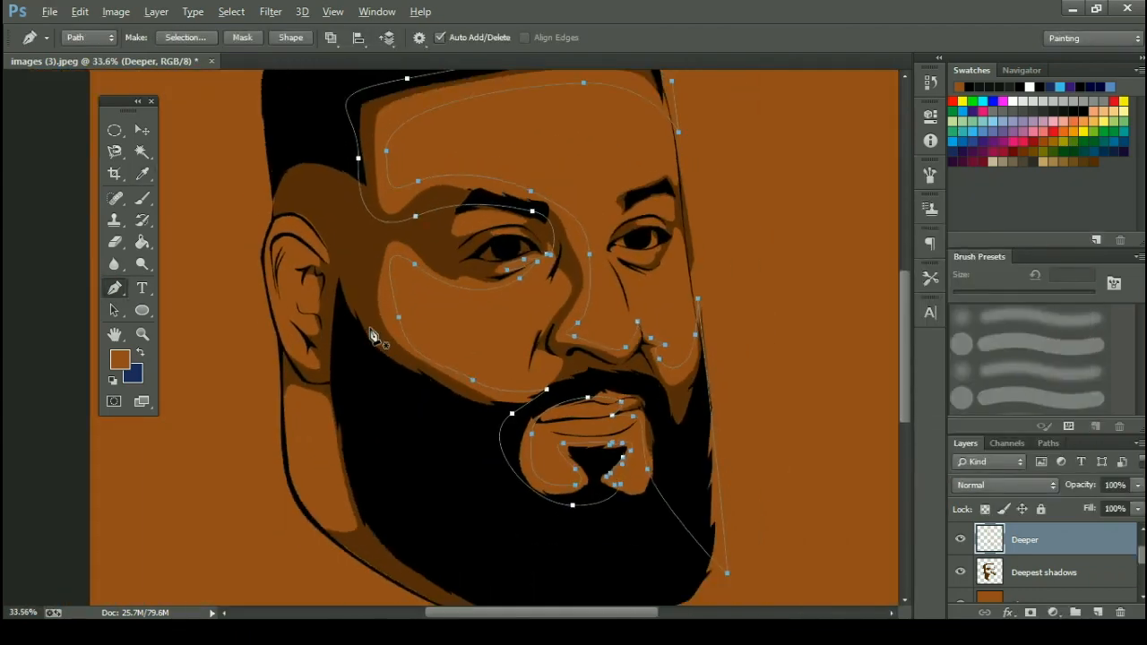
{"action": "scroll", "coordinate": [371, 336], "scroll_direction": "down", "scroll_amount": 1}
{"action": "key", "text": "ctrl+alt+z"}
{"action": "key", "text": "ctrl+alt+z"}
{"action": "key", "text": "ctrl+alt+z"}
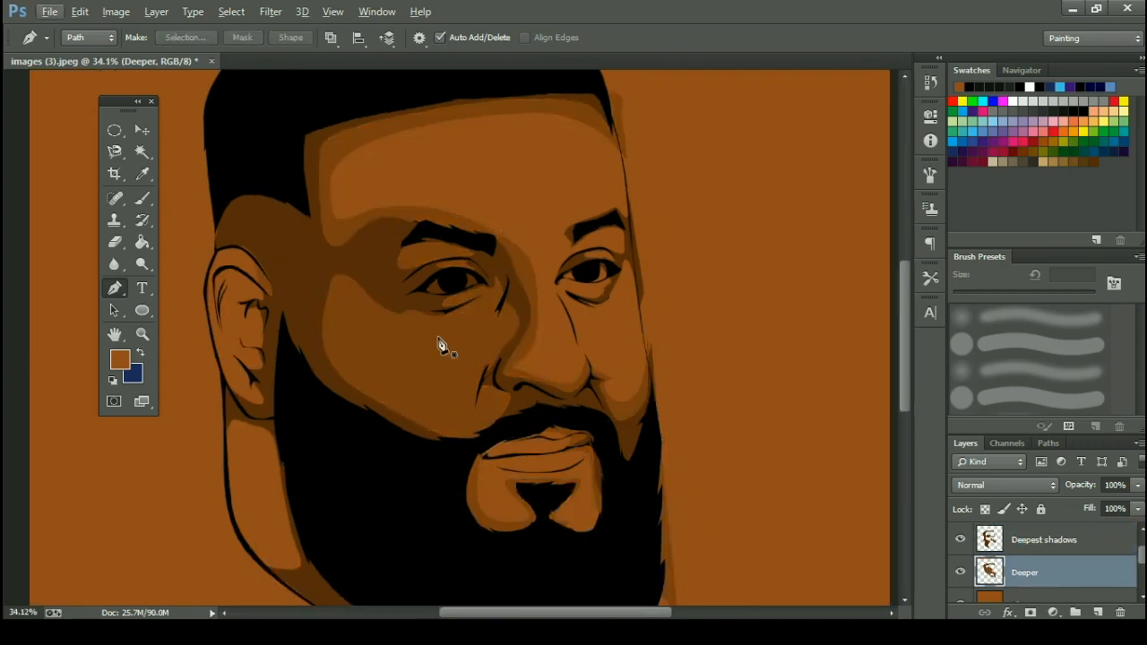
Check the filled Deeper shadows and create a new layer directly above the Deeper layer.
{"action": "scroll", "coordinate": [440, 346], "scroll_direction": "up", "scroll_amount": 2}
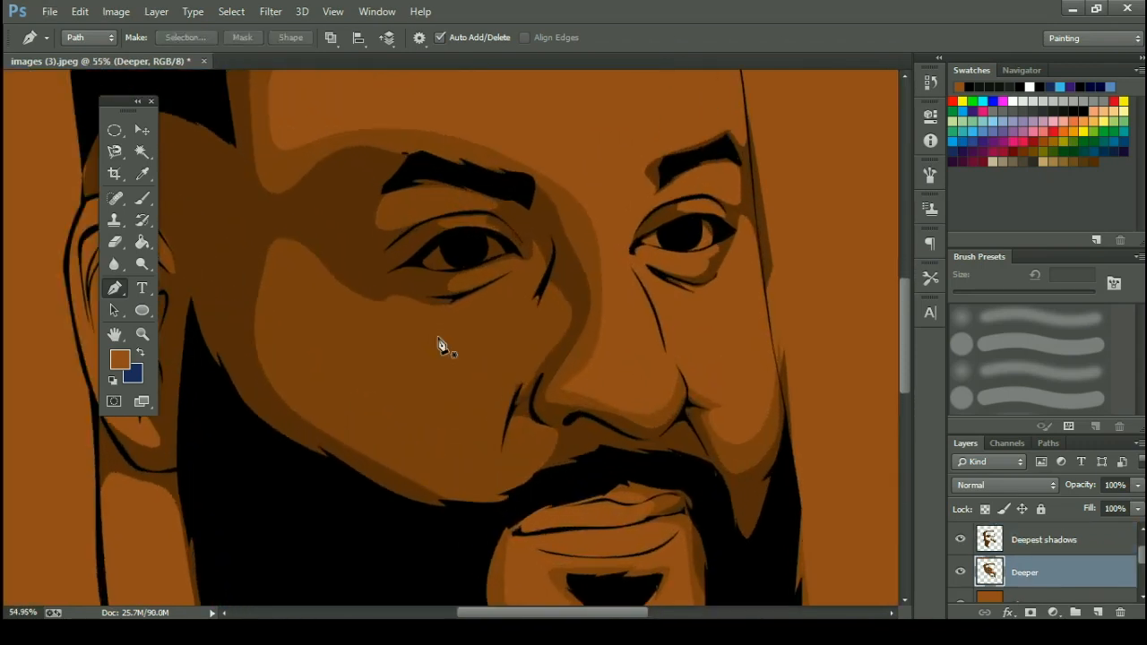
{"action": "scroll", "coordinate": [440, 346], "scroll_direction": "down", "scroll_amount": 4}
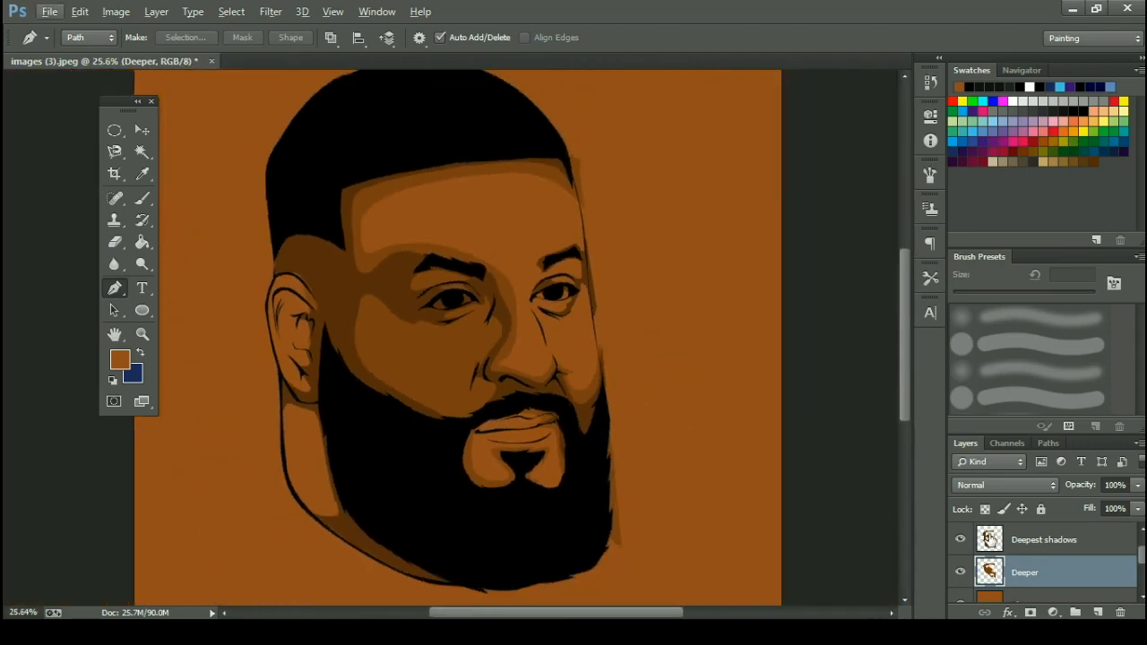
{"action": "left_click", "coordinate": [1100, 611]}
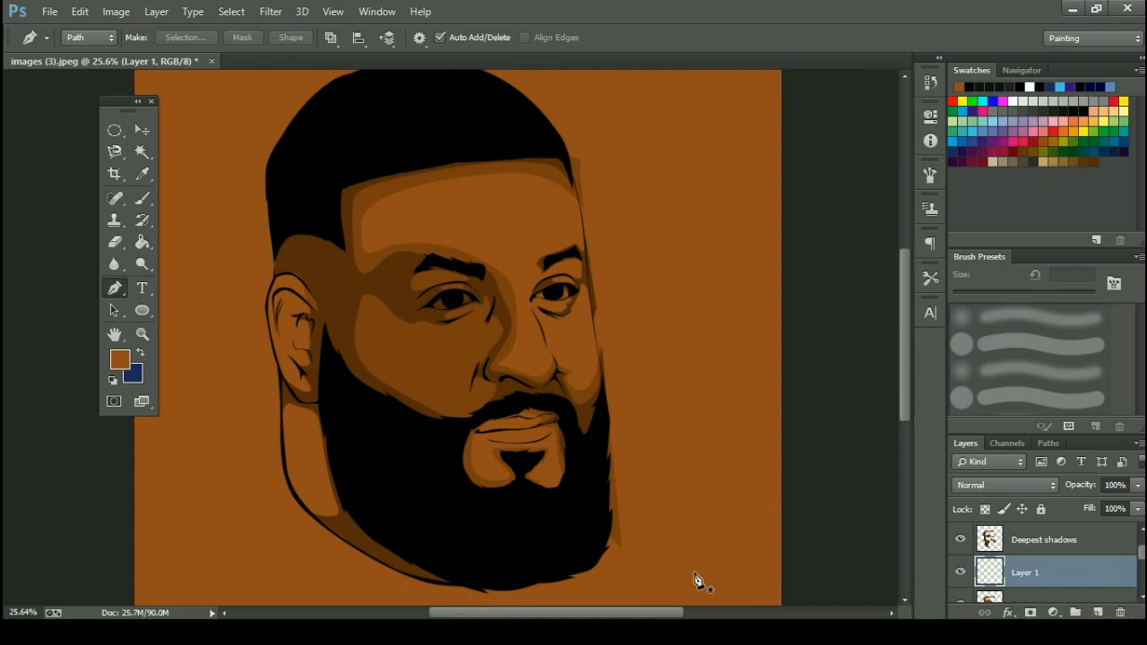
Start a new Pen path at the far hairline, tracing inside the forehead tone and down the nose bridge.
{"action": "scroll", "coordinate": [565, 189], "scroll_direction": "up", "scroll_amount": 5}
{"action": "left_click", "coordinate": [598, 173]}
{"action": "left_click", "coordinate": [607, 235]}
{"action": "left_click_drag", "start_coordinate": [517, 187], "coordinate": [471, 178]}
{"action": "left_click_drag", "start_coordinate": [374, 270], "coordinate": [445, 288]}
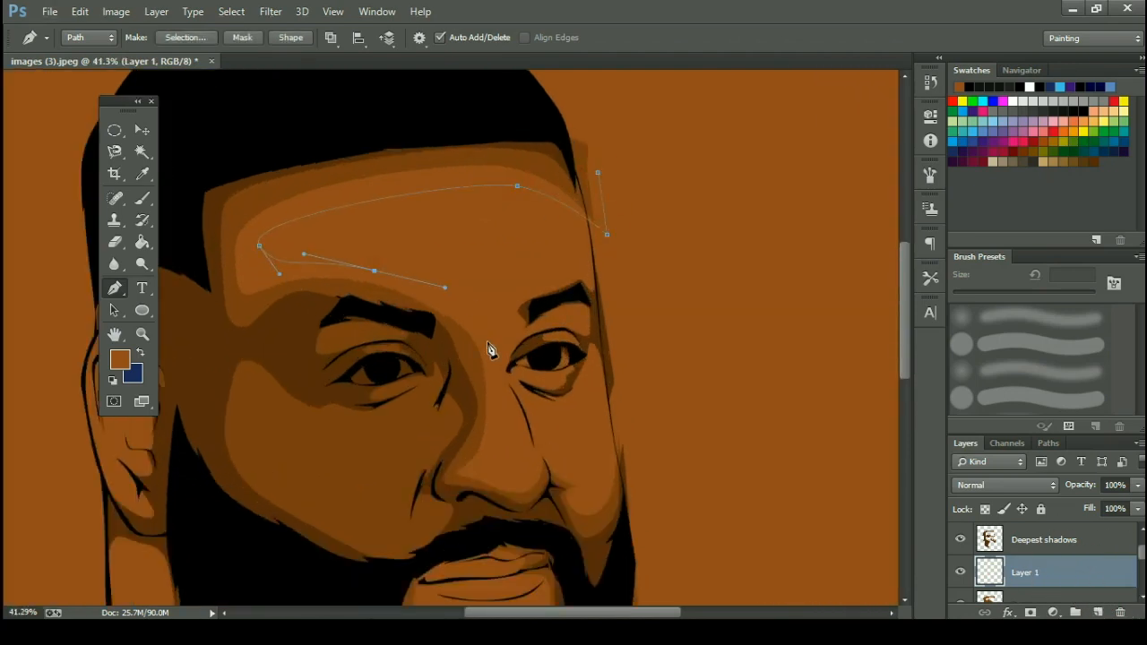
{"action": "left_click_drag", "start_coordinate": [485, 464], "coordinate": [588, 482]}
Continue the new path past the far nostril and around the inside of the far cheek's shadow.
{"action": "scroll", "coordinate": [584, 433], "scroll_direction": "down", "scroll_amount": 2}
{"action": "scroll", "coordinate": [538, 499], "scroll_direction": "up", "scroll_amount": 4}
{"action": "left_click", "coordinate": [668, 500]}
{"action": "left_click_drag", "start_coordinate": [660, 527], "coordinate": [682, 543]}
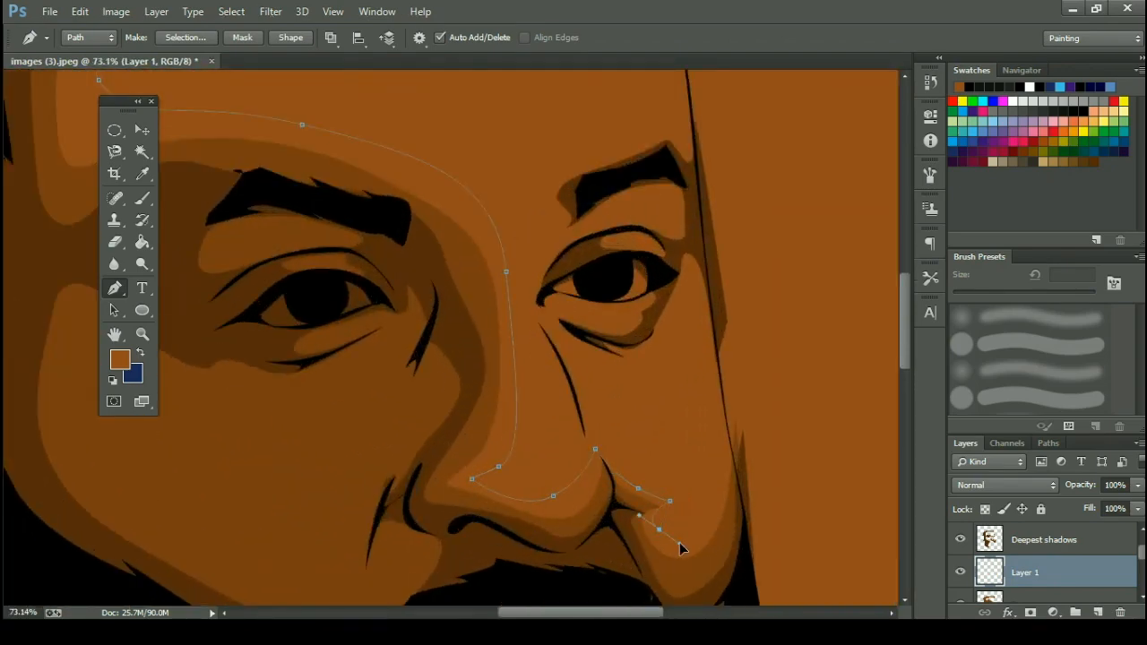
{"action": "left_click_drag", "start_coordinate": [735, 463], "coordinate": [742, 419]}
{"action": "left_click", "coordinate": [740, 417]}
Carry the path down outside the far edge of the beard and back up to the far side of the chin.
{"action": "scroll", "coordinate": [771, 490], "scroll_direction": "down", "scroll_amount": 5}
{"action": "left_click_drag", "start_coordinate": [776, 501], "coordinate": [706, 267]}
{"action": "left_click", "coordinate": [720, 460]}
{"action": "scroll", "coordinate": [629, 399], "scroll_direction": "up", "scroll_amount": 4}
{"action": "left_click_drag", "start_coordinate": [645, 383], "coordinate": [633, 343]}
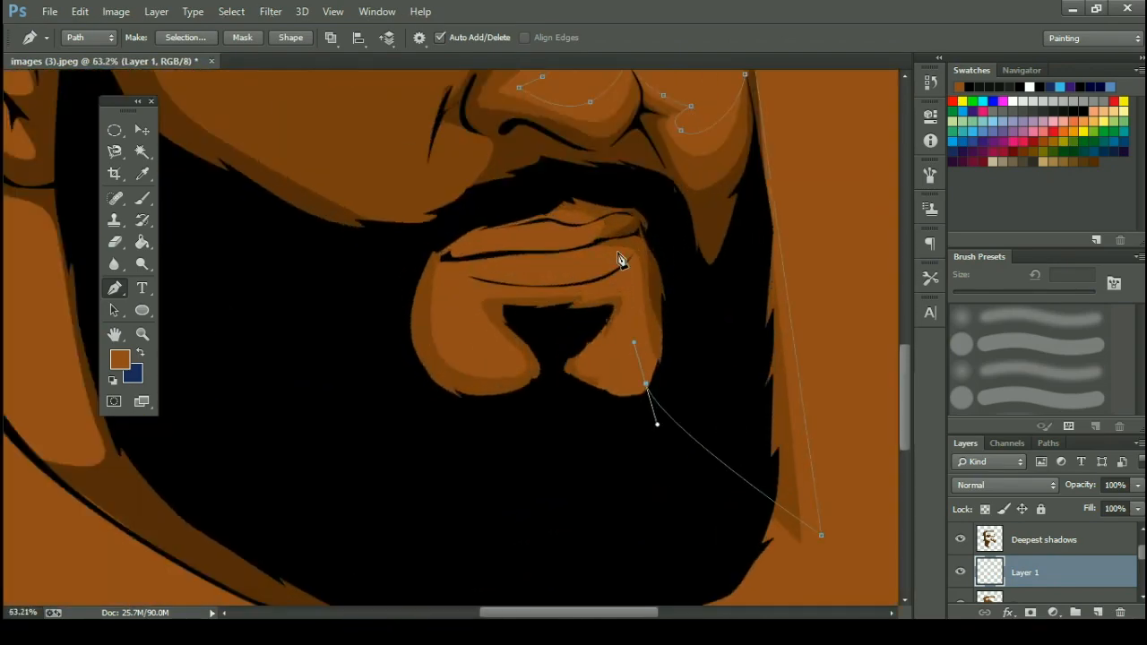
Trace the path up the far side of the chin and across the lips to above the upper lip.
{"action": "scroll", "coordinate": [629, 272], "scroll_direction": "up", "scroll_amount": 4}
{"action": "left_click_drag", "start_coordinate": [616, 257], "coordinate": [599, 253]}
{"action": "left_click", "coordinate": [485, 231]}
{"action": "left_click_drag", "start_coordinate": [514, 171], "coordinate": [463, 158]}
{"action": "left_click", "coordinate": [334, 148]}
Continue the path past the near corner of the mouth and around the inside of the near chin shadow.
{"action": "scroll", "coordinate": [331, 148], "scroll_direction": "down", "scroll_amount": 4}
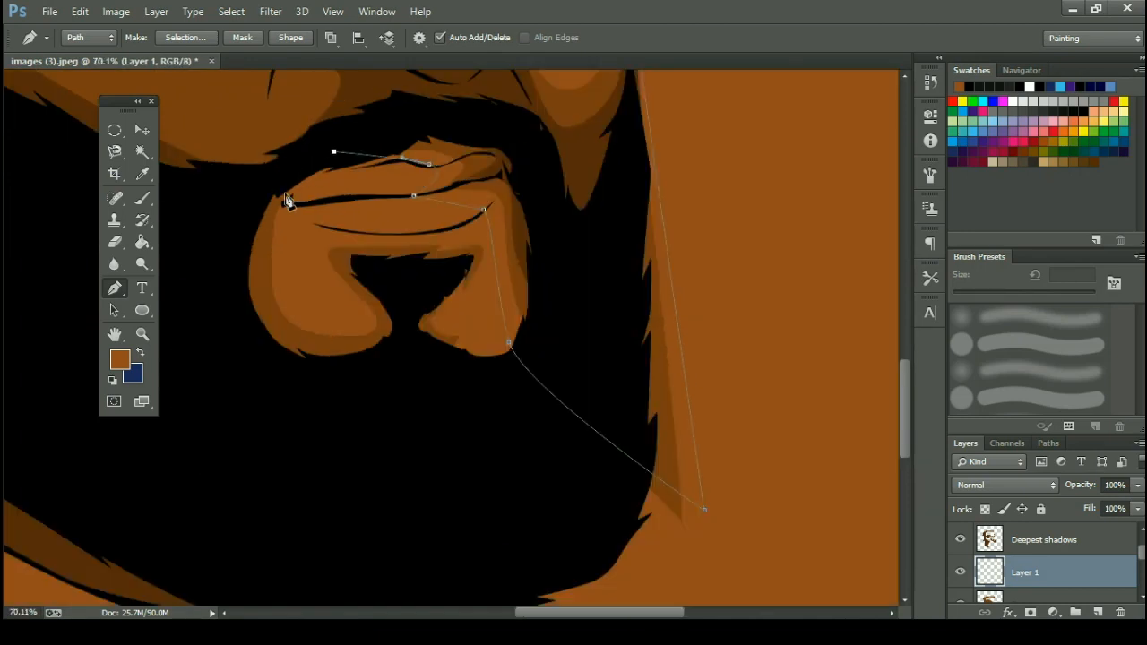
{"action": "left_click_drag", "start_coordinate": [289, 204], "coordinate": [293, 267]}
{"action": "key", "text": "ctrl+z"}
{"action": "scroll", "coordinate": [278, 221], "scroll_direction": "up", "scroll_amount": 5}
{"action": "left_click_drag", "start_coordinate": [302, 171], "coordinate": [277, 231]}
{"action": "left_click_drag", "start_coordinate": [302, 413], "coordinate": [355, 463]}
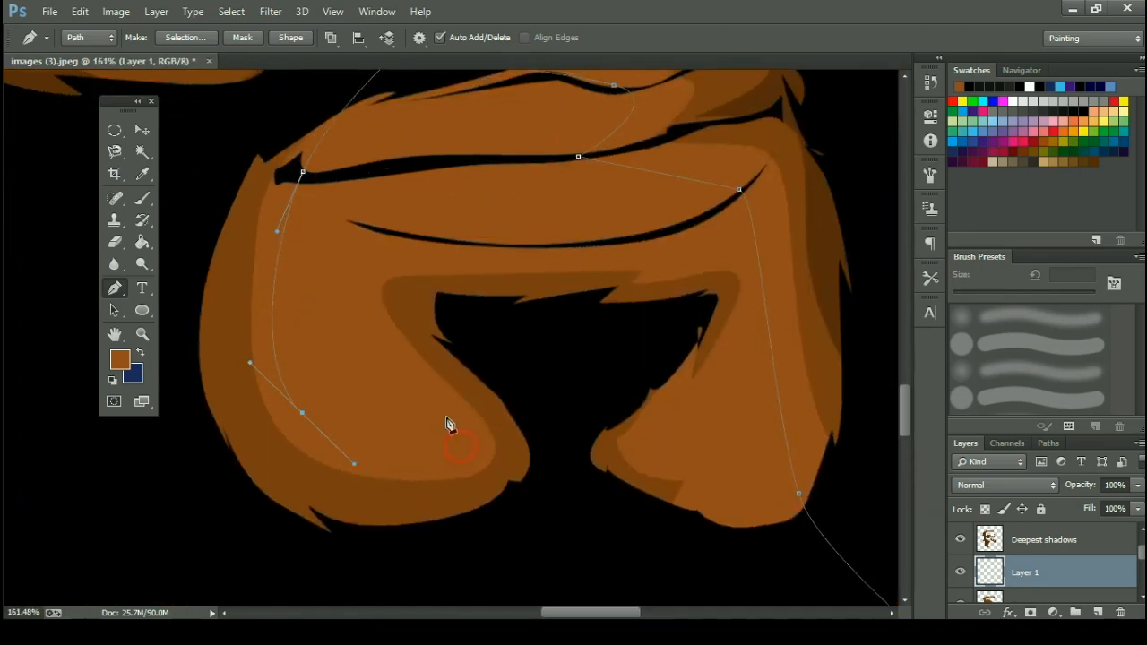
{"action": "left_click_drag", "start_coordinate": [460, 447], "coordinate": [453, 423]}
Trace the path around the shaded edge of the black beard patch beneath the lower lip.
{"action": "left_click_drag", "start_coordinate": [374, 336], "coordinate": [344, 291]}
{"action": "left_click_drag", "start_coordinate": [379, 271], "coordinate": [425, 267]}
{"action": "left_click_drag", "start_coordinate": [596, 258], "coordinate": [662, 260]}
{"action": "left_click_drag", "start_coordinate": [677, 258], "coordinate": [742, 268]}
{"action": "left_click_drag", "start_coordinate": [744, 299], "coordinate": [731, 350]}
{"action": "left_click", "coordinate": [689, 409]}
Trace around the far chin lobe's inner edge and carry the path beneath the chin into the near side of the beard.
{"action": "left_click_drag", "start_coordinate": [642, 424], "coordinate": [691, 459]}
{"action": "left_click", "coordinate": [722, 467]}
{"action": "left_click_drag", "start_coordinate": [707, 492], "coordinate": [736, 502]}
{"action": "left_click", "coordinate": [797, 503]}
{"action": "left_click_drag", "start_coordinate": [797, 549], "coordinate": [761, 566]}
{"action": "scroll", "coordinate": [417, 587], "scroll_direction": "down", "scroll_amount": 5}
{"action": "left_click_drag", "start_coordinate": [320, 552], "coordinate": [288, 508]}
{"action": "left_click_drag", "start_coordinate": [274, 480], "coordinate": [555, 476]}
{"action": "left_click_drag", "start_coordinate": [408, 392], "coordinate": [335, 316]}
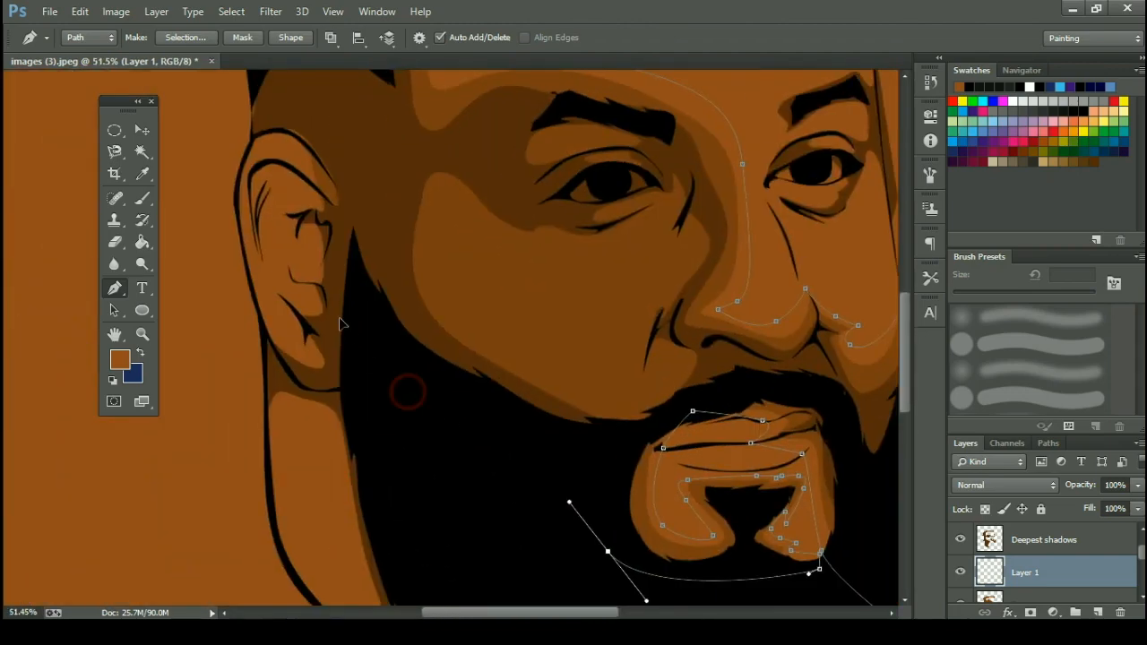
Trace the path past the earlobe, up the inner ear's shadow shapes and around the top of the near ear.
{"action": "scroll", "coordinate": [324, 377], "scroll_direction": "up", "scroll_amount": 3}
{"action": "left_click_drag", "start_coordinate": [294, 376], "coordinate": [266, 353]}
{"action": "left_click", "coordinate": [241, 302]}
{"action": "left_click", "coordinate": [262, 262]}
{"action": "left_click_drag", "start_coordinate": [276, 309], "coordinate": [277, 243]}
{"action": "left_click", "coordinate": [276, 221]}
{"action": "left_click_drag", "start_coordinate": [309, 232], "coordinate": [272, 182]}
{"action": "left_click", "coordinate": [309, 186]}
{"action": "left_click", "coordinate": [280, 157]}
{"action": "left_click_drag", "start_coordinate": [303, 137], "coordinate": [359, 242]}
{"action": "left_click_drag", "start_coordinate": [345, 207], "coordinate": [312, 188]}
Take the path through the black hair above the forehead and close it at the far hairline.
{"action": "left_click_drag", "start_coordinate": [472, 251], "coordinate": [449, 195]}
{"action": "left_click_drag", "start_coordinate": [450, 195], "coordinate": [380, 397]}
{"action": "left_click_drag", "start_coordinate": [555, 224], "coordinate": [223, 274]}
{"action": "left_click_drag", "start_coordinate": [582, 252], "coordinate": [660, 268]}
{"action": "left_click", "coordinate": [691, 341]}
Fill the closed face path on Layer 1 using the Color option, then dismiss the path.
{"action": "scroll", "coordinate": [560, 396], "scroll_direction": "down", "scroll_amount": 5}
{"action": "right_click", "coordinate": [562, 440]}
{"action": "left_click", "coordinate": [691, 130]}
{"action": "left_click", "coordinate": [746, 170]}
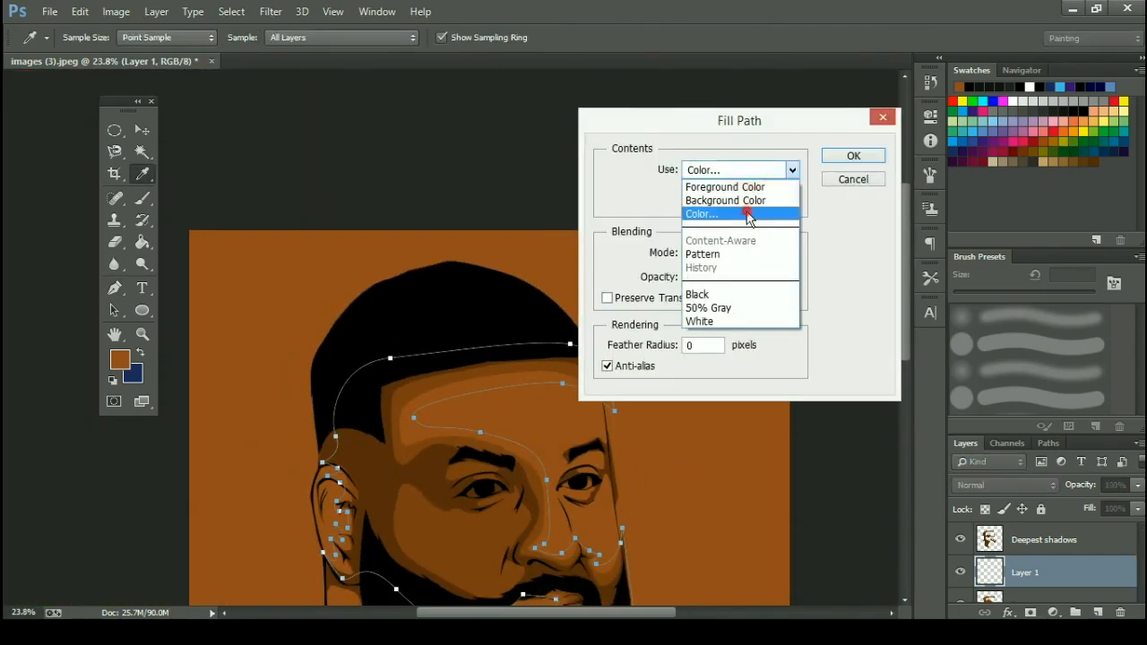
{"action": "left_click", "coordinate": [748, 215]}
{"action": "left_click", "coordinate": [825, 329]}
{"action": "key", "text": "Return"}
{"action": "key", "text": "Return"}
{"action": "key", "text": "Return"}
Move Layer 1 down the layer stack so it sits beneath the Deeper layer.
{"action": "scroll", "coordinate": [475, 495], "scroll_direction": "up", "scroll_amount": 4}
{"action": "left_click_drag", "start_coordinate": [475, 496], "coordinate": [448, 281]}
{"action": "key", "text": "ctrl+["}
{"action": "scroll", "coordinate": [451, 349], "scroll_direction": "down", "scroll_amount": 2}
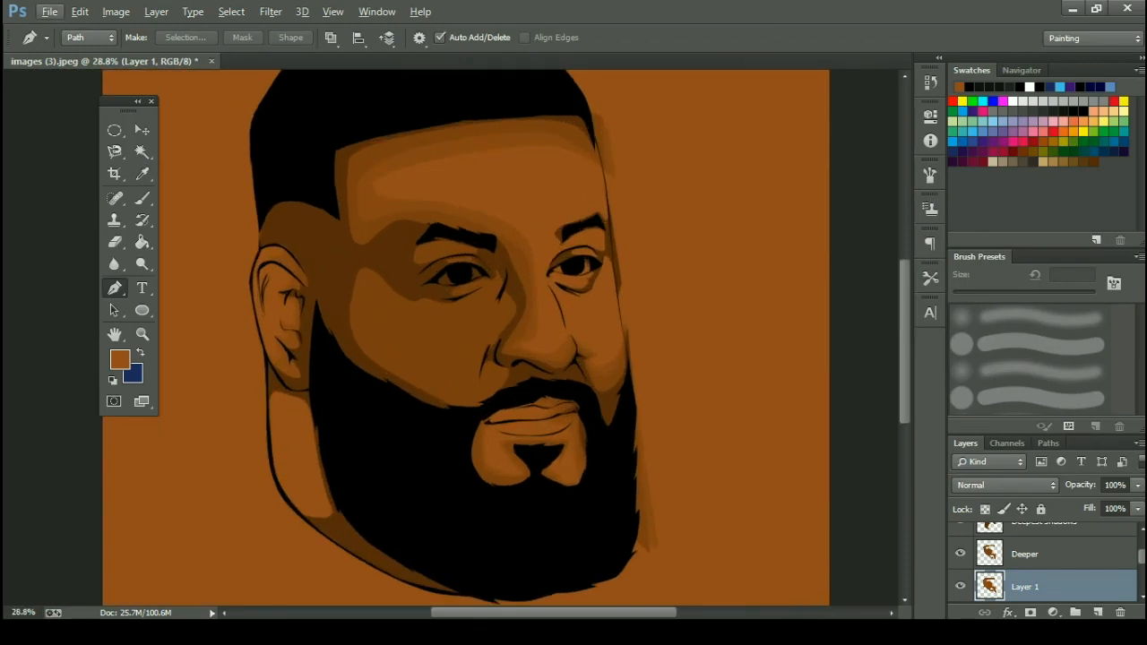
Select the Deeper layer and toggle its visibility off and on to compare its shading.
{"action": "scroll", "coordinate": [548, 229], "scroll_direction": "up", "scroll_amount": 4}
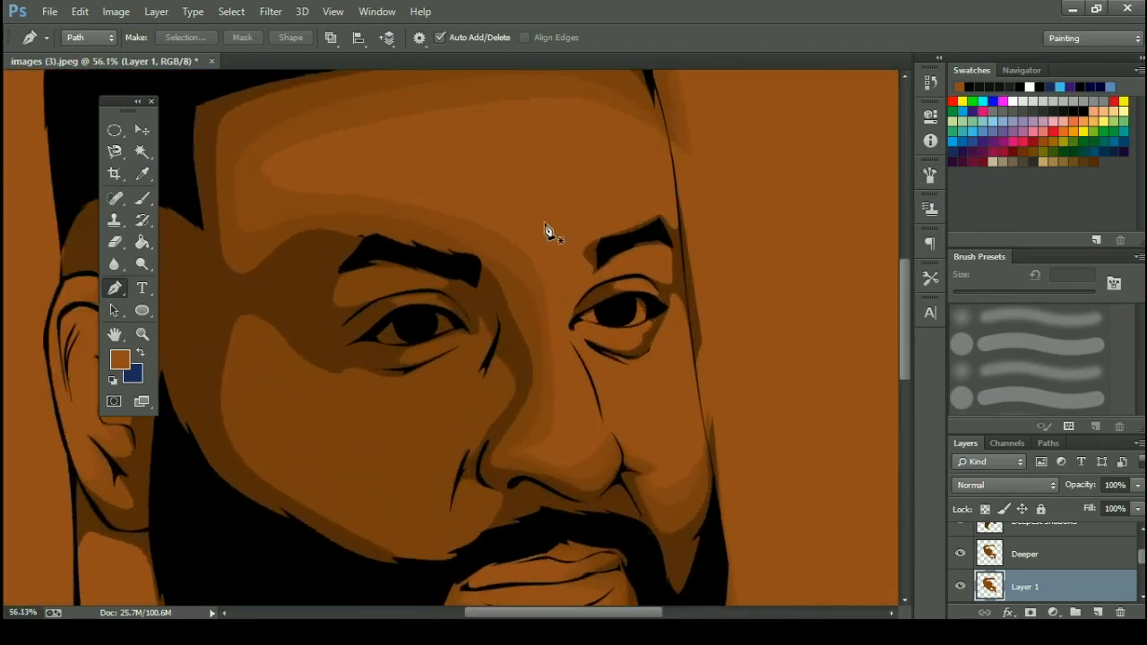
{"action": "scroll", "coordinate": [548, 230], "scroll_direction": "up", "scroll_amount": 1}
{"action": "left_click", "coordinate": [1043, 563]}
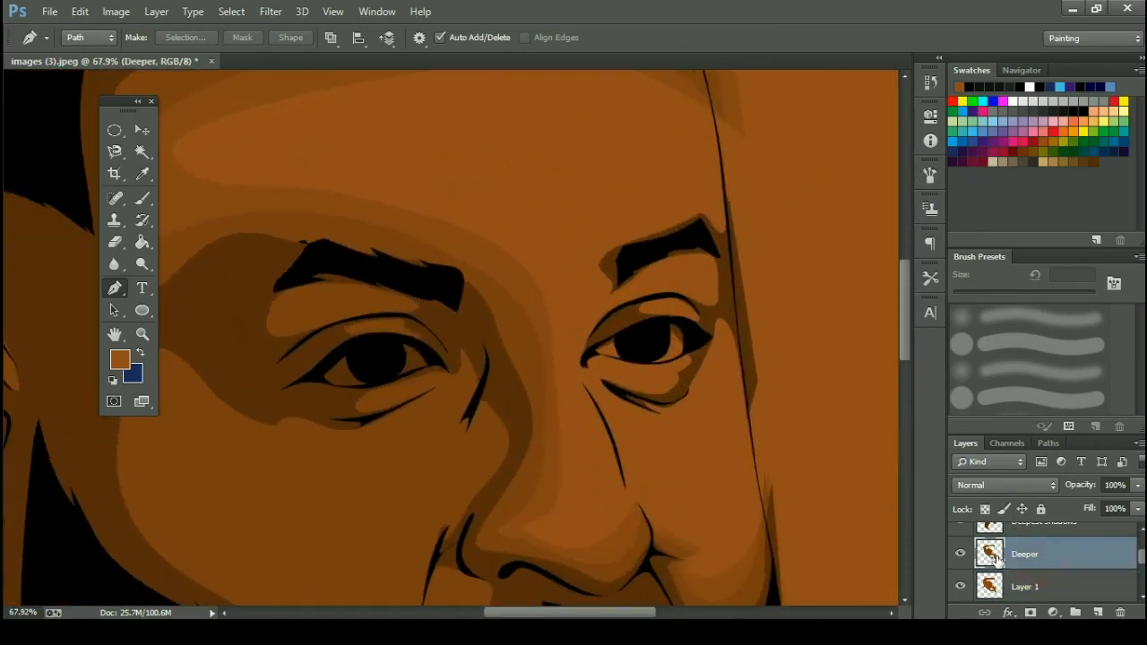
{"action": "left_click", "coordinate": [960, 554]}
{"action": "left_click", "coordinate": [961, 554]}
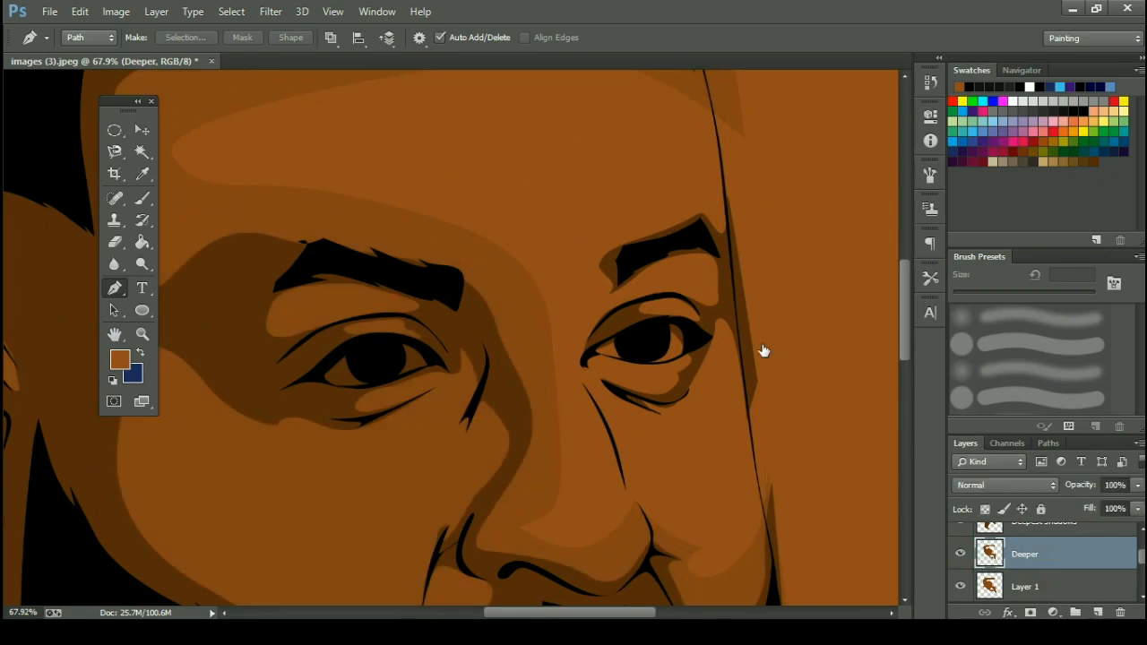
Trace a Pen path on the Deeper layer around the outside of the far eyebrow and above the far eyelid.
{"action": "left_click", "coordinate": [736, 169]}
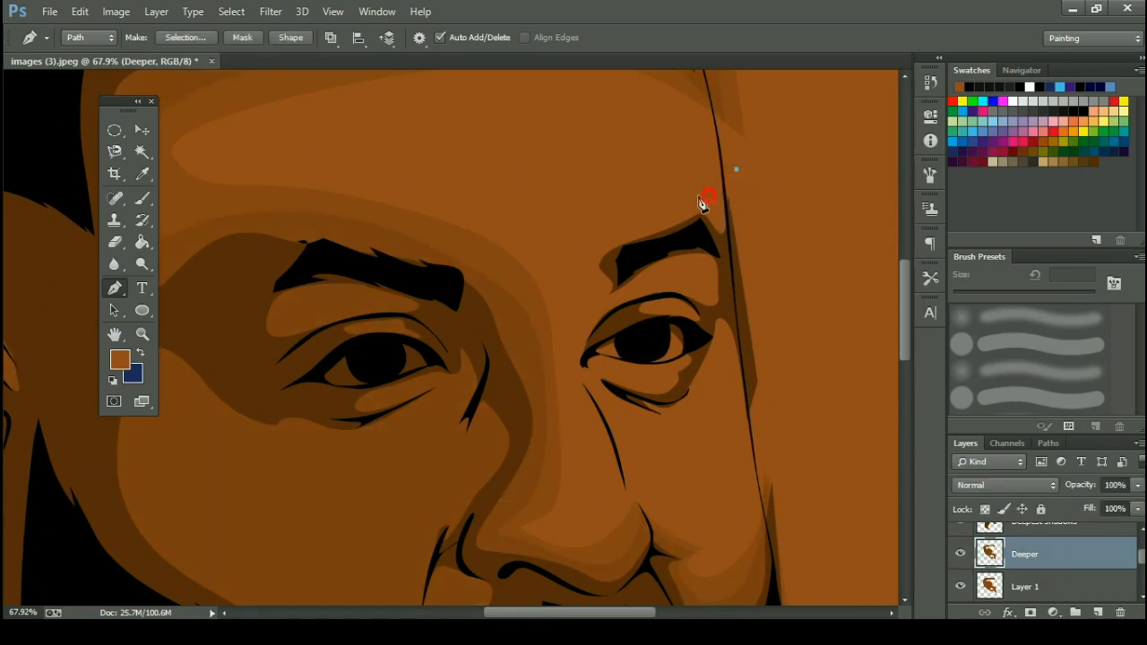
{"action": "left_click_drag", "start_coordinate": [588, 258], "coordinate": [646, 287]}
{"action": "key", "text": "ctrl+alt+z"}
{"action": "scroll", "coordinate": [690, 270], "scroll_direction": "up", "scroll_amount": 10}
{"action": "key", "text": "ctrl+alt+z"}
{"action": "left_click_drag", "start_coordinate": [456, 285], "coordinate": [472, 301]}
{"action": "left_click_drag", "start_coordinate": [476, 335], "coordinate": [467, 350]}
{"action": "left_click_drag", "start_coordinate": [558, 318], "coordinate": [612, 293]}
{"action": "left_click_drag", "start_coordinate": [735, 254], "coordinate": [753, 277]}
{"action": "left_click_drag", "start_coordinate": [745, 341], "coordinate": [710, 346]}
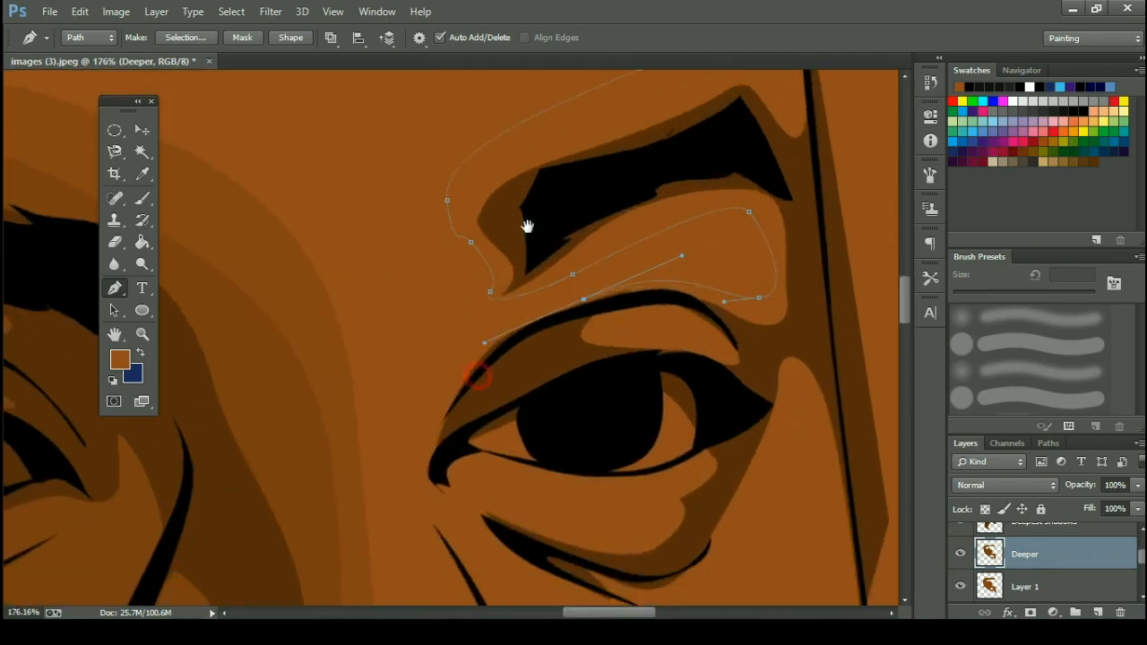
Continue the path around the far eye's inner corner, along the lower lid and back into the eye bag.
{"action": "left_click_drag", "start_coordinate": [478, 376], "coordinate": [527, 226]}
{"action": "left_click_drag", "start_coordinate": [473, 314], "coordinate": [458, 358]}
{"action": "left_click_drag", "start_coordinate": [490, 365], "coordinate": [509, 348]}
{"action": "left_click_drag", "start_coordinate": [564, 359], "coordinate": [597, 377]}
{"action": "left_click_drag", "start_coordinate": [708, 360], "coordinate": [728, 350]}
{"action": "left_click", "coordinate": [732, 346]}
{"action": "left_click_drag", "start_coordinate": [705, 387], "coordinate": [625, 419]}
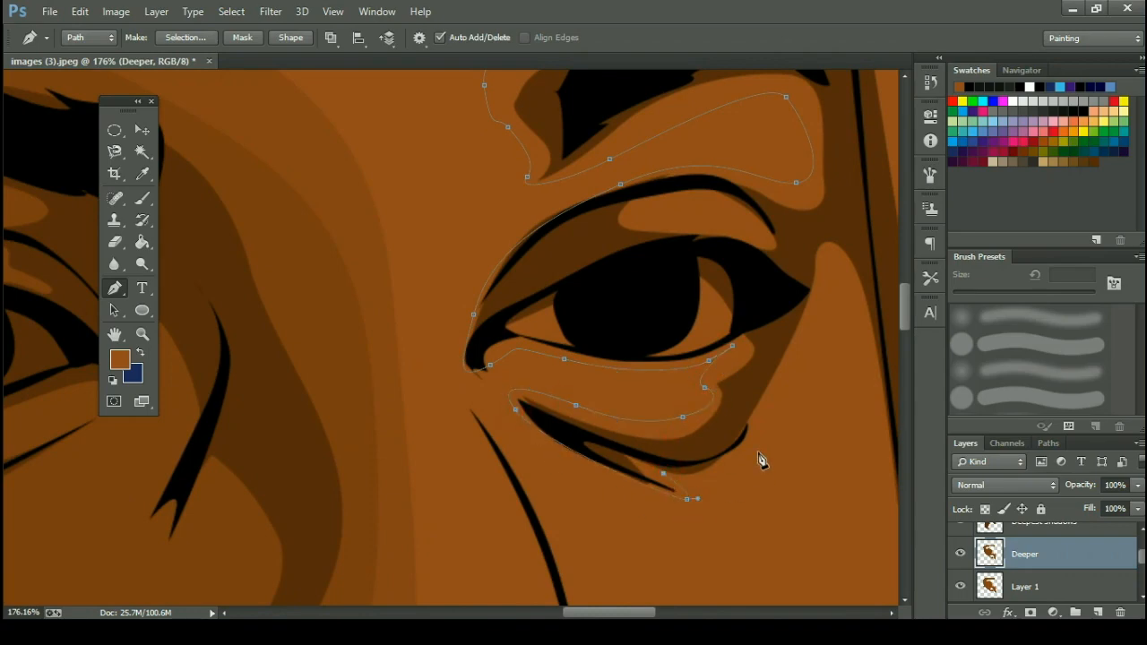
Close the path around the far eye and face edge and fill it using the Color option.
{"action": "scroll", "coordinate": [661, 374], "scroll_direction": "up", "scroll_amount": 5}
{"action": "scroll", "coordinate": [451, 189], "scroll_direction": "down", "scroll_amount": 5}
{"action": "left_click", "coordinate": [700, 170]}
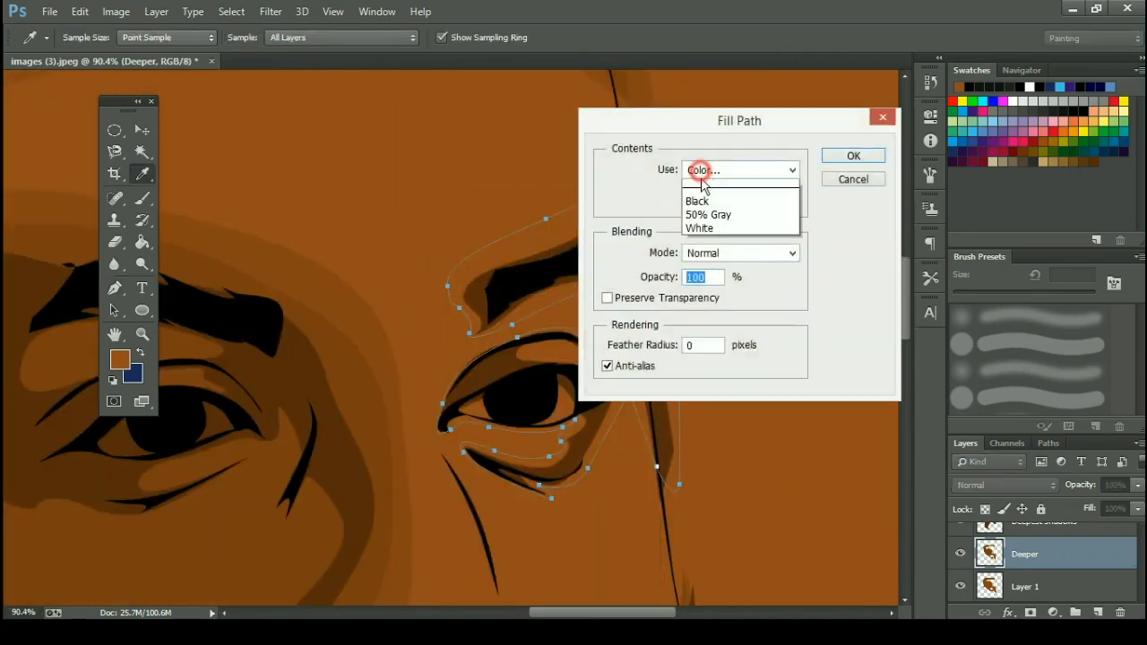
{"action": "left_click", "coordinate": [702, 185]}
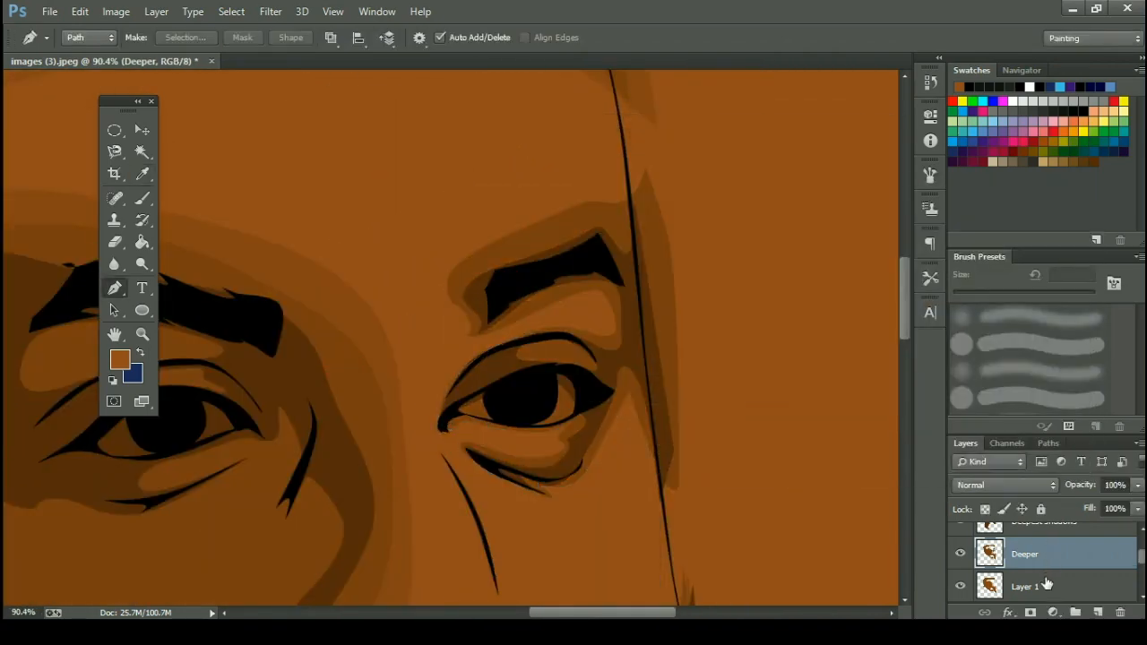
On Layer 1, trace a wider Pen path around the far eyebrow and the area above the far eyelid.
{"action": "left_click", "coordinate": [649, 144]}
{"action": "left_click_drag", "start_coordinate": [611, 183], "coordinate": [573, 185]}
{"action": "left_click_drag", "start_coordinate": [459, 241], "coordinate": [436, 256]}
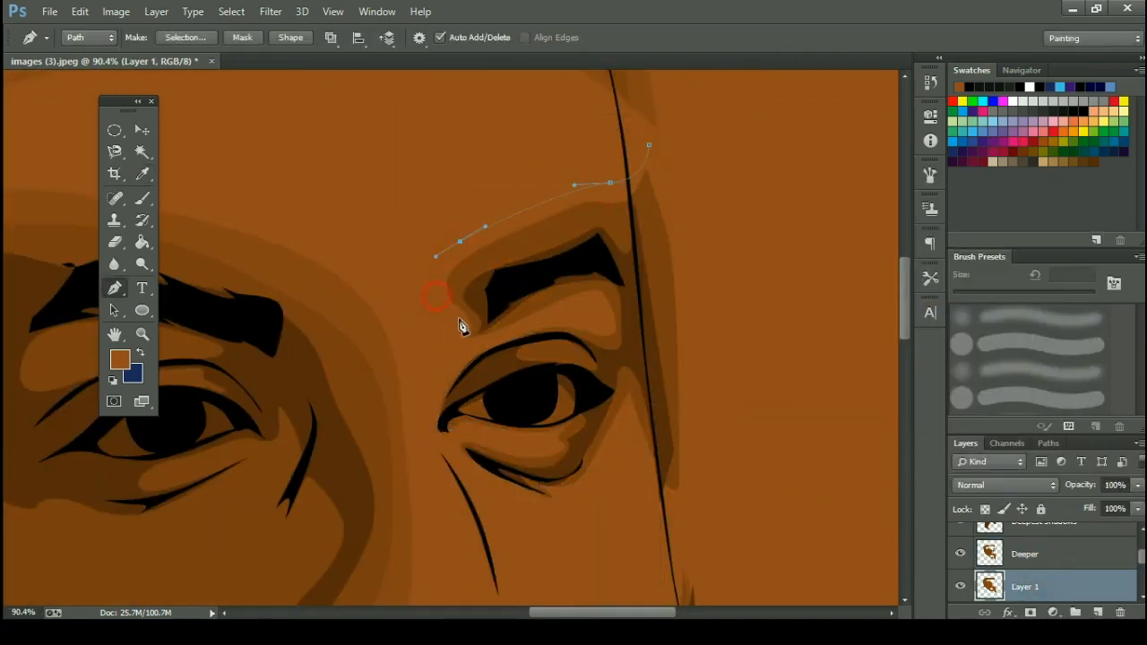
{"action": "left_click", "coordinate": [459, 339]}
{"action": "mouse_move", "coordinate": [583, 303]}
{"action": "left_mouse_down"}
{"action": "mouse_move", "coordinate": [602, 302]}
{"action": "mouse_move", "coordinate": [584, 321]}
{"action": "left_mouse_up"}
Complete the wider path around the far eye and out past the face's far edge, and fill it.
{"action": "left_click_drag", "start_coordinate": [475, 350], "coordinate": [452, 369]}
{"action": "left_click", "coordinate": [429, 418]}
{"action": "left_click_drag", "start_coordinate": [526, 438], "coordinate": [538, 440]}
{"action": "left_click_drag", "start_coordinate": [525, 449], "coordinate": [631, 417]}
{"action": "left_click_drag", "start_coordinate": [663, 500], "coordinate": [713, 435]}
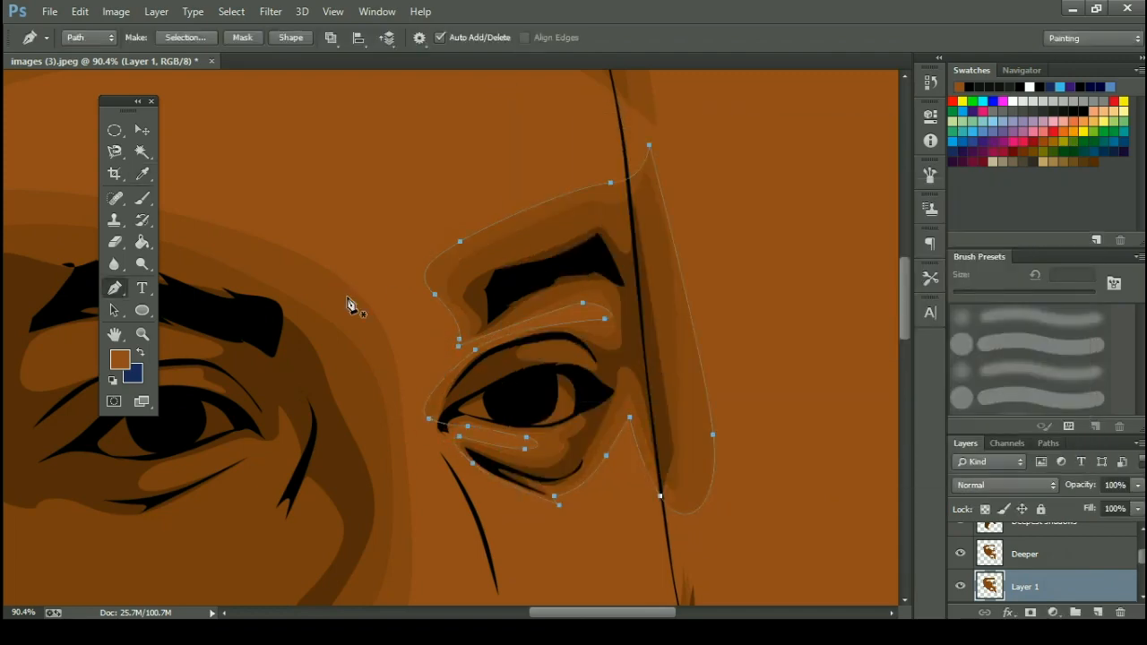
{"action": "scroll", "coordinate": [274, 385], "scroll_direction": "down", "scroll_amount": 4}
{"action": "scroll", "coordinate": [410, 290], "scroll_direction": "up", "scroll_amount": 2}
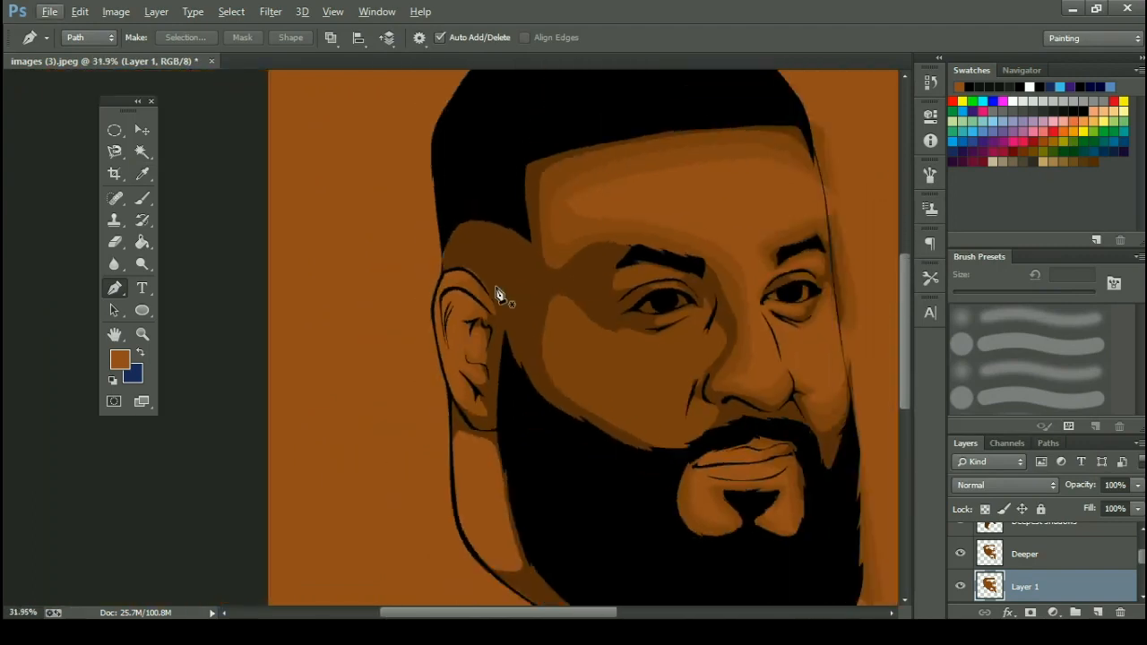
On the Deeper layer, start a Pen path above the near ear and trace down its upper inner shadows.
{"action": "scroll", "coordinate": [450, 316], "scroll_direction": "up", "scroll_amount": 7}
{"action": "left_click", "coordinate": [1069, 563]}
{"action": "left_click", "coordinate": [499, 204]}
{"action": "left_click_drag", "start_coordinate": [504, 256], "coordinate": [487, 251]}
{"action": "left_click", "coordinate": [487, 251]}
{"action": "left_click_drag", "start_coordinate": [515, 308], "coordinate": [492, 321]}
{"action": "left_click", "coordinate": [491, 322]}
{"action": "left_click_drag", "start_coordinate": [513, 374], "coordinate": [492, 397]}
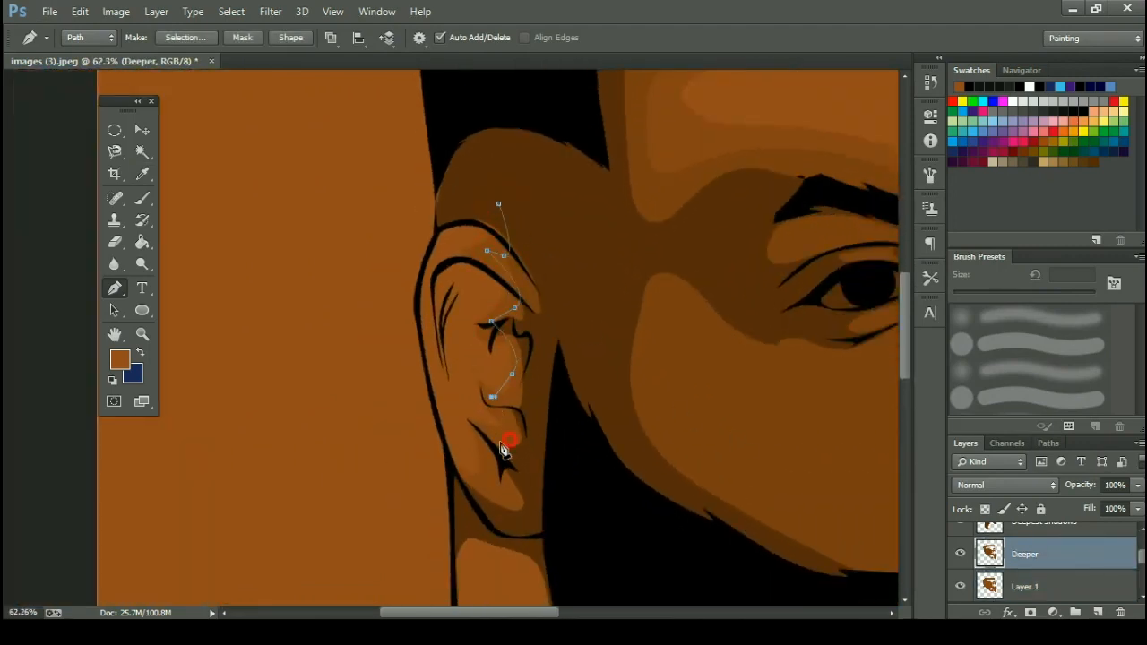
Continue the path down the lower ear, past the earlobe and around the upper neck beside the beard.
{"action": "left_click_drag", "start_coordinate": [510, 440], "coordinate": [504, 452]}
{"action": "left_click", "coordinate": [479, 434]}
{"action": "left_click", "coordinate": [463, 479]}
{"action": "mouse_move", "coordinate": [494, 492]}
{"action": "left_mouse_down"}
{"action": "mouse_move", "coordinate": [486, 504]}
{"action": "mouse_move", "coordinate": [413, 390]}
{"action": "mouse_move", "coordinate": [405, 407]}
{"action": "left_mouse_up"}
{"action": "left_click_drag", "start_coordinate": [421, 431], "coordinate": [450, 441]}
{"action": "left_click_drag", "start_coordinate": [428, 404], "coordinate": [433, 458]}
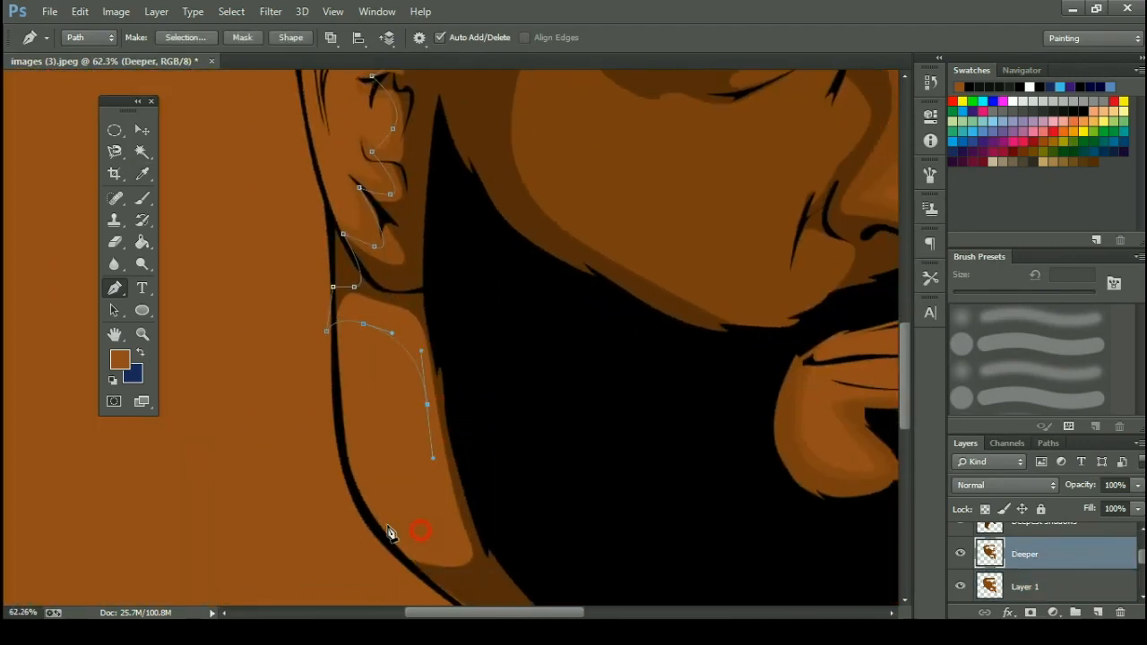
Trace around the lower neck and back up through the beard, closing the path above the near ear.
{"action": "left_click_drag", "start_coordinate": [420, 530], "coordinate": [342, 511]}
{"action": "left_click", "coordinate": [376, 535]}
{"action": "left_click", "coordinate": [488, 374]}
{"action": "left_click", "coordinate": [475, 211]}
{"action": "left_click_drag", "start_coordinate": [494, 310], "coordinate": [487, 218]}
{"action": "left_click", "coordinate": [452, 87]}
{"action": "left_click", "coordinate": [407, 186]}
Fill the ear and neck path with a brown sampled from the near side of the forehead, and dismiss the path.
{"action": "scroll", "coordinate": [538, 213], "scroll_direction": "down", "scroll_amount": 2}
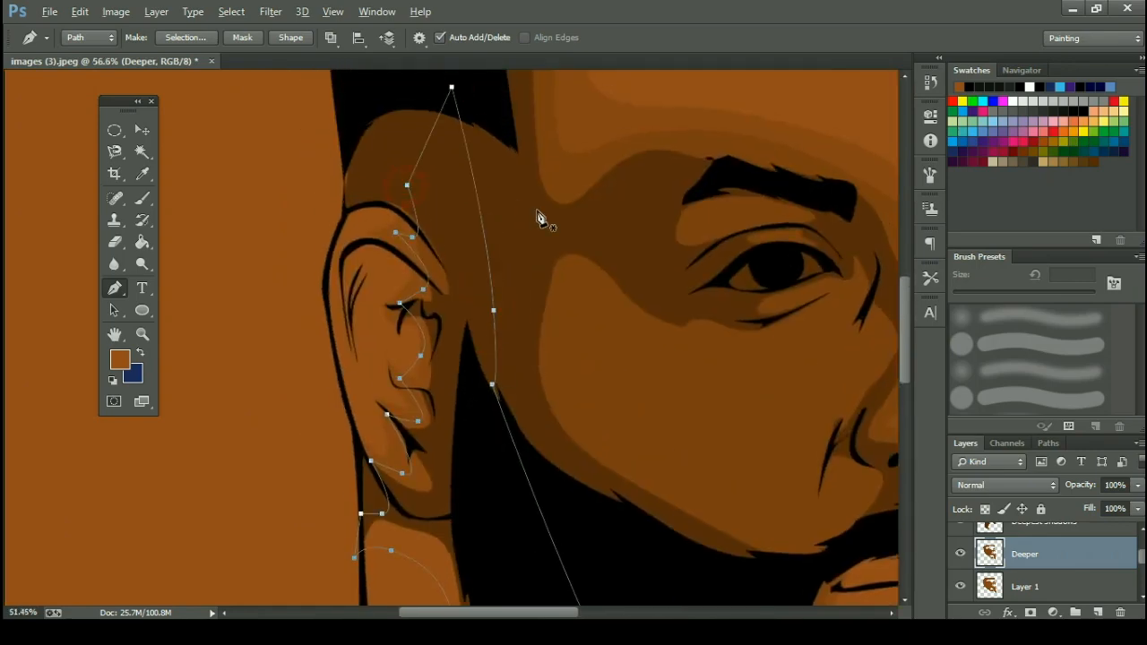
{"action": "scroll", "coordinate": [537, 213], "scroll_direction": "down", "scroll_amount": 5}
{"action": "right_click", "coordinate": [561, 214]}
{"action": "left_click", "coordinate": [630, 307]}
{"action": "left_click", "coordinate": [743, 170]}
{"action": "left_click", "coordinate": [751, 217]}
{"action": "left_click", "coordinate": [545, 194]}
{"action": "key", "text": "Return"}
{"action": "key", "text": "Return"}
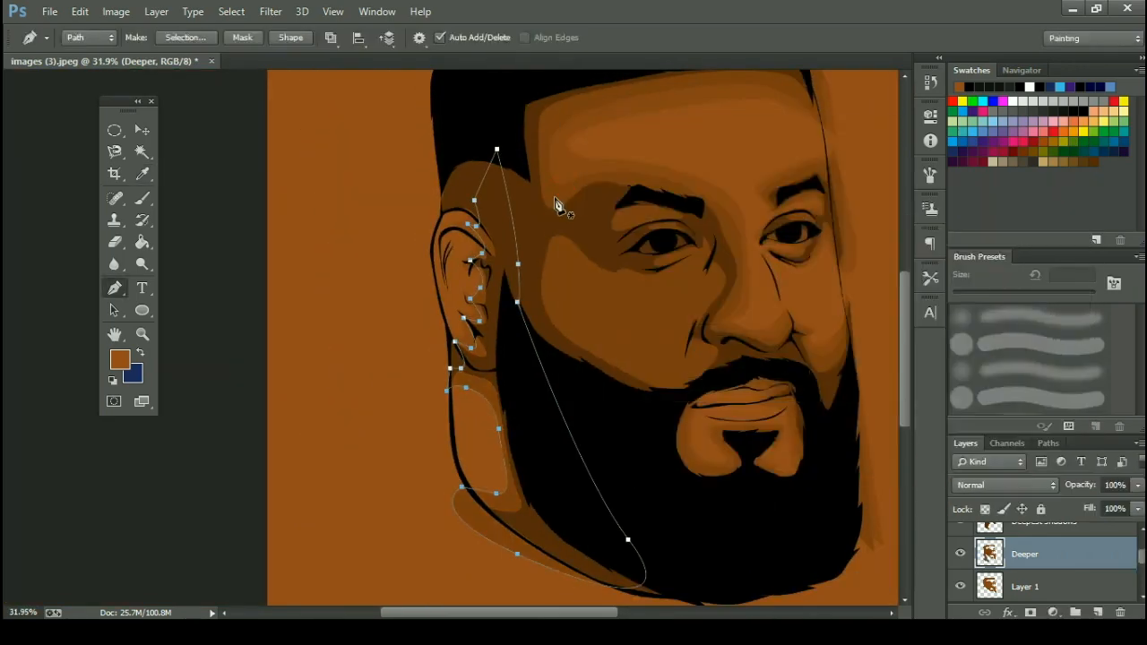
{"action": "key", "text": "Return"}
Examine the layered shading across the ear, eyes and beard, both up close and over the whole head.
{"action": "scroll", "coordinate": [464, 285], "scroll_direction": "up", "scroll_amount": 2}
{"action": "scroll", "coordinate": [472, 288], "scroll_direction": "down", "scroll_amount": 6}
{"action": "scroll", "coordinate": [613, 266], "scroll_direction": "up", "scroll_amount": 8}
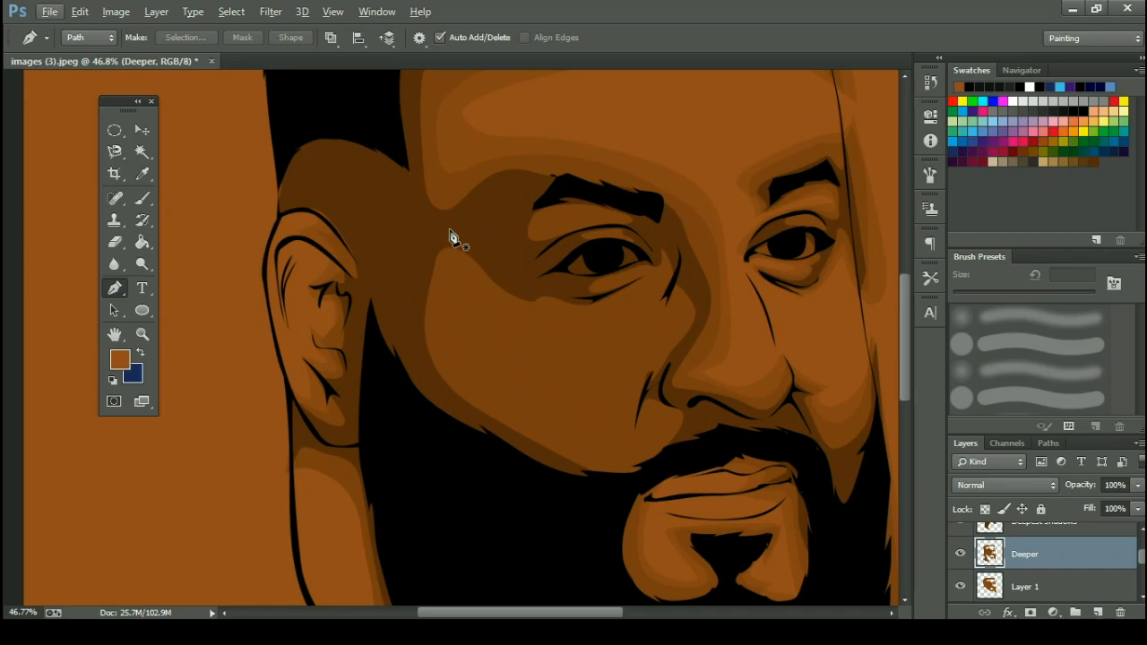
{"action": "scroll", "coordinate": [449, 231], "scroll_direction": "down", "scroll_amount": 5}
{"action": "scroll", "coordinate": [451, 235], "scroll_direction": "up", "scroll_amount": 3}
{"action": "scroll", "coordinate": [380, 380], "scroll_direction": "down", "scroll_amount": 1}
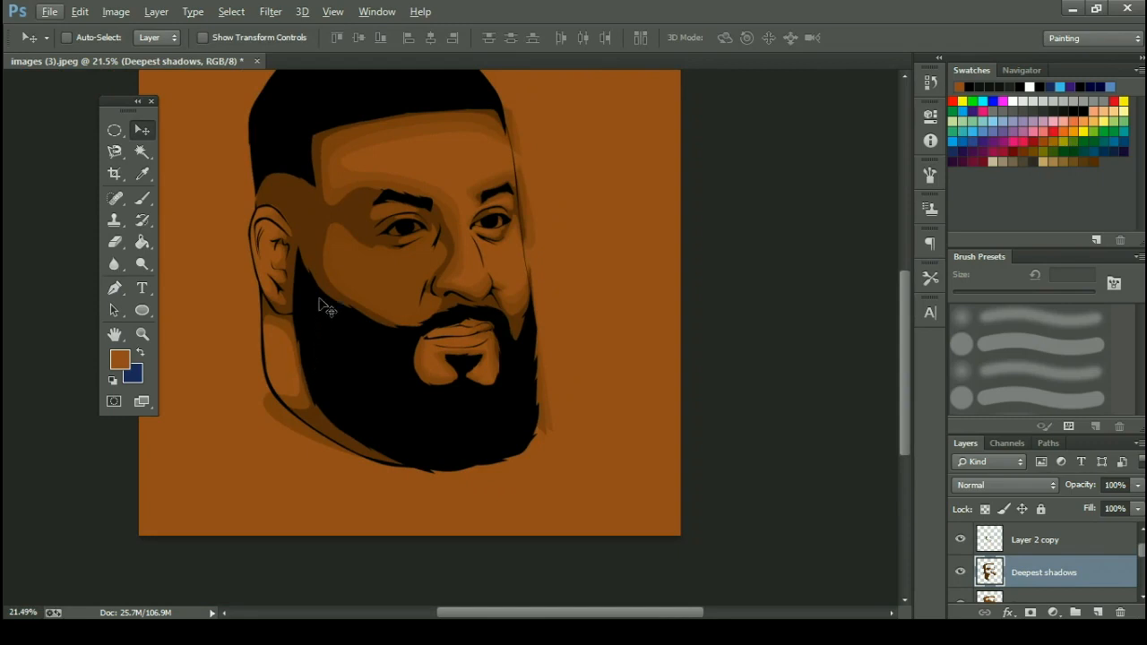
{"action": "scroll", "coordinate": [424, 183], "scroll_direction": "up", "scroll_amount": 1}
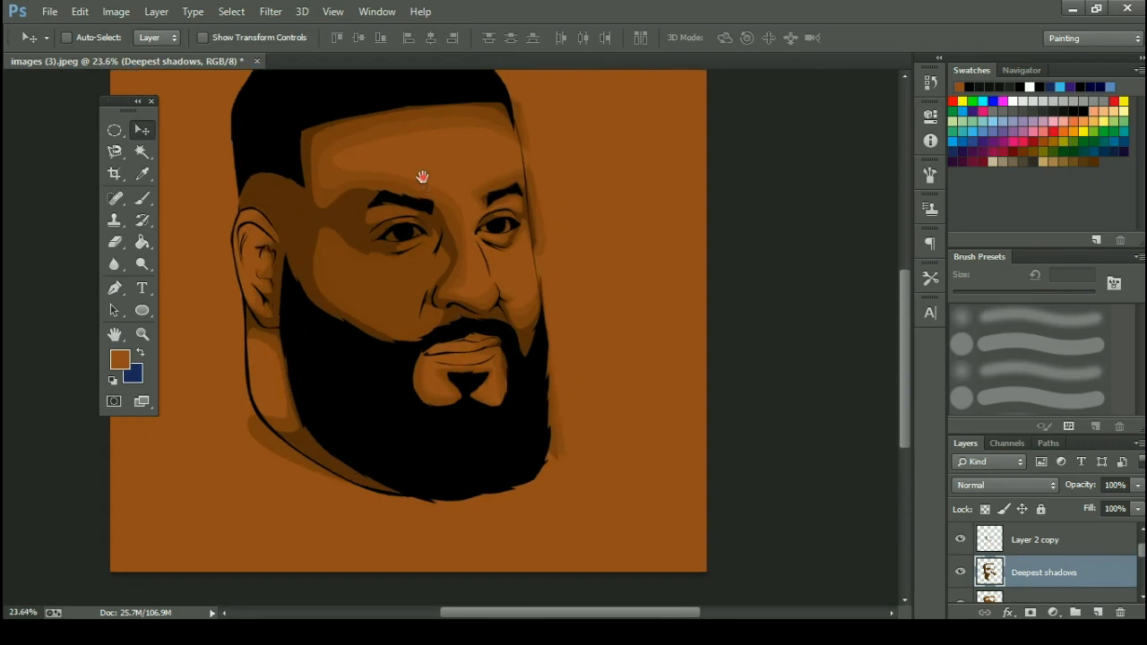
{"action": "left_click_drag", "start_coordinate": [422, 177], "coordinate": [446, 276]}
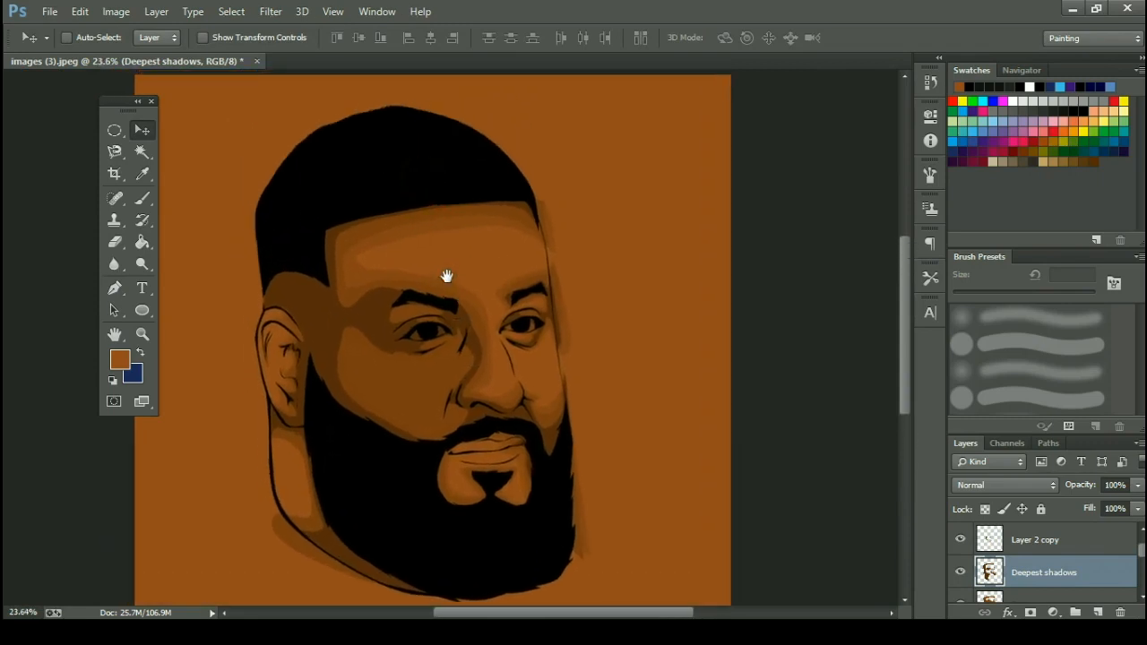
Add a new layer above Layer 2 copy and name it Highlights.
{"action": "left_click", "coordinate": [1081, 548]}
{"action": "scroll", "coordinate": [1081, 551], "scroll_direction": "up", "scroll_amount": 1}
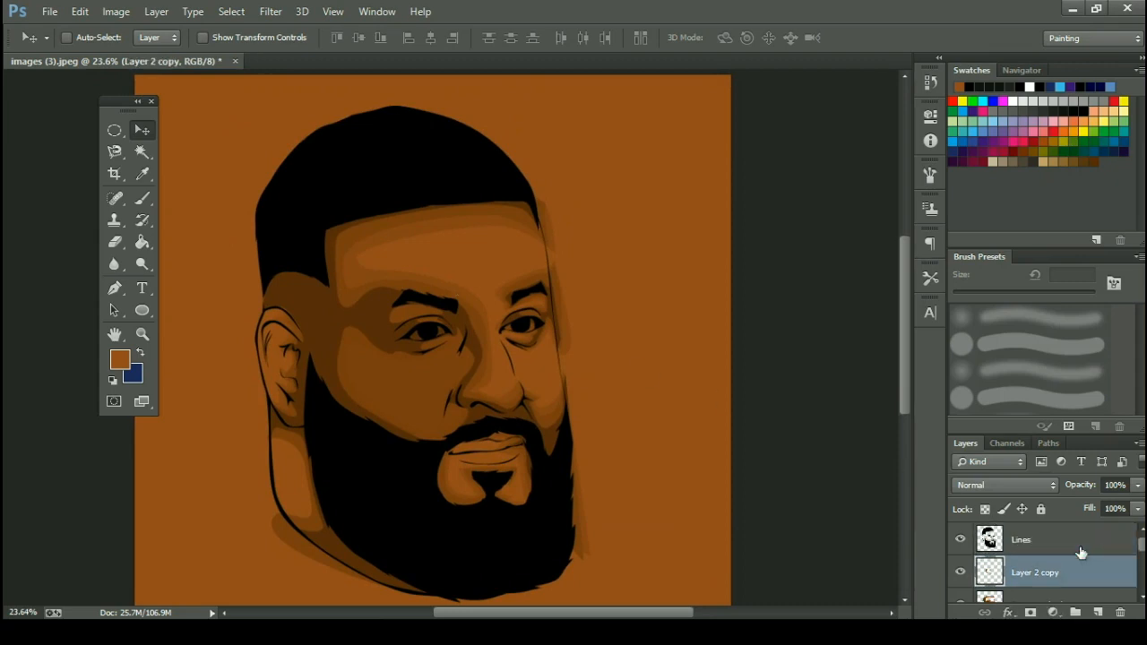
{"action": "left_click", "coordinate": [1098, 611]}
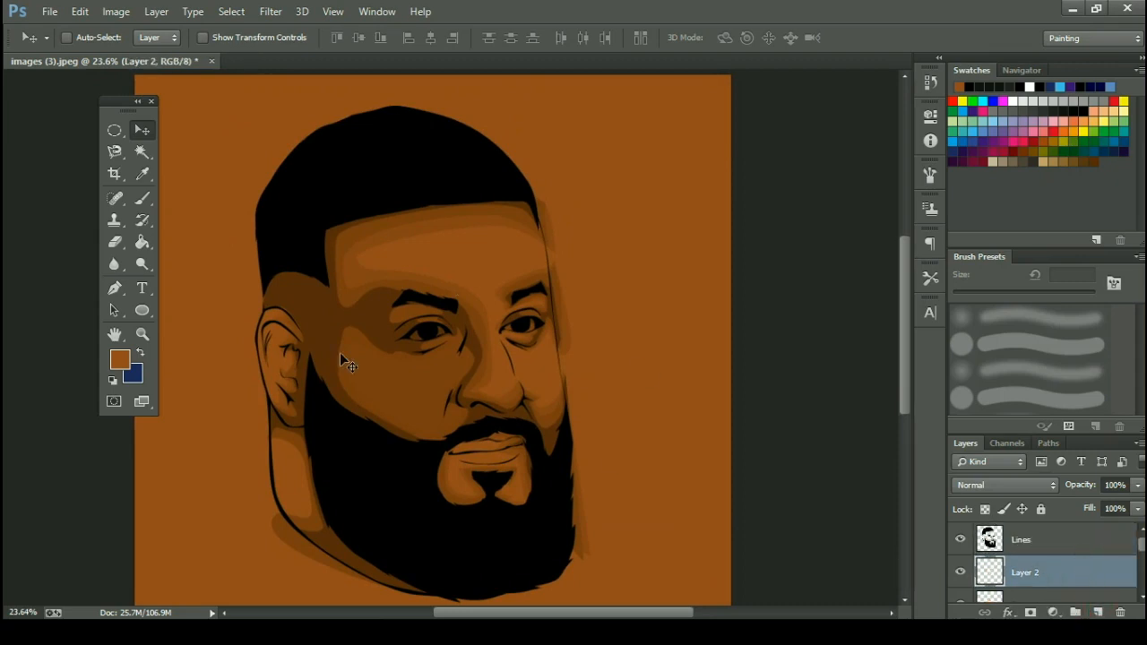
{"action": "double_click", "coordinate": [1031, 572]}
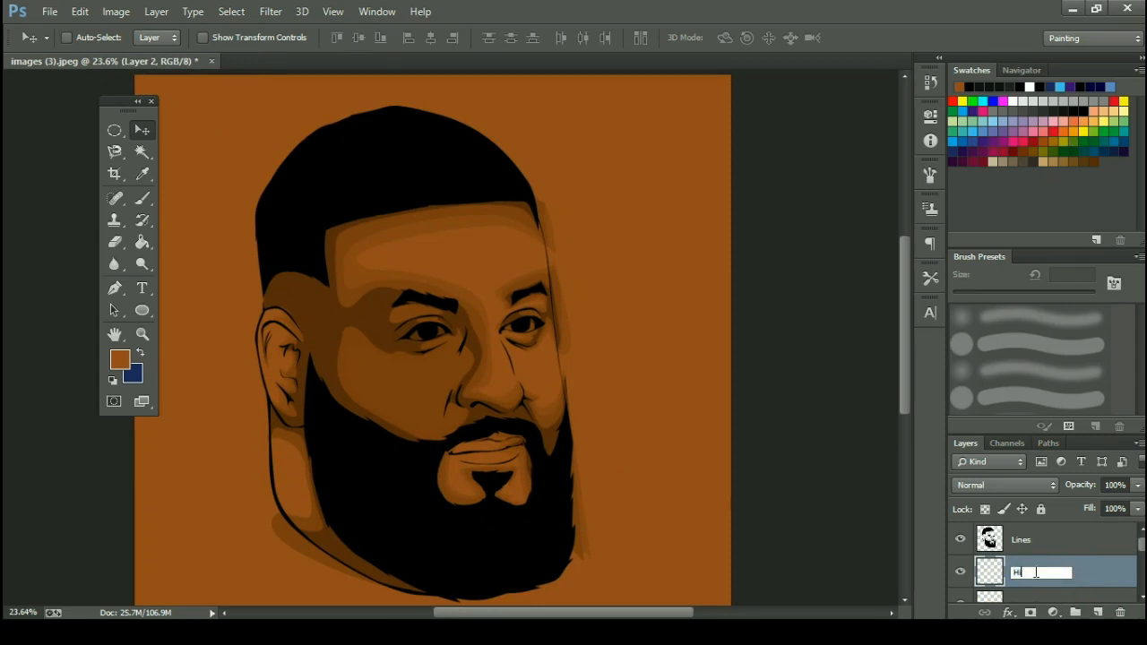
{"action": "type", "text": "Highlights"}
{"action": "key", "text": "Return"}
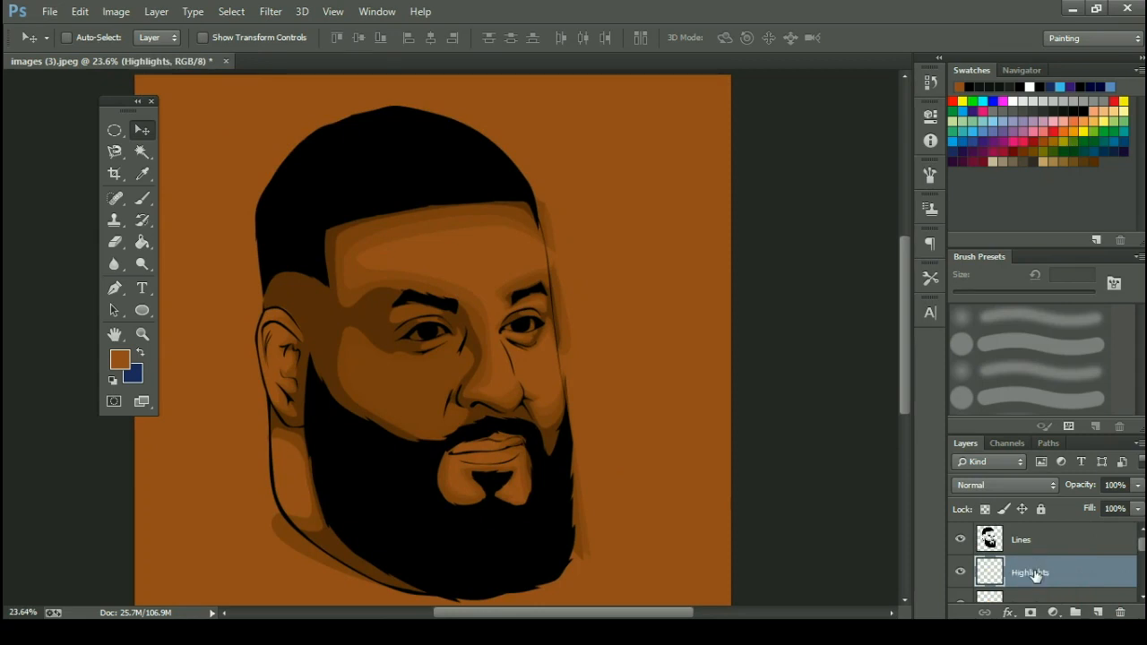
Trace a closed Pen path for the forehead highlight, dipping to a point between the eyebrows.
{"action": "scroll", "coordinate": [358, 222], "scroll_direction": "up", "scroll_amount": 3}
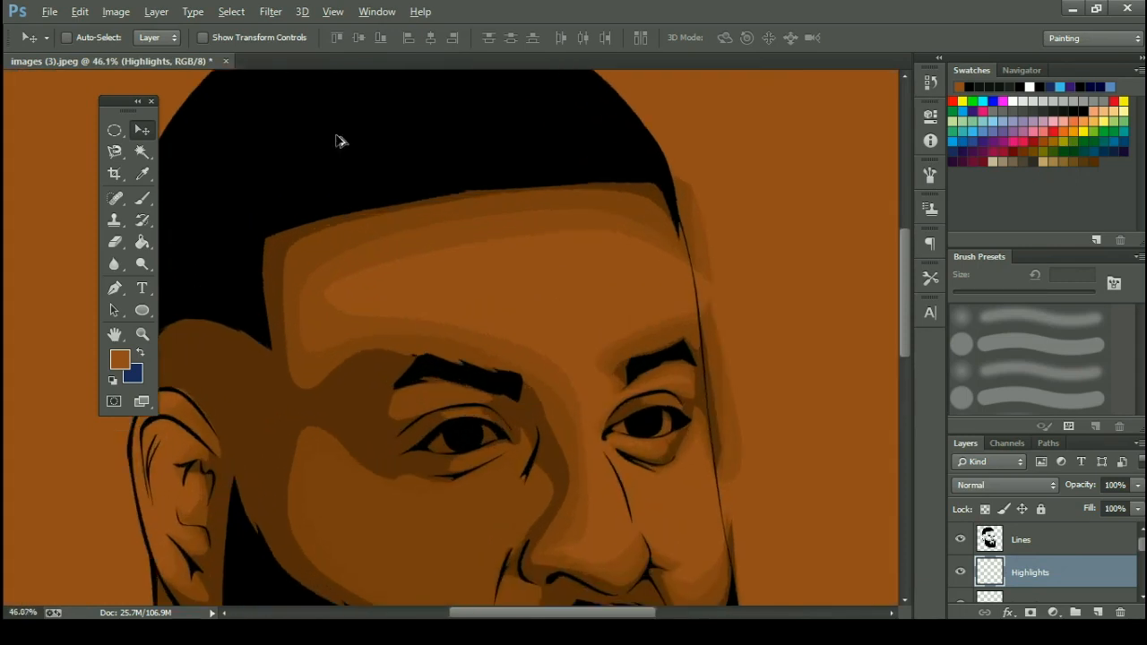
{"action": "scroll", "coordinate": [609, 332], "scroll_direction": "up", "scroll_amount": 1}
{"action": "key", "text": "p"}
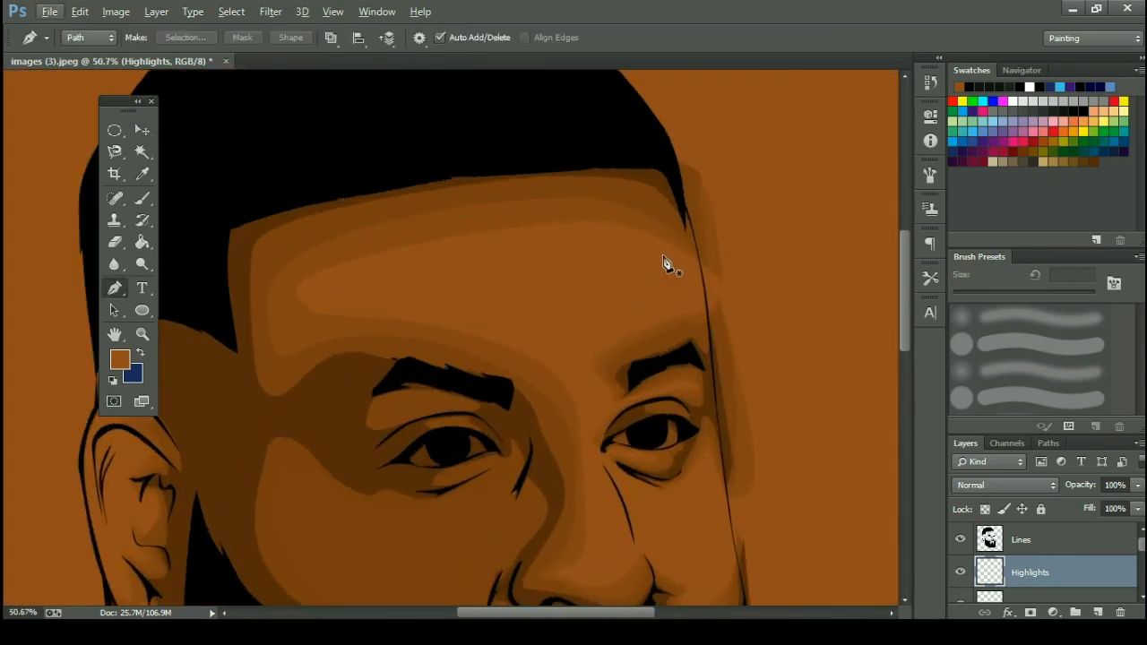
{"action": "left_click_drag", "start_coordinate": [475, 256], "coordinate": [383, 305]}
{"action": "left_click_drag", "start_coordinate": [564, 357], "coordinate": [582, 397]}
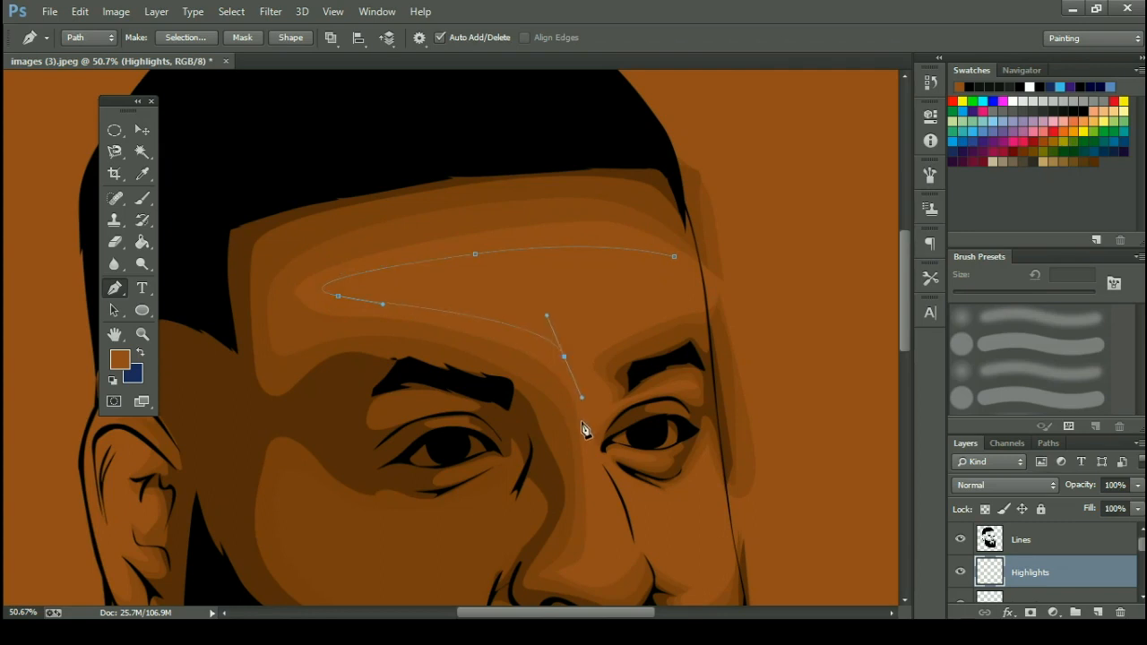
{"action": "left_click_drag", "start_coordinate": [629, 322], "coordinate": [666, 313]}
{"action": "left_click_drag", "start_coordinate": [726, 283], "coordinate": [742, 310]}
{"action": "left_click", "coordinate": [674, 256]}
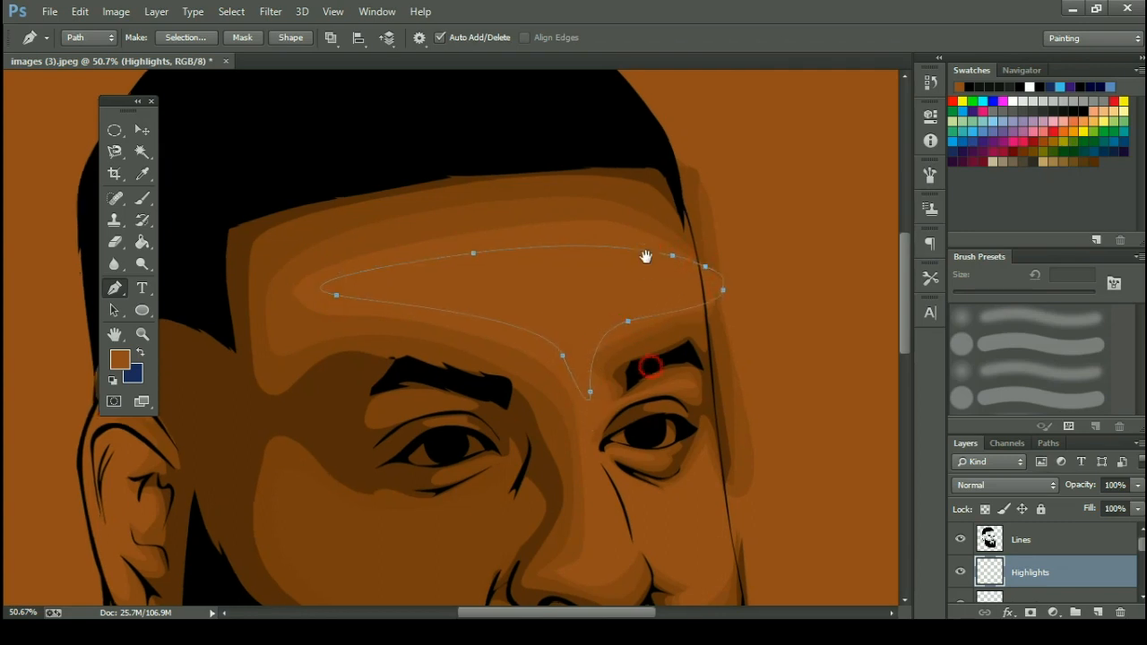
Trace a closed highlight path down the nose bridge and around the tip of the nose.
{"action": "scroll", "coordinate": [592, 386], "scroll_direction": "down", "scroll_amount": 3}
{"action": "scroll", "coordinate": [588, 383], "scroll_direction": "up", "scroll_amount": 3}
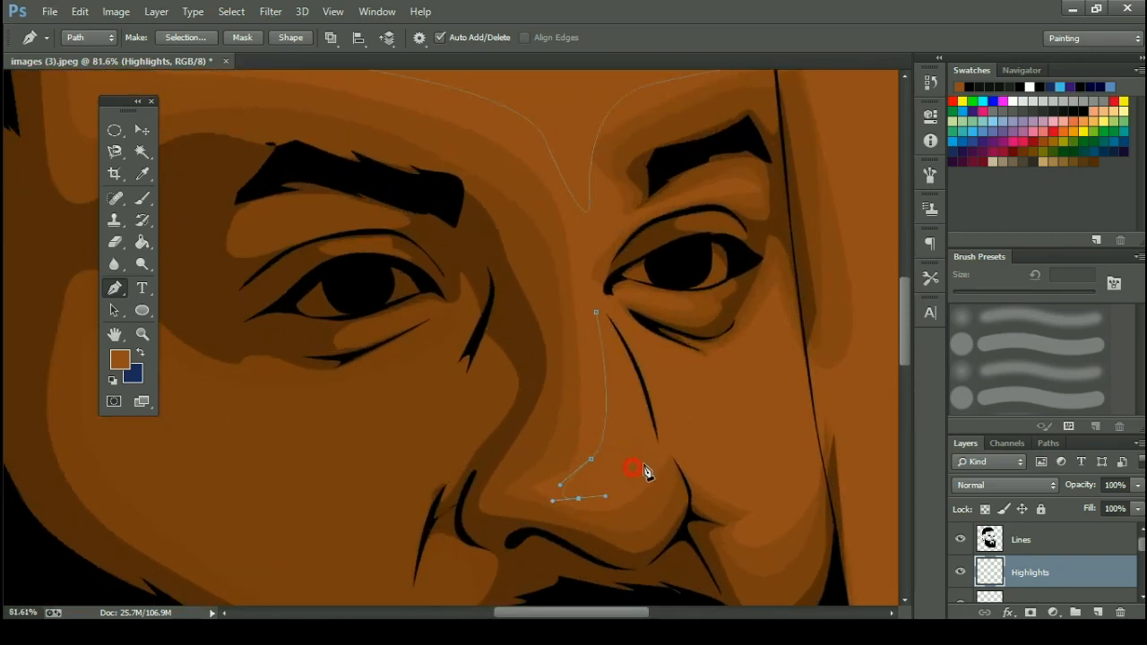
{"action": "left_click_drag", "start_coordinate": [664, 458], "coordinate": [668, 449]}
{"action": "left_click", "coordinate": [597, 314]}
Trace a highlight path on the far cheek beside the nose.
{"action": "left_click_drag", "start_coordinate": [733, 368], "coordinate": [671, 367]}
{"action": "left_click_drag", "start_coordinate": [723, 463], "coordinate": [772, 526]}
{"action": "left_click_drag", "start_coordinate": [809, 480], "coordinate": [821, 457]}
Trace a closed highlight path on the near cheek, from the inner eye crease across the cheek and down to the smile line.
{"action": "left_click_drag", "start_coordinate": [315, 407], "coordinate": [530, 400]}
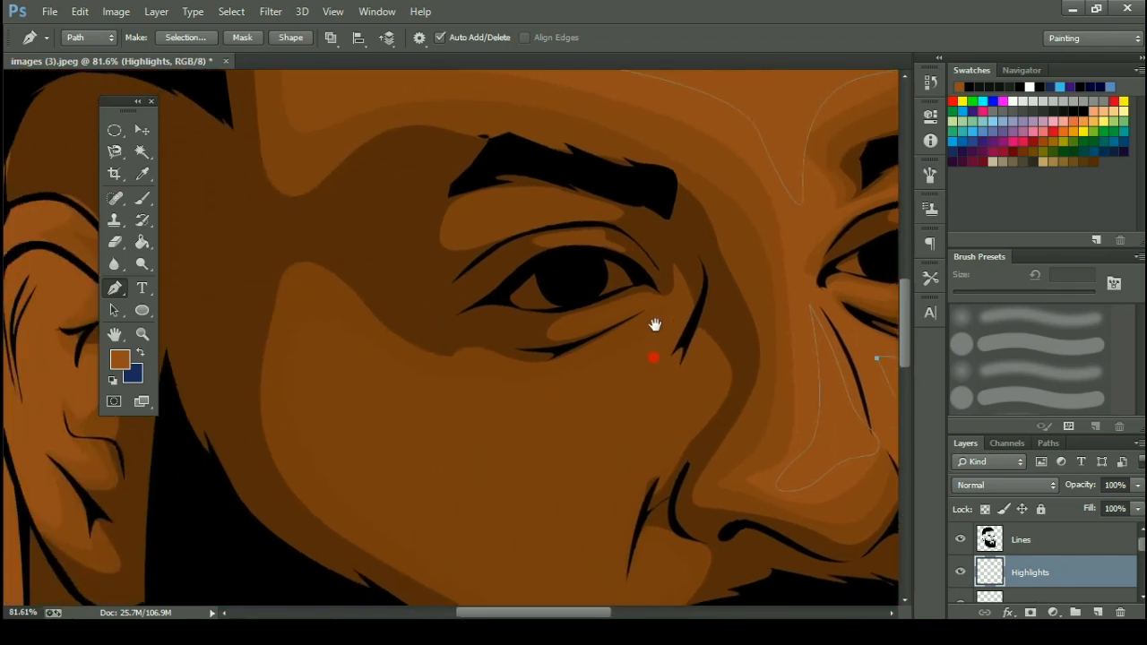
{"action": "left_click_drag", "start_coordinate": [655, 325], "coordinate": [668, 218]}
{"action": "left_click_drag", "start_coordinate": [492, 275], "coordinate": [400, 247]}
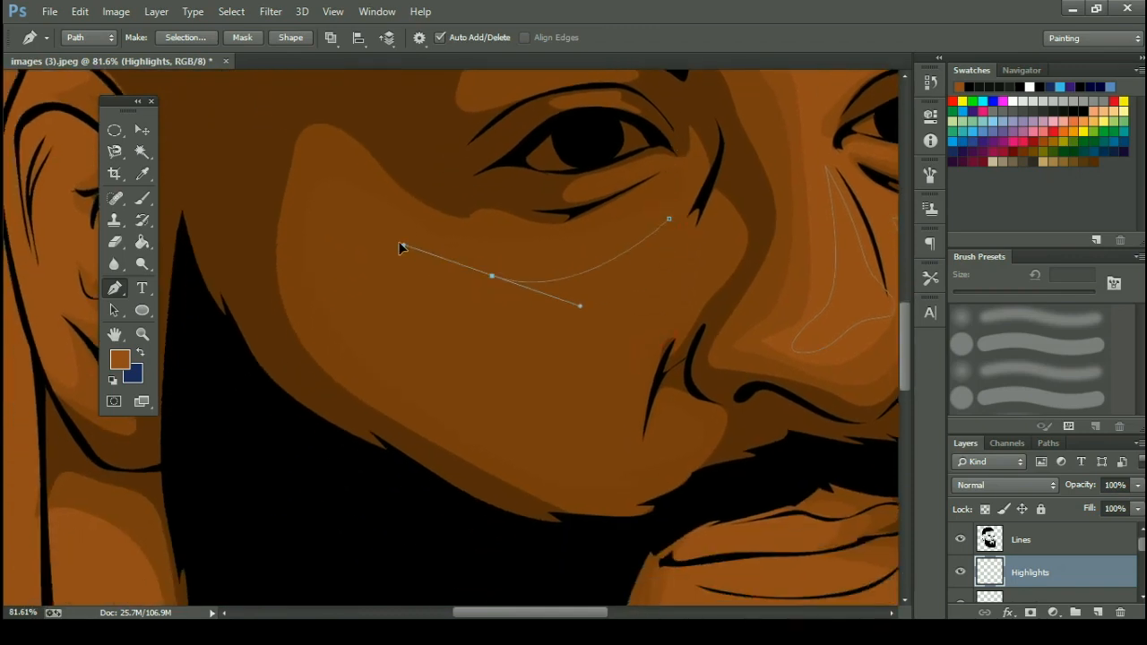
{"action": "left_click_drag", "start_coordinate": [341, 271], "coordinate": [392, 332]}
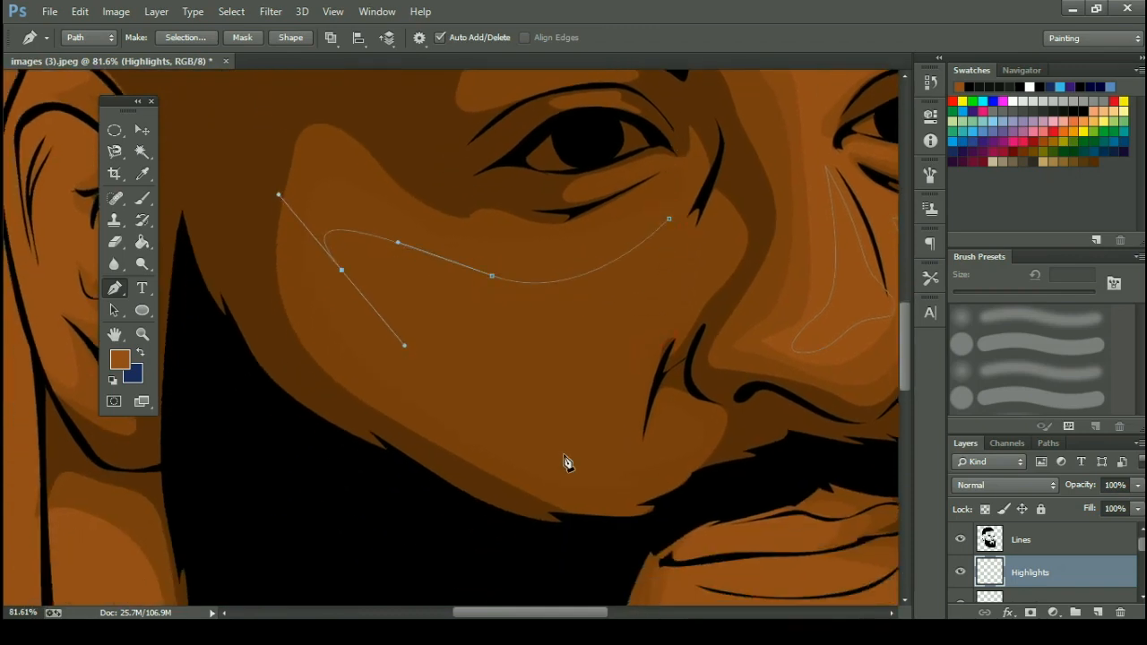
{"action": "left_click_drag", "start_coordinate": [575, 456], "coordinate": [623, 471]}
{"action": "left_click_drag", "start_coordinate": [648, 425], "coordinate": [630, 434]}
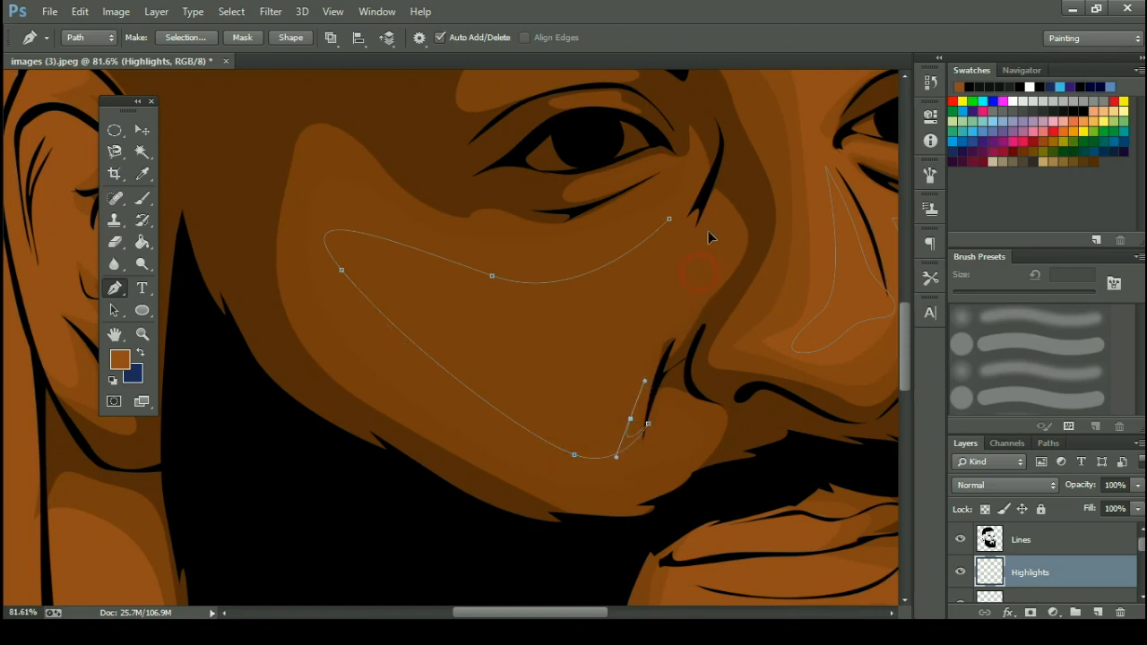
{"action": "left_click_drag", "start_coordinate": [698, 276], "coordinate": [696, 184]}
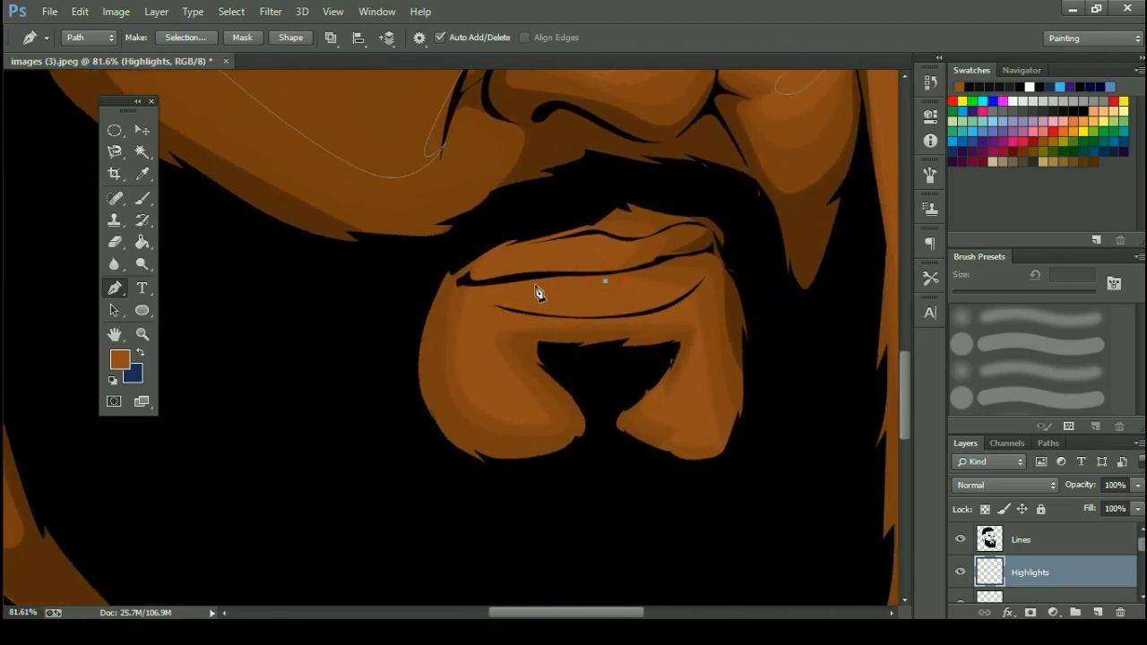
Trace narrow closed highlight paths along the lower lip and the upper lip.
{"action": "left_click", "coordinate": [507, 288]}
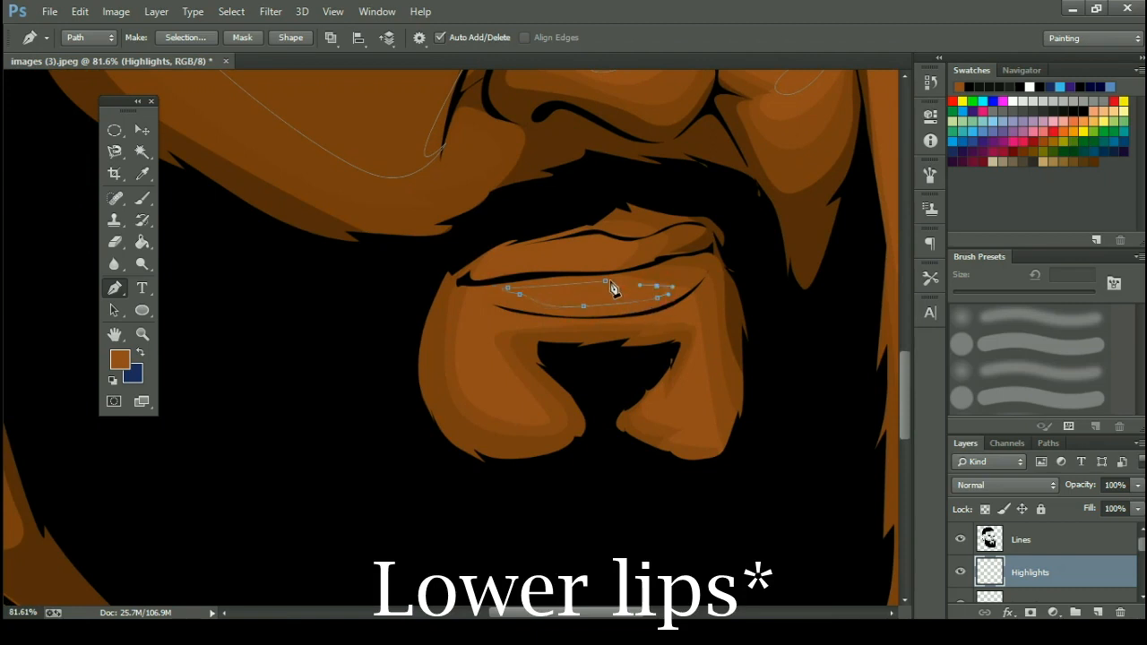
{"action": "left_click", "coordinate": [606, 282]}
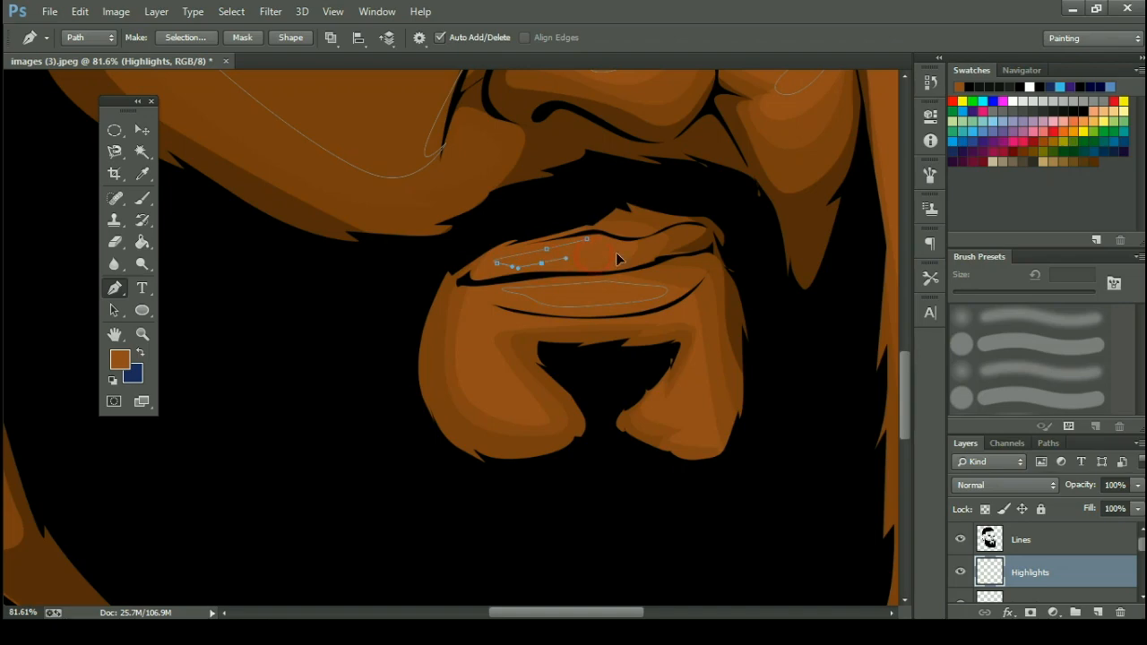
{"action": "left_click", "coordinate": [587, 239]}
Trace a closed highlight path along the ear's outer rim, from its upper curve down toward the lobe and back outside the outline.
{"action": "scroll", "coordinate": [539, 354], "scroll_direction": "down", "scroll_amount": 6}
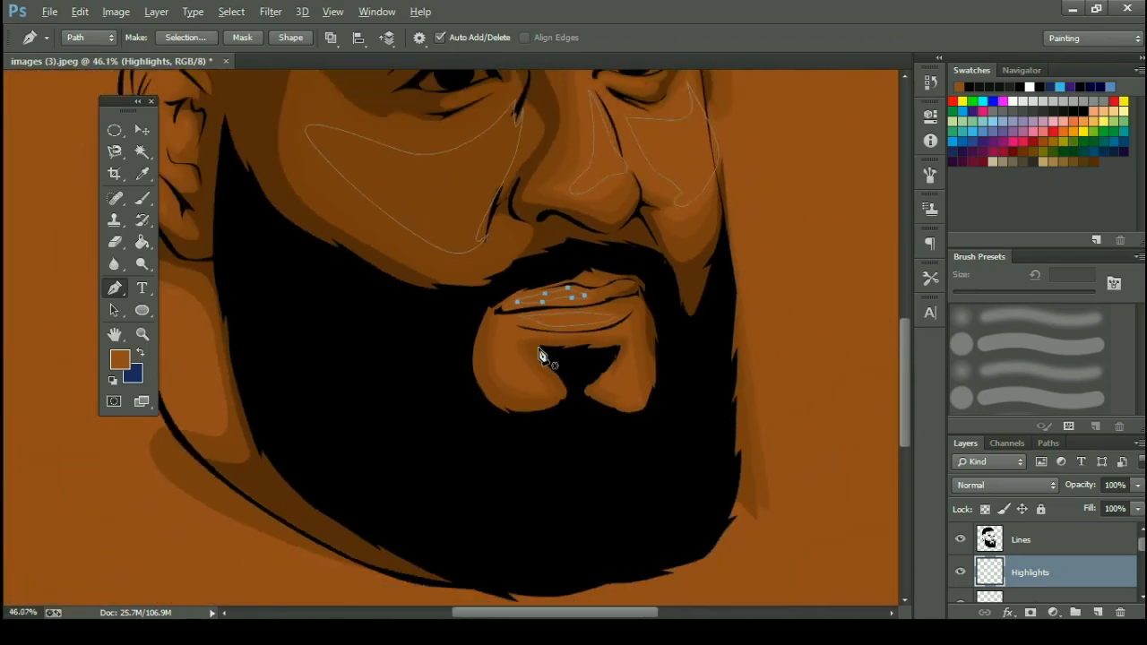
{"action": "scroll", "coordinate": [377, 232], "scroll_direction": "up", "scroll_amount": 8}
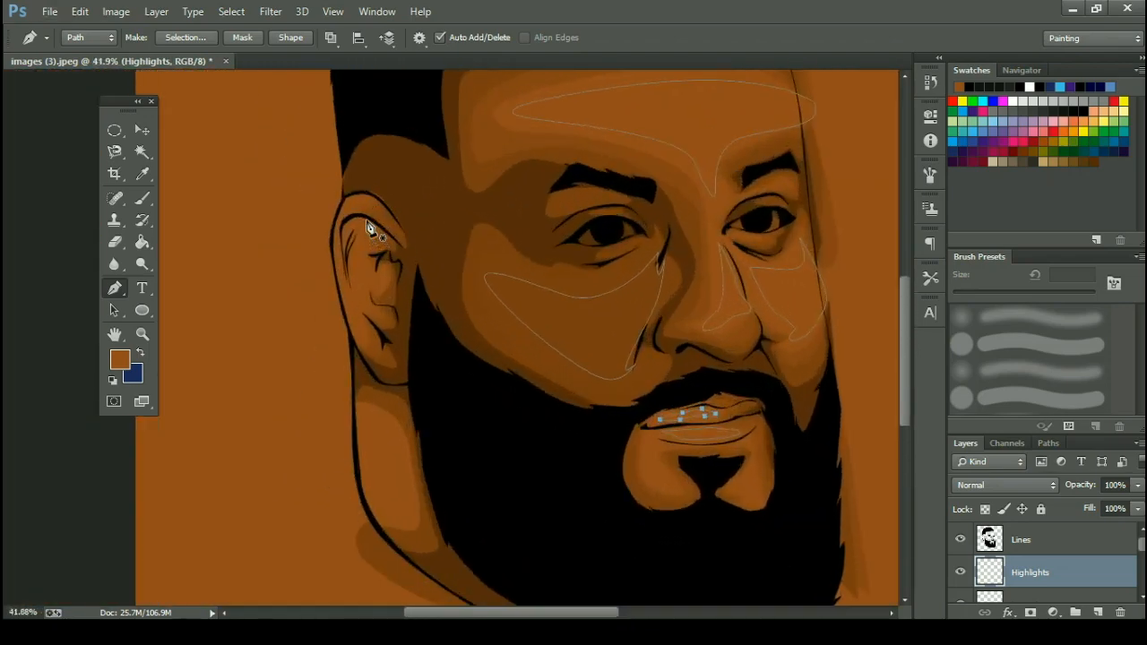
{"action": "left_click_drag", "start_coordinate": [335, 294], "coordinate": [485, 186]}
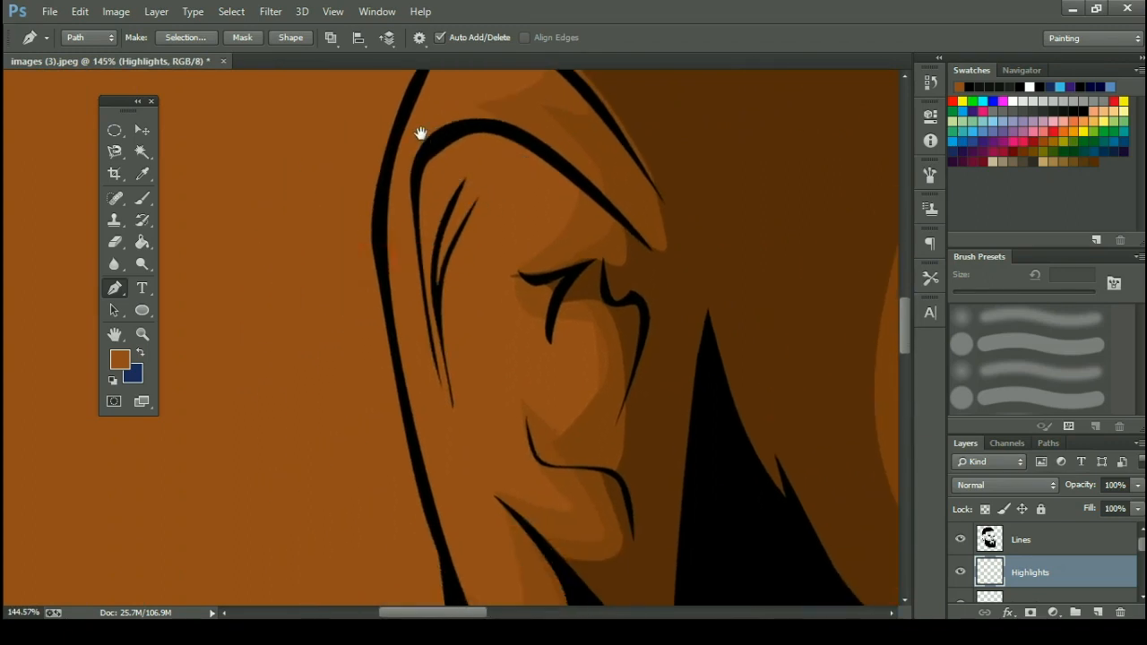
{"action": "left_click_drag", "start_coordinate": [422, 128], "coordinate": [436, 236]}
{"action": "left_click_drag", "start_coordinate": [524, 141], "coordinate": [533, 147]}
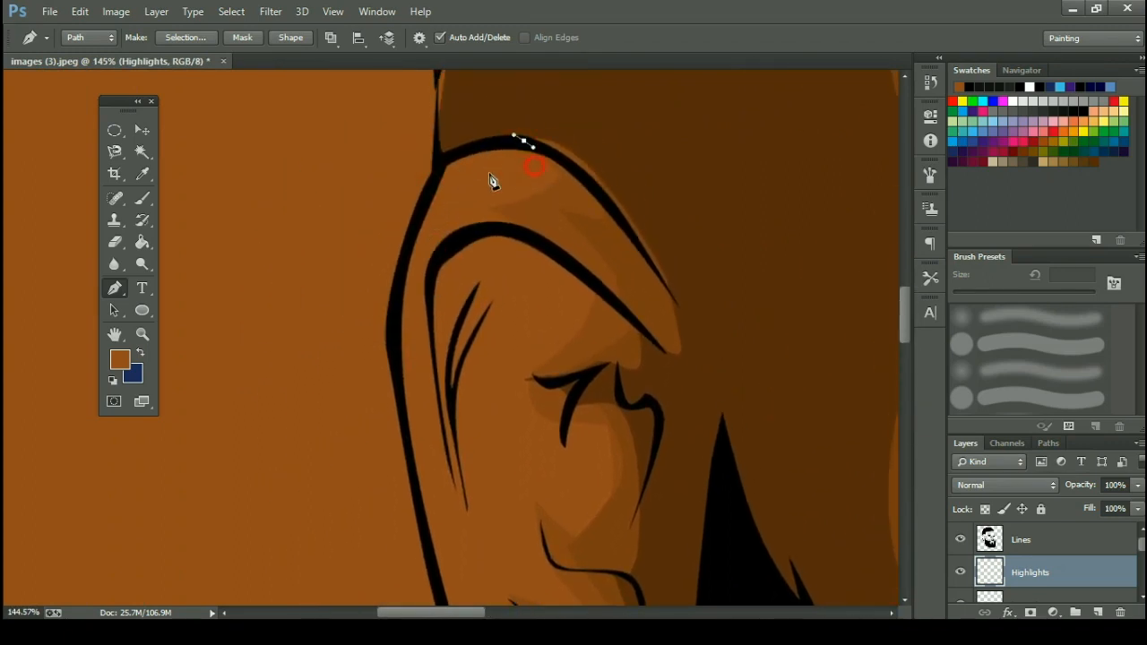
{"action": "left_click_drag", "start_coordinate": [422, 245], "coordinate": [362, 151]}
{"action": "left_click_drag", "start_coordinate": [405, 335], "coordinate": [433, 419]}
{"action": "left_click_drag", "start_coordinate": [421, 557], "coordinate": [397, 508]}
{"action": "left_click", "coordinate": [287, 188]}
{"action": "left_click_drag", "start_coordinate": [286, 203], "coordinate": [320, 437]}
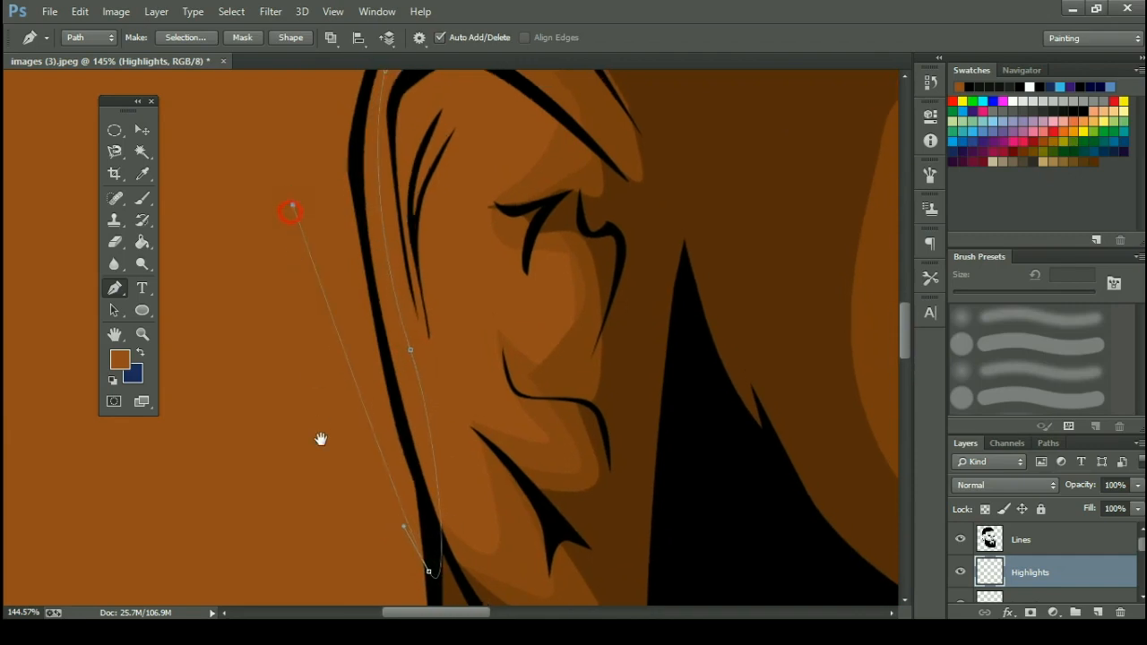
{"action": "left_click_drag", "start_coordinate": [361, 295], "coordinate": [435, 192]}
{"action": "left_click", "coordinate": [513, 190]}
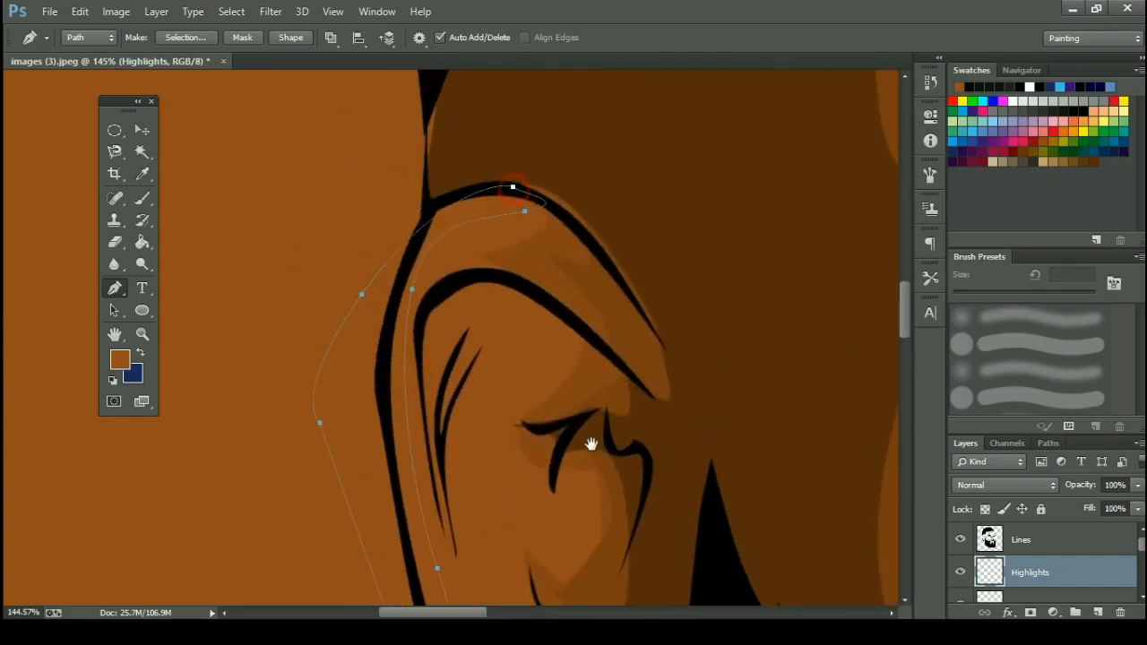
Trace two small closed highlight paths inside the ear, one in the upper hollow and one above the lobe.
{"action": "left_click_drag", "start_coordinate": [592, 443], "coordinate": [546, 256]}
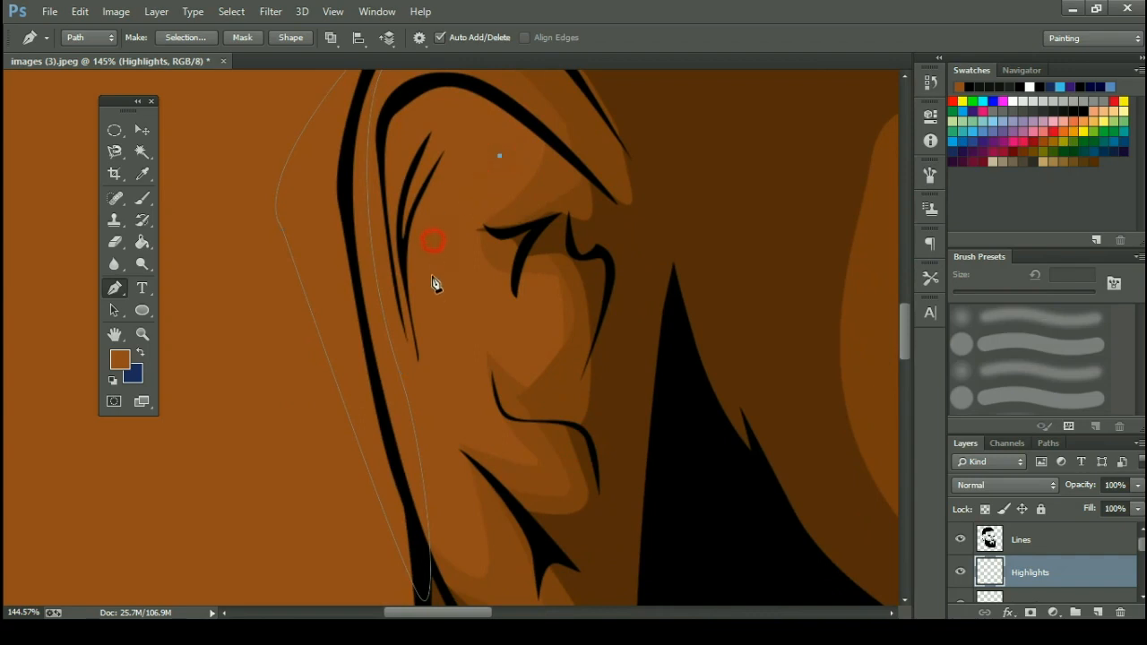
{"action": "left_click_drag", "start_coordinate": [448, 325], "coordinate": [452, 299]}
{"action": "left_click_drag", "start_coordinate": [469, 235], "coordinate": [531, 153]}
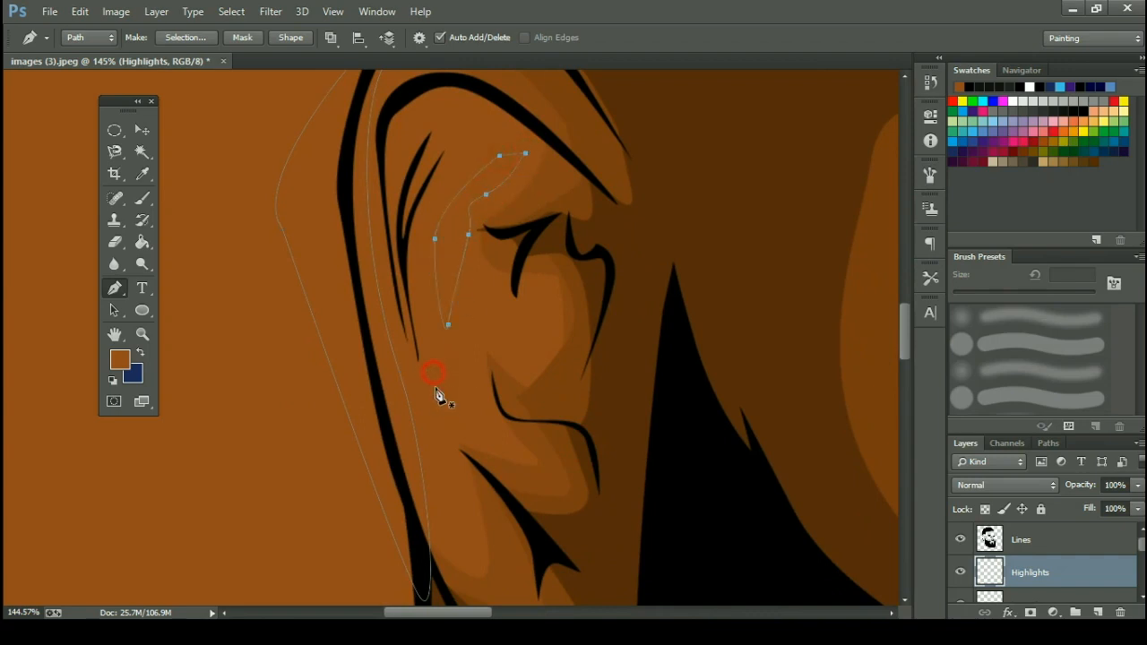
{"action": "left_click_drag", "start_coordinate": [434, 372], "coordinate": [437, 379]}
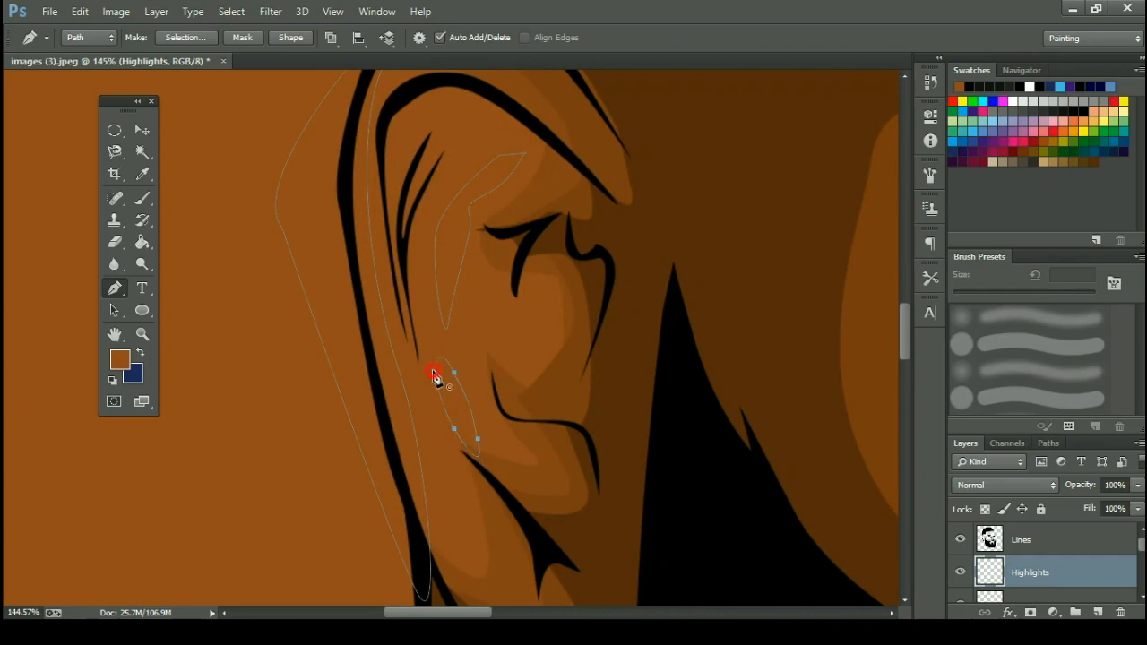
Try filling all the highlight paths with a brighter orange-brown based on the colour sampled from the neck.
{"action": "scroll", "coordinate": [487, 333], "scroll_direction": "down", "scroll_amount": 10}
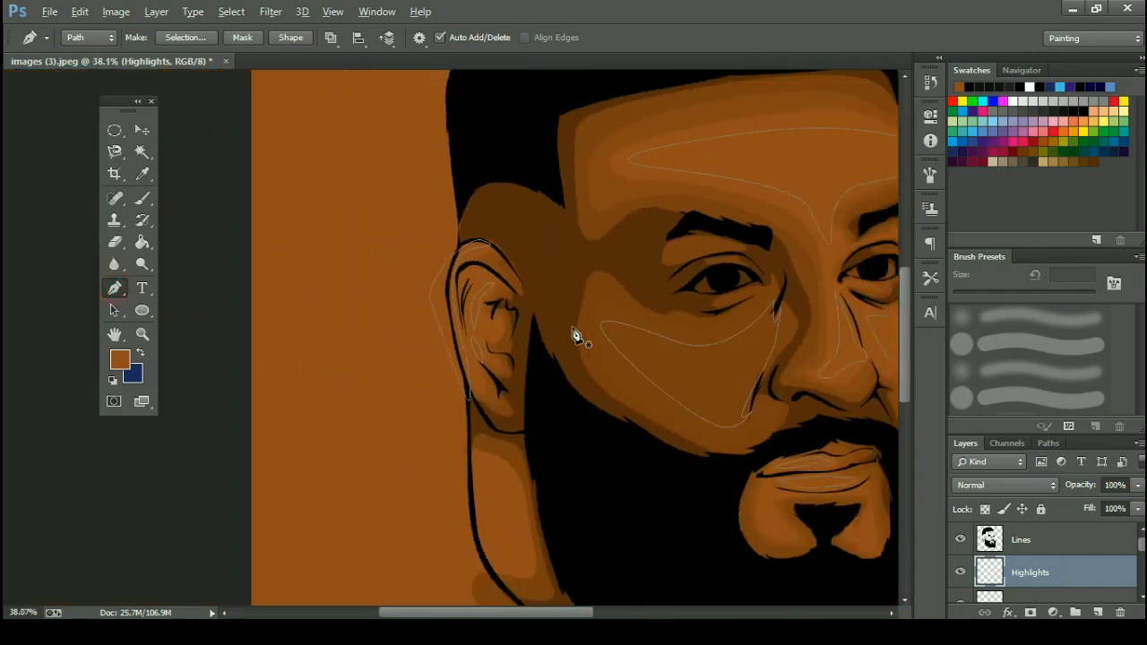
{"action": "right_click", "coordinate": [810, 291]}
{"action": "left_click", "coordinate": [856, 303]}
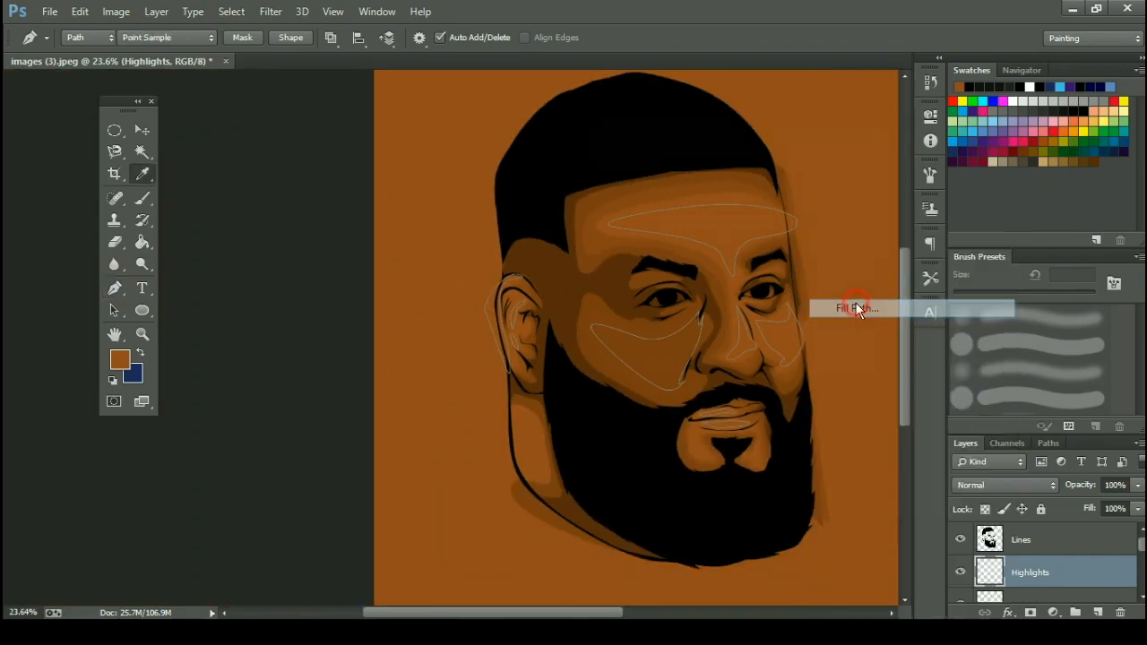
{"action": "left_click_drag", "start_coordinate": [780, 120], "coordinate": [918, 120]}
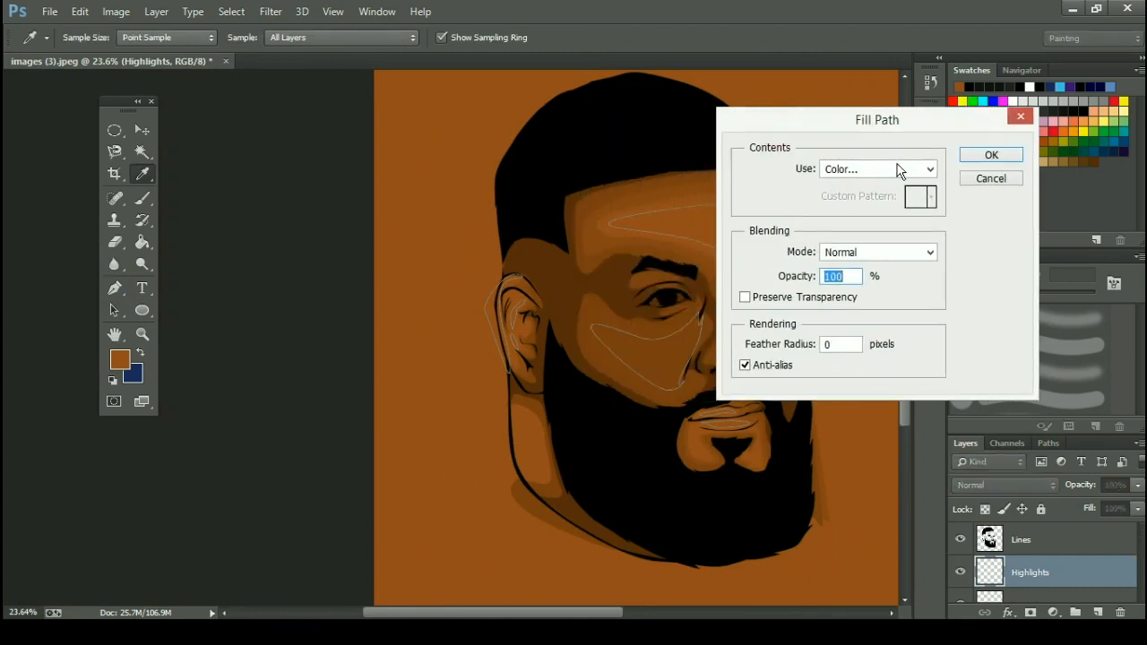
{"action": "left_click", "coordinate": [825, 168]}
{"action": "left_click", "coordinate": [896, 224]}
{"action": "left_click", "coordinate": [845, 169]}
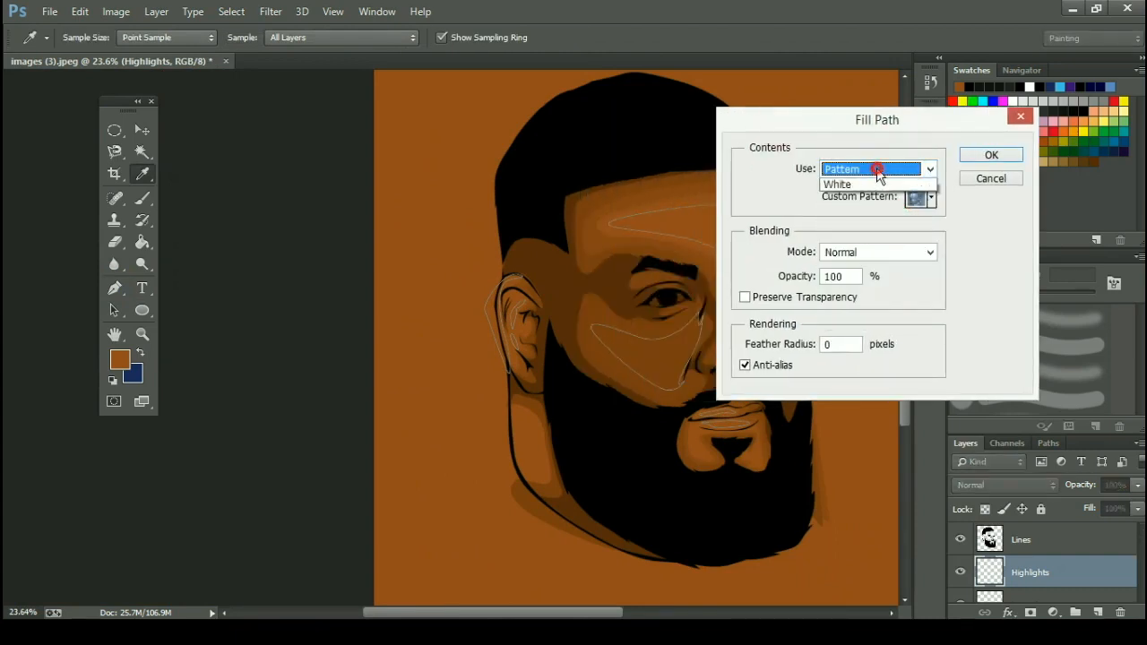
{"action": "left_click", "coordinate": [869, 213]}
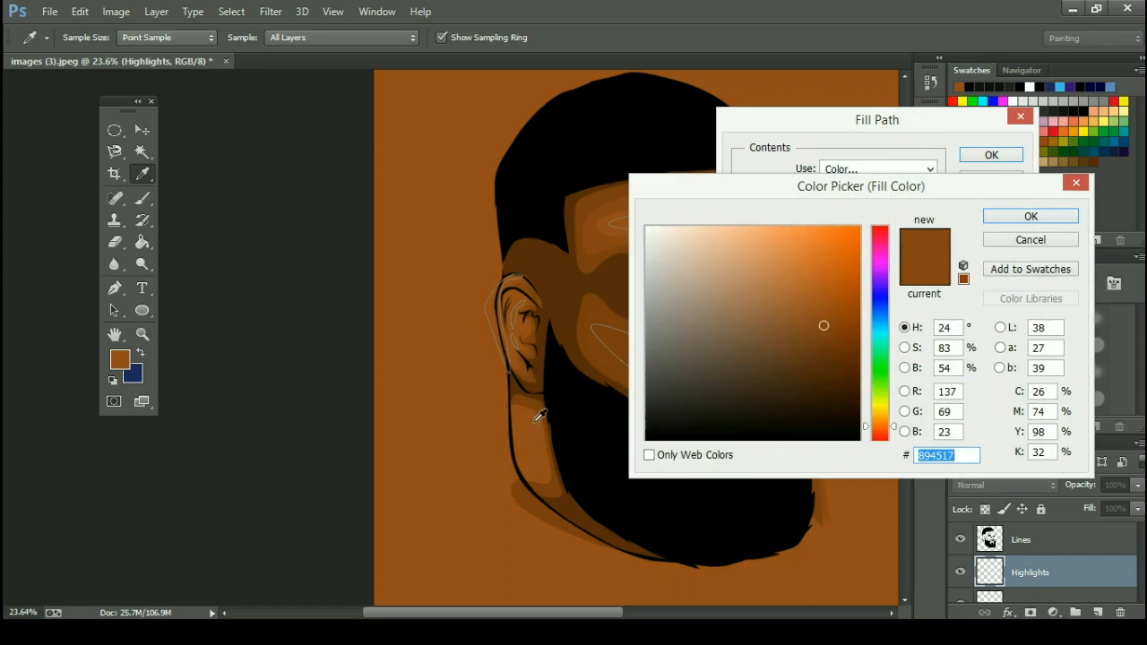
{"action": "left_click", "coordinate": [532, 427]}
{"action": "left_click_drag", "start_coordinate": [817, 298], "coordinate": [815, 297]}
{"action": "key", "text": "Return"}
{"action": "key", "text": "Return"}
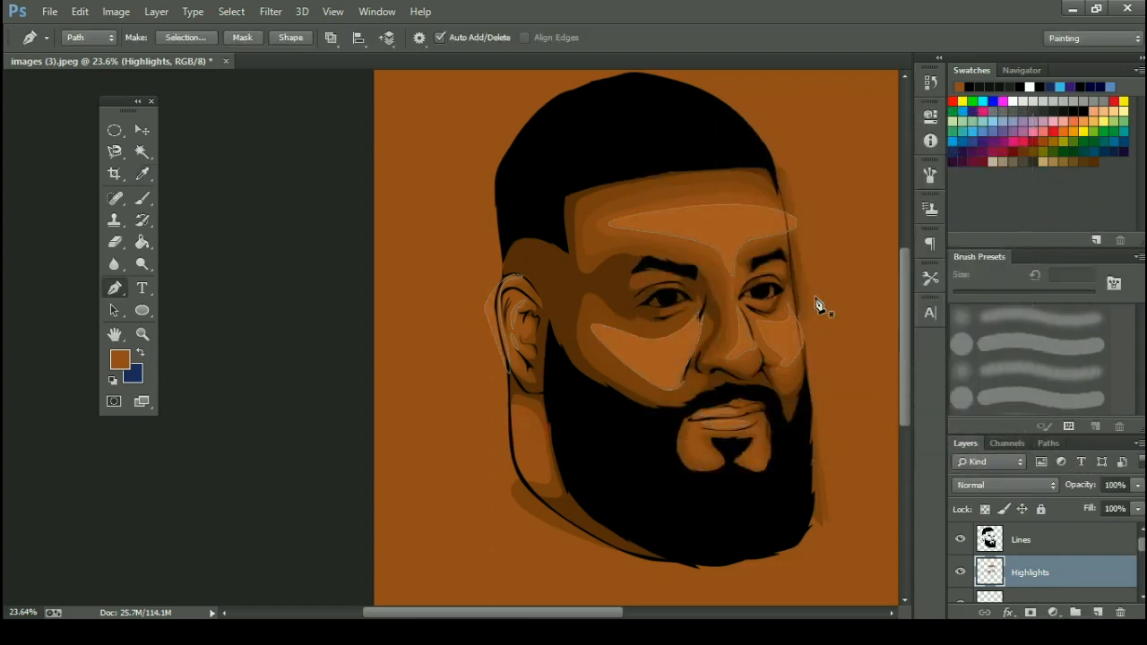
Fill all the highlight paths with the orange-brown a4541e, picked slightly lighter than the sampled neck colour, and dismiss the path.
{"action": "right_click", "coordinate": [742, 231]}
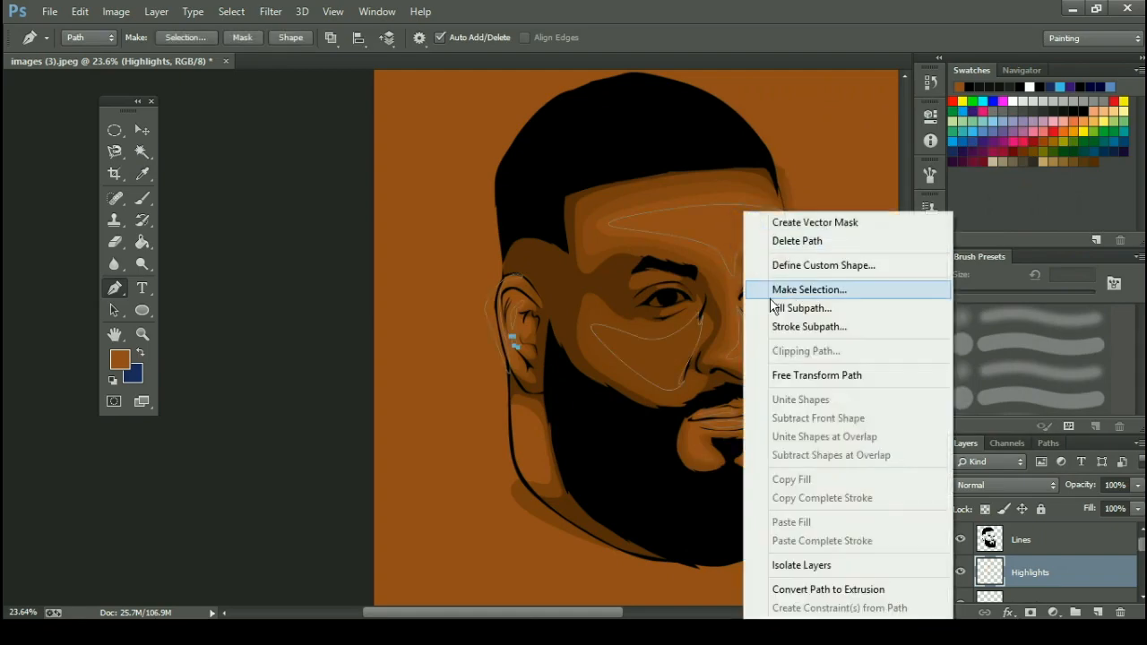
{"action": "left_click", "coordinate": [801, 308]}
{"action": "left_click", "coordinate": [851, 168]}
{"action": "left_click", "coordinate": [850, 220]}
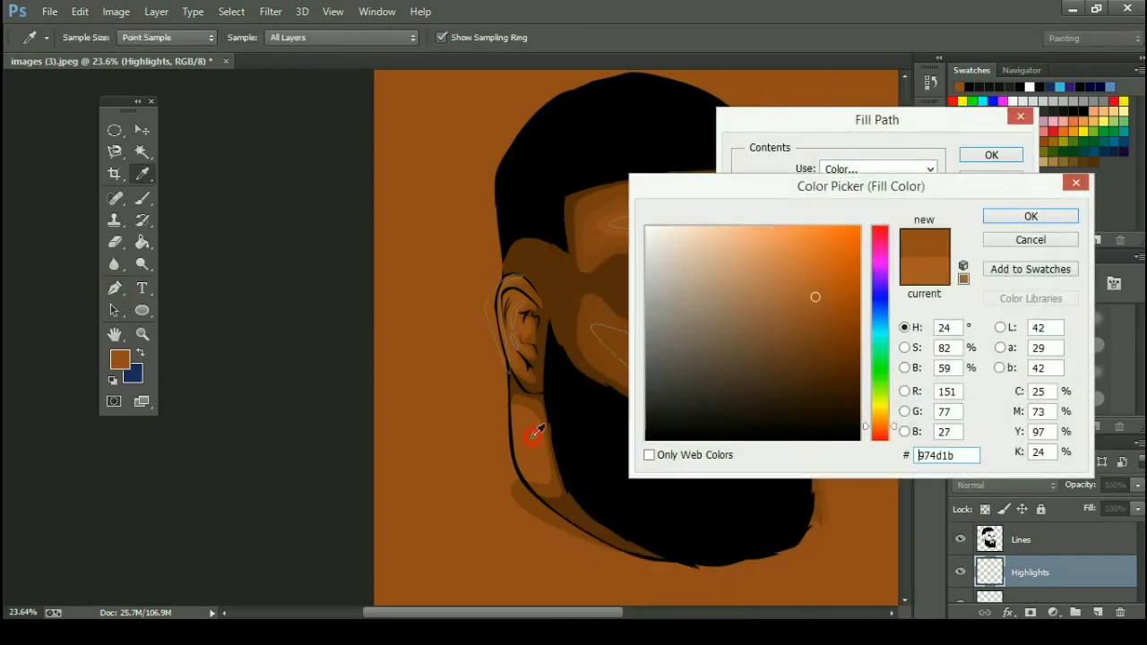
{"action": "left_click_drag", "start_coordinate": [820, 307], "coordinate": [819, 302]}
{"action": "key", "text": "Return"}
{"action": "key", "text": "Return"}
{"action": "key", "text": "Return"}
Try tracing a small path around the cheek highlight's tip at the inner eye crease and converting it to a selection.
{"action": "scroll", "coordinate": [450, 328], "scroll_direction": "down", "scroll_amount": 7}
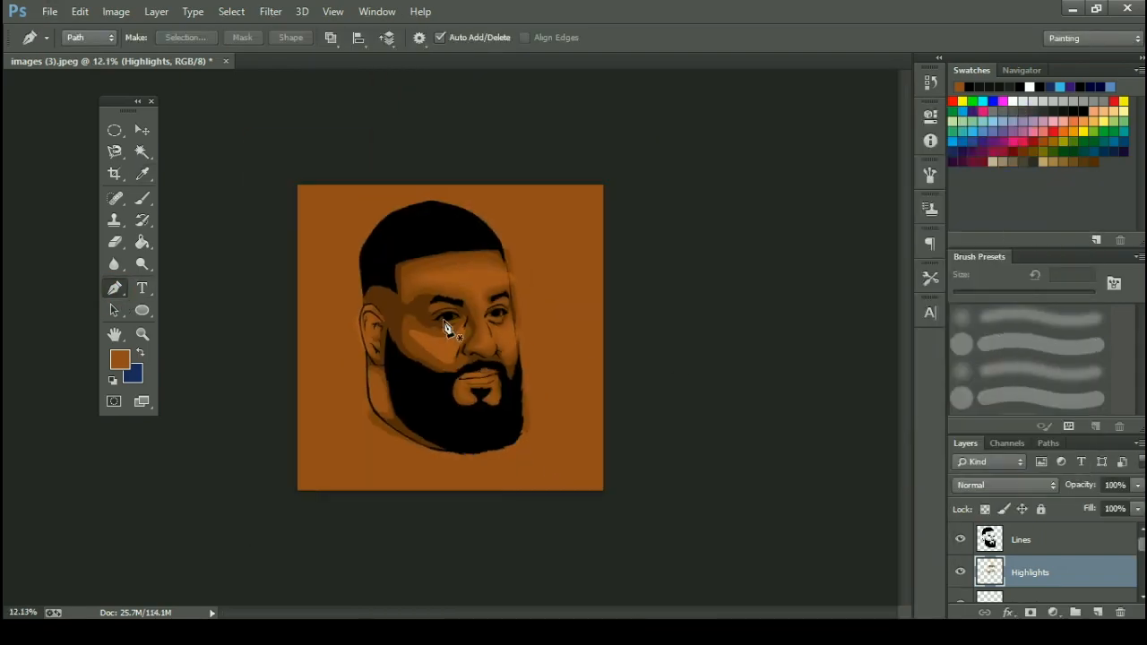
{"action": "scroll", "coordinate": [457, 332], "scroll_direction": "up", "scroll_amount": 19}
{"action": "left_click", "coordinate": [508, 342]}
{"action": "left_click", "coordinate": [510, 318]}
{"action": "left_click_drag", "start_coordinate": [497, 266], "coordinate": [509, 254]}
{"action": "left_click", "coordinate": [527, 277]}
{"action": "left_click", "coordinate": [508, 340]}
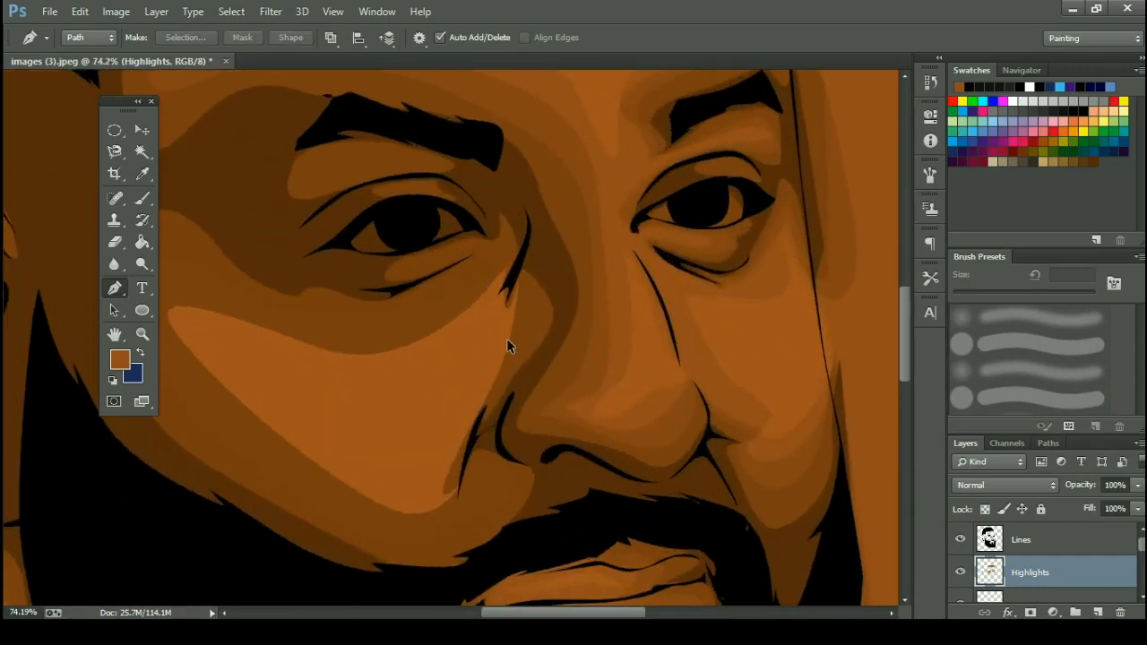
{"action": "key", "text": "ctrl+Return"}
{"action": "scroll", "coordinate": [512, 358], "scroll_direction": "down", "scroll_amount": 5}
{"action": "scroll", "coordinate": [607, 360], "scroll_direction": "up", "scroll_amount": 4}
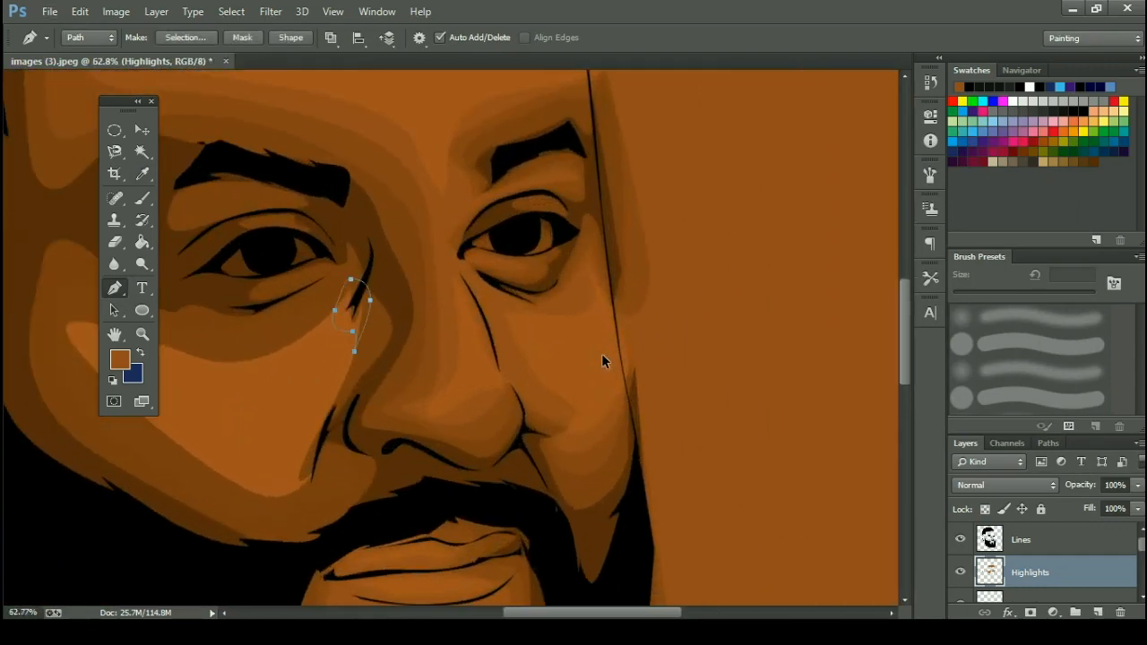
Undo the small path and selection at the tip of the cheek highlight.
{"action": "key", "text": "ctrl+shift+z"}
{"action": "key", "text": "ctrl+shift+z"}
{"action": "scroll", "coordinate": [304, 400], "scroll_direction": "down", "scroll_amount": 6}
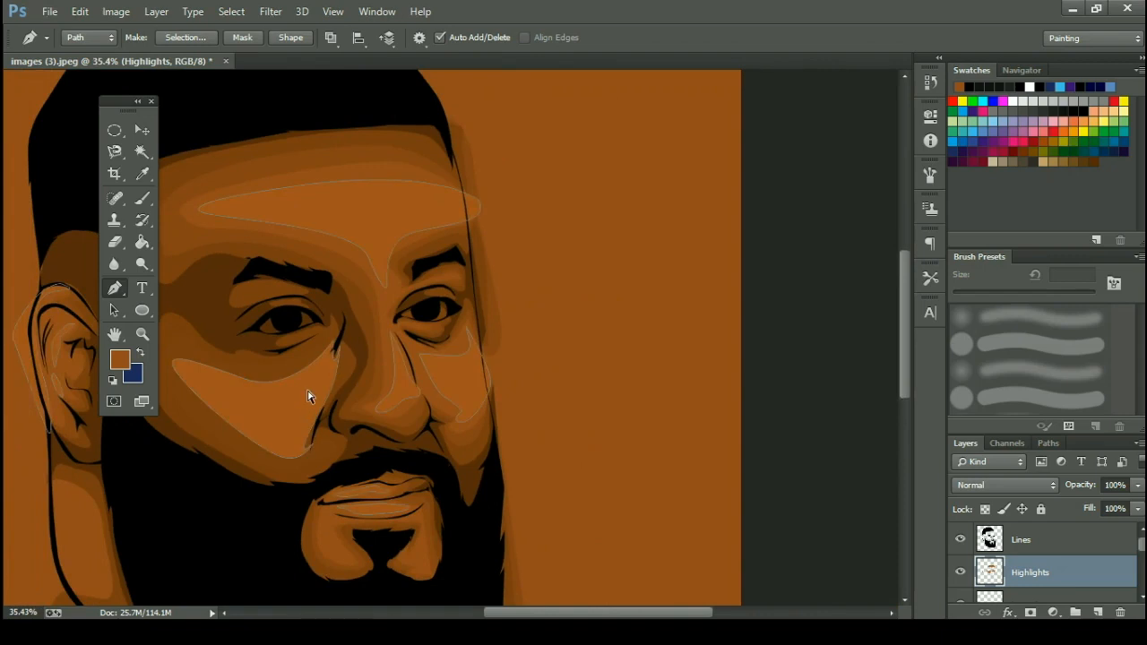
Select the near-cheek highlight with the Magic Wand, refill it with a darker brown foreground colour, and deselect.
{"action": "key", "text": "w"}
{"action": "left_click", "coordinate": [313, 395]}
{"action": "left_click", "coordinate": [119, 359]}
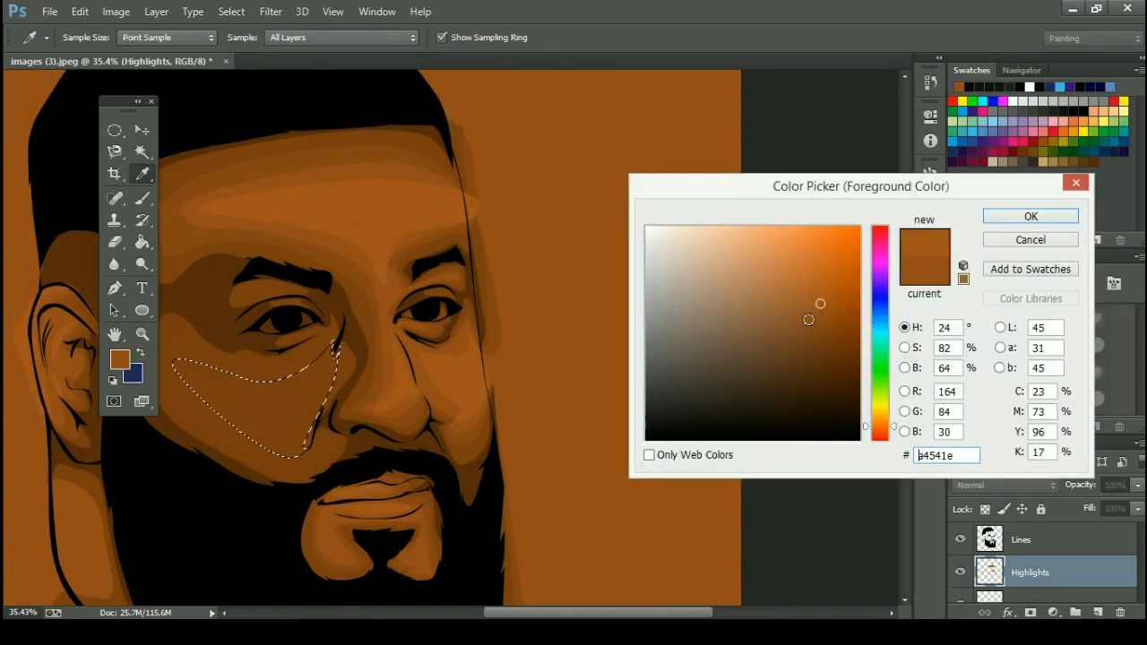
{"action": "key", "text": "Return"}
{"action": "key", "text": "g"}
{"action": "left_click", "coordinate": [287, 413]}
{"action": "key", "text": "ctrl+d"}
Trace a closed oval highlight path on the neck below the ear, extending past the outer neck line.
{"action": "scroll", "coordinate": [284, 405], "scroll_direction": "down", "scroll_amount": 7}
{"action": "scroll", "coordinate": [369, 408], "scroll_direction": "up", "scroll_amount": 9}
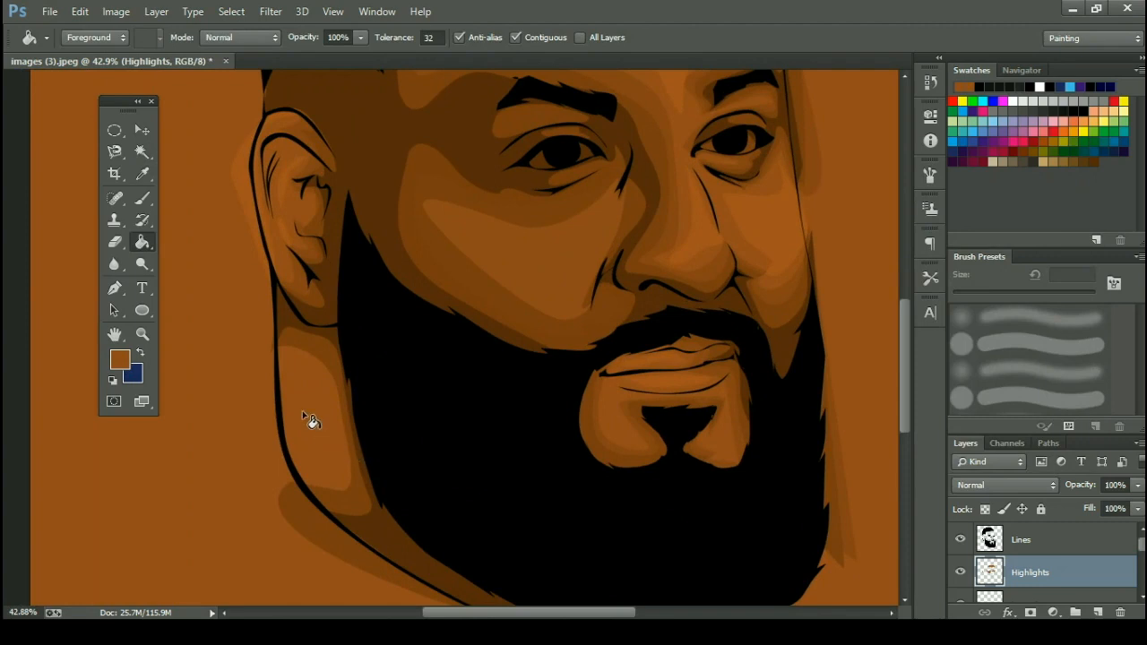
{"action": "key", "text": "p"}
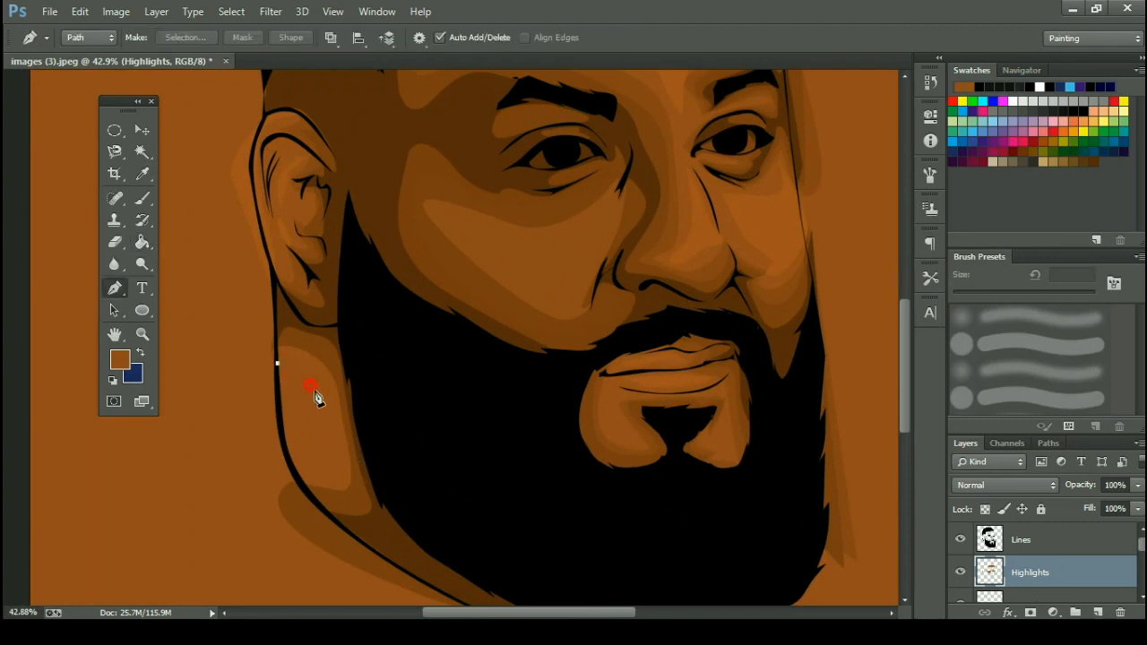
{"action": "left_click_drag", "start_coordinate": [328, 457], "coordinate": [259, 461]}
{"action": "left_click", "coordinate": [255, 418]}
{"action": "left_click", "coordinate": [278, 363]}
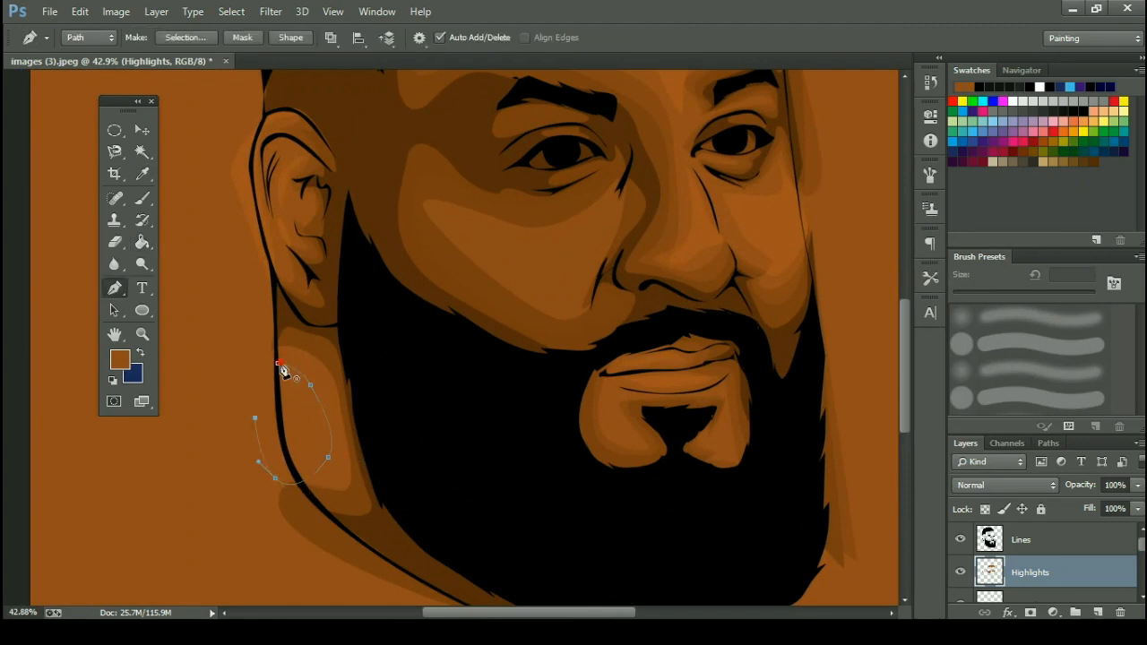
Fill the oval neck path with a custom colour slightly lighter than the brown sampled from the neck, and clear the path.
{"action": "right_click", "coordinate": [444, 307]}
{"action": "left_click", "coordinate": [502, 307]}
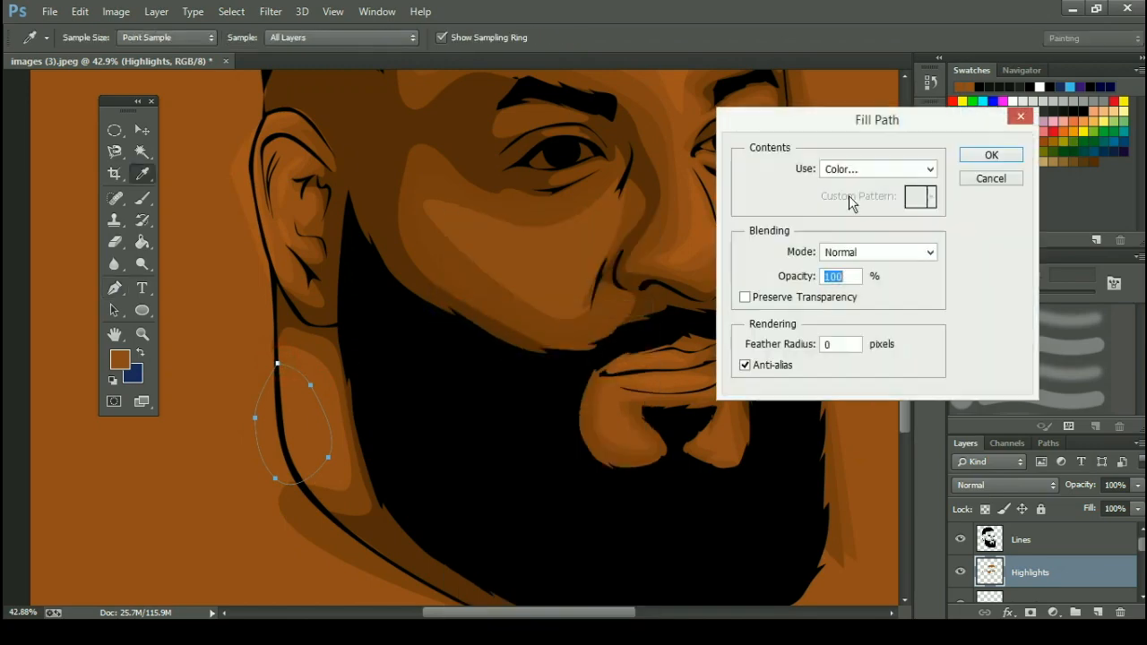
{"action": "left_click", "coordinate": [865, 170]}
{"action": "left_click", "coordinate": [871, 213]}
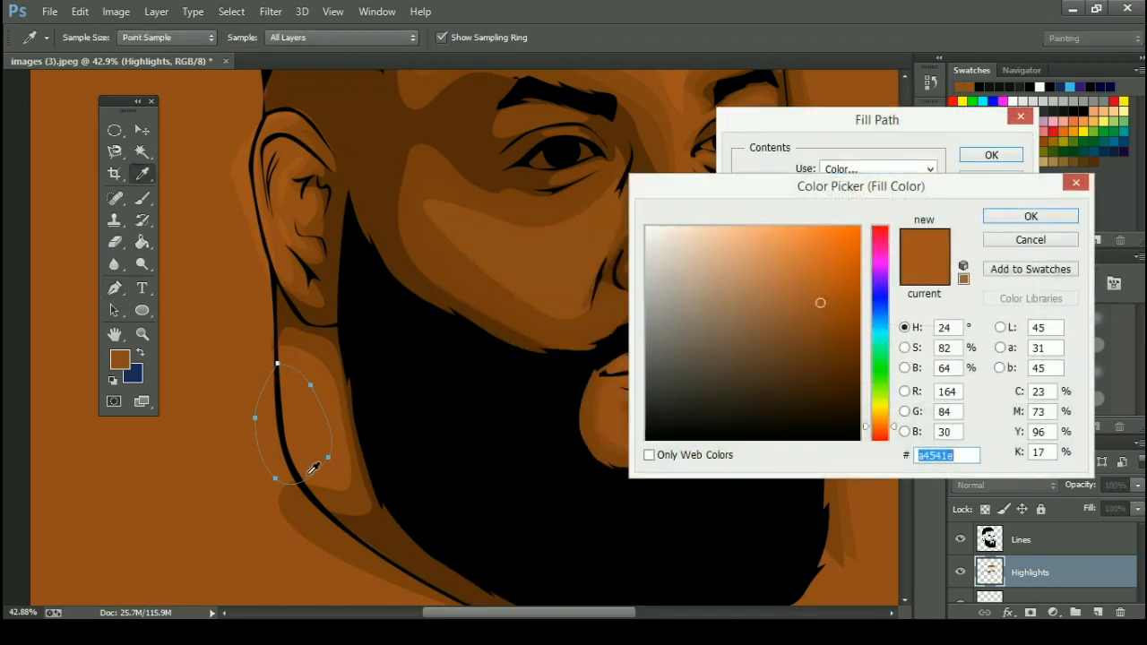
{"action": "left_click", "coordinate": [313, 445]}
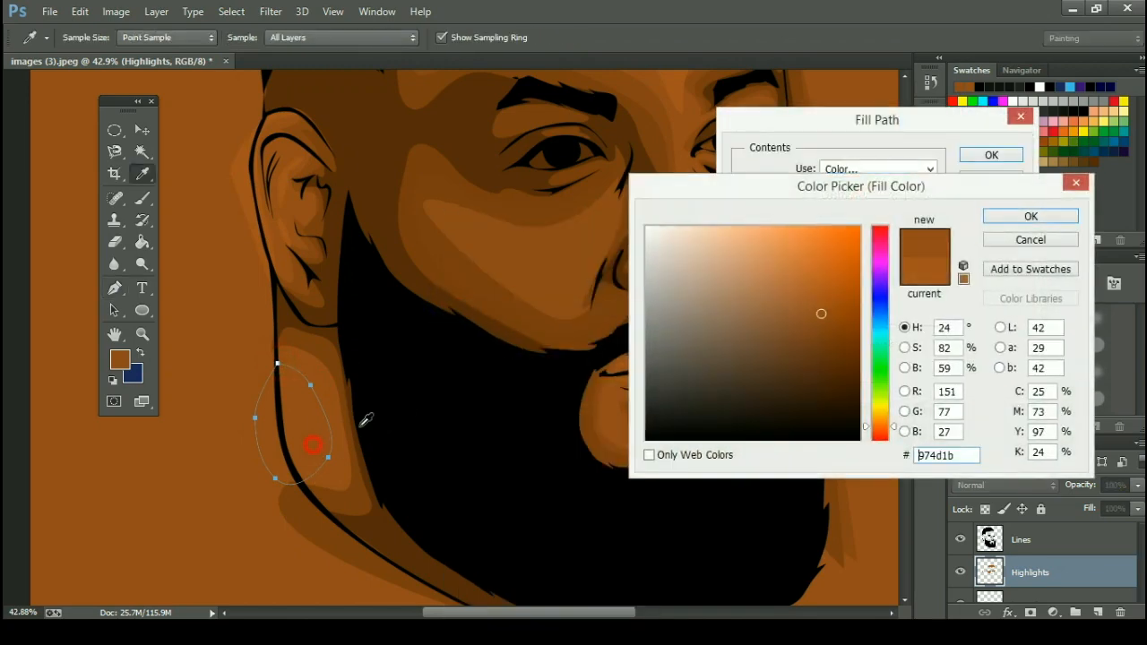
{"action": "left_click", "coordinate": [819, 306]}
{"action": "key", "text": "Return"}
{"action": "key", "text": "Return"}
{"action": "key", "text": "Return"}
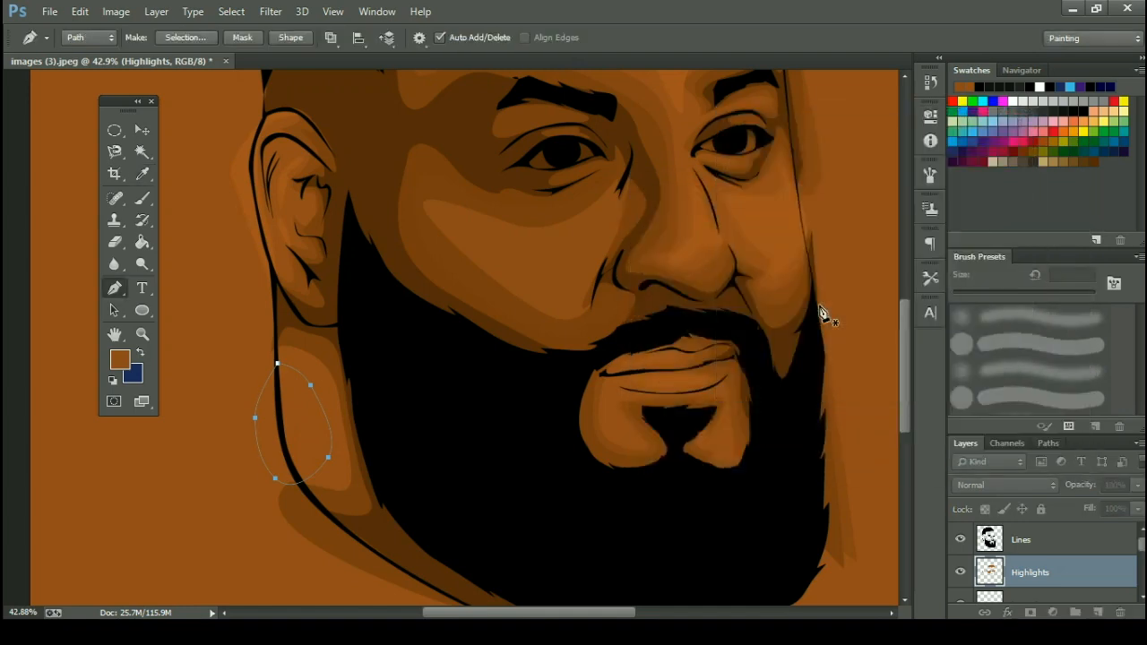
Select the near-cheek highlight with the Magic Wand, slightly reduce its saturation using Hue/Saturation, and deselect.
{"action": "scroll", "coordinate": [468, 430], "scroll_direction": "down", "scroll_amount": 5}
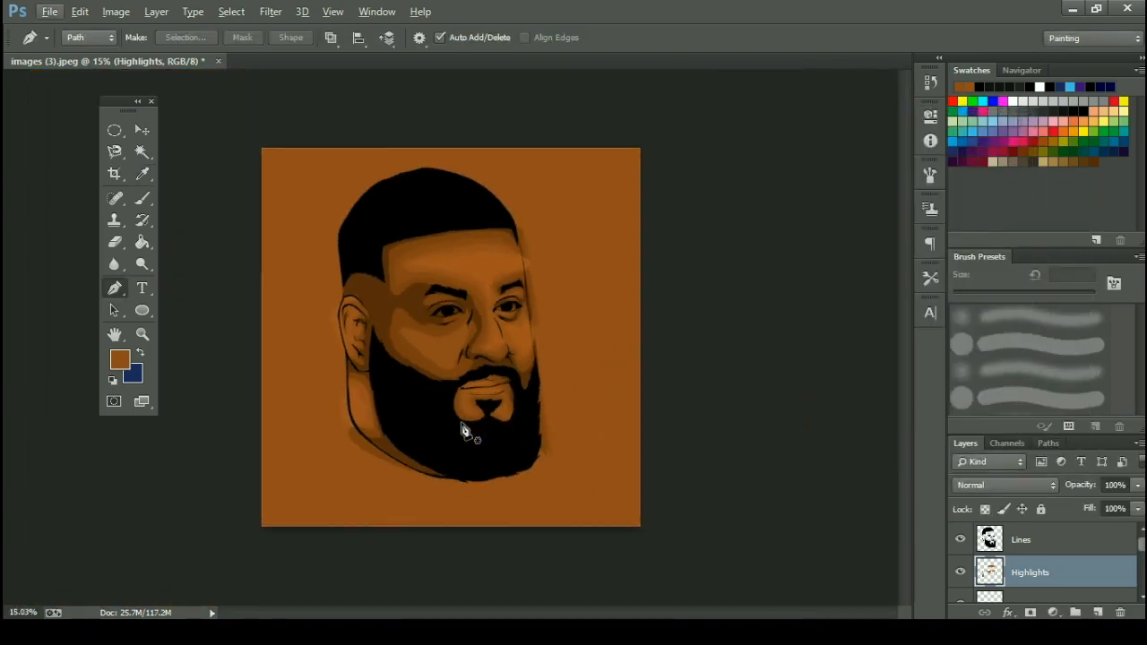
{"action": "scroll", "coordinate": [510, 346], "scroll_direction": "up", "scroll_amount": 3}
{"action": "scroll", "coordinate": [464, 354], "scroll_direction": "up", "scroll_amount": 1}
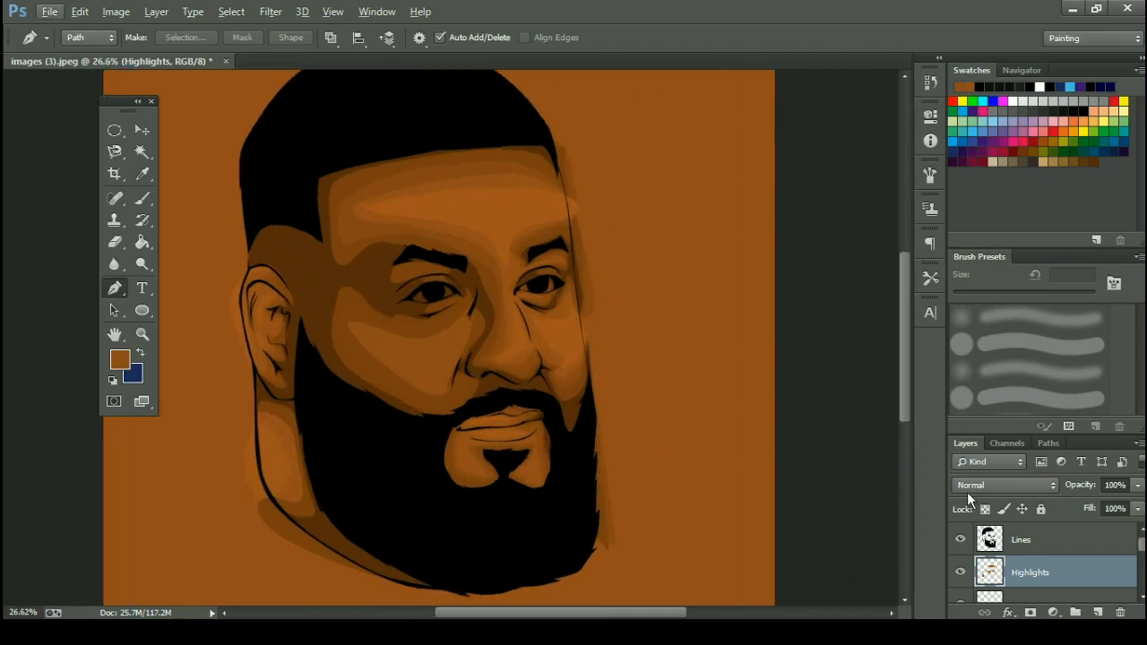
{"action": "key", "text": "w"}
{"action": "key", "text": "alt+w"}
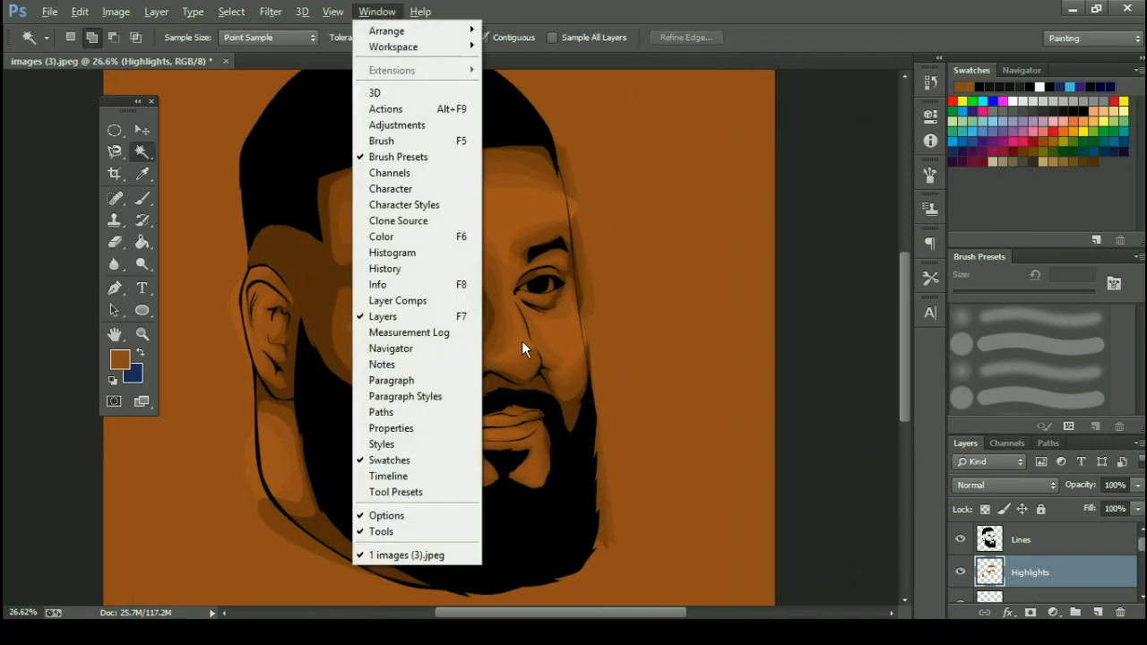
{"action": "left_click", "coordinate": [658, 349]}
{"action": "left_click", "coordinate": [630, 341]}
{"action": "key", "text": "ctrl+d"}
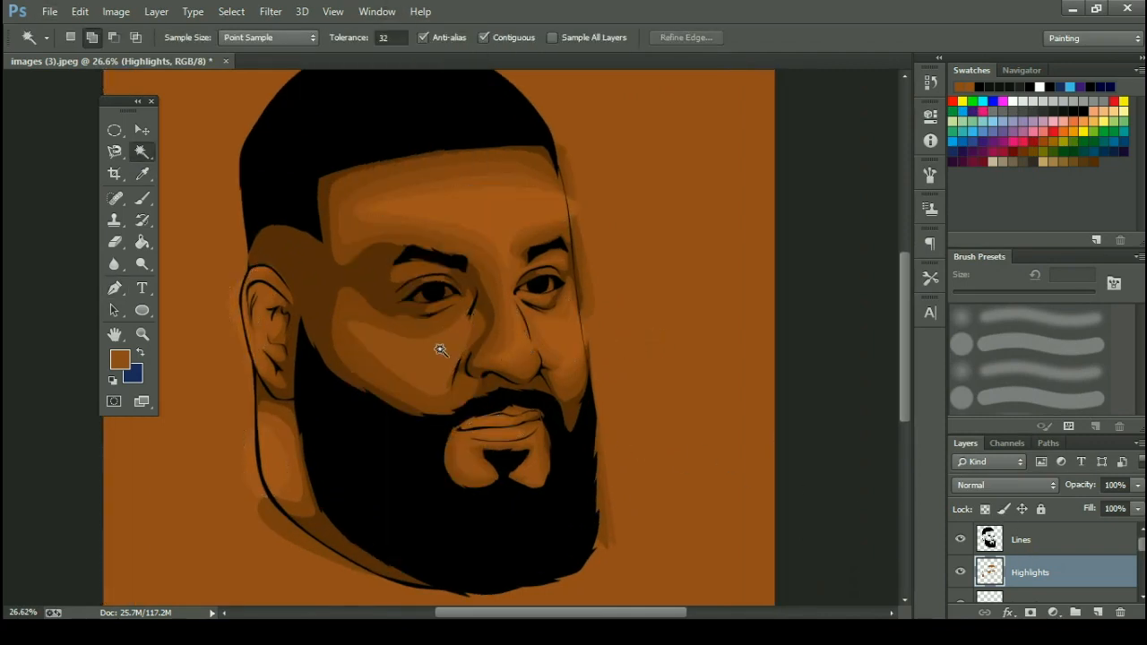
{"action": "left_click", "coordinate": [439, 349]}
{"action": "key", "text": "ctrl+u"}
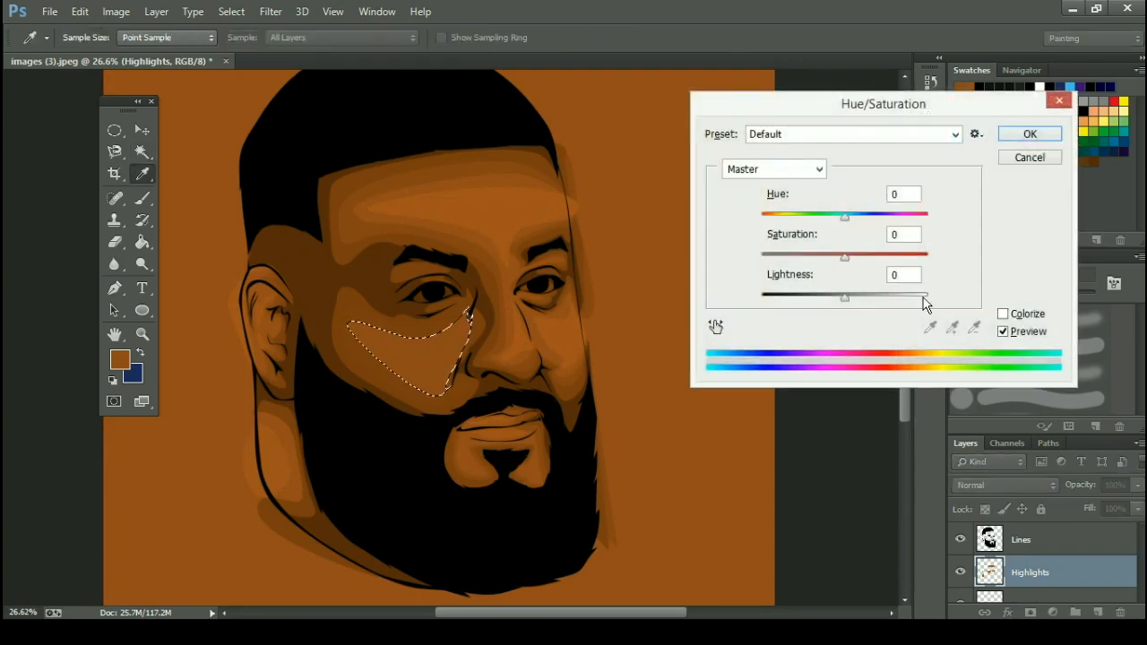
{"action": "mouse_move", "coordinate": [844, 257]}
{"action": "left_mouse_down"}
{"action": "mouse_move", "coordinate": [819, 257]}
{"action": "mouse_move", "coordinate": [835, 257]}
{"action": "left_mouse_up"}
{"action": "left_click", "coordinate": [1027, 134]}
{"action": "key", "text": "ctrl+d"}
Select the whole area outside the head outline with the Magic Wand on the Lines layer.
{"action": "scroll", "coordinate": [553, 302], "scroll_direction": "down", "scroll_amount": 3}
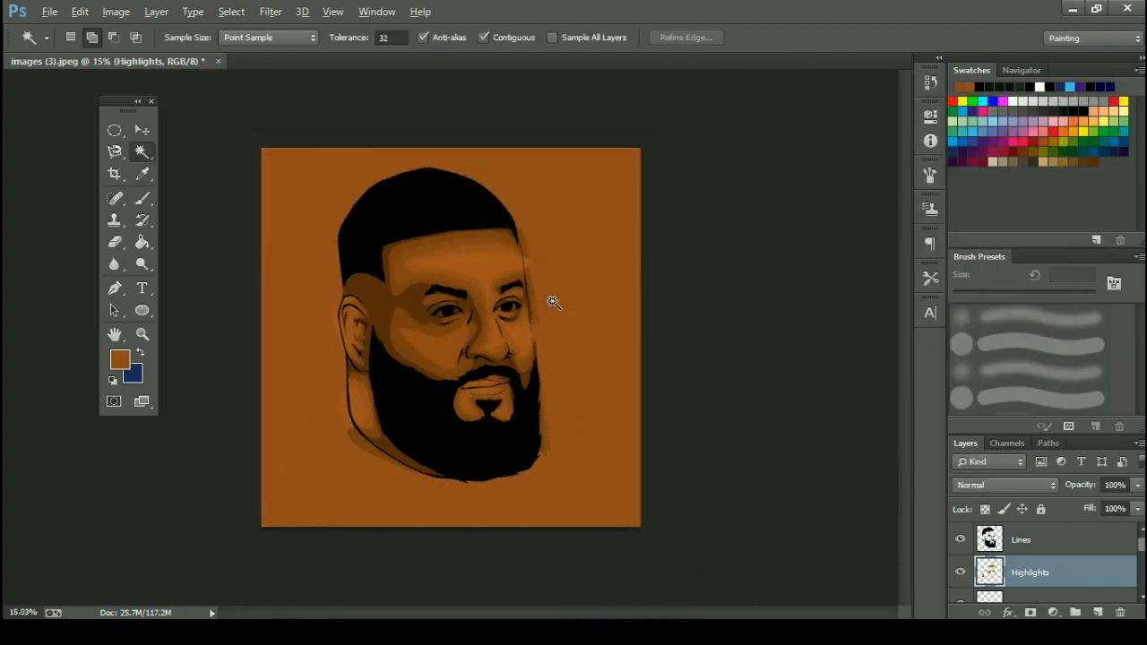
{"action": "left_click", "coordinate": [1111, 538]}
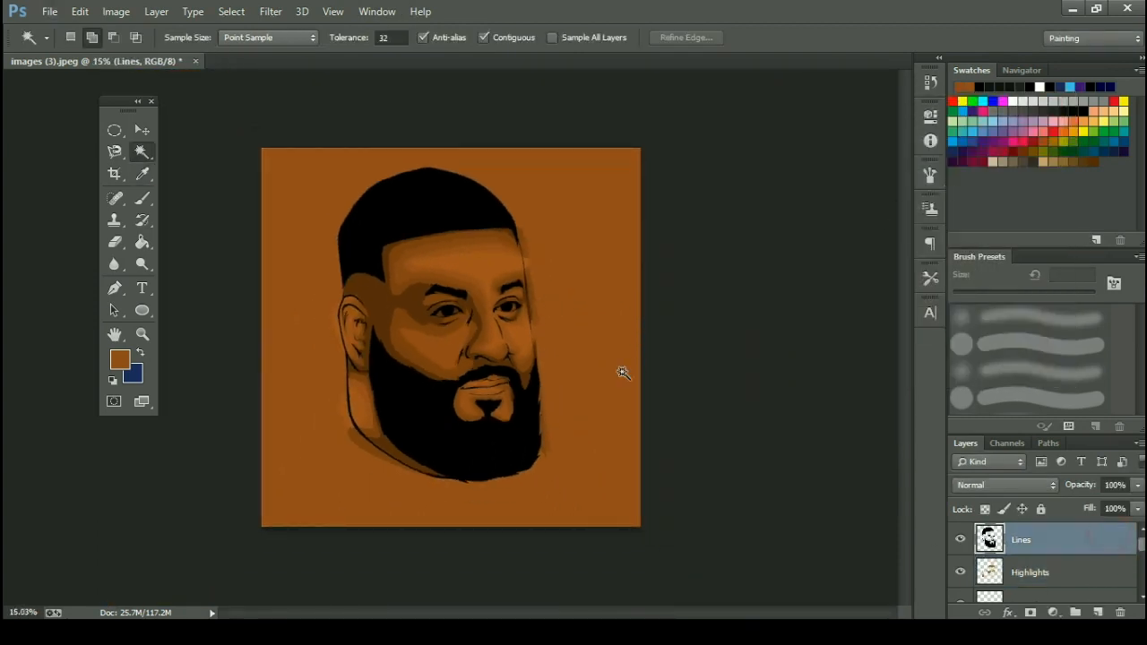
{"action": "left_click", "coordinate": [594, 332]}
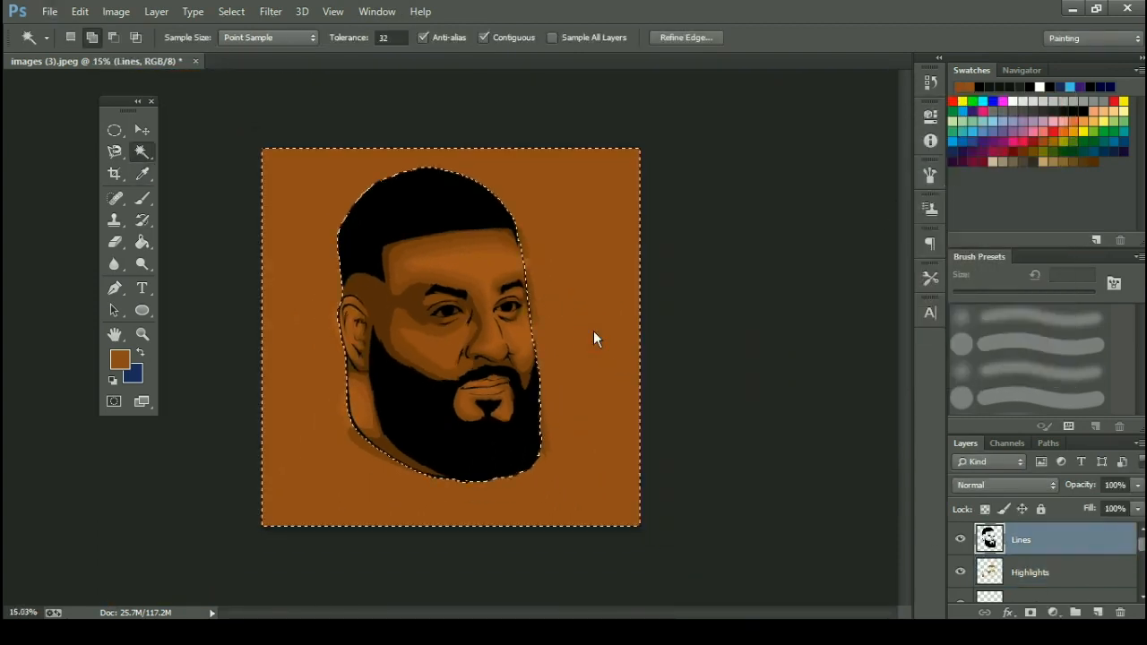
Clear the selected area outside the head from the Highlights, Layer 2 copy, Deepest shadows and Deeper layers.
{"action": "left_click", "coordinate": [1069, 574]}
{"action": "key", "text": "p"}
{"action": "scroll", "coordinate": [1068, 578], "scroll_direction": "down", "scroll_amount": 2}
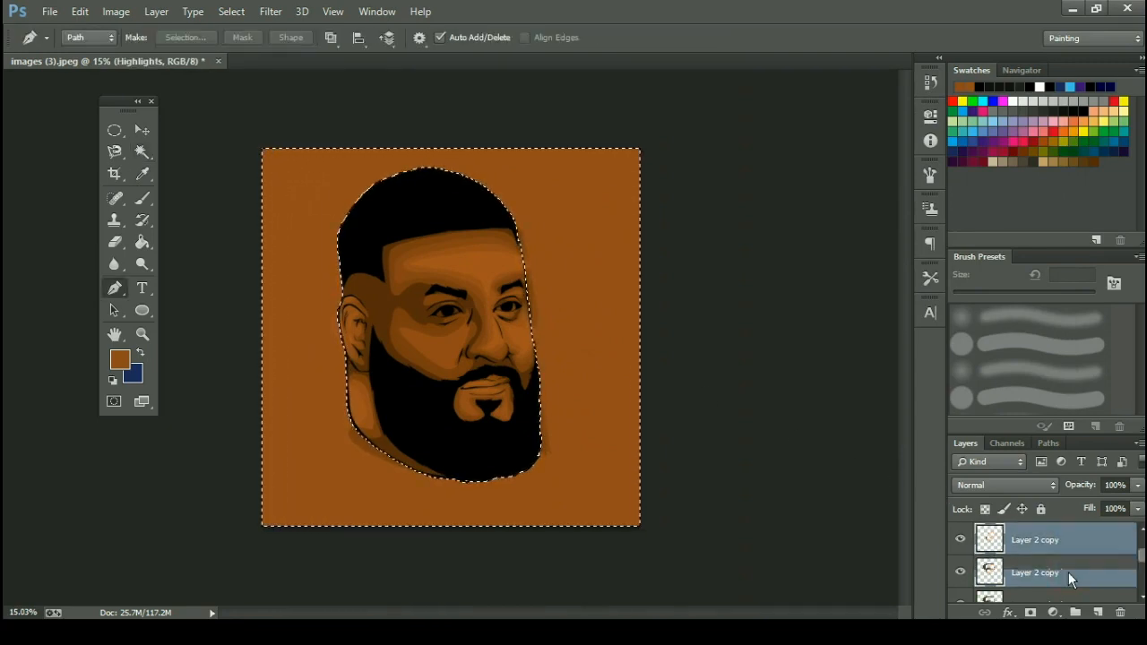
{"action": "scroll", "coordinate": [1068, 574], "scroll_direction": "down", "scroll_amount": 1}
{"action": "scroll", "coordinate": [1066, 555], "scroll_direction": "up", "scroll_amount": 2}
{"action": "scroll", "coordinate": [1066, 565], "scroll_direction": "down", "scroll_amount": 1}
{"action": "left_click", "coordinate": [1065, 572]}
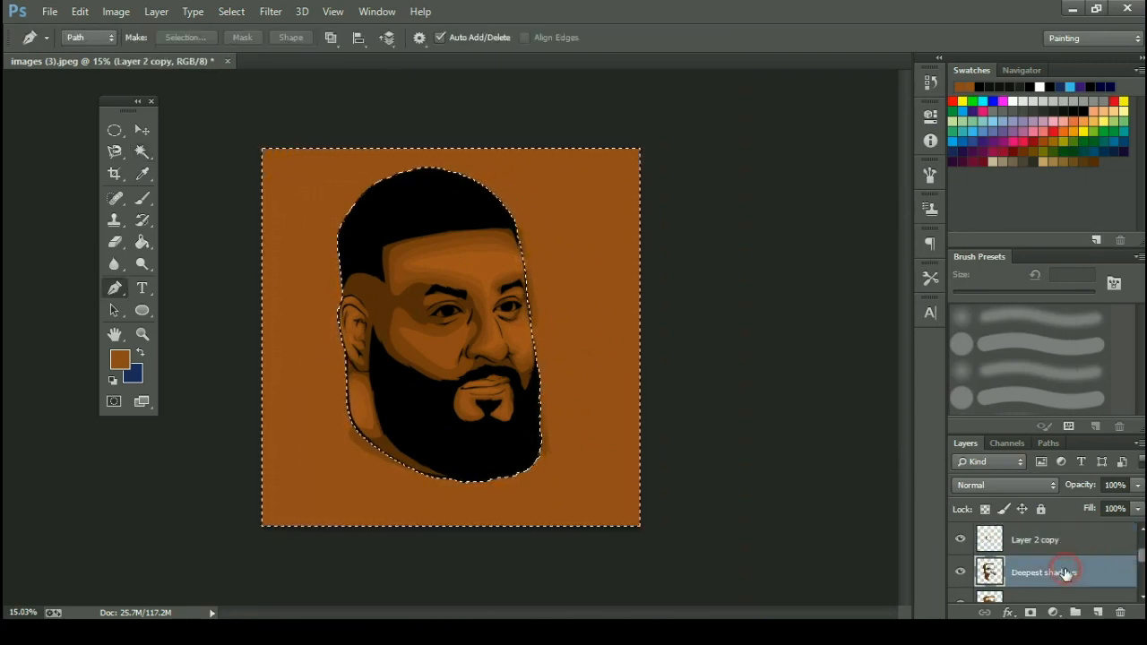
{"action": "scroll", "coordinate": [1065, 574], "scroll_direction": "down", "scroll_amount": 1}
{"action": "left_click", "coordinate": [1065, 571]}
{"action": "scroll", "coordinate": [1066, 571], "scroll_direction": "down", "scroll_amount": 1}
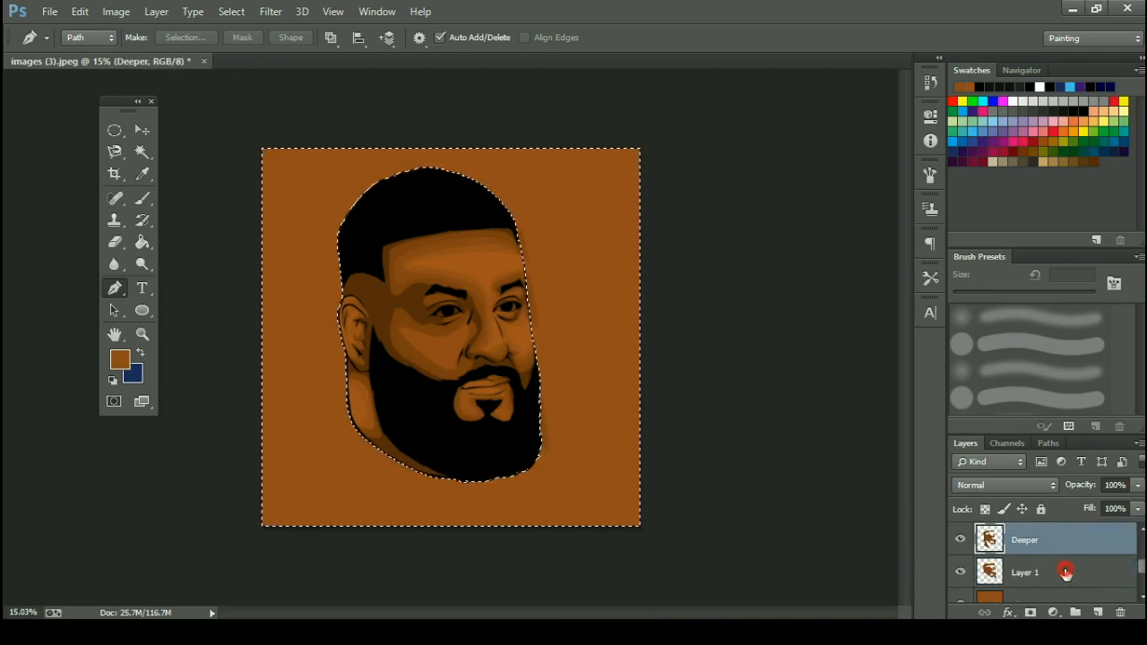
Clear the area outside the head from Layer 1 and the Skin layer, and deselect.
{"action": "left_click", "coordinate": [1065, 572]}
{"action": "scroll", "coordinate": [1065, 571], "scroll_direction": "down", "scroll_amount": 1}
{"action": "left_click", "coordinate": [1065, 572]}
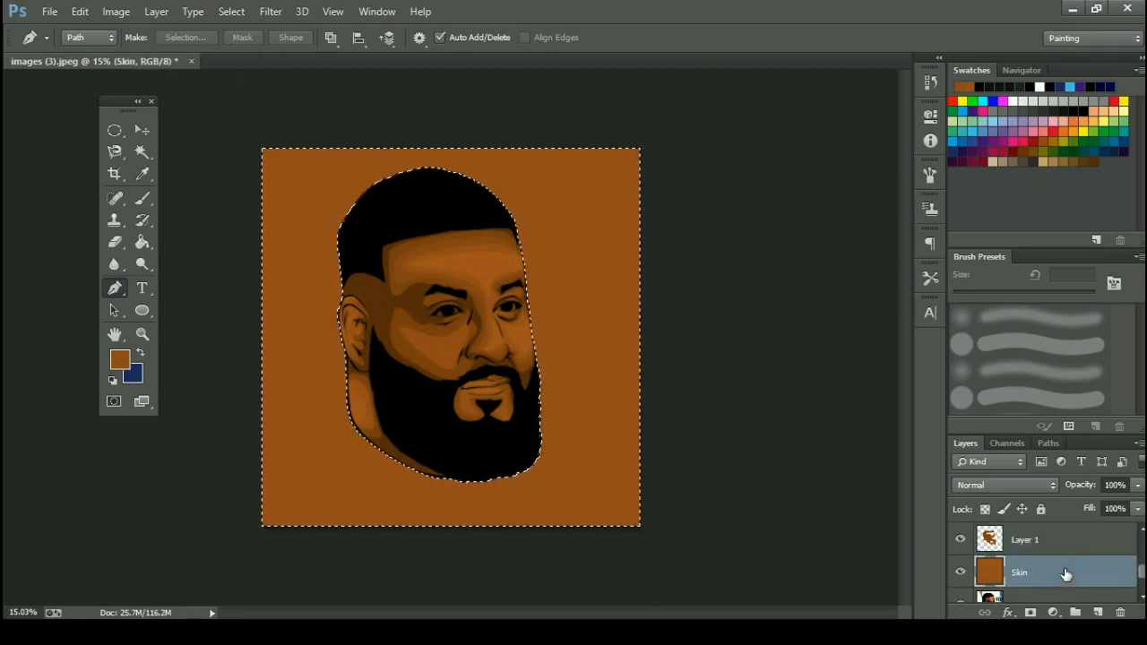
{"action": "key", "text": "Delete"}
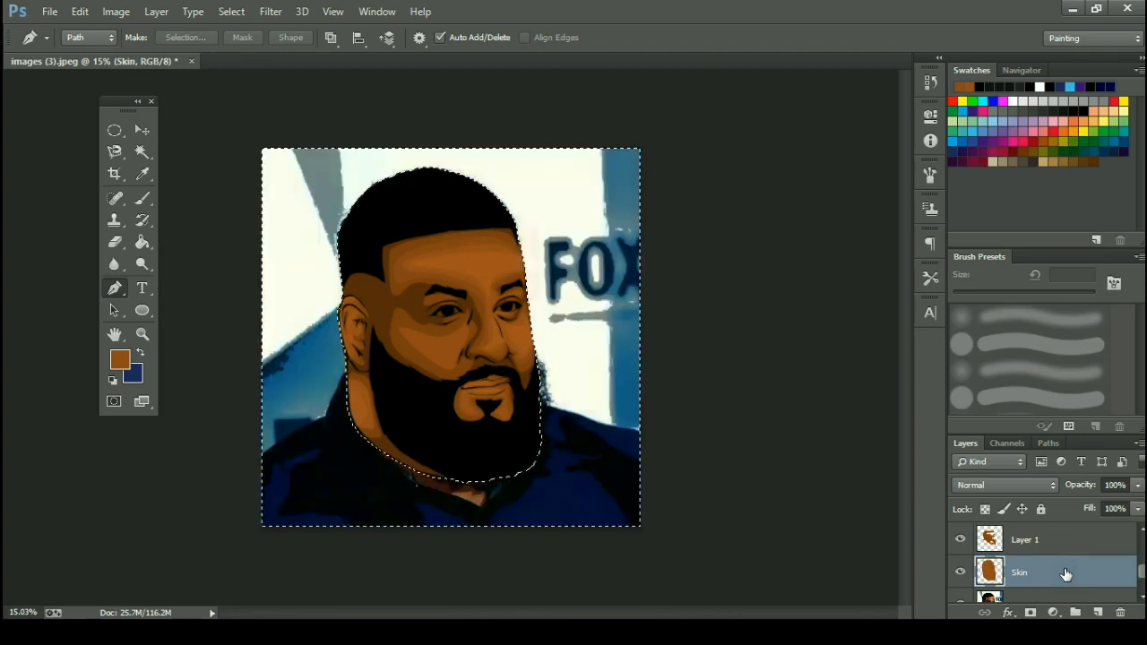
{"action": "key", "text": "ctrl+d"}
Compare the cartoon with the original photo by hiding Layer 0 copy and shifting Layer 0 aside, and show Layer 0 copy again.
{"action": "scroll", "coordinate": [1004, 578], "scroll_direction": "down", "scroll_amount": 2}
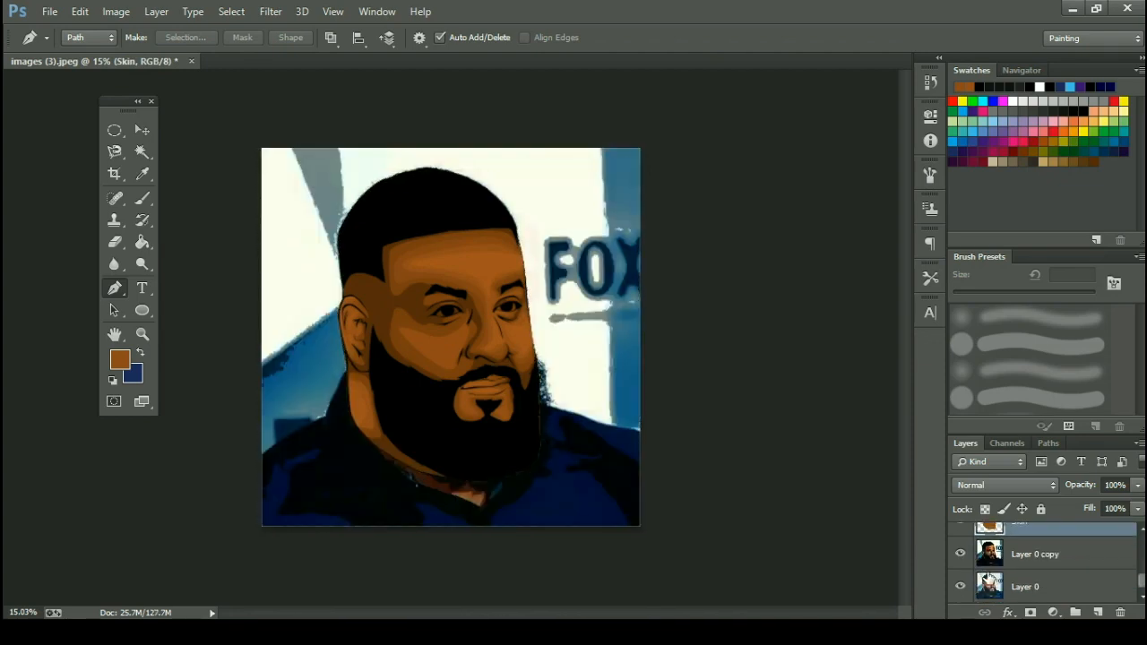
{"action": "left_click", "coordinate": [975, 558]}
{"action": "left_click", "coordinate": [961, 554]}
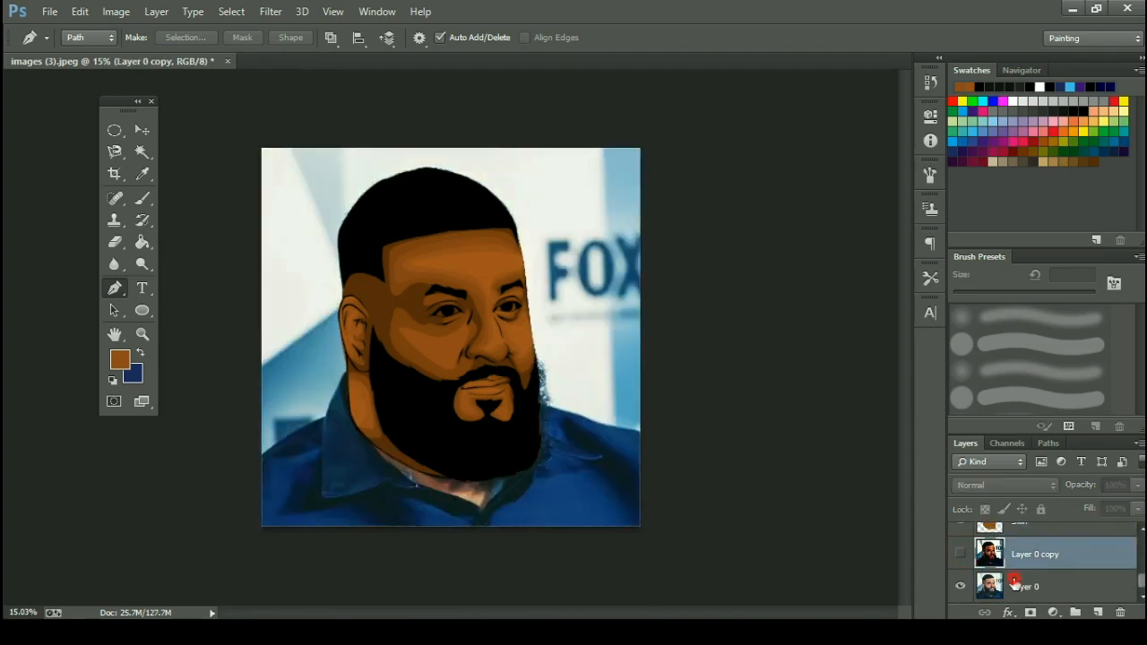
{"action": "left_click", "coordinate": [980, 578]}
{"action": "key", "text": "v"}
{"action": "left_click", "coordinate": [574, 431]}
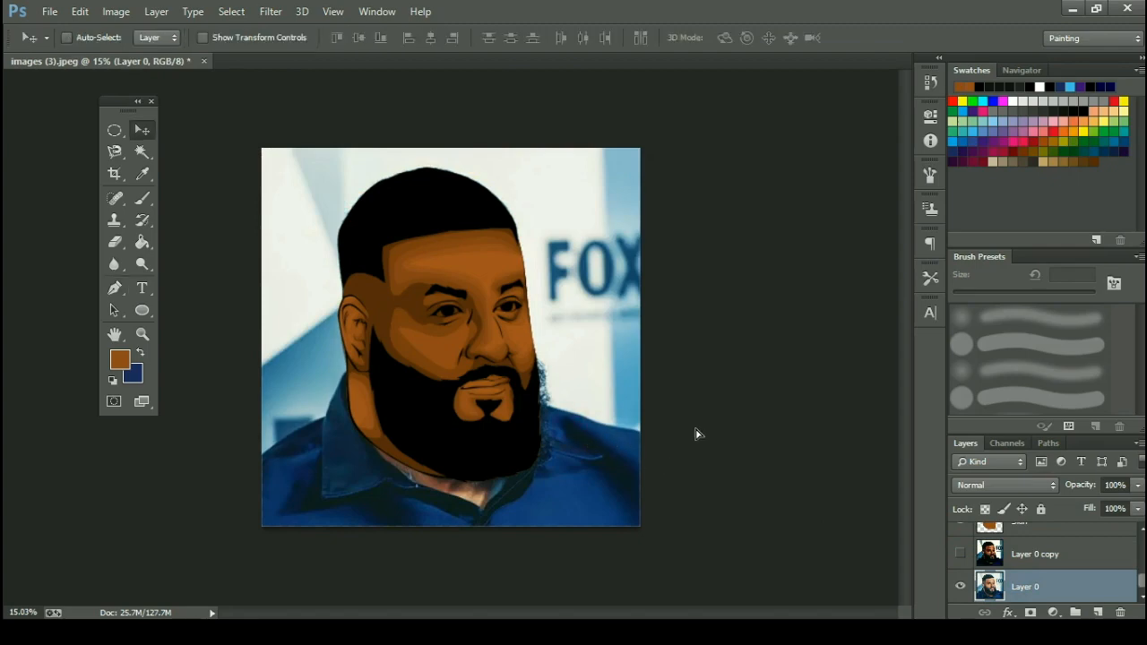
{"action": "left_click_drag", "start_coordinate": [695, 429], "coordinate": [620, 401]}
{"action": "scroll", "coordinate": [616, 302], "scroll_direction": "up", "scroll_amount": 1}
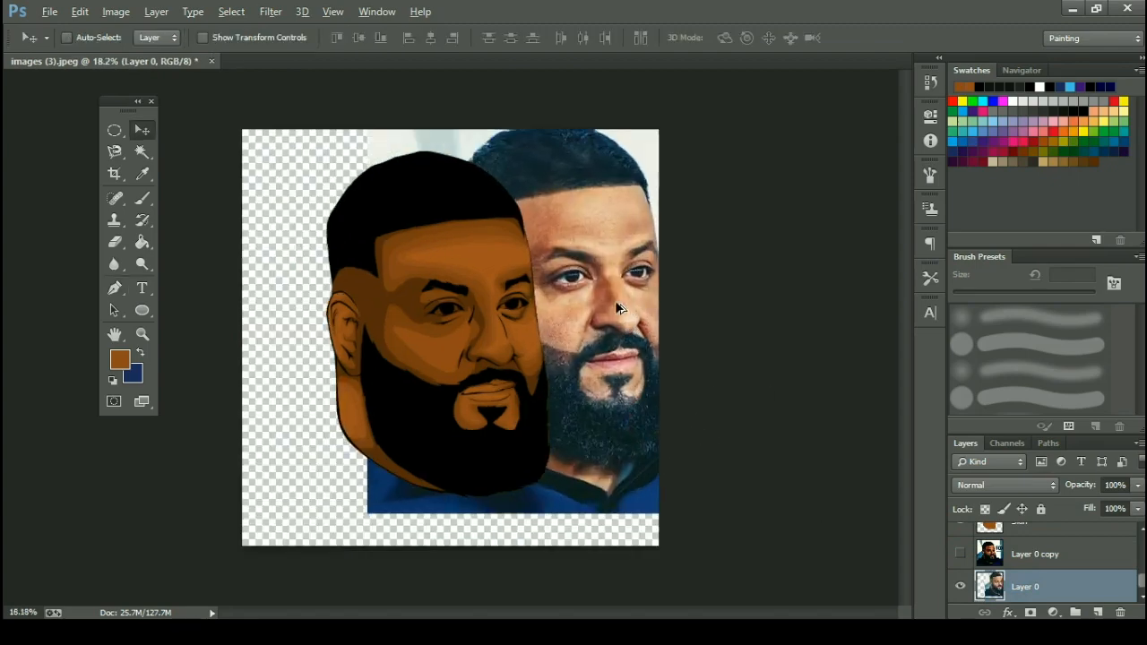
{"action": "scroll", "coordinate": [617, 307], "scroll_direction": "up", "scroll_amount": 3}
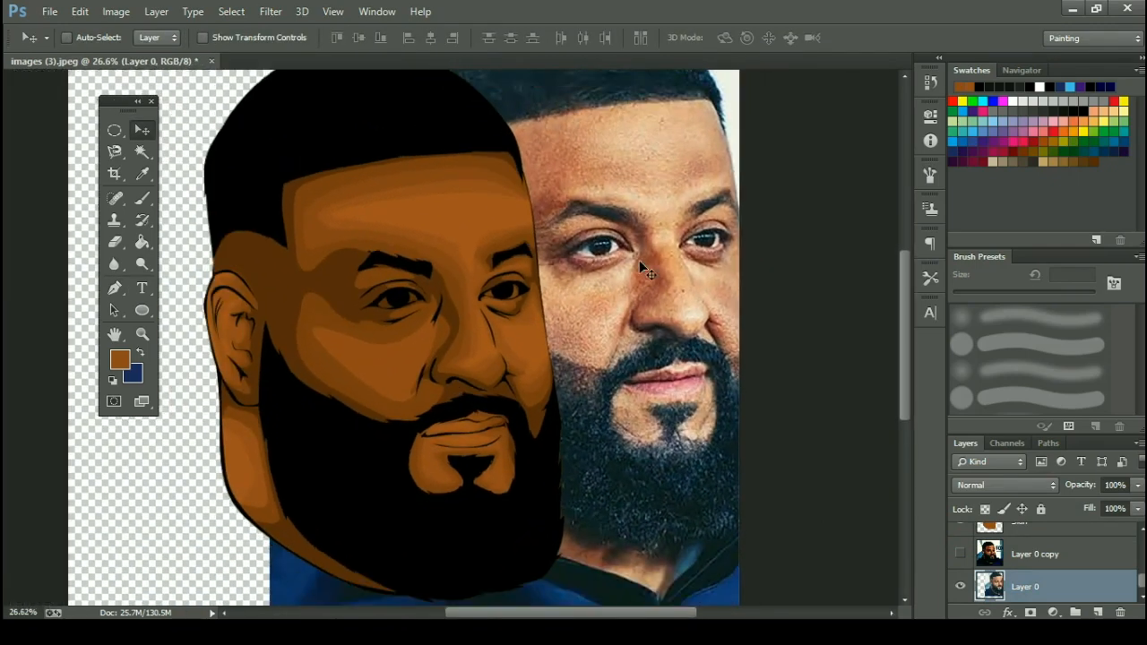
{"action": "scroll", "coordinate": [639, 260], "scroll_direction": "down", "scroll_amount": 2}
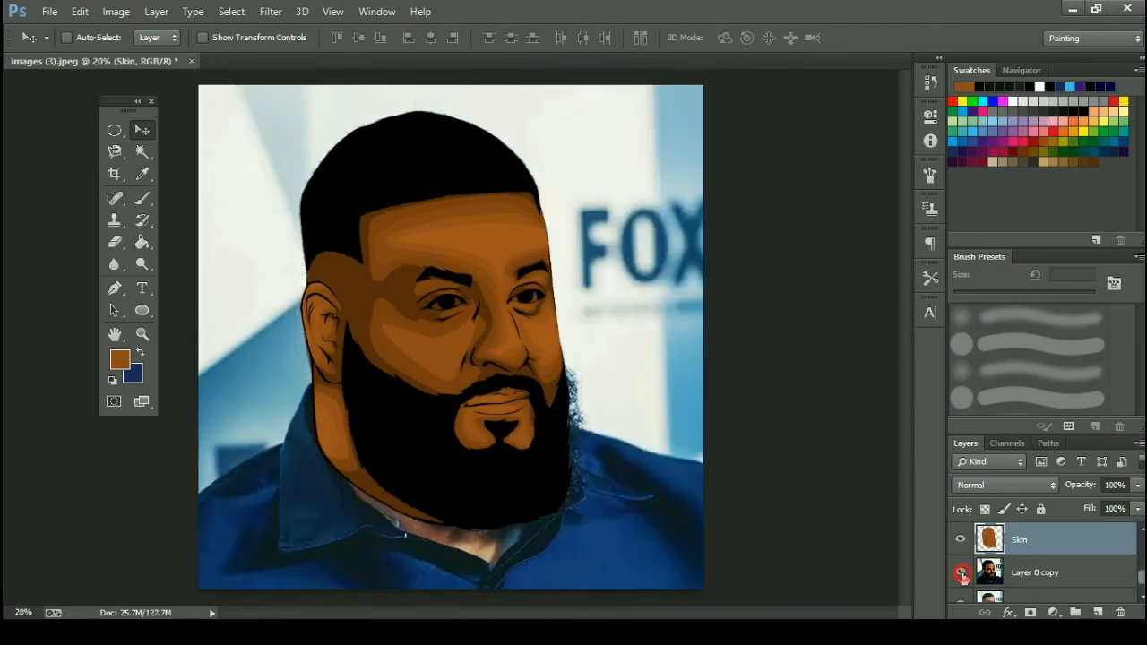
{"action": "left_click", "coordinate": [962, 575]}
Trace a shadow path along the ear's inner fold on the Deepest shadows layer with the Pen tool.
{"action": "scroll", "coordinate": [412, 312], "scroll_direction": "up", "scroll_amount": 5}
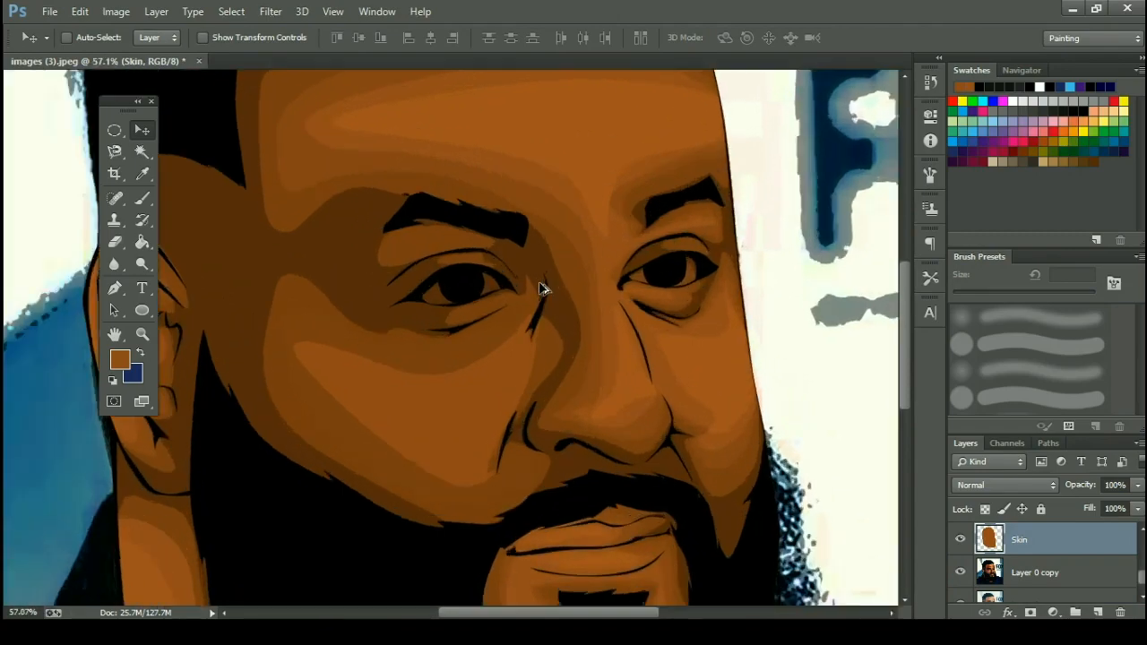
{"action": "scroll", "coordinate": [494, 307], "scroll_direction": "up", "scroll_amount": 2}
{"action": "scroll", "coordinate": [494, 310], "scroll_direction": "down", "scroll_amount": 8}
{"action": "scroll", "coordinate": [299, 349], "scroll_direction": "up", "scroll_amount": 7}
{"action": "scroll", "coordinate": [1017, 551], "scroll_direction": "up", "scroll_amount": 2}
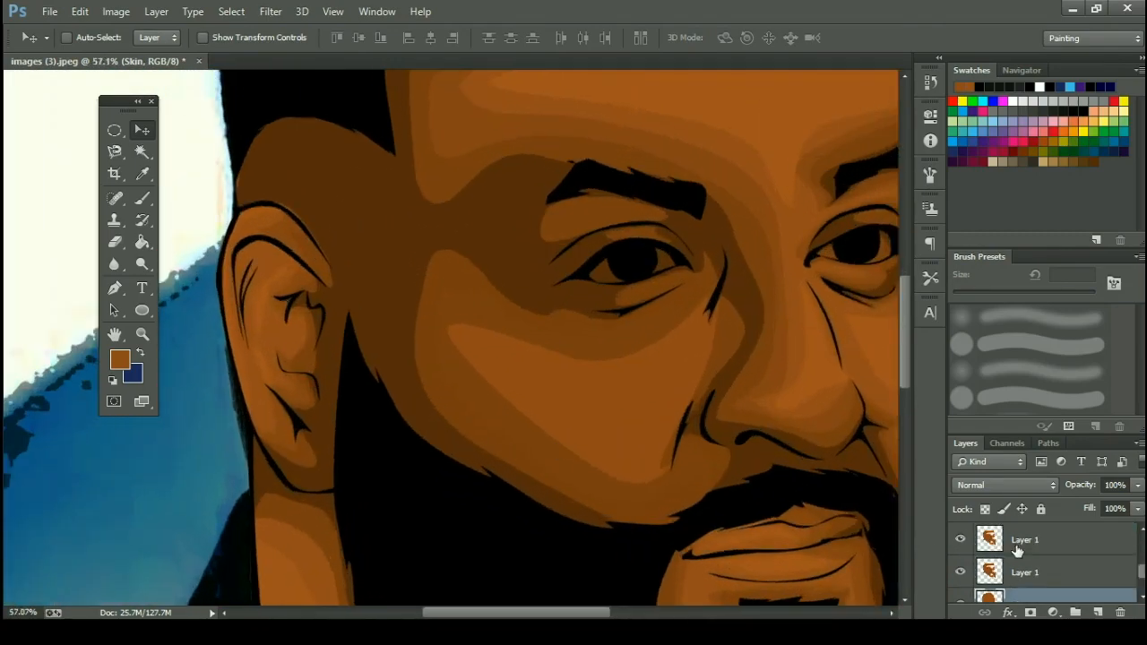
{"action": "scroll", "coordinate": [1022, 553], "scroll_direction": "up", "scroll_amount": 2}
{"action": "left_click", "coordinate": [1059, 574]}
{"action": "scroll", "coordinate": [165, 258], "scroll_direction": "up", "scroll_amount": 7}
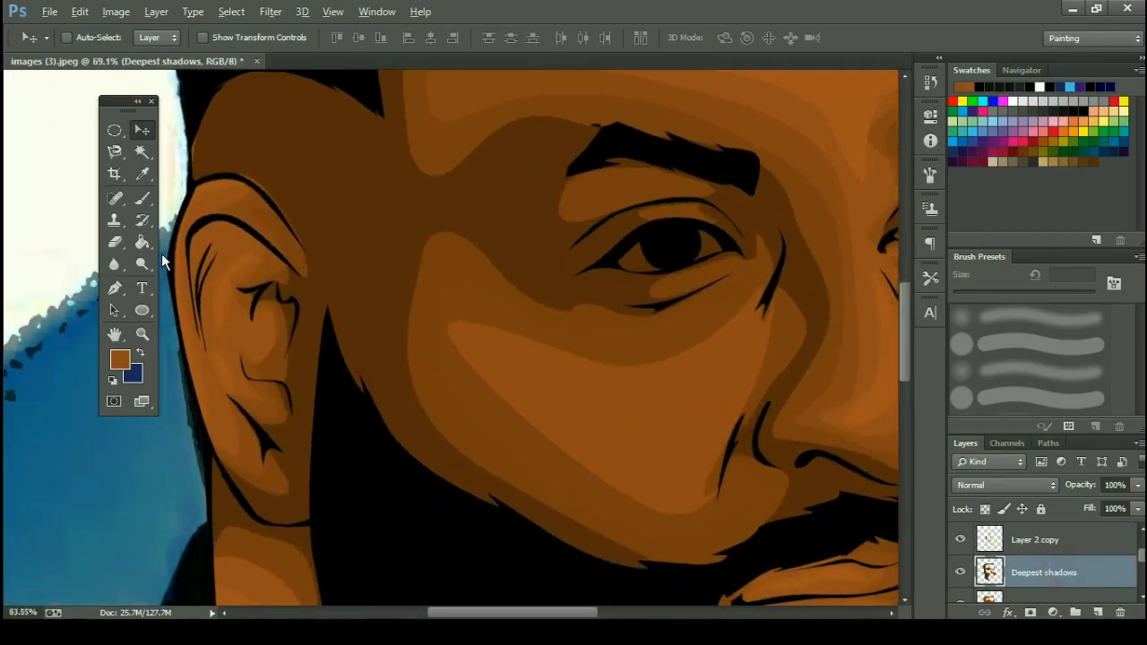
{"action": "left_click_drag", "start_coordinate": [254, 277], "coordinate": [655, 428]}
{"action": "key", "text": "p"}
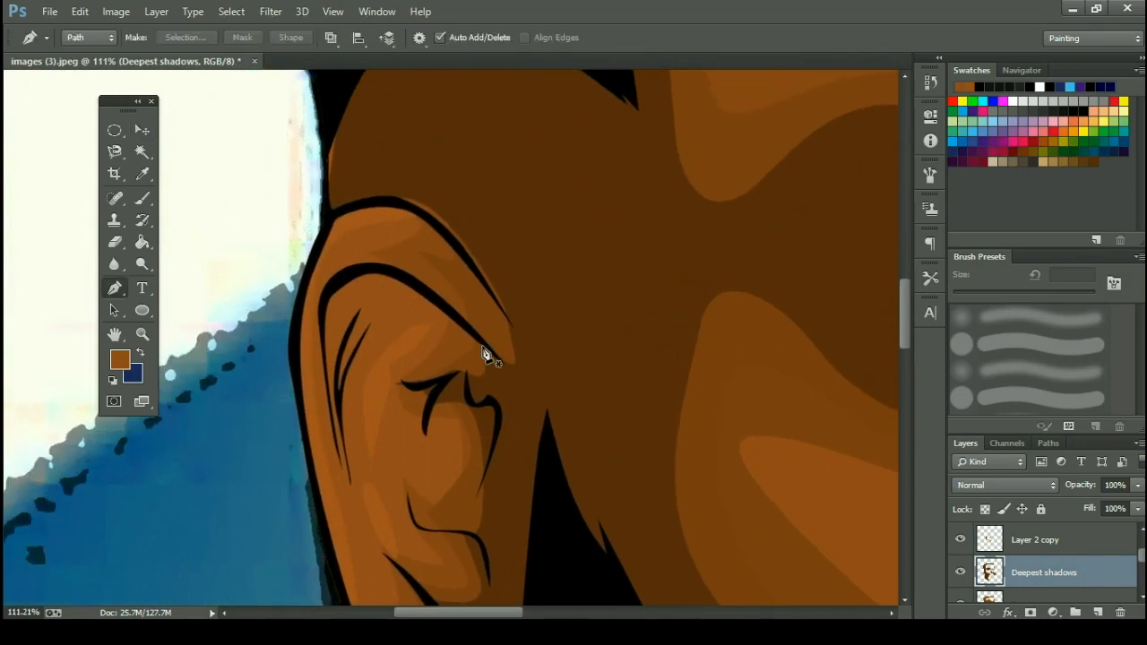
{"action": "left_click_drag", "start_coordinate": [479, 340], "coordinate": [475, 334]}
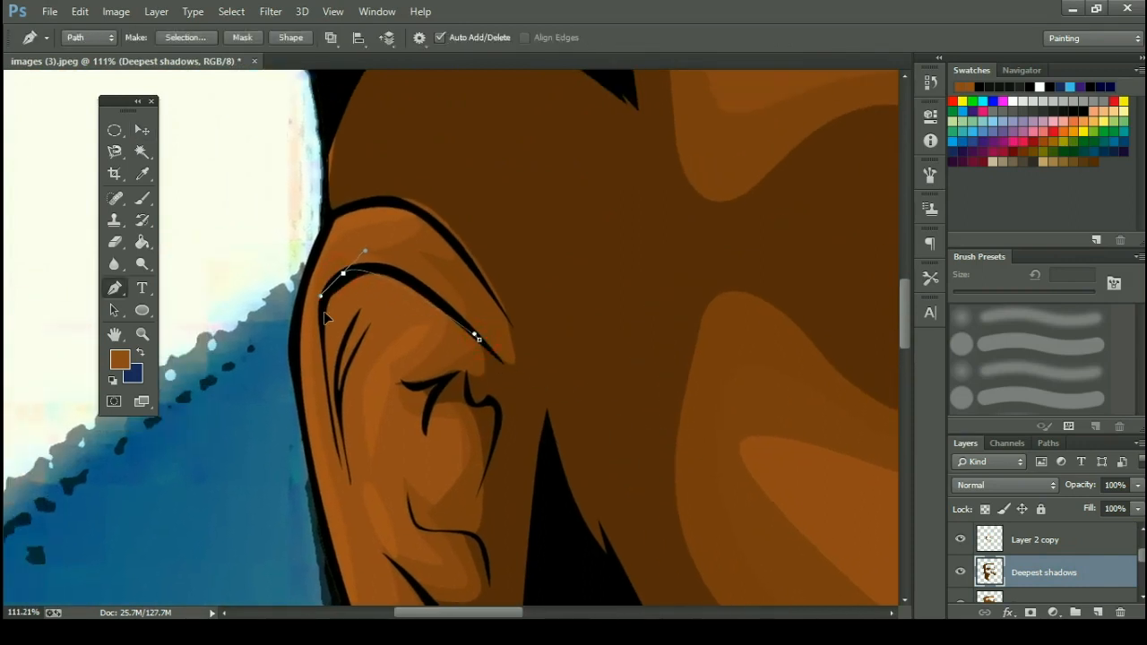
{"action": "left_click_drag", "start_coordinate": [325, 363], "coordinate": [346, 477]}
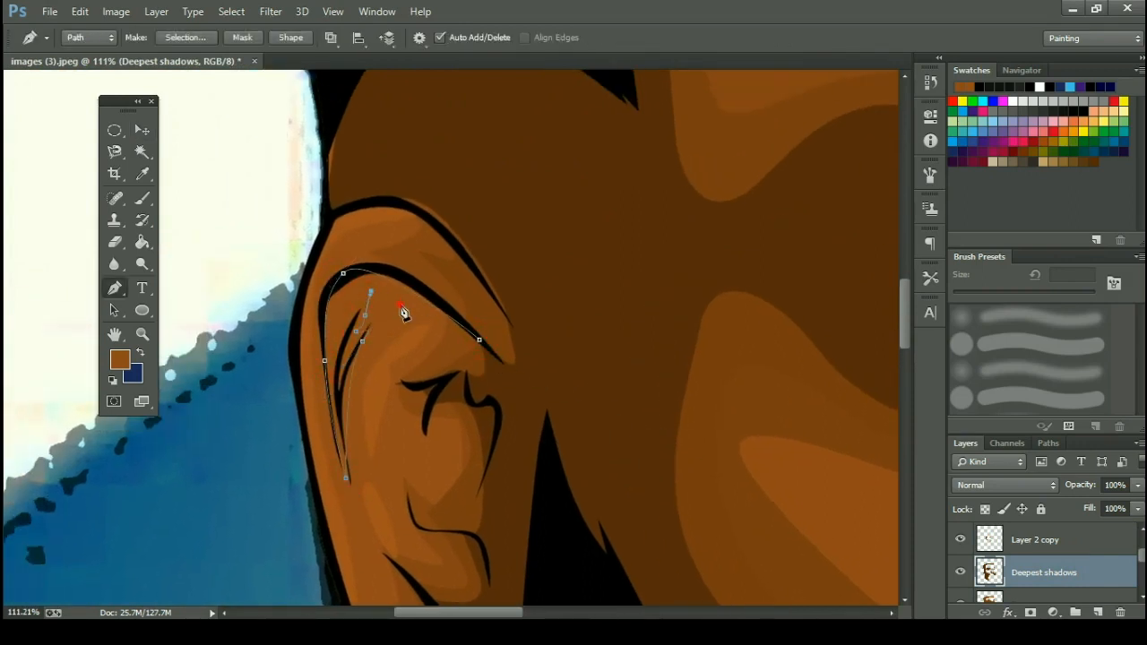
{"action": "scroll", "coordinate": [404, 312], "scroll_direction": "down", "scroll_amount": 3}
{"action": "right_click", "coordinate": [640, 215]}
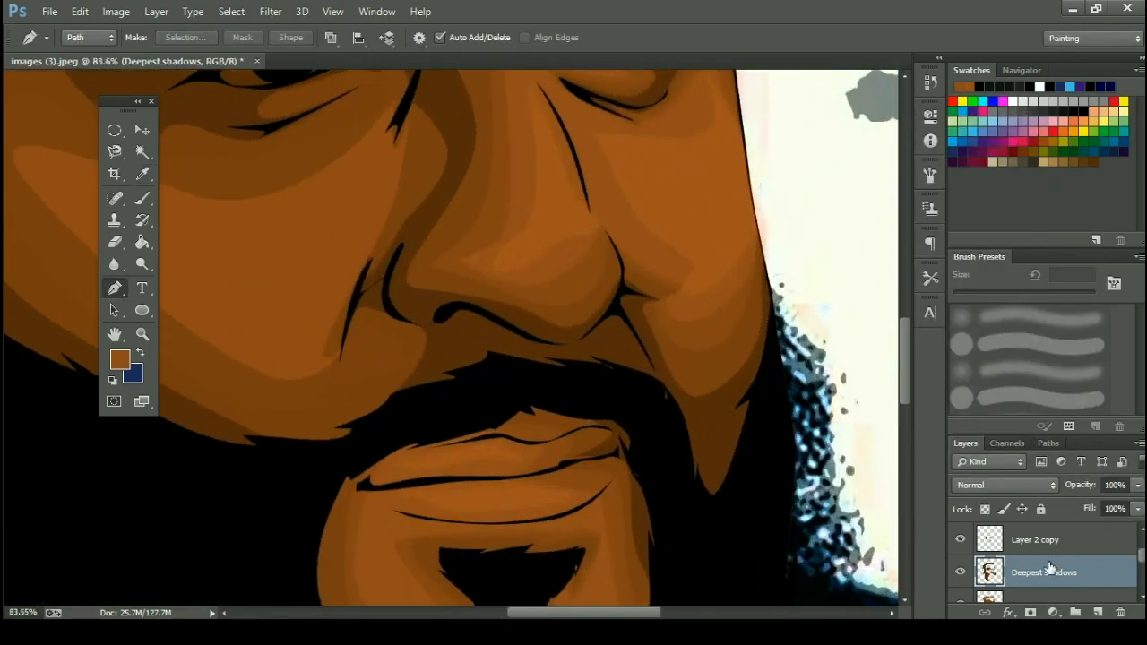
Create a new layer above Deepest shadows and trace a Pen path along the underside of the nose and down into the moustache.
{"action": "key", "text": "ctrl+shift+alt+n"}
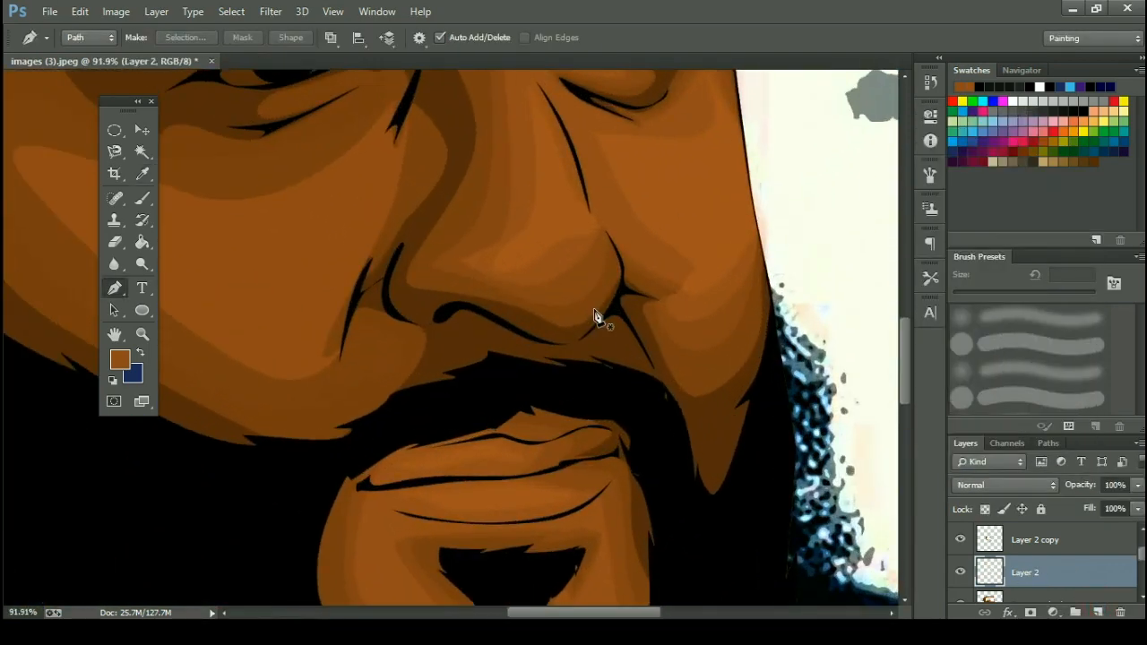
{"action": "scroll", "coordinate": [595, 317], "scroll_direction": "up", "scroll_amount": 2}
{"action": "left_click", "coordinate": [619, 300]}
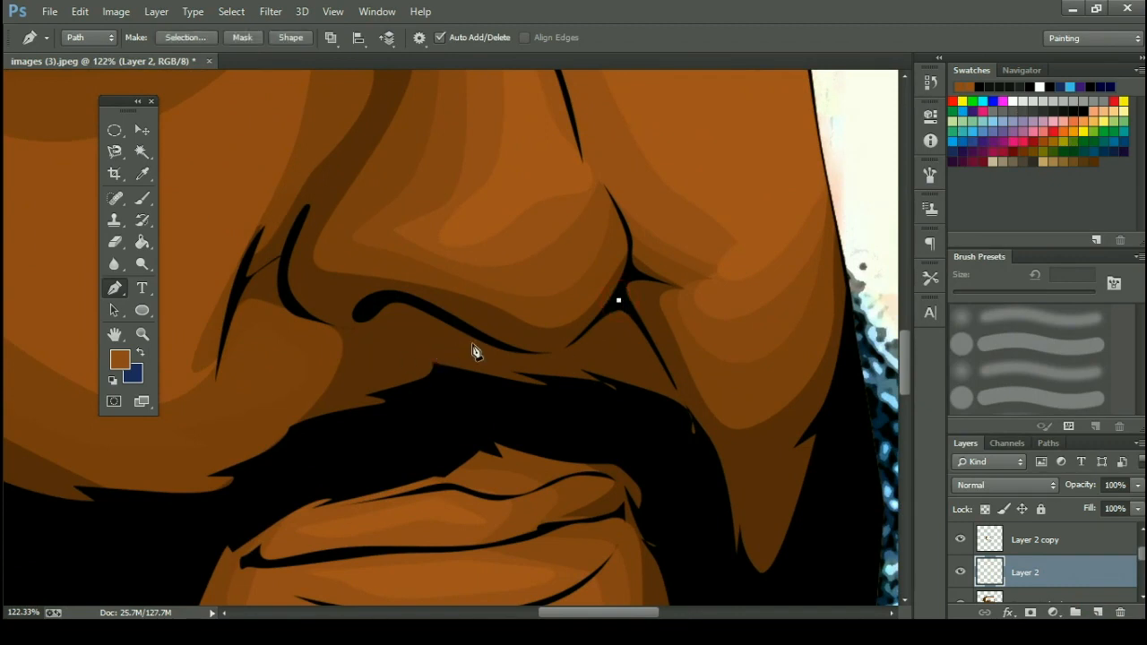
{"action": "left_click_drag", "start_coordinate": [484, 338], "coordinate": [561, 380]}
{"action": "left_click_drag", "start_coordinate": [368, 310], "coordinate": [363, 324]}
{"action": "left_click_drag", "start_coordinate": [354, 428], "coordinate": [308, 450]}
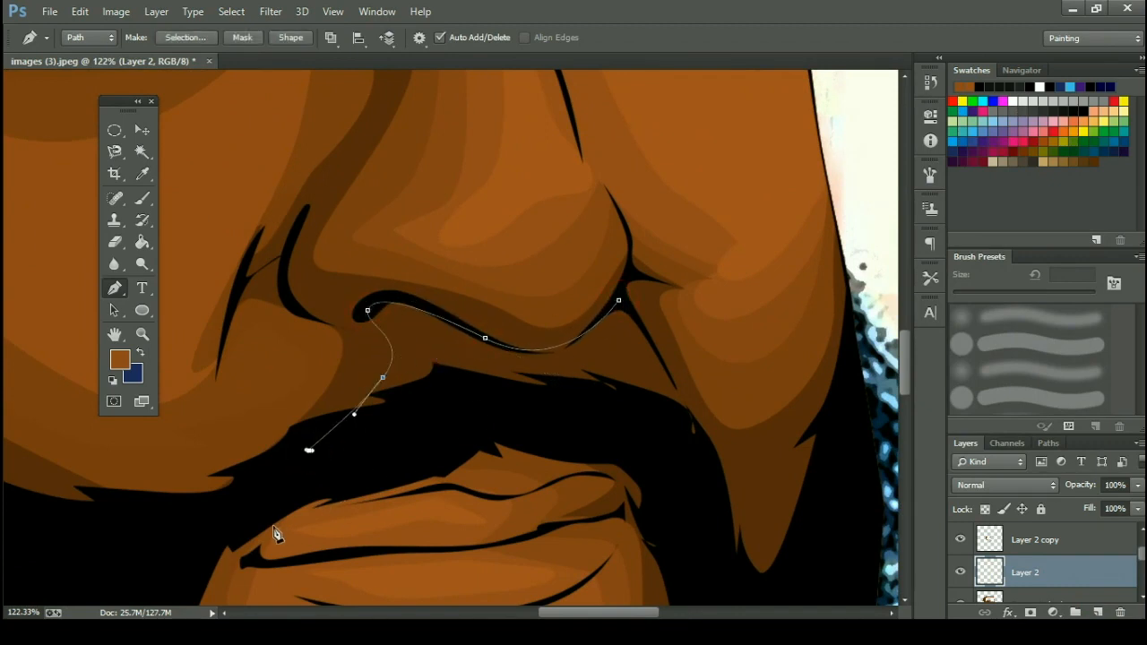
Close the shadow path along the upper lip, up the moustache's far side and around the crease beside the nostril.
{"action": "left_click", "coordinate": [424, 488]}
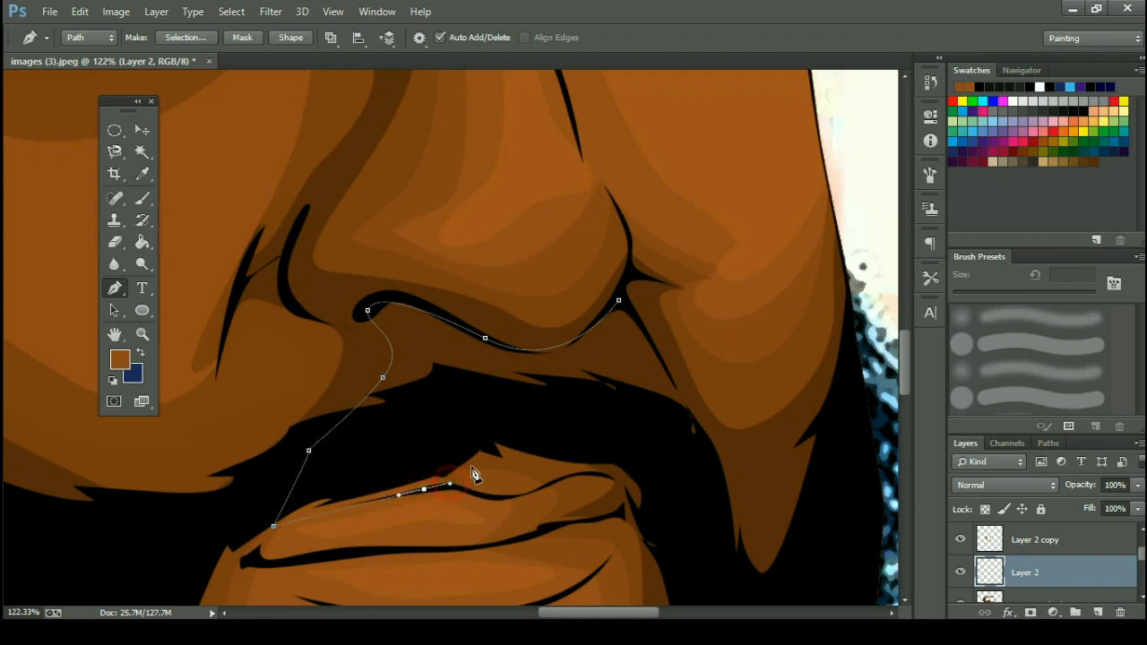
{"action": "left_click_drag", "start_coordinate": [473, 467], "coordinate": [484, 455]}
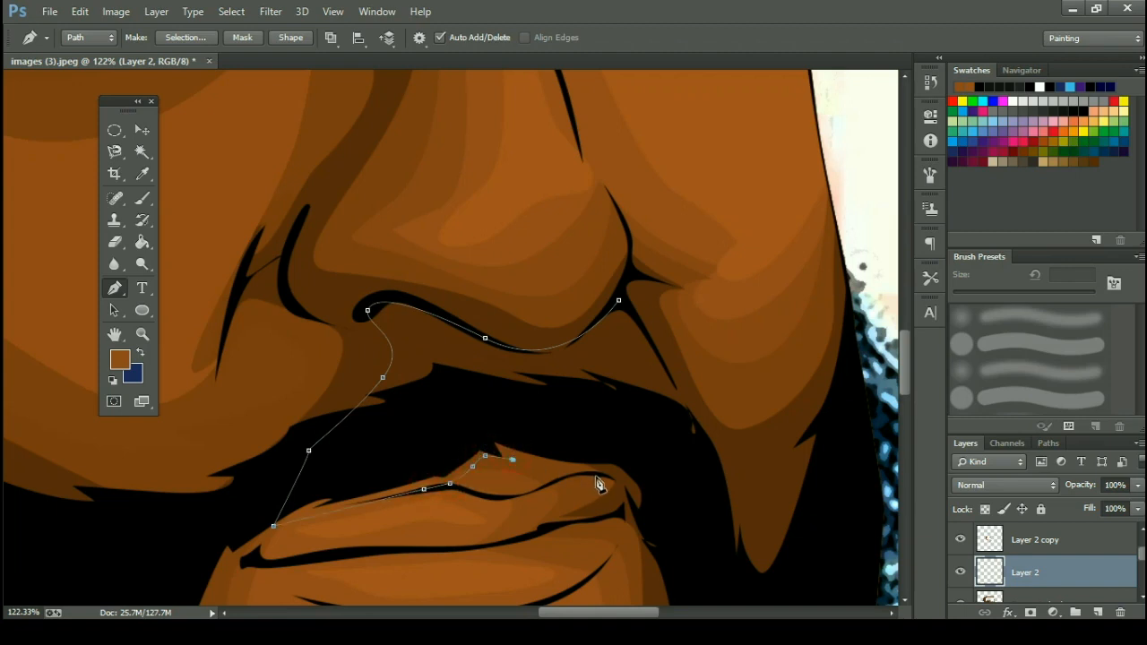
{"action": "left_click", "coordinate": [690, 499]}
{"action": "left_click", "coordinate": [703, 442]}
{"action": "left_click", "coordinate": [678, 396]}
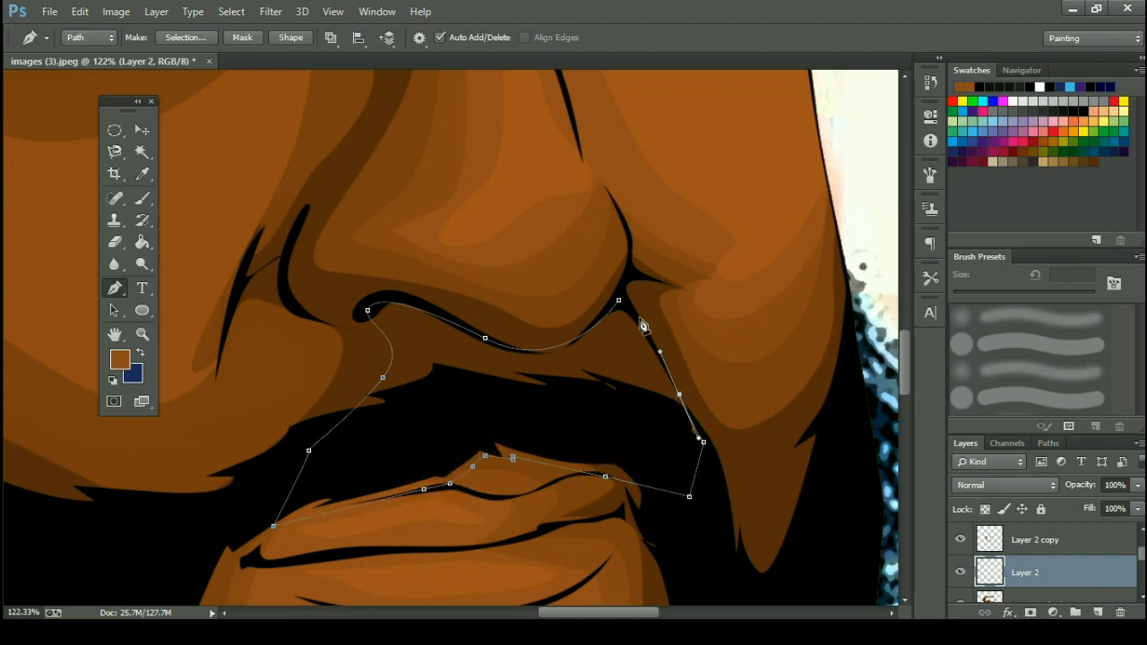
{"action": "left_click", "coordinate": [630, 301]}
{"action": "scroll", "coordinate": [631, 302], "scroll_direction": "up", "scroll_amount": 1}
{"action": "left_click_drag", "start_coordinate": [657, 280], "coordinate": [673, 280]}
{"action": "left_click", "coordinate": [676, 272]}
{"action": "left_click", "coordinate": [639, 263]}
{"action": "left_click", "coordinate": [623, 266]}
{"action": "scroll", "coordinate": [659, 211], "scroll_direction": "down", "scroll_amount": 1}
Fill the path under the nose with a custom darker brown and remove the path.
{"action": "right_click", "coordinate": [660, 206]}
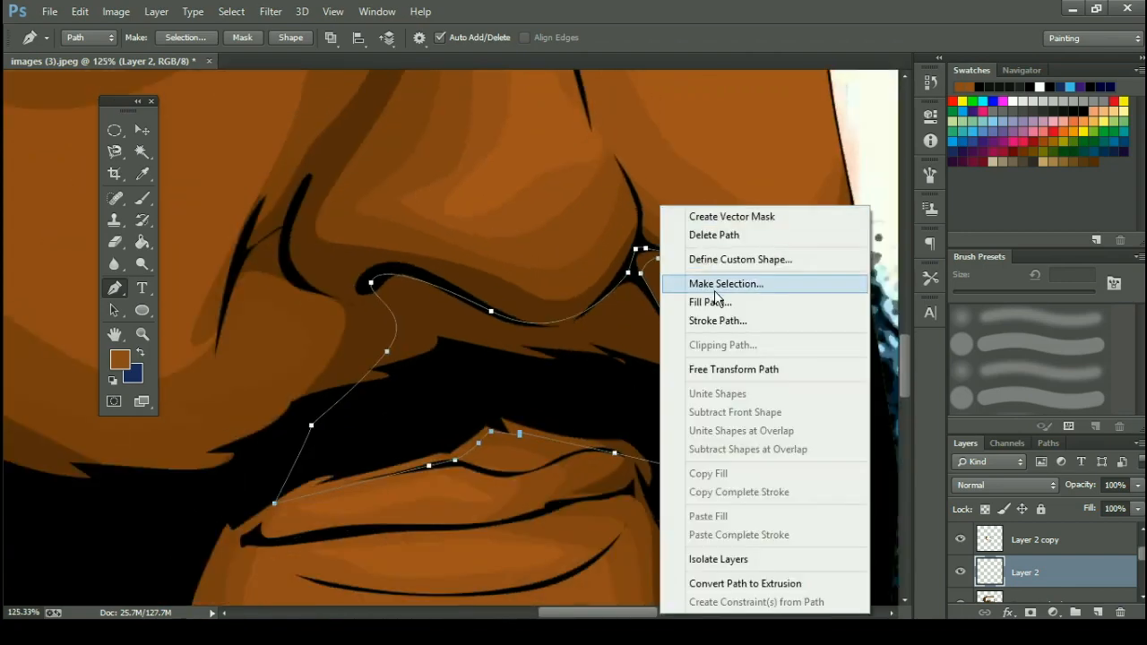
{"action": "left_click", "coordinate": [722, 301]}
{"action": "left_click", "coordinate": [879, 169]}
{"action": "left_click", "coordinate": [856, 209]}
{"action": "key", "text": "Return"}
{"action": "key", "text": "Return"}
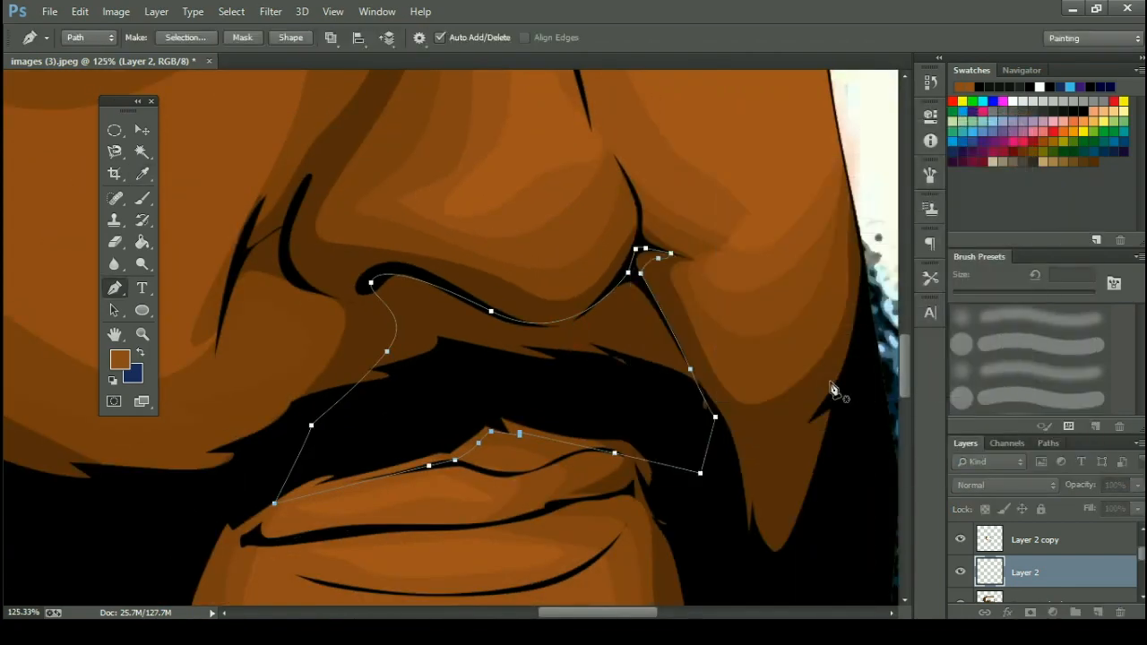
{"action": "key", "text": "Return"}
Trace a closed shadow path around the pointed tip of the cheek between the moustache and the beard.
{"action": "scroll", "coordinate": [541, 434], "scroll_direction": "down", "scroll_amount": 3}
{"action": "scroll", "coordinate": [541, 435], "scroll_direction": "up", "scroll_amount": 3}
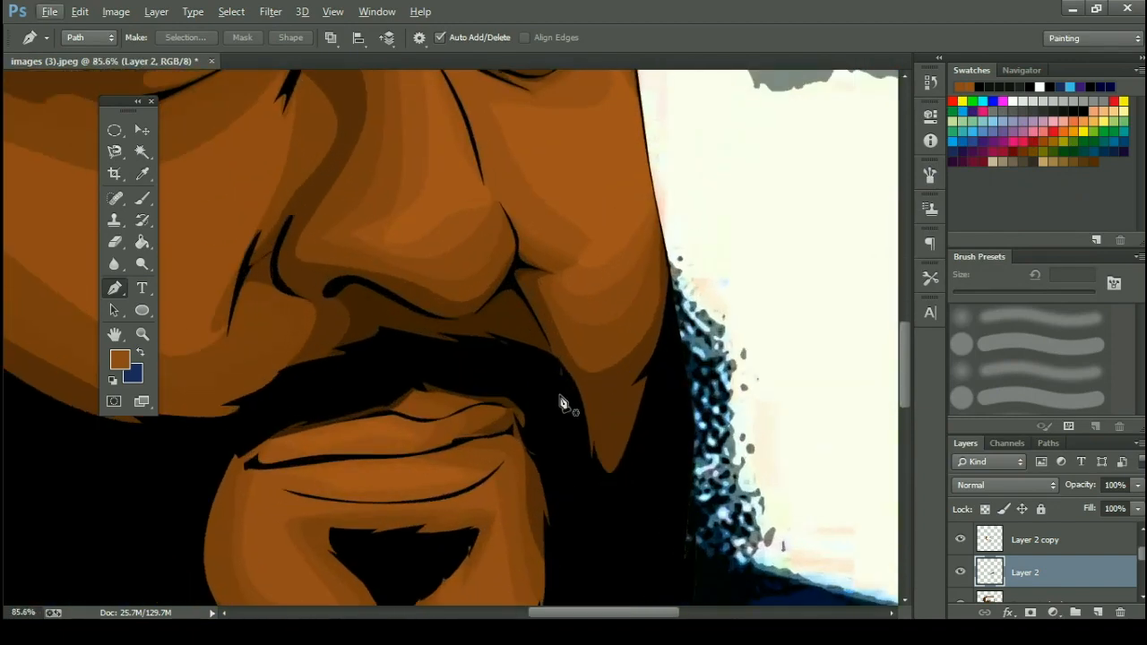
{"action": "left_click", "coordinate": [559, 394]}
{"action": "left_click_drag", "start_coordinate": [608, 492], "coordinate": [639, 458]}
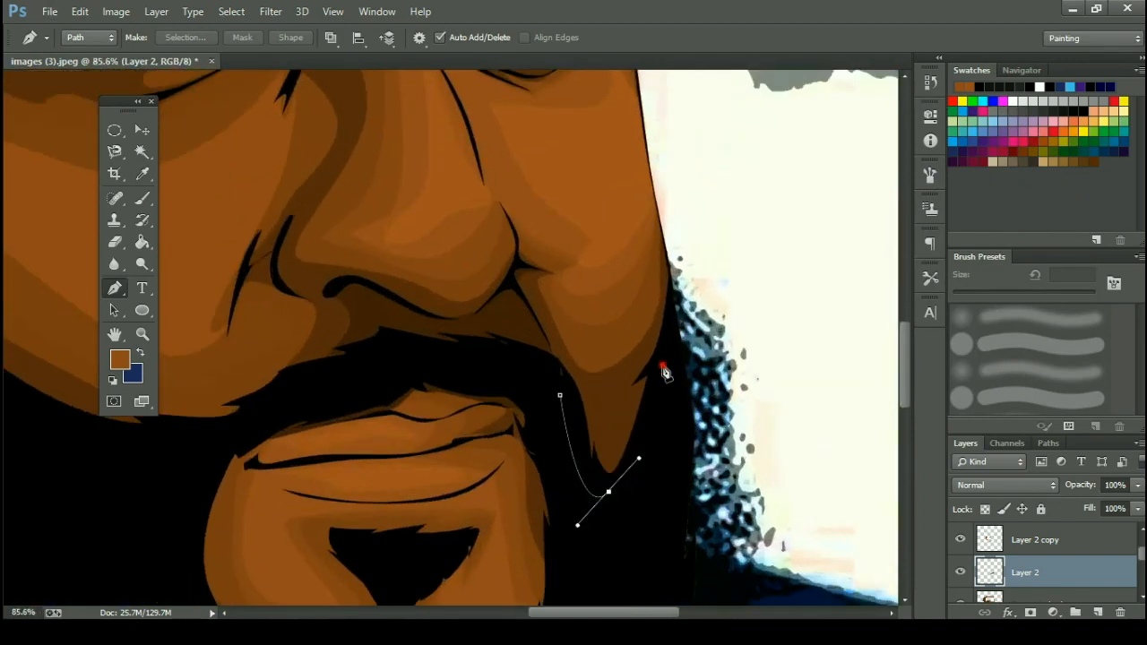
{"action": "left_click_drag", "start_coordinate": [663, 368], "coordinate": [664, 355]}
{"action": "left_click_drag", "start_coordinate": [616, 439], "coordinate": [587, 402]}
{"action": "key", "text": "ctrl+z"}
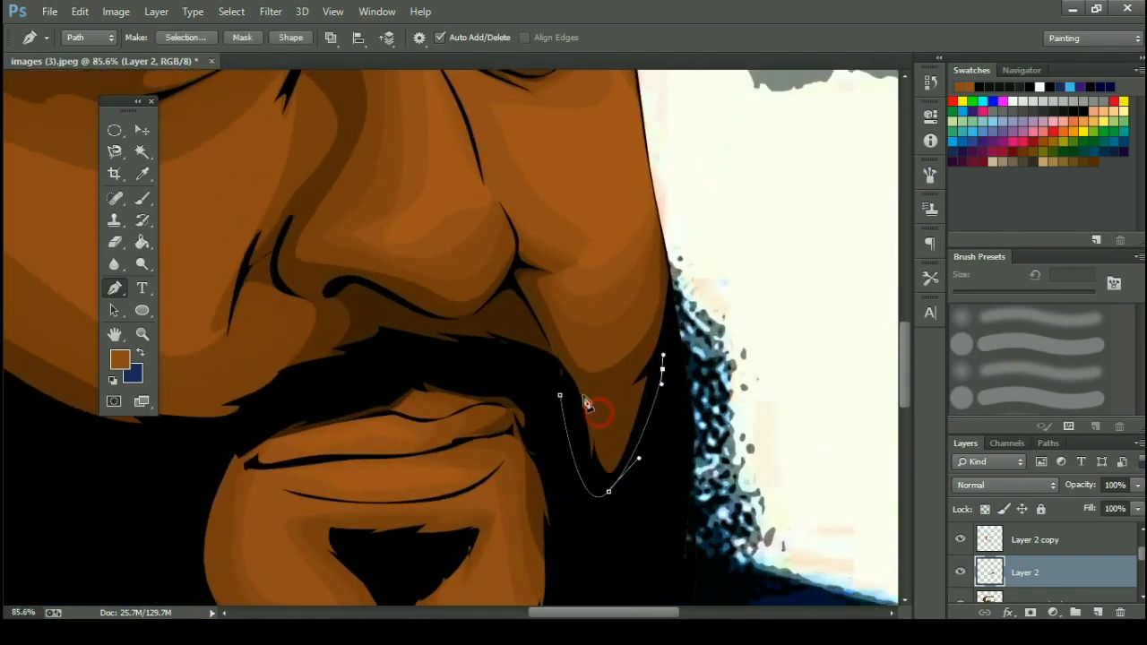
{"action": "left_click", "coordinate": [555, 380]}
{"action": "left_click", "coordinate": [559, 395]}
Fill the cheek-tip path with the darker brown shadow colour.
{"action": "scroll", "coordinate": [542, 469], "scroll_direction": "down", "scroll_amount": 3}
{"action": "right_click", "coordinate": [362, 212]}
{"action": "left_click", "coordinate": [448, 310]}
{"action": "key", "text": "Return"}
Trace a closed shadow path around the lower edge of the chin skin on both sides of the soul patch.
{"action": "mouse_move", "coordinate": [531, 542]}
{"action": "left_mouse_down"}
{"action": "mouse_move", "coordinate": [543, 325]}
{"action": "mouse_move", "coordinate": [484, 340]}
{"action": "left_mouse_up"}
{"action": "scroll", "coordinate": [544, 324], "scroll_direction": "up", "scroll_amount": 3}
{"action": "left_click", "coordinate": [571, 300]}
{"action": "left_click", "coordinate": [469, 315]}
{"action": "left_click", "coordinate": [472, 281]}
{"action": "left_click", "coordinate": [401, 294]}
{"action": "left_click_drag", "start_coordinate": [405, 320], "coordinate": [370, 344]}
{"action": "left_click_drag", "start_coordinate": [287, 314], "coordinate": [273, 256]}
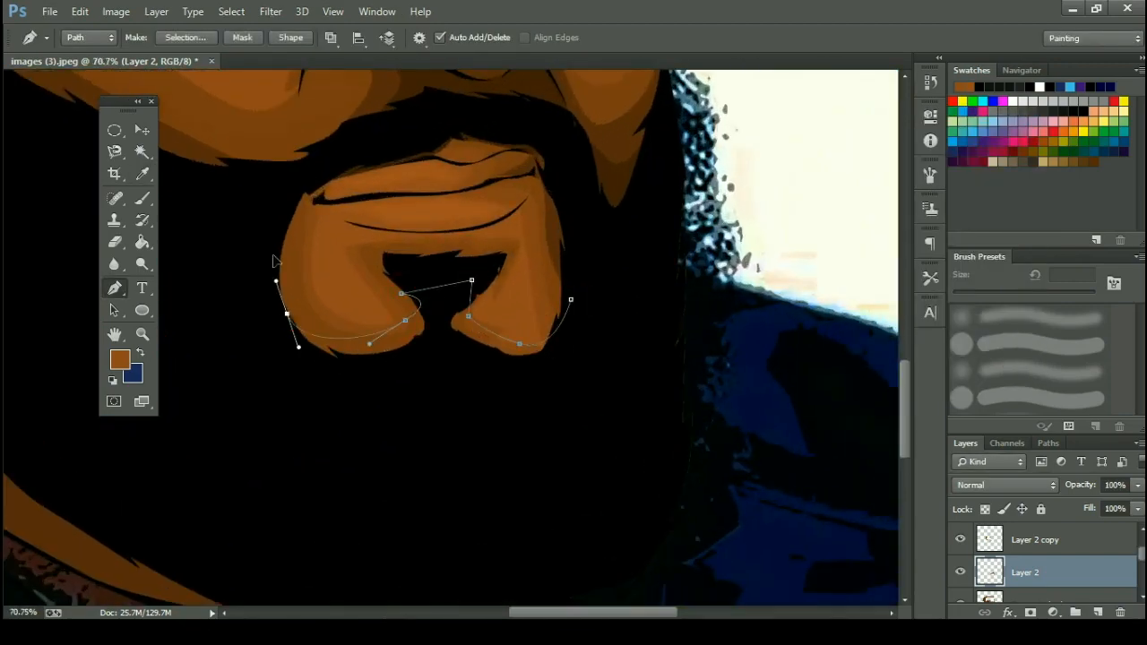
{"action": "left_click", "coordinate": [277, 251]}
{"action": "left_click_drag", "start_coordinate": [332, 417], "coordinate": [415, 470]}
{"action": "left_click", "coordinate": [571, 299]}
Fill the chin path with the darker brown shadow colour and remove the path.
{"action": "scroll", "coordinate": [601, 273], "scroll_direction": "down", "scroll_amount": 4}
{"action": "right_click", "coordinate": [599, 273]}
{"action": "left_click", "coordinate": [668, 310]}
{"action": "key", "text": "Return"}
{"action": "key", "text": "Return"}
{"action": "scroll", "coordinate": [457, 348], "scroll_direction": "down", "scroll_amount": 10}
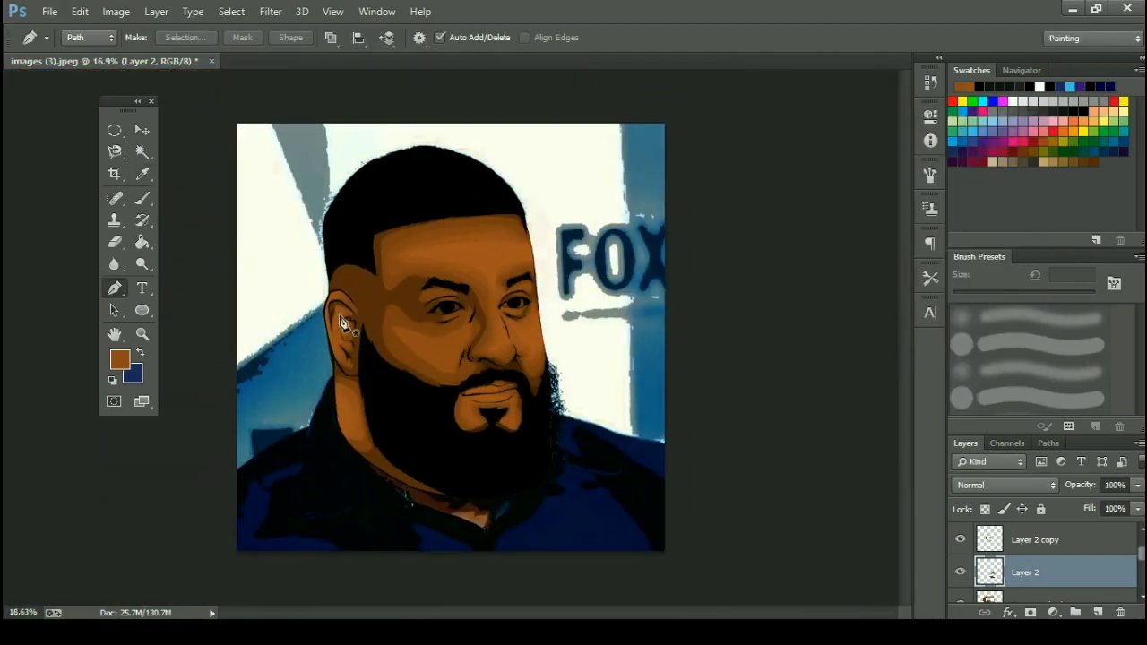
Trace a closed shadow path beneath the inner line of the ear's upper fold.
{"action": "scroll", "coordinate": [351, 322], "scroll_direction": "up", "scroll_amount": 14}
{"action": "scroll", "coordinate": [219, 339], "scroll_direction": "up", "scroll_amount": 7}
{"action": "left_click", "coordinate": [249, 365]}
{"action": "left_click_drag", "start_coordinate": [258, 176], "coordinate": [308, 158]}
{"action": "left_click", "coordinate": [312, 158]}
{"action": "left_click", "coordinate": [383, 204]}
{"action": "left_click_drag", "start_coordinate": [250, 214], "coordinate": [246, 235]}
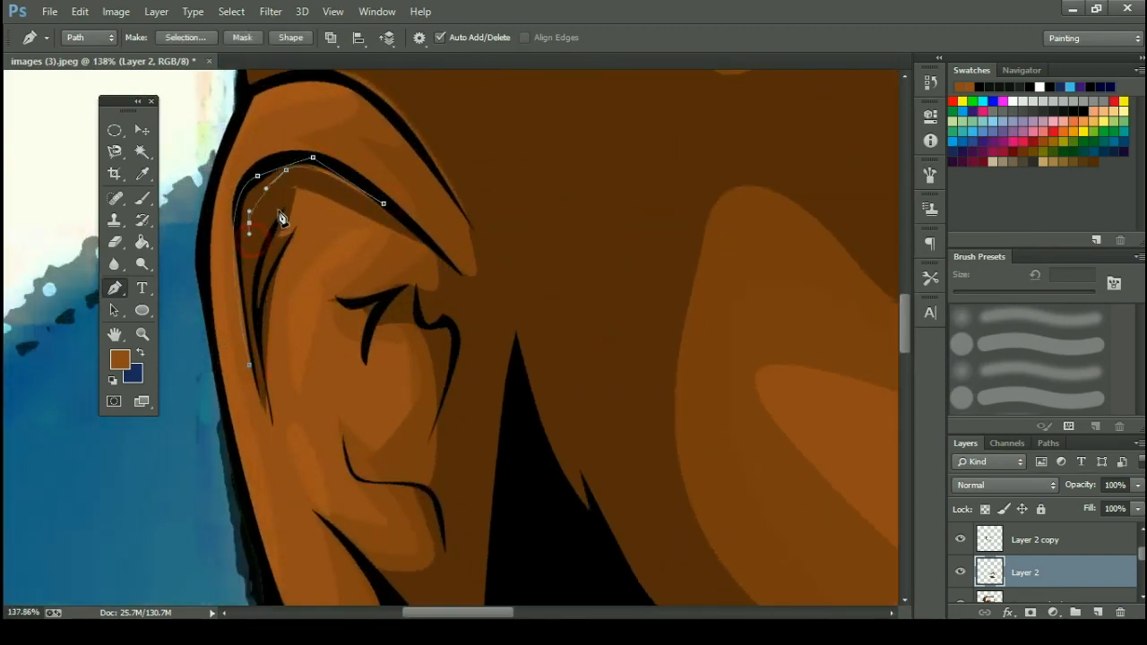
{"action": "left_click", "coordinate": [259, 386]}
{"action": "left_click", "coordinate": [249, 365]}
Fill the ear-fold path with the darker brown shadow colour and remove the path.
{"action": "scroll", "coordinate": [325, 346], "scroll_direction": "down", "scroll_amount": 5}
{"action": "right_click", "coordinate": [456, 299]}
{"action": "left_click", "coordinate": [507, 312]}
{"action": "key", "text": "Return"}
{"action": "key", "text": "Return"}
{"action": "scroll", "coordinate": [506, 320], "scroll_direction": "down", "scroll_amount": 6}
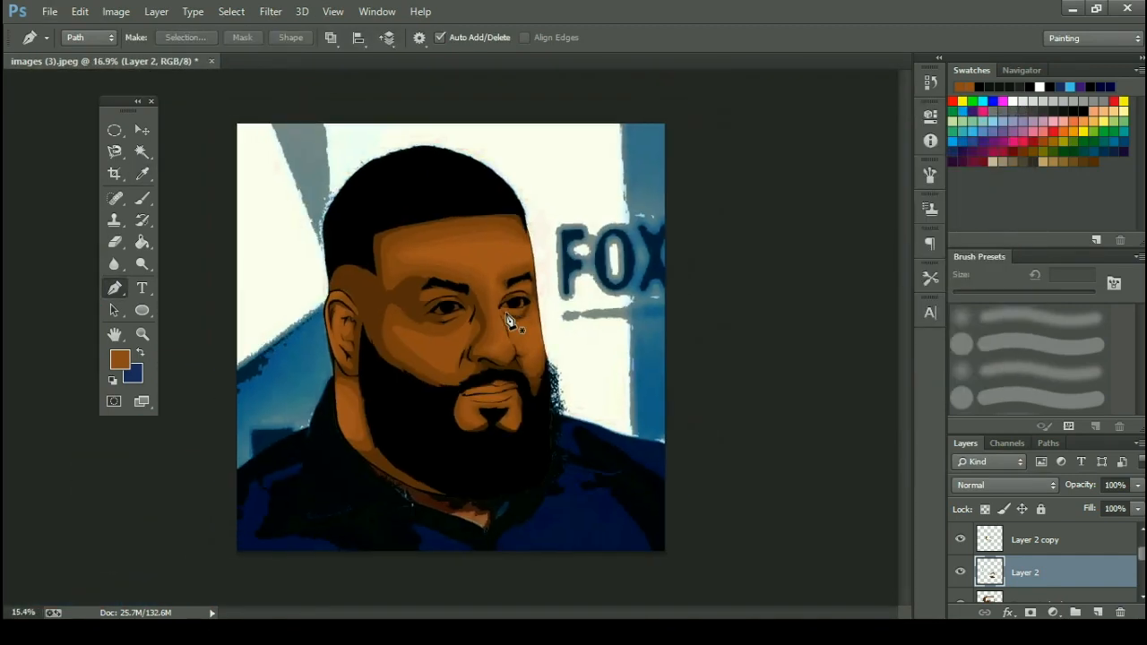
Save the artwork as the Photoshop document images (3).psd.
{"action": "scroll", "coordinate": [425, 326], "scroll_direction": "up", "scroll_amount": 4}
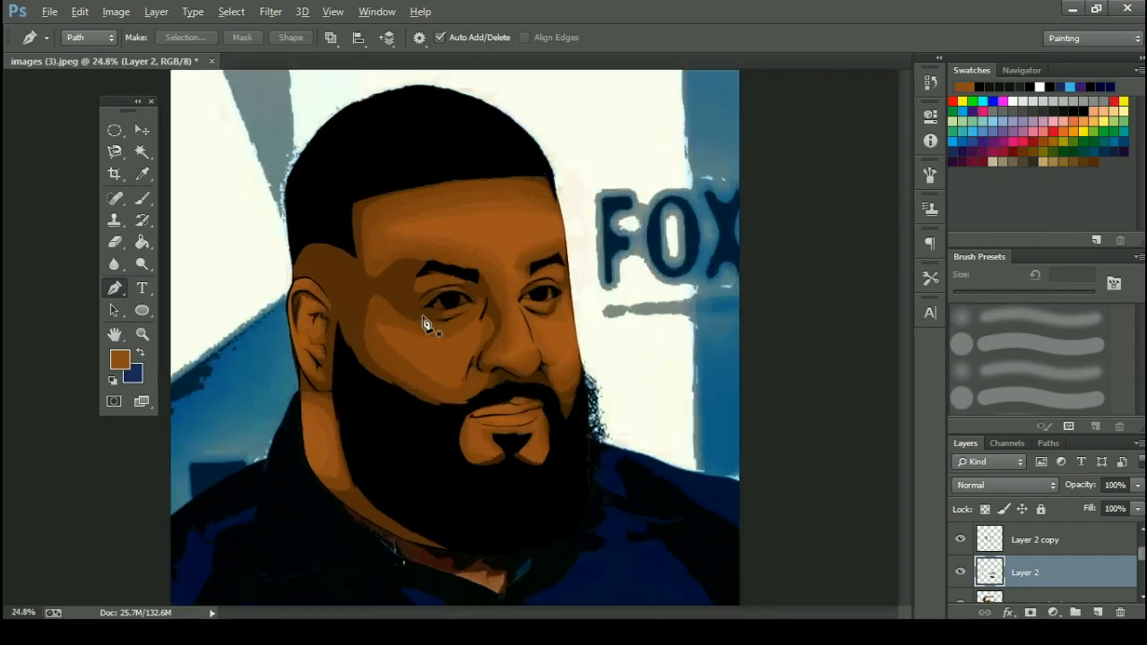
{"action": "scroll", "coordinate": [495, 349], "scroll_direction": "down", "scroll_amount": 2}
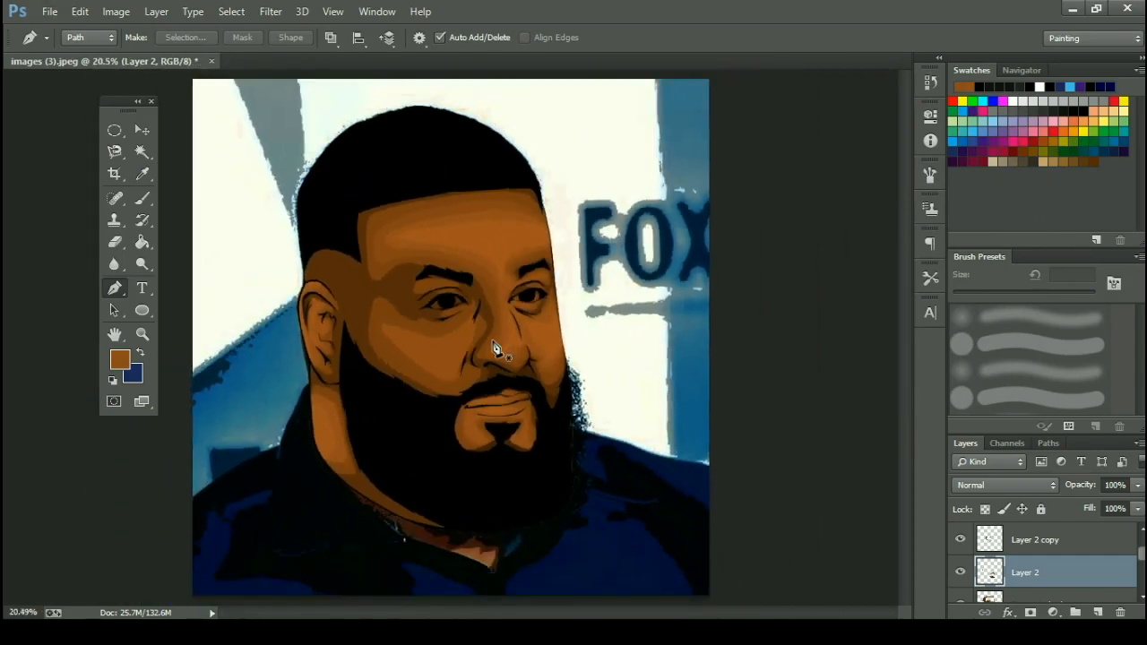
{"action": "left_click", "coordinate": [49, 11]}
{"action": "left_click", "coordinate": [139, 195]}
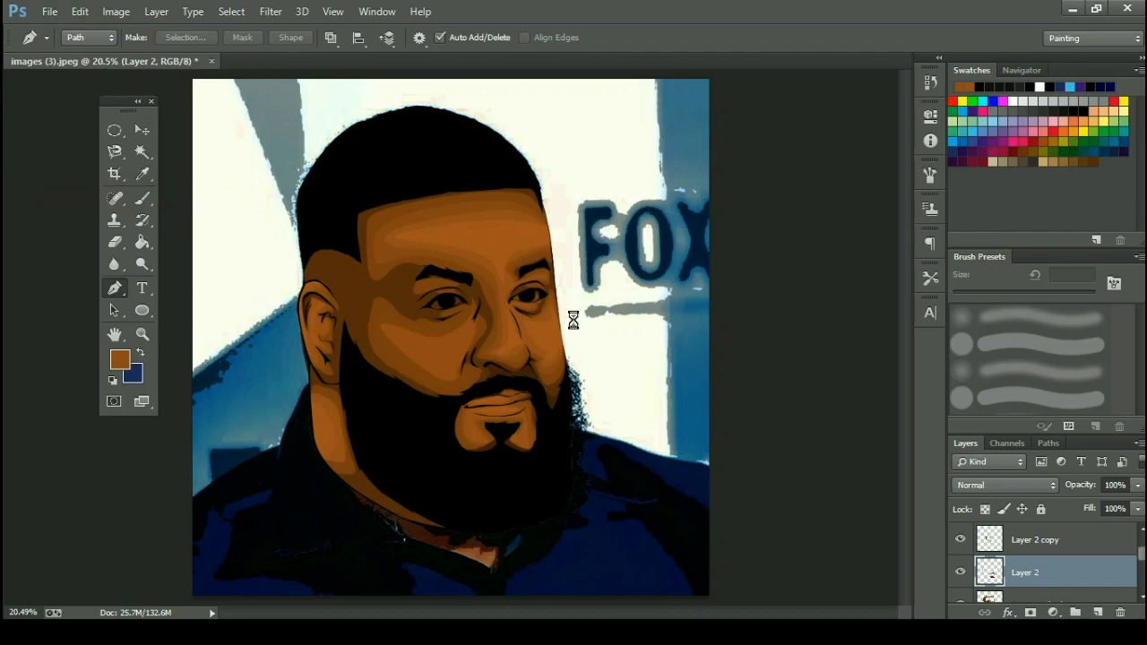
{"action": "key", "text": "ctrl+shift+s"}
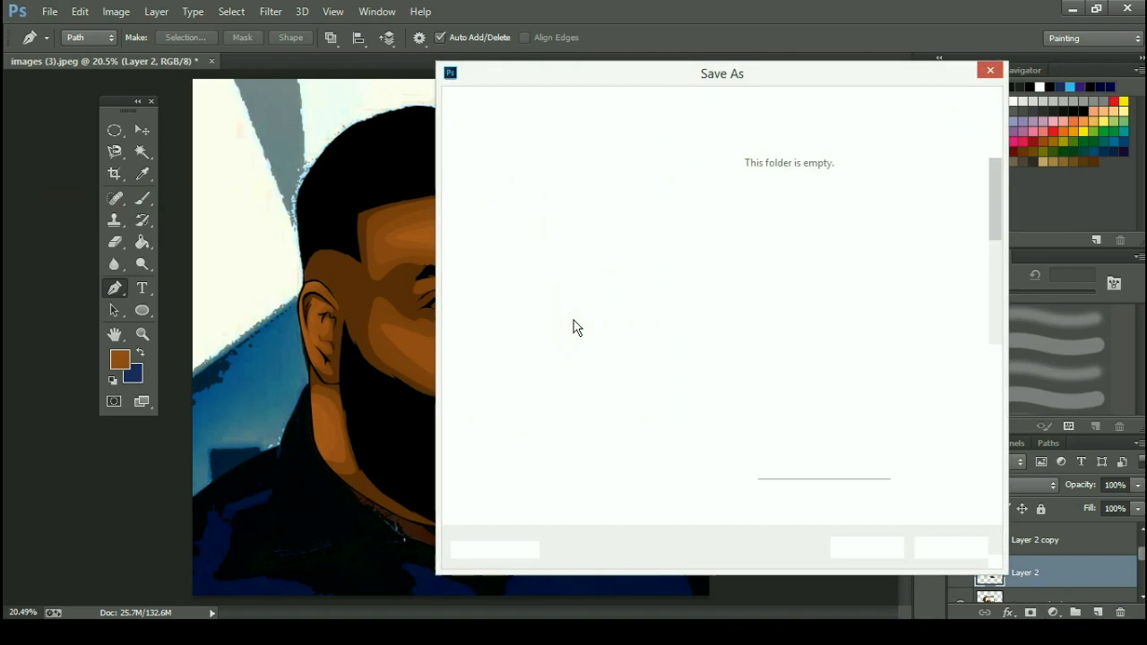
{"action": "left_click_drag", "start_coordinate": [668, 77], "coordinate": [632, 70]}
{"action": "left_click", "coordinate": [819, 545]}
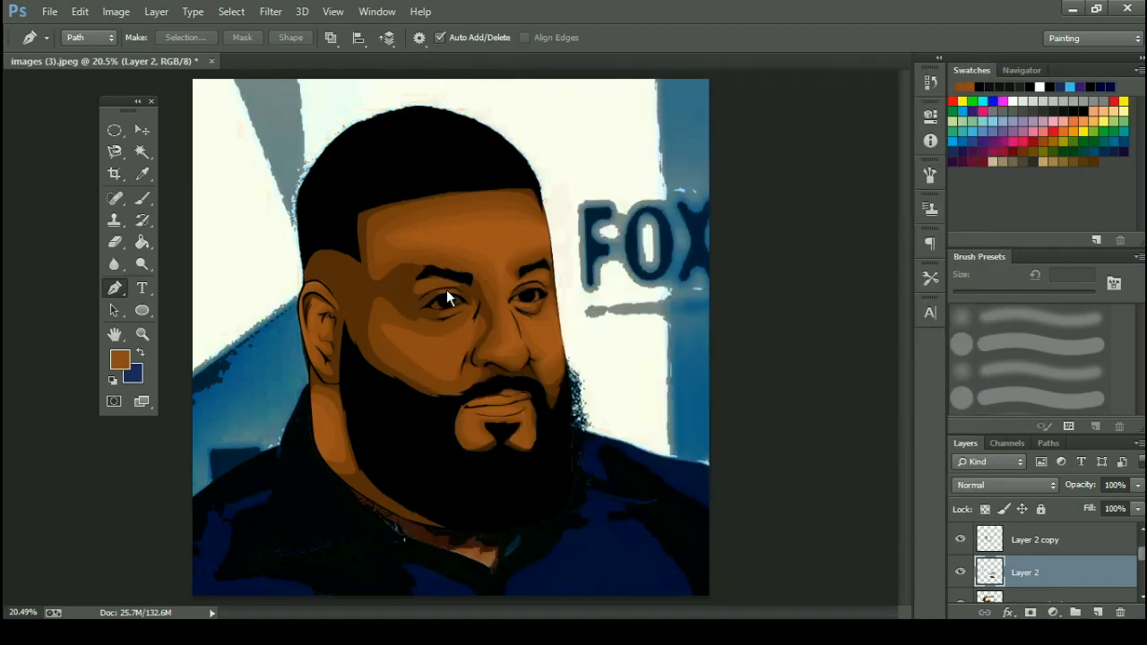
On the Highlights layer, trace small highlight paths below the nearer eyebrow, on the upper eyelid and under the eye.
{"action": "scroll", "coordinate": [335, 292], "scroll_direction": "up", "scroll_amount": 9}
{"action": "scroll", "coordinate": [1061, 569], "scroll_direction": "down", "scroll_amount": 2}
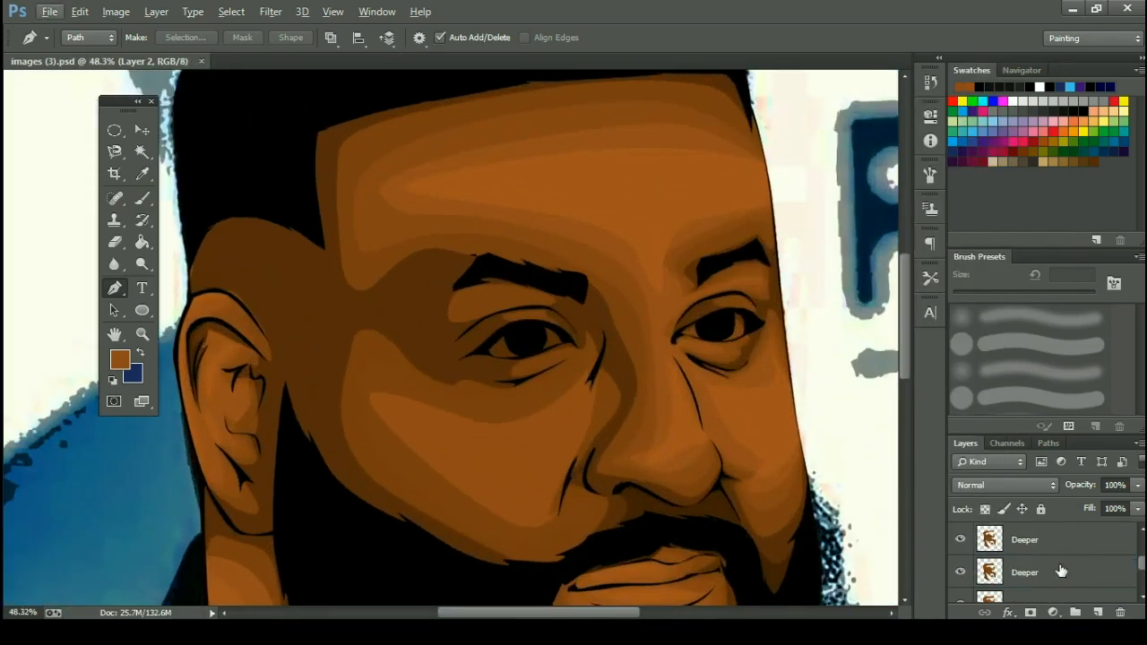
{"action": "scroll", "coordinate": [1061, 571], "scroll_direction": "up", "scroll_amount": 4}
{"action": "left_click", "coordinate": [1060, 547]}
{"action": "scroll", "coordinate": [538, 313], "scroll_direction": "up", "scroll_amount": 10}
{"action": "left_click", "coordinate": [466, 259]}
{"action": "left_click_drag", "start_coordinate": [327, 297], "coordinate": [328, 315]}
{"action": "left_click_drag", "start_coordinate": [358, 321], "coordinate": [369, 320]}
{"action": "left_click", "coordinate": [488, 297]}
{"action": "left_click", "coordinate": [558, 286]}
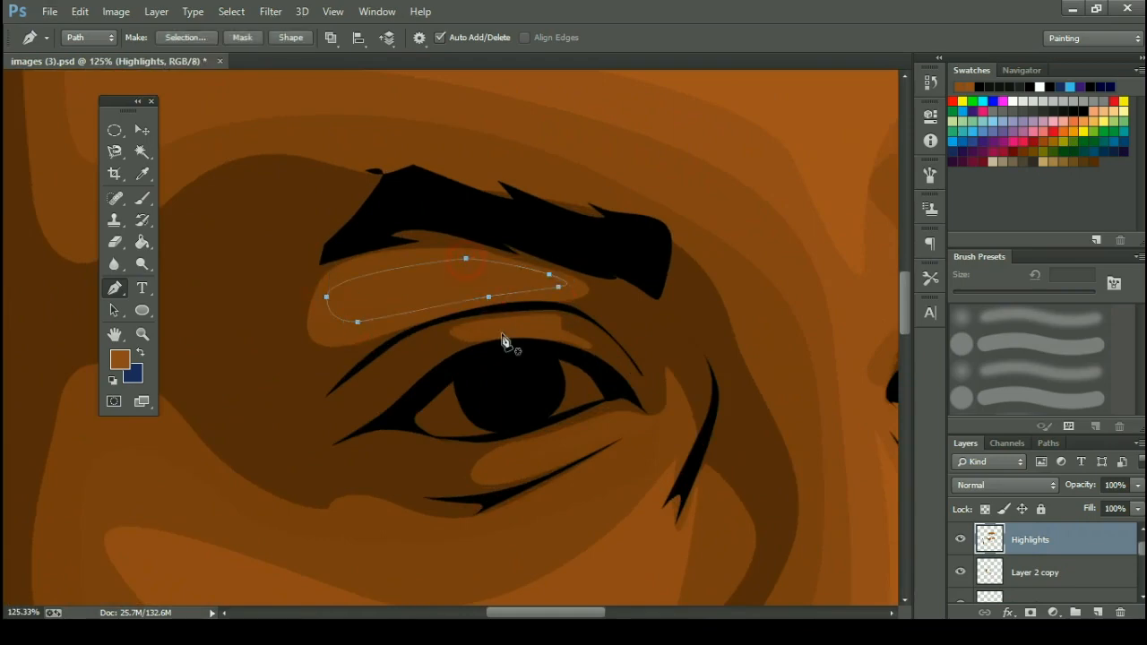
{"action": "left_click_drag", "start_coordinate": [587, 446], "coordinate": [596, 439]}
{"action": "left_click", "coordinate": [569, 437]}
Fill the eye-area highlight paths with a custom lighter brown and remove the paths.
{"action": "scroll", "coordinate": [485, 335], "scroll_direction": "down", "scroll_amount": 11}
{"action": "left_click", "coordinate": [113, 287]}
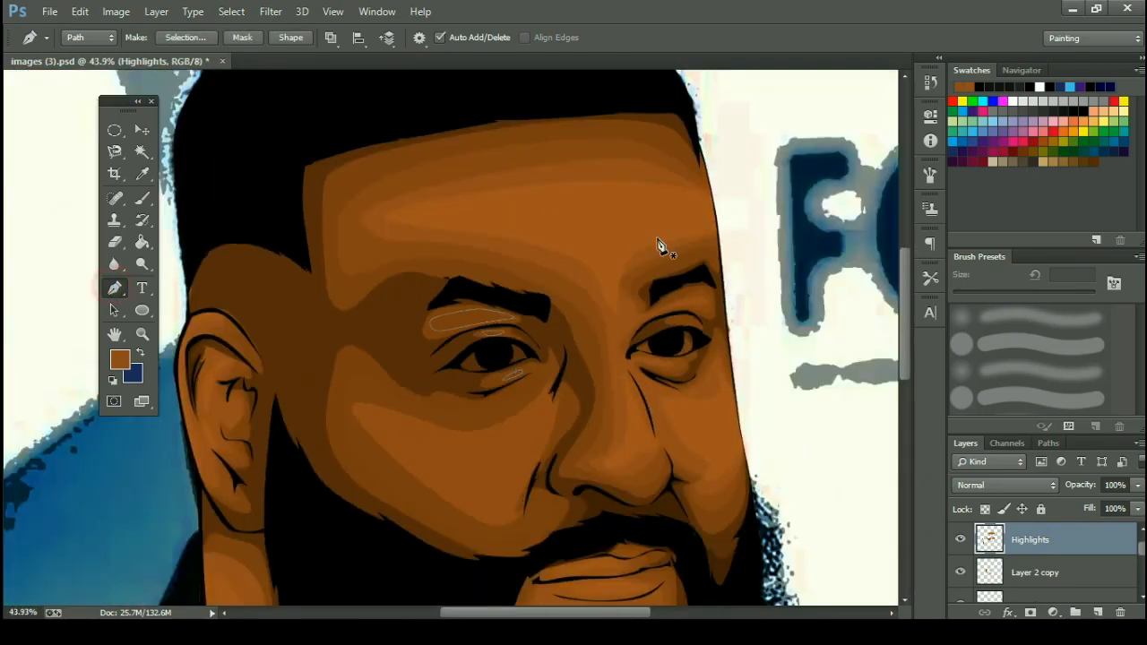
{"action": "right_click", "coordinate": [657, 233]}
{"action": "left_click", "coordinate": [704, 326]}
{"action": "left_click", "coordinate": [875, 169]}
{"action": "left_click", "coordinate": [874, 207]}
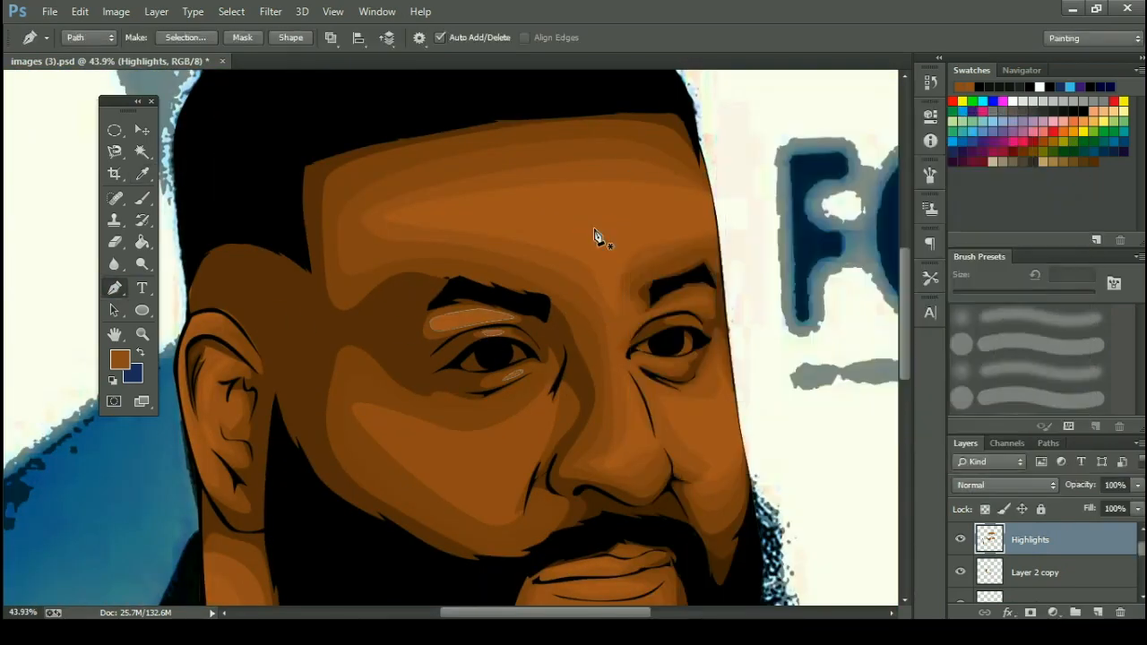
{"action": "scroll", "coordinate": [597, 235], "scroll_direction": "down", "scroll_amount": 3}
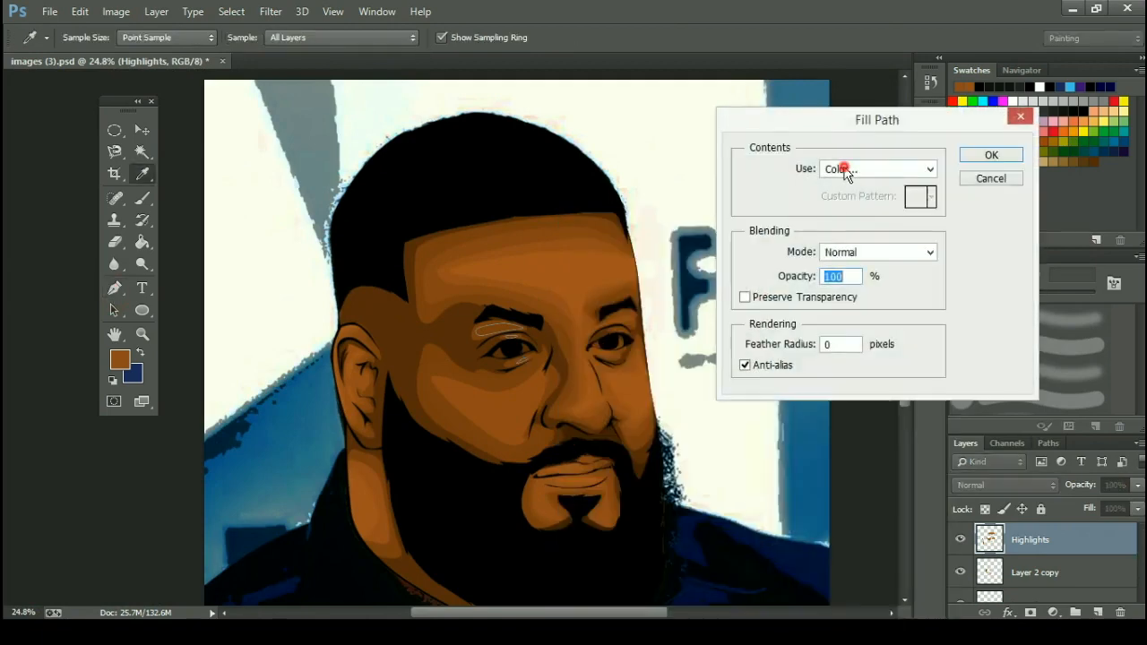
{"action": "left_click", "coordinate": [844, 171]}
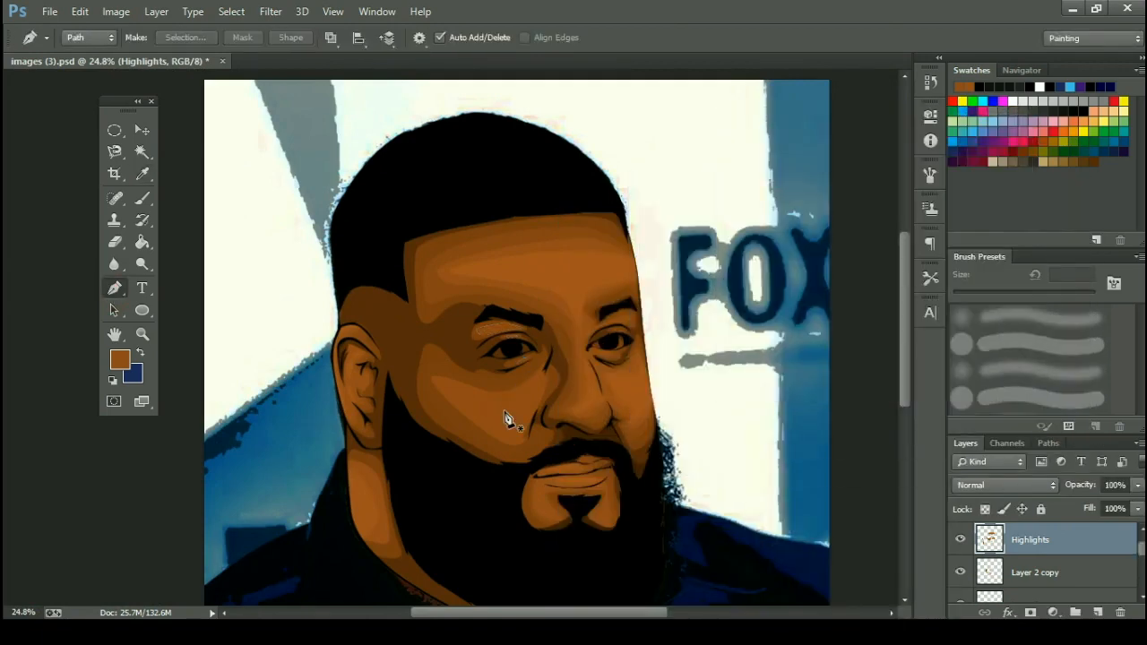
{"action": "scroll", "coordinate": [493, 394], "scroll_direction": "down", "scroll_amount": 3}
Add a new layer above Lines and name it Eyes.
{"action": "scroll", "coordinate": [1084, 564], "scroll_direction": "down", "scroll_amount": 1}
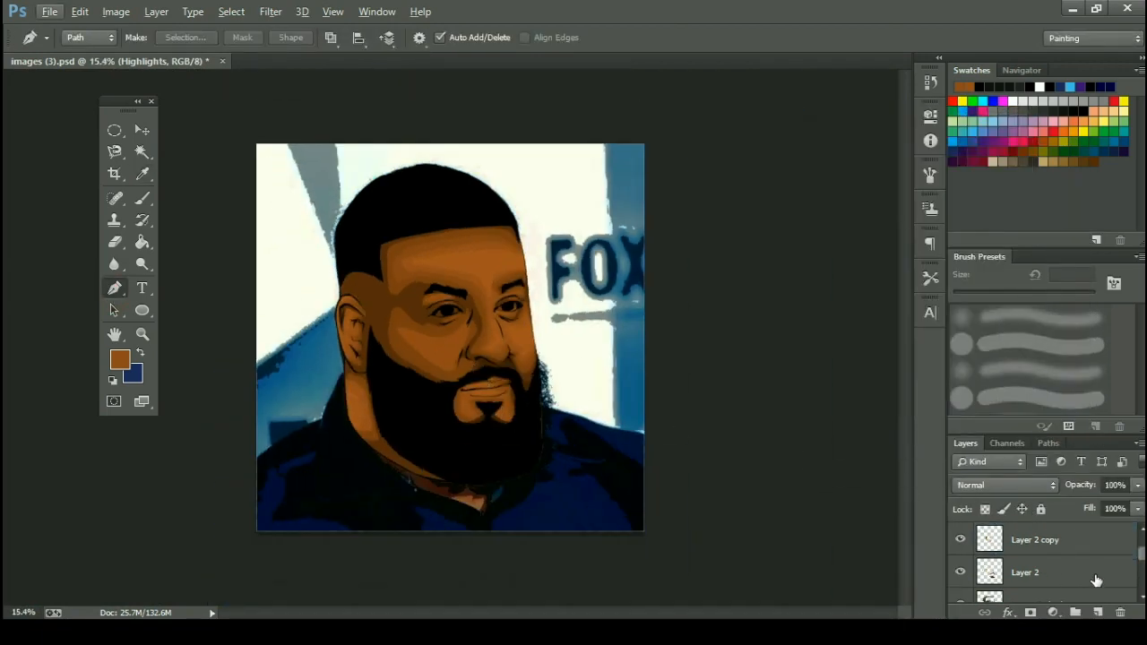
{"action": "scroll", "coordinate": [1095, 577], "scroll_direction": "up", "scroll_amount": 2}
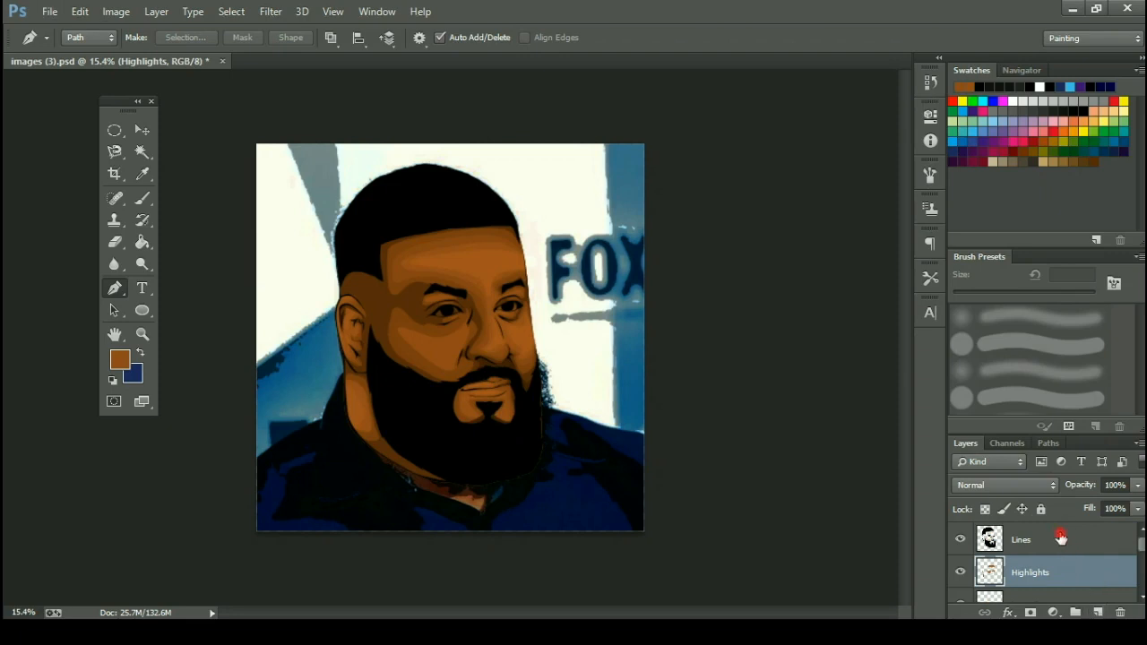
{"action": "left_click", "coordinate": [1061, 538]}
{"action": "left_click", "coordinate": [1097, 610]}
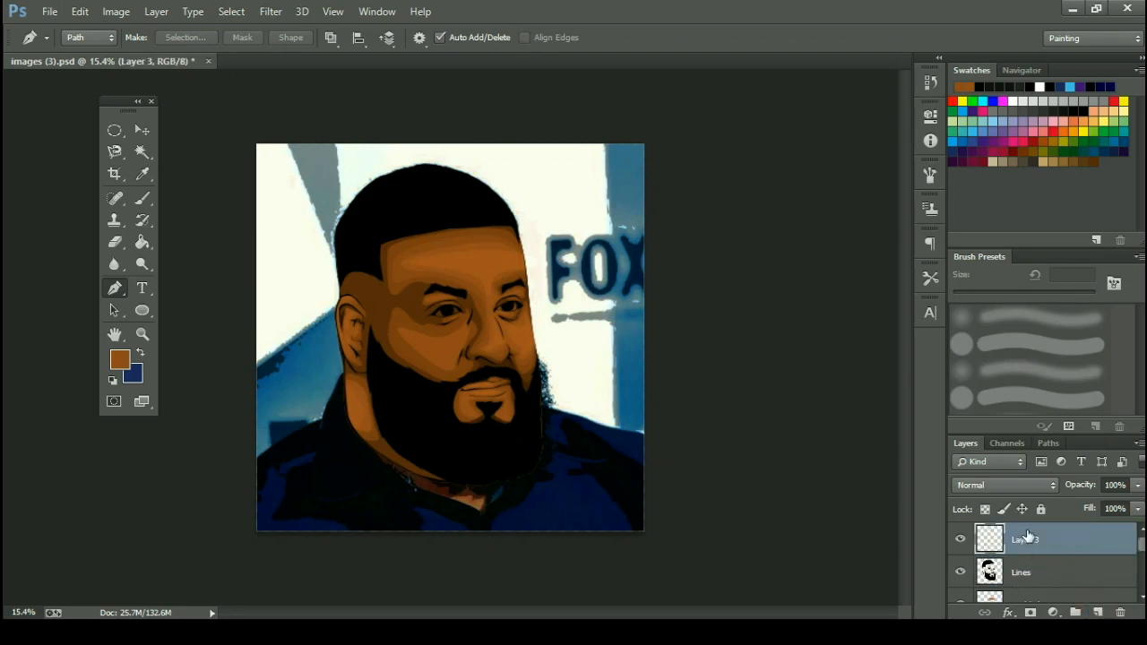
{"action": "double_click", "coordinate": [1031, 542]}
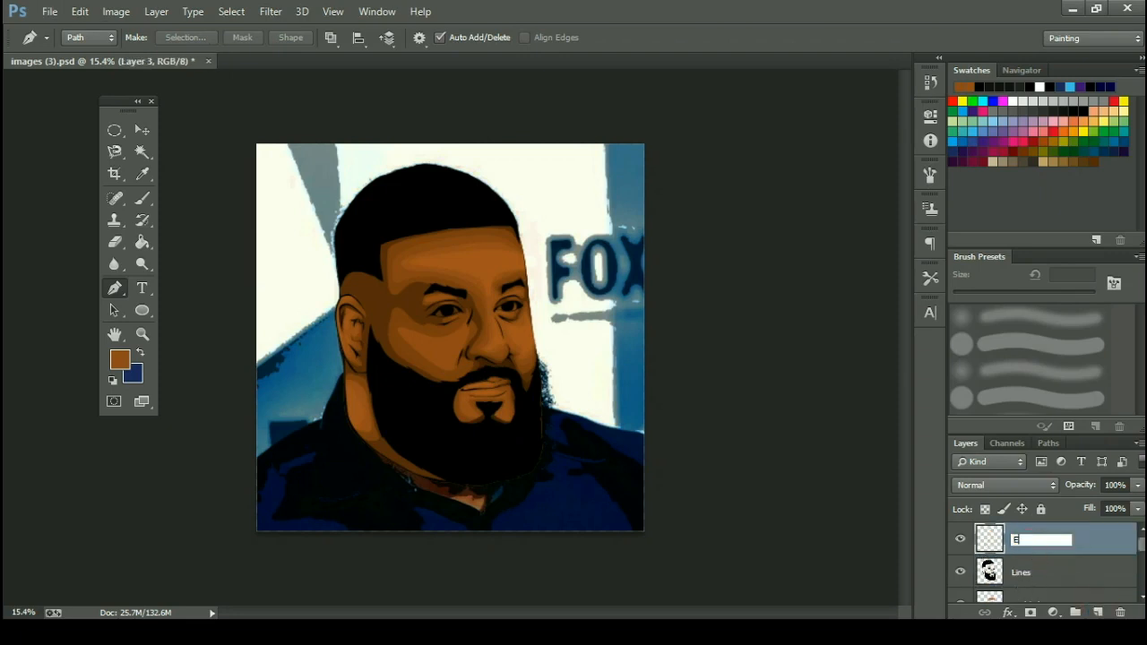
{"action": "type", "text": "Eyes"}
{"action": "key", "text": "Return"}
With the Pen tool, trace a closed crescent path along the lower part of the nearer eye's iris.
{"action": "scroll", "coordinate": [478, 275], "scroll_direction": "up", "scroll_amount": 14}
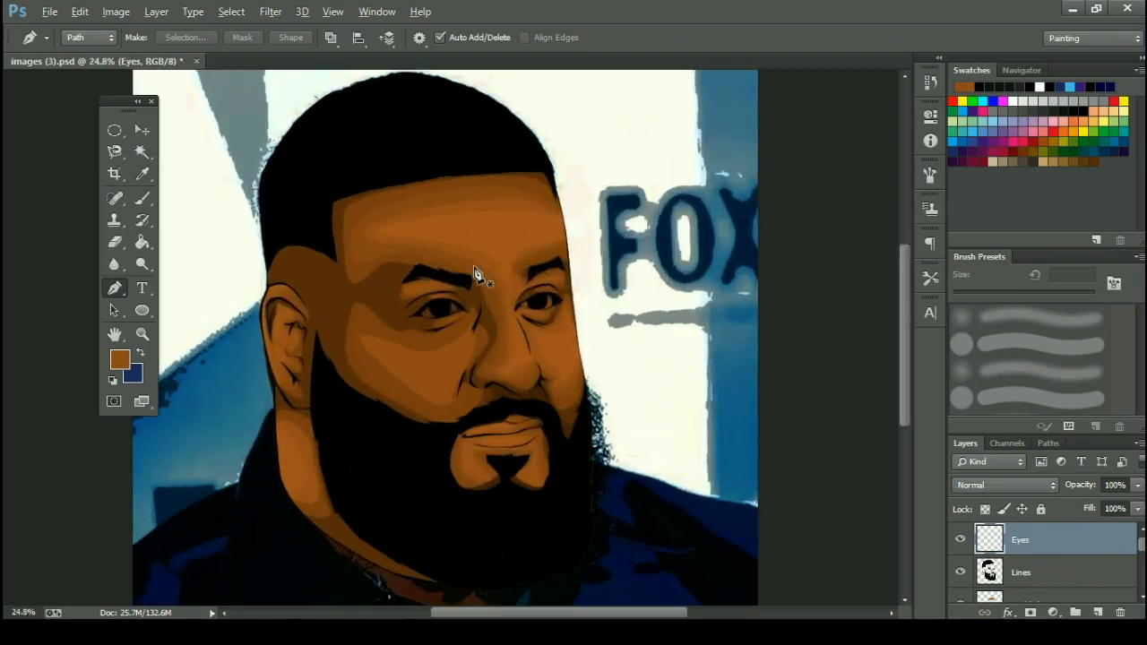
{"action": "scroll", "coordinate": [388, 345], "scroll_direction": "up", "scroll_amount": 2}
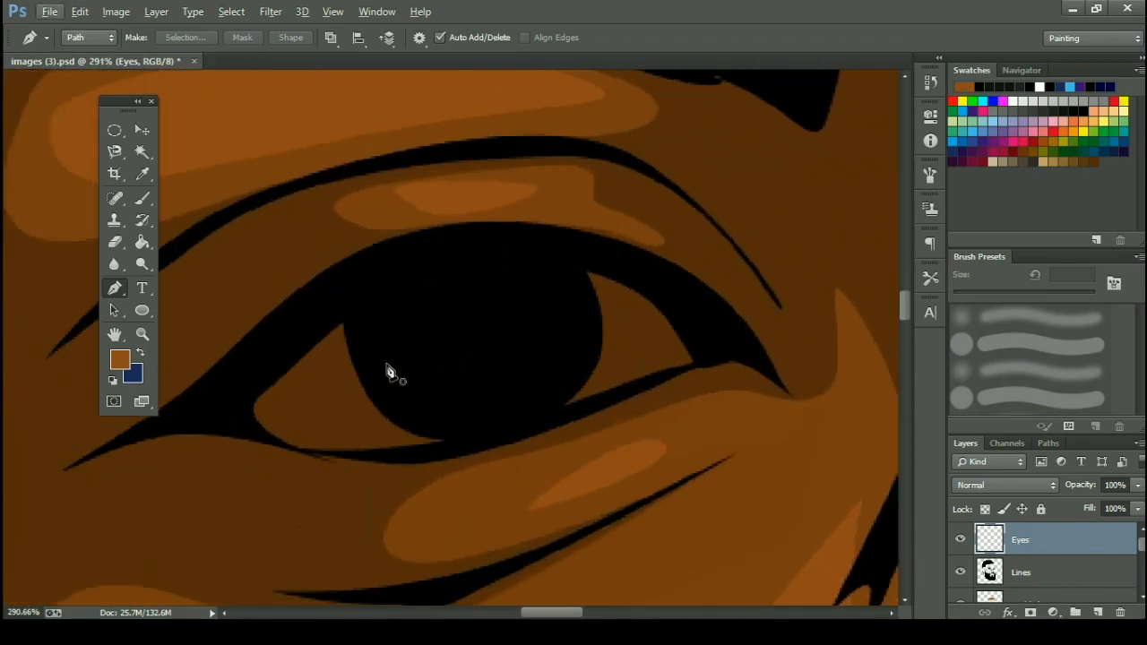
{"action": "left_click", "coordinate": [384, 371]}
{"action": "left_click_drag", "start_coordinate": [428, 408], "coordinate": [461, 415]}
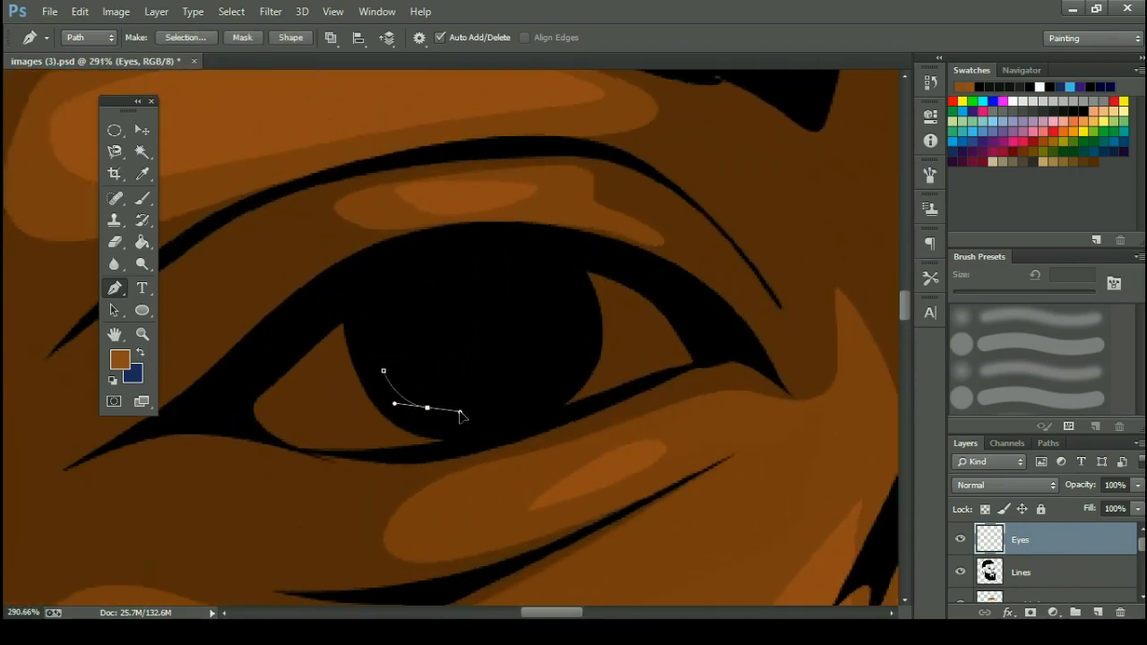
{"action": "left_click_drag", "start_coordinate": [551, 384], "coordinate": [578, 368]}
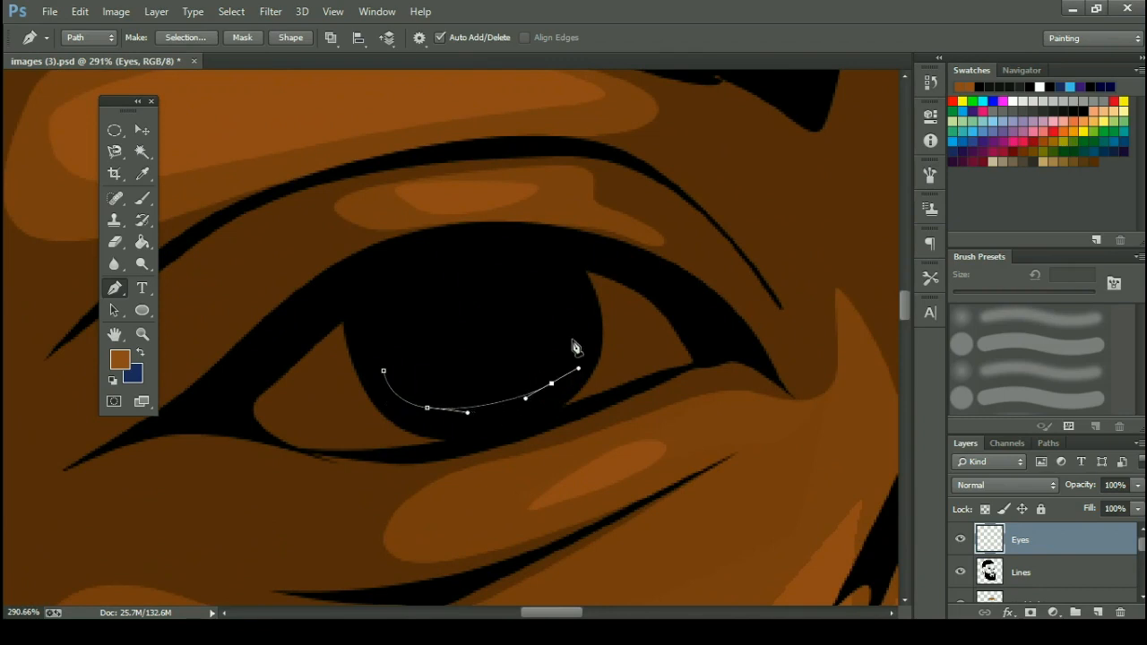
{"action": "left_click", "coordinate": [572, 341]}
{"action": "left_click_drag", "start_coordinate": [489, 382], "coordinate": [440, 395]}
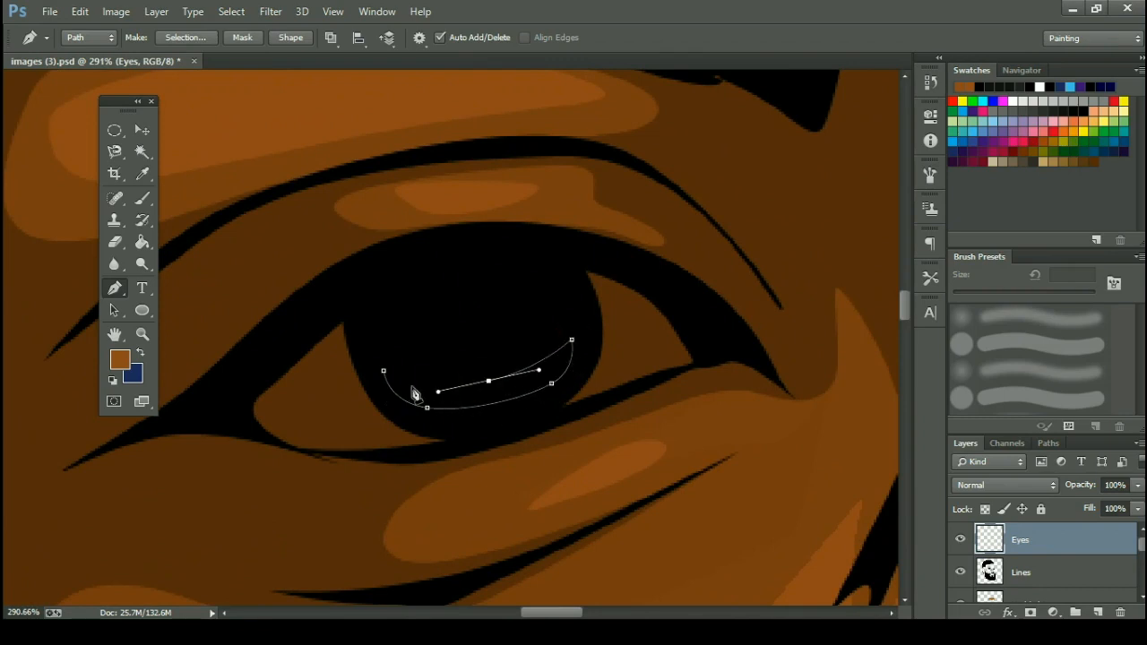
{"action": "left_click", "coordinate": [384, 372]}
Trace a matching closed crescent path along the lower part of the farther eye's iris.
{"action": "scroll", "coordinate": [512, 370], "scroll_direction": "down", "scroll_amount": 4}
{"action": "left_click_drag", "start_coordinate": [630, 350], "coordinate": [493, 345]}
{"action": "left_click", "coordinate": [491, 316]}
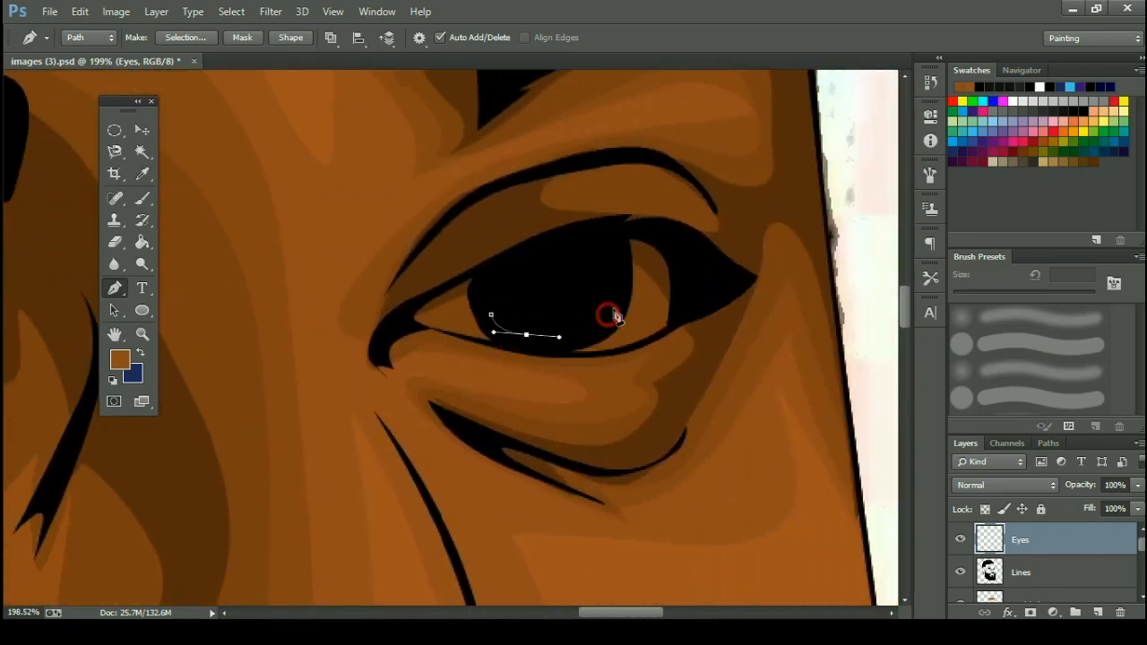
{"action": "left_click_drag", "start_coordinate": [608, 314], "coordinate": [528, 321]}
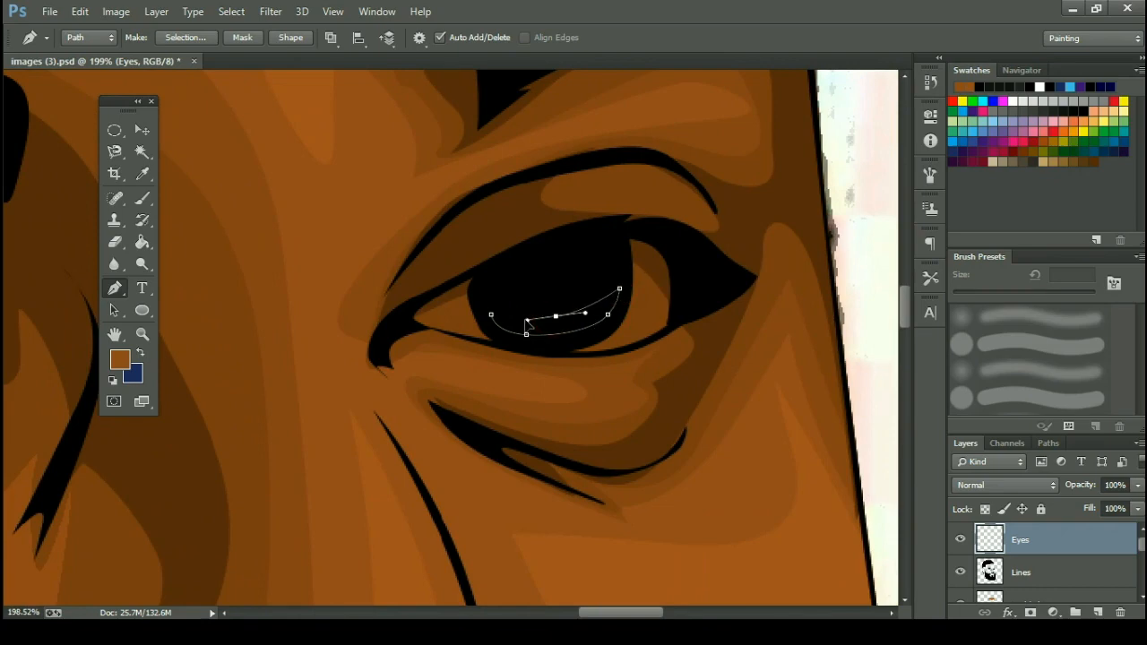
Fill both iris crescent paths with a custom dark purplish grey and remove the paths.
{"action": "scroll", "coordinate": [491, 289], "scroll_direction": "down", "scroll_amount": 5}
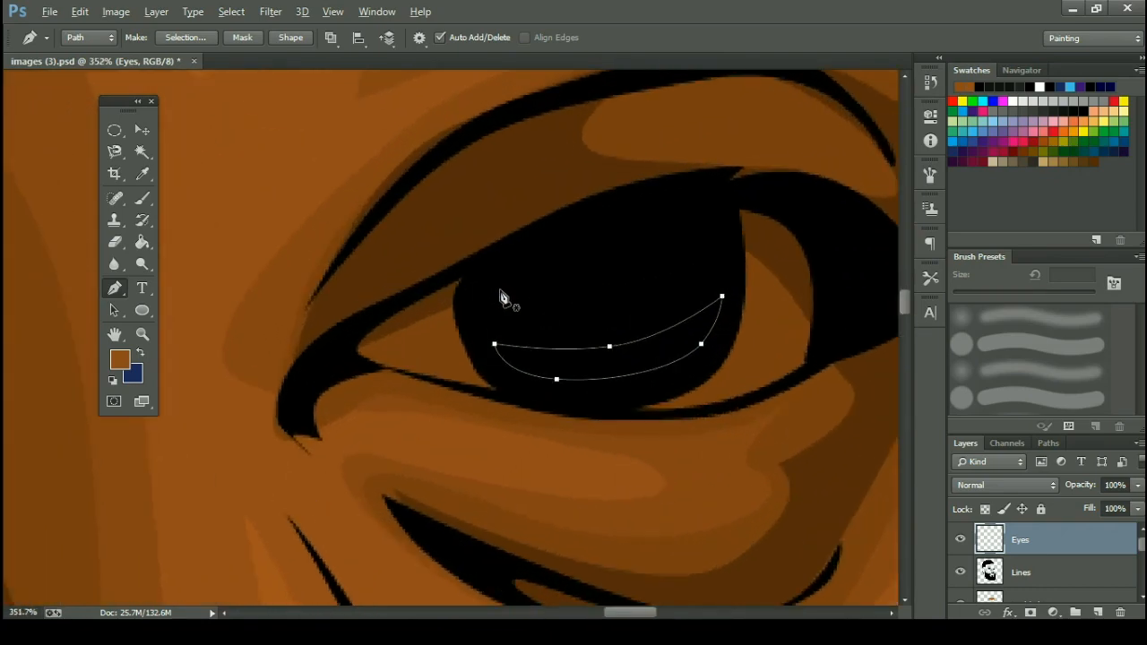
{"action": "scroll", "coordinate": [303, 313], "scroll_direction": "down", "scroll_amount": 3}
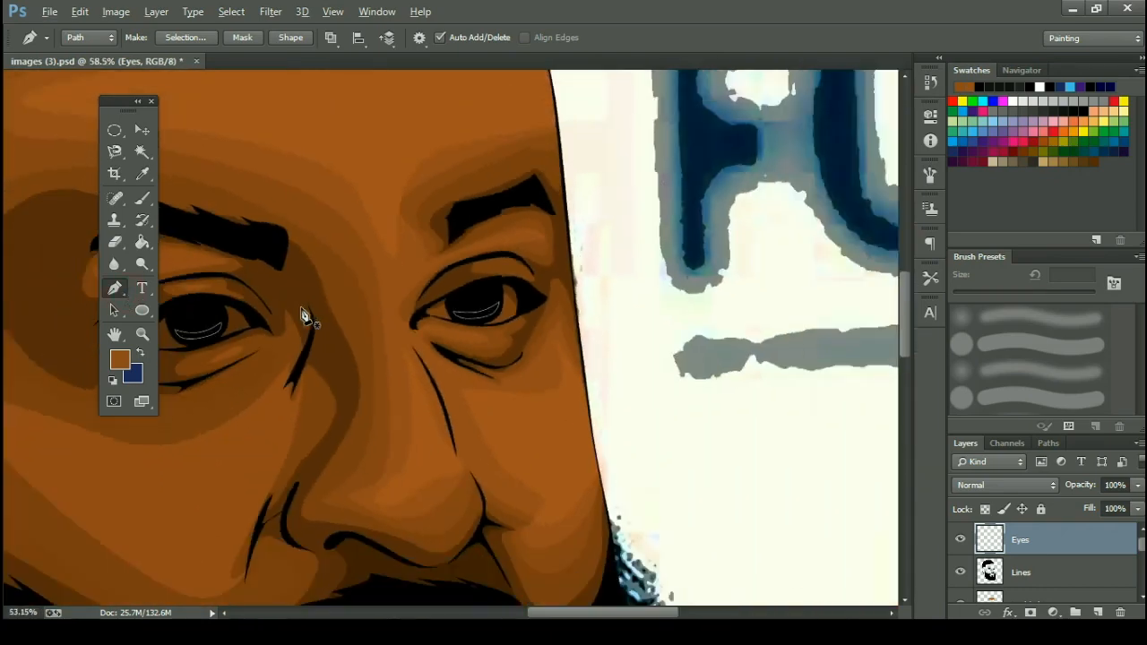
{"action": "right_click", "coordinate": [427, 186]}
{"action": "left_click", "coordinate": [483, 283]}
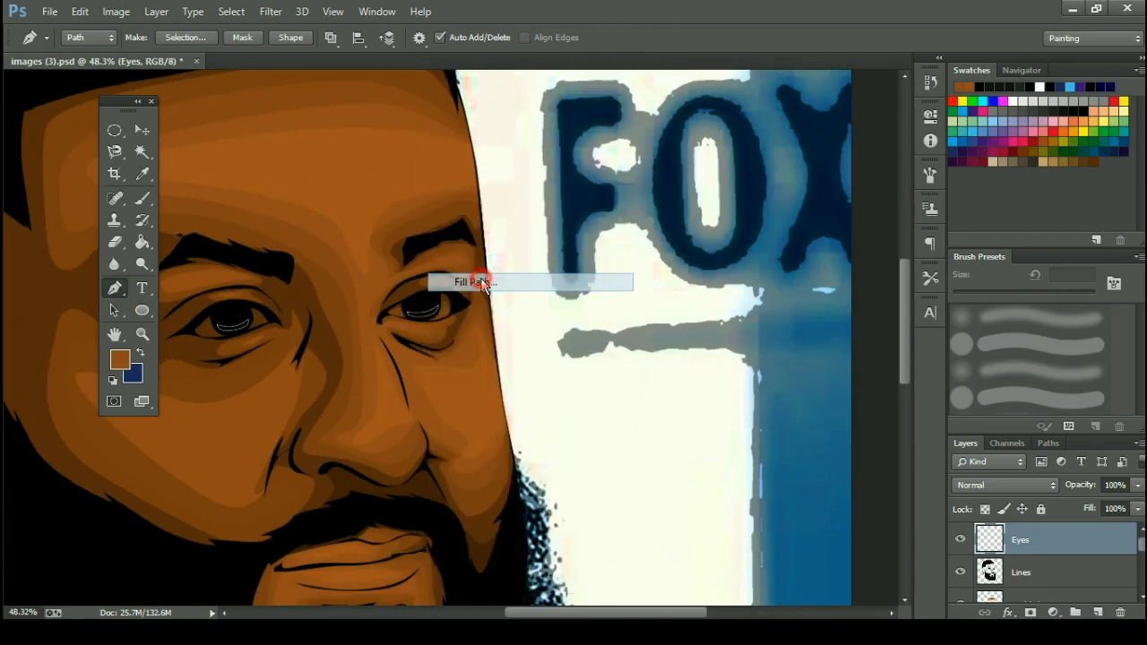
{"action": "left_click", "coordinate": [859, 171]}
{"action": "left_click", "coordinate": [860, 214]}
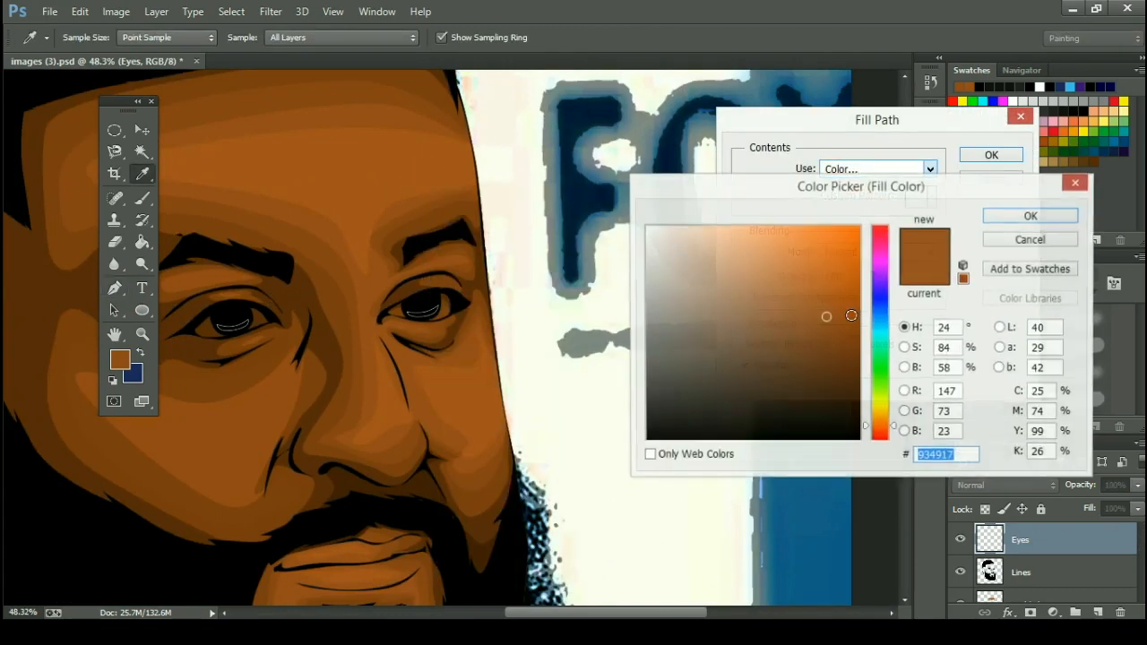
{"action": "left_click", "coordinate": [879, 265]}
{"action": "left_click_drag", "start_coordinate": [743, 333], "coordinate": [675, 384]}
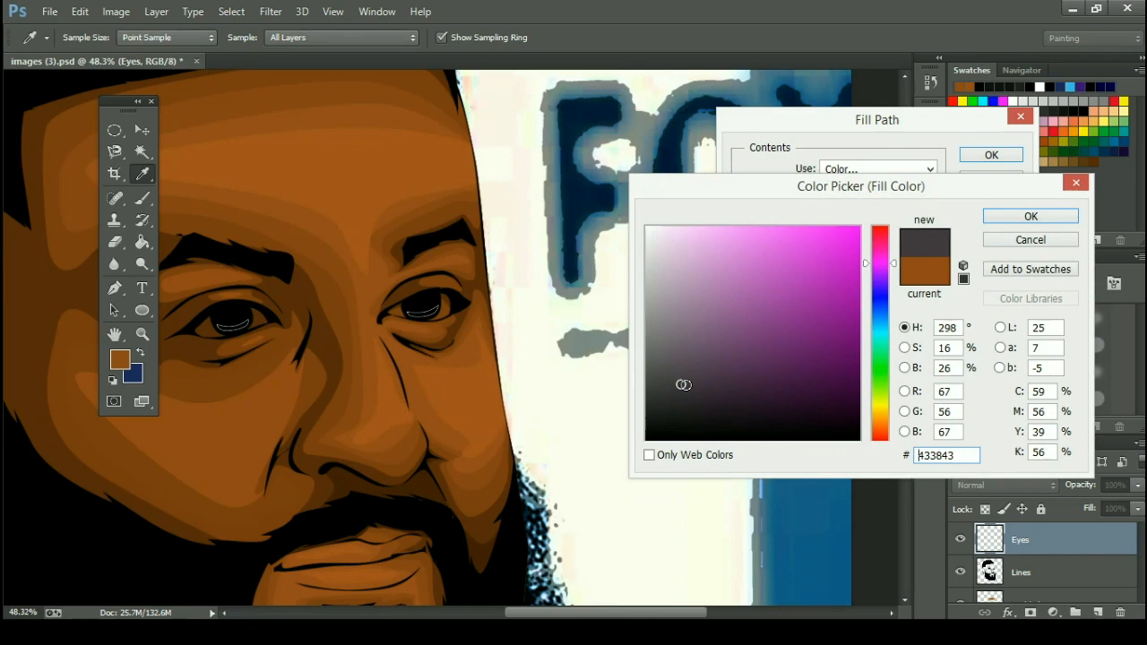
{"action": "key", "text": "Return"}
{"action": "key", "text": "Return"}
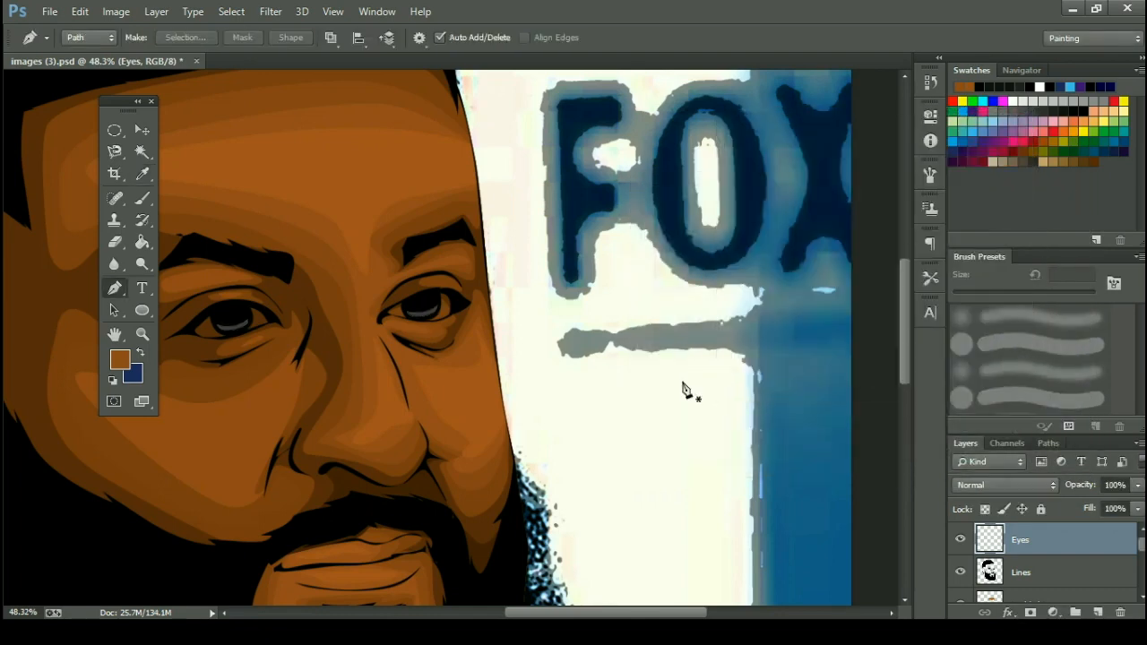
Trace a small rounded glint path above the grey crescent in the nearer eye.
{"action": "scroll", "coordinate": [249, 354], "scroll_direction": "down", "scroll_amount": 5}
{"action": "scroll", "coordinate": [195, 341], "scroll_direction": "up", "scroll_amount": 16}
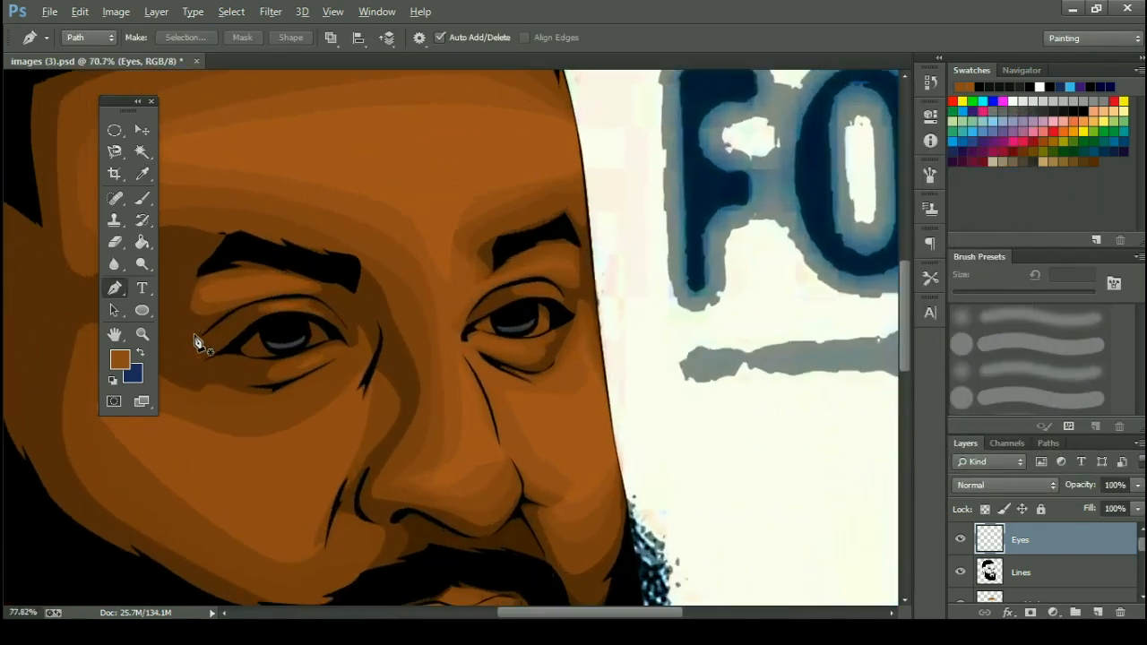
{"action": "scroll", "coordinate": [316, 343], "scroll_direction": "up", "scroll_amount": 9}
{"action": "left_click", "coordinate": [362, 333]}
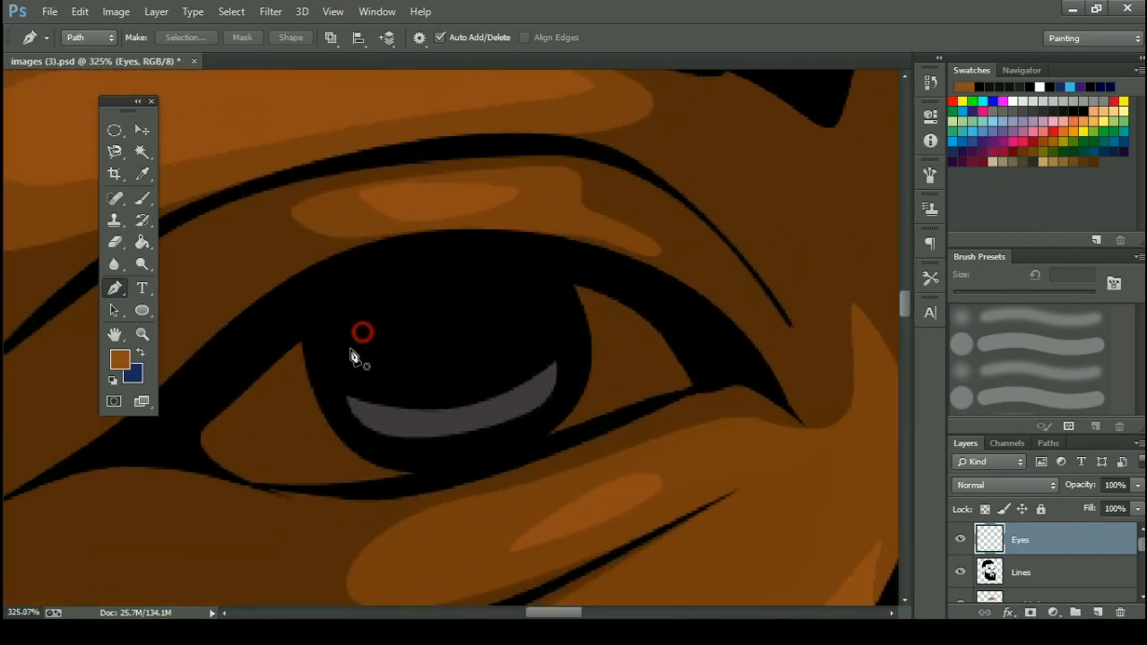
{"action": "left_click_drag", "start_coordinate": [369, 388], "coordinate": [395, 373]}
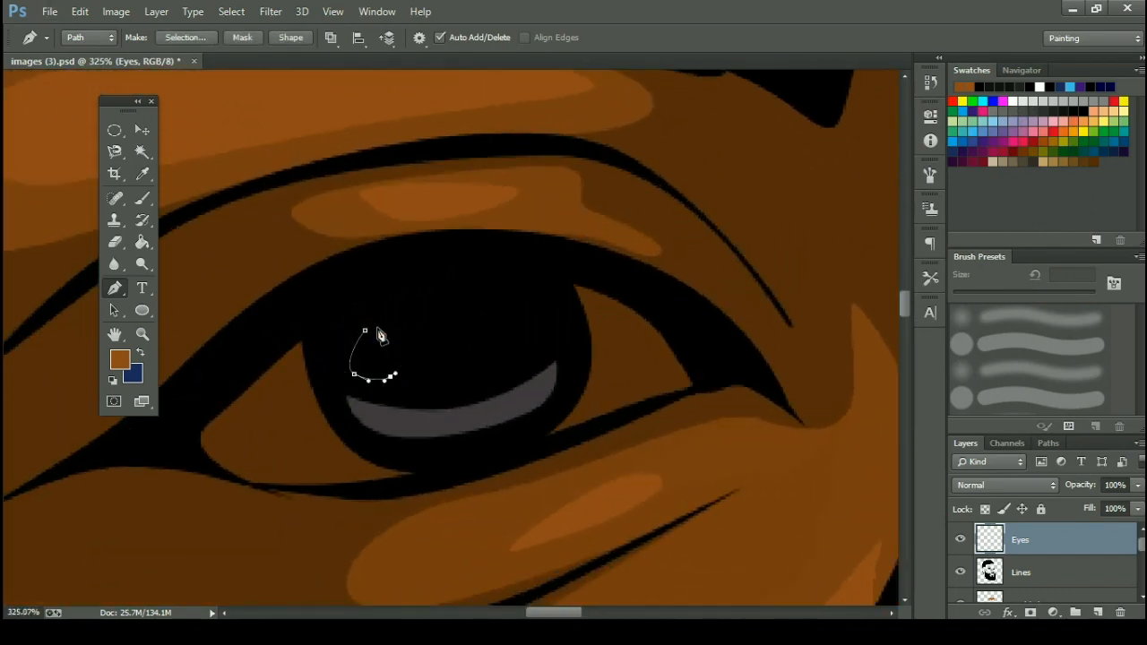
Trace a small glint path above the grey crescent in the farther eye.
{"action": "scroll", "coordinate": [448, 332], "scroll_direction": "down", "scroll_amount": 11}
{"action": "scroll", "coordinate": [435, 333], "scroll_direction": "up", "scroll_amount": 5}
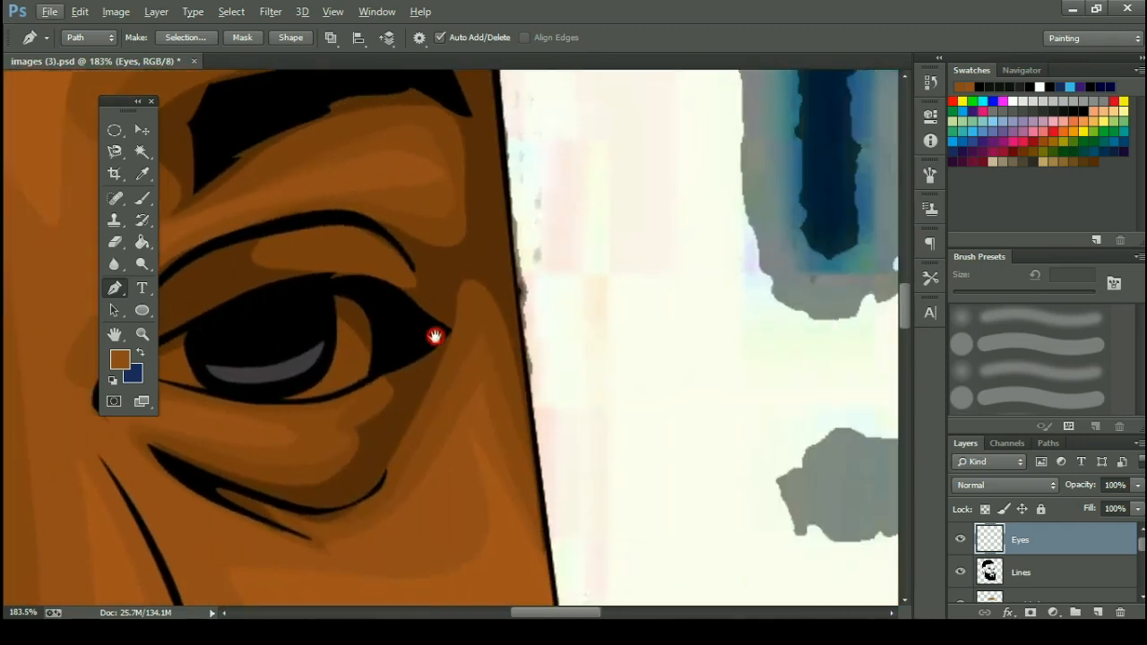
{"action": "scroll", "coordinate": [358, 350], "scroll_direction": "up", "scroll_amount": 8}
{"action": "left_click", "coordinate": [318, 365]}
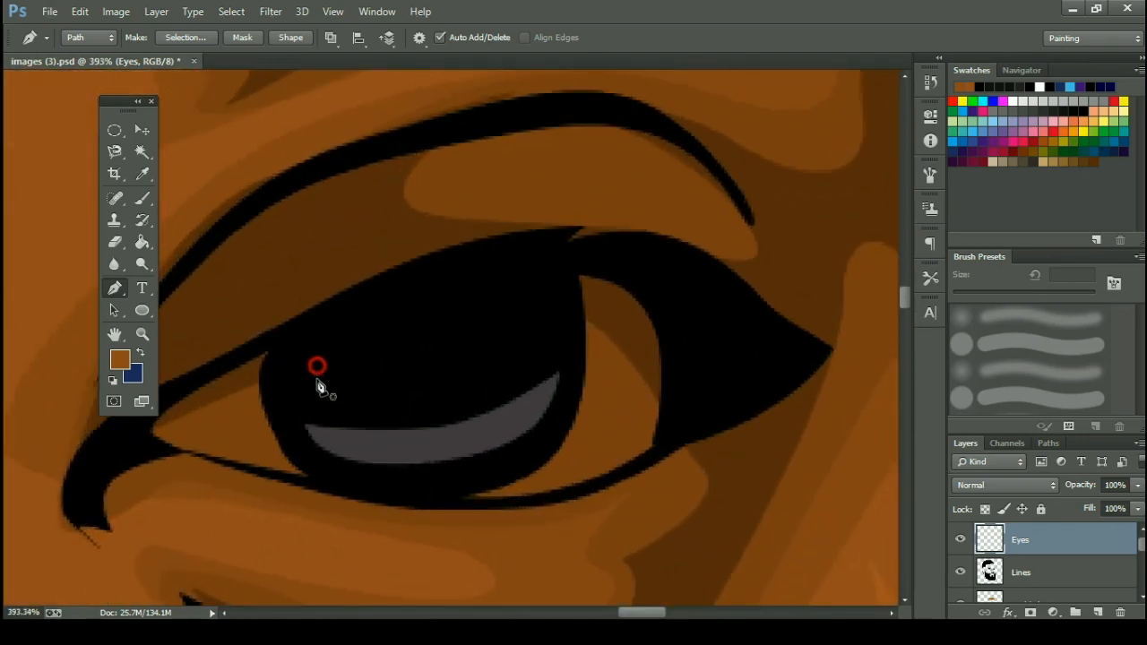
{"action": "left_click", "coordinate": [375, 392]}
{"action": "left_click", "coordinate": [371, 358]}
{"action": "left_click", "coordinate": [320, 366]}
Fill both eye glint paths with white, ffffff, and remove the paths.
{"action": "scroll", "coordinate": [407, 319], "scroll_direction": "down", "scroll_amount": 8}
{"action": "scroll", "coordinate": [408, 319], "scroll_direction": "down", "scroll_amount": 5}
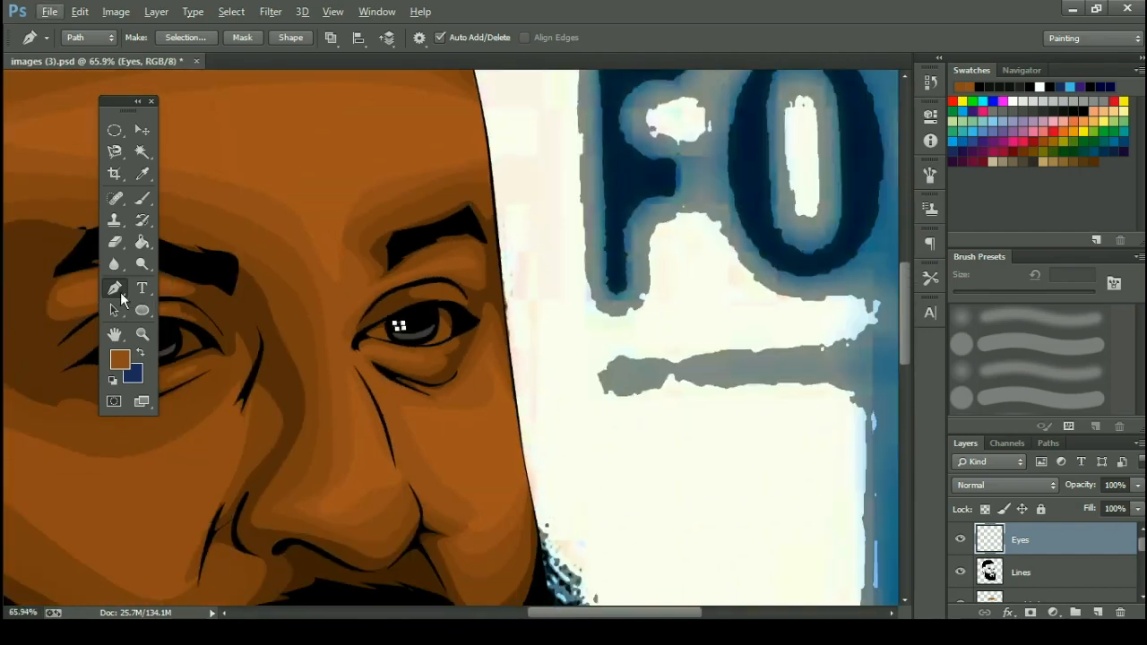
{"action": "scroll", "coordinate": [349, 225], "scroll_direction": "down", "scroll_amount": 3}
{"action": "right_click", "coordinate": [348, 210]}
{"action": "left_click", "coordinate": [427, 308]}
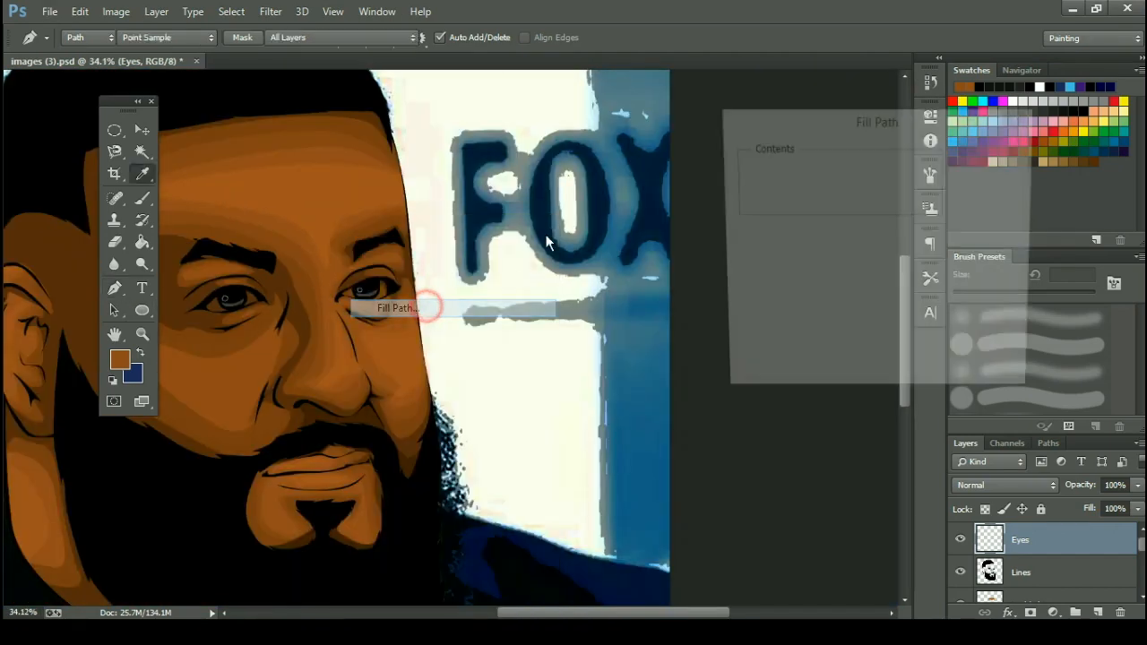
{"action": "left_click", "coordinate": [837, 170]}
{"action": "left_click", "coordinate": [848, 203]}
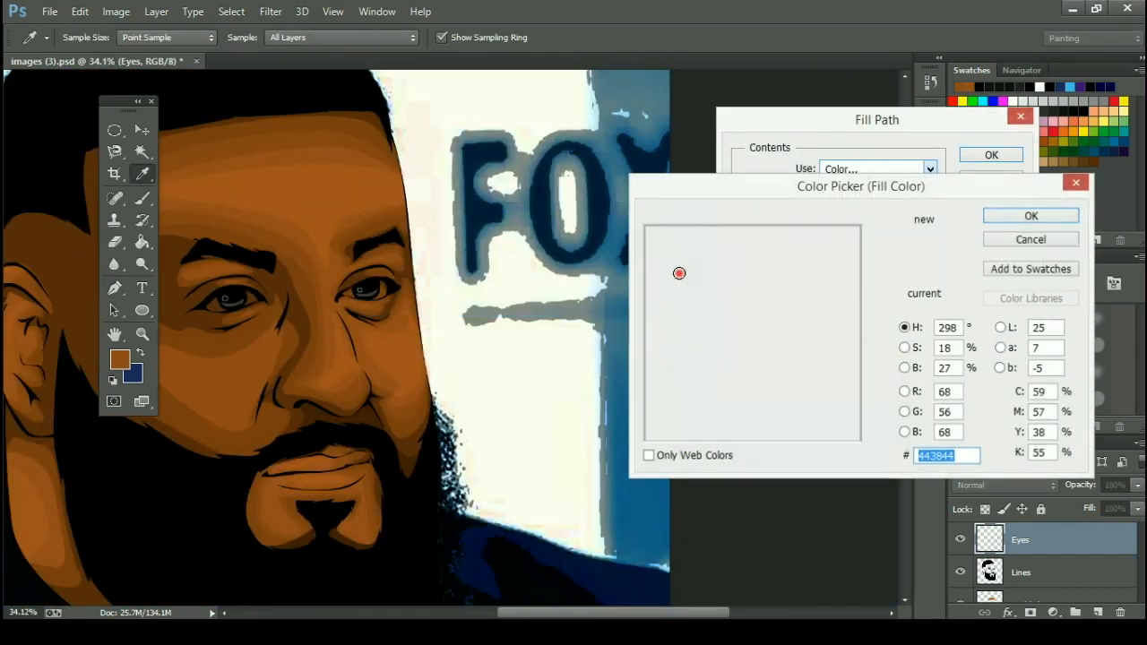
{"action": "type", "text": "ffffff"}
{"action": "key", "text": "Return"}
{"action": "key", "text": "Return"}
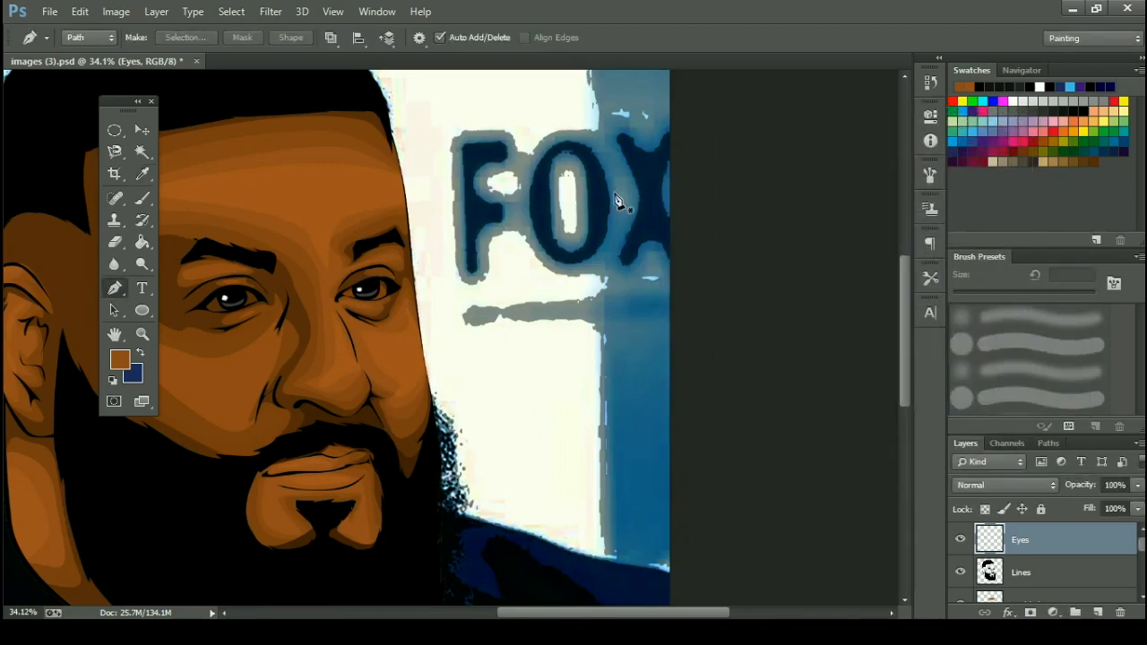
Add a new layer above Eyes.
{"action": "scroll", "coordinate": [332, 333], "scroll_direction": "down", "scroll_amount": 3}
{"action": "scroll", "coordinate": [307, 328], "scroll_direction": "up", "scroll_amount": 5}
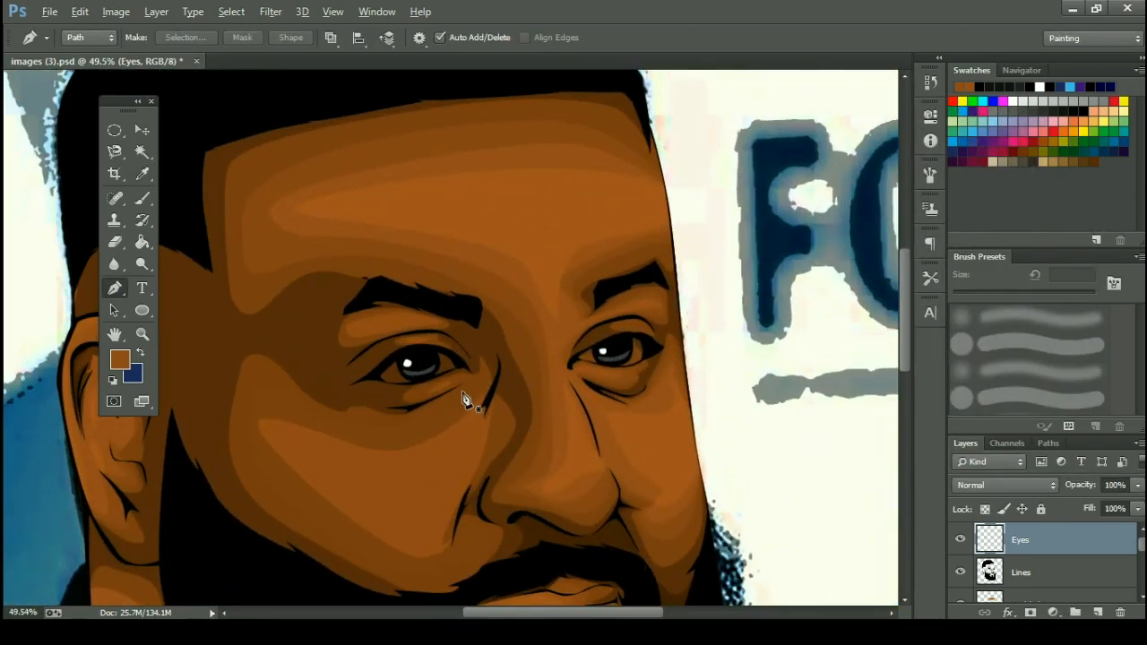
{"action": "scroll", "coordinate": [409, 422], "scroll_direction": "up", "scroll_amount": 5}
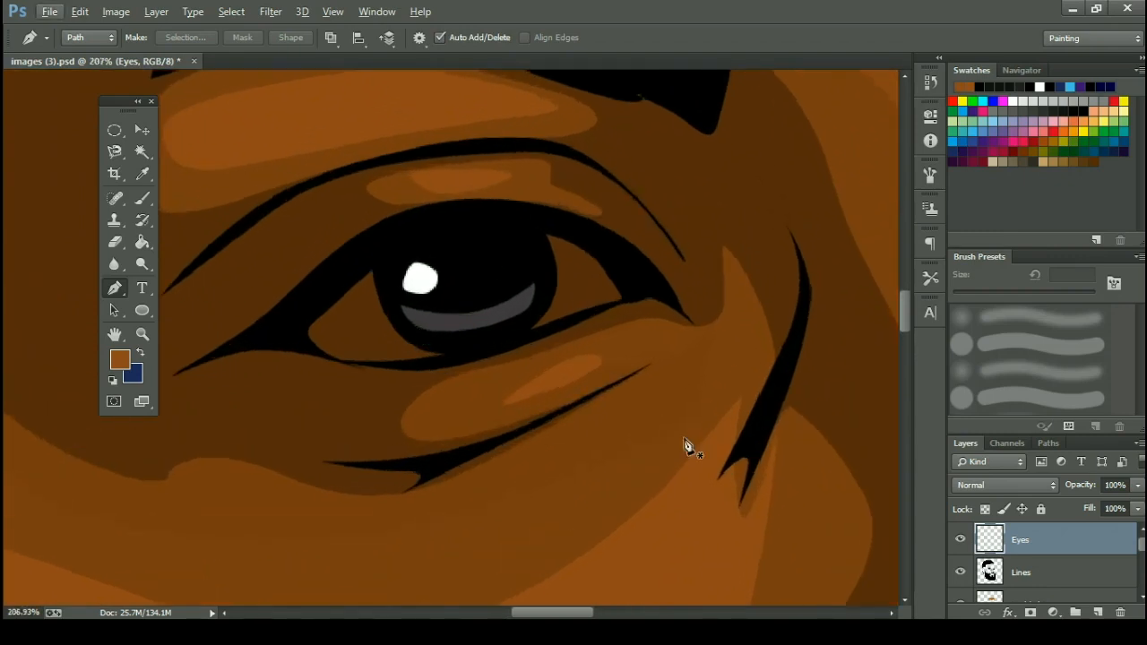
{"action": "left_click", "coordinate": [1093, 571]}
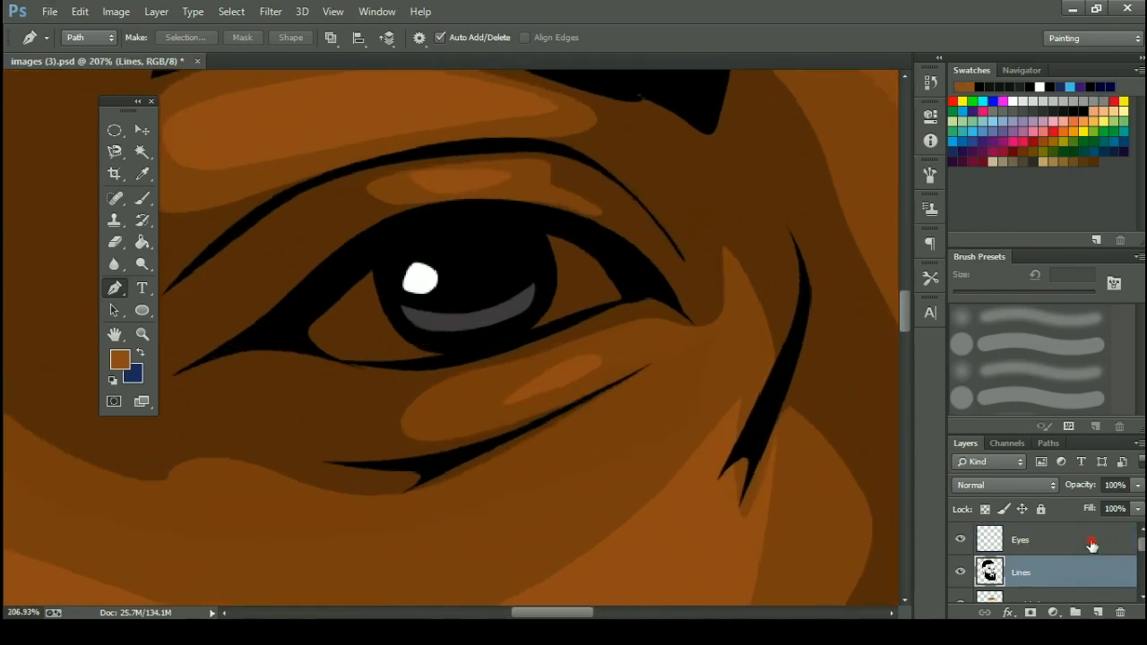
{"action": "left_click", "coordinate": [1092, 543]}
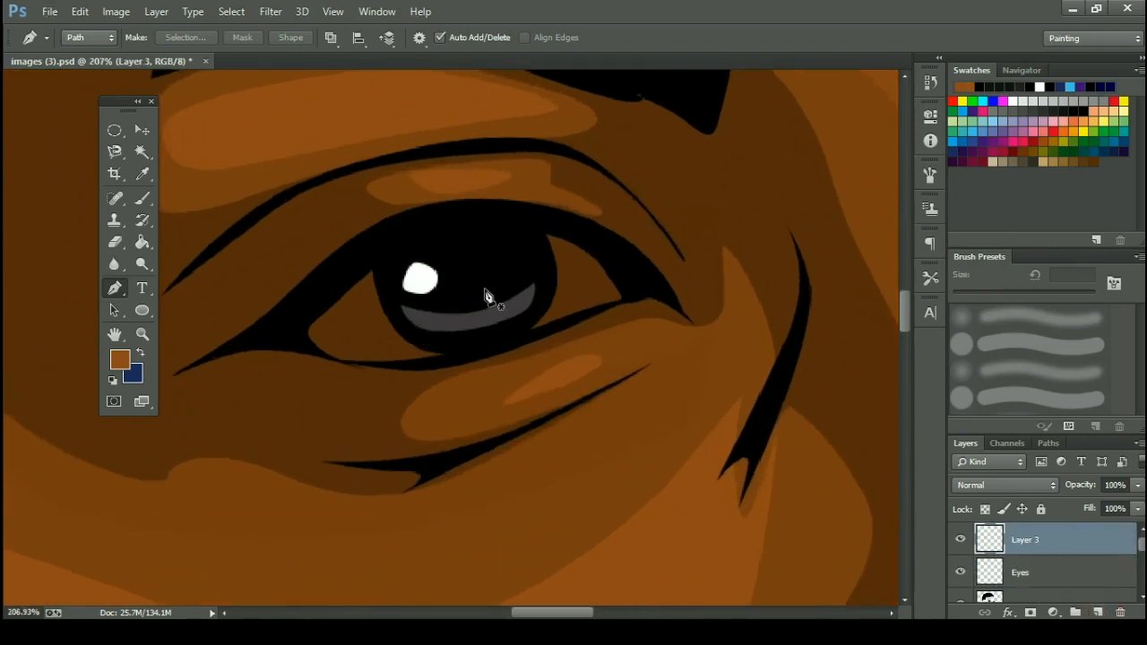
Trace a closed path inside the nearer eye's iris, surrounding the white glint and the grey crescent.
{"action": "left_click_drag", "start_coordinate": [502, 239], "coordinate": [487, 236]}
{"action": "left_click_drag", "start_coordinate": [388, 275], "coordinate": [390, 291]}
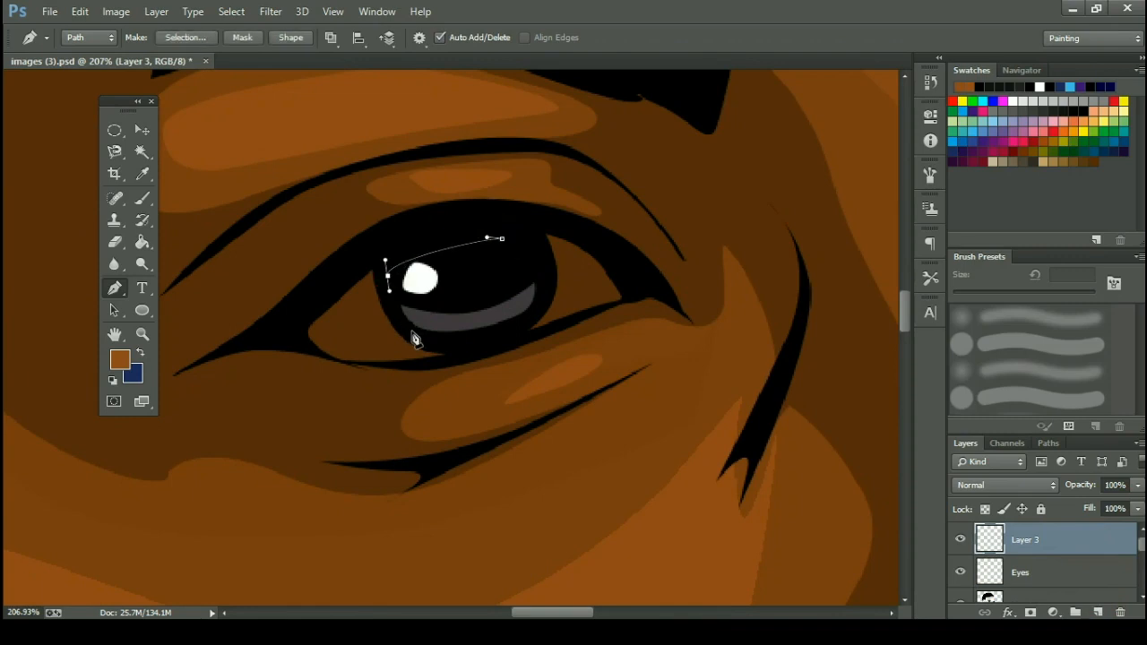
{"action": "left_click_drag", "start_coordinate": [530, 315], "coordinate": [542, 282]}
{"action": "left_click", "coordinate": [539, 270]}
{"action": "left_click", "coordinate": [502, 238]}
Fill the inner iris path with a custom very dark grey and remove the path.
{"action": "right_click", "coordinate": [599, 127]}
{"action": "left_click", "coordinate": [666, 220]}
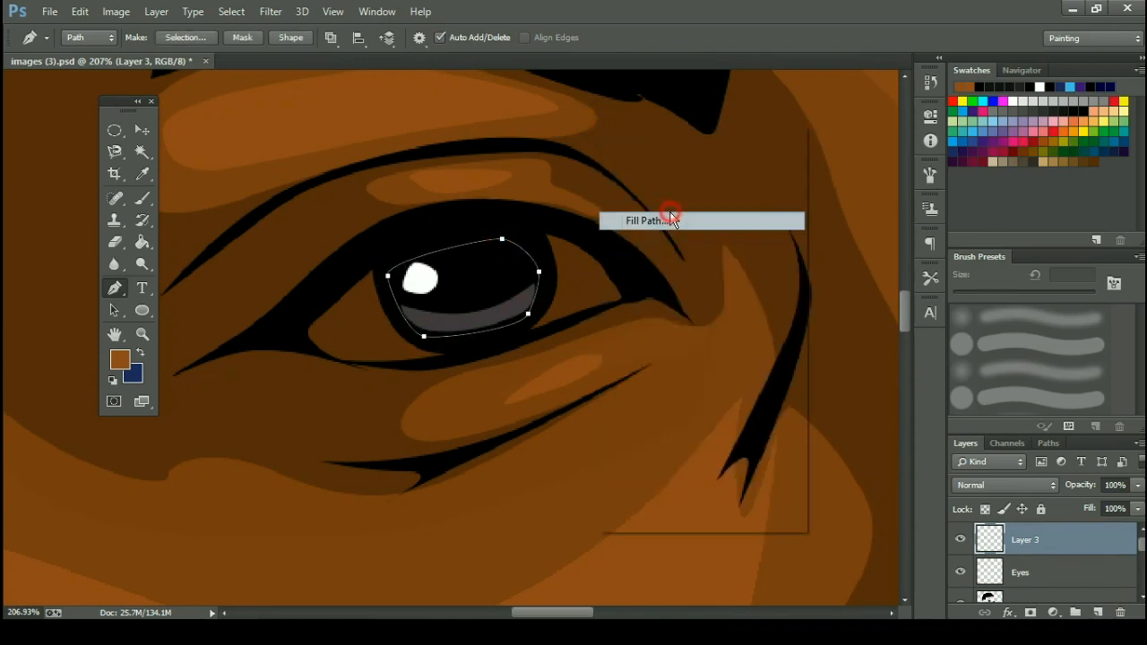
{"action": "left_click", "coordinate": [854, 170]}
{"action": "left_click", "coordinate": [861, 221]}
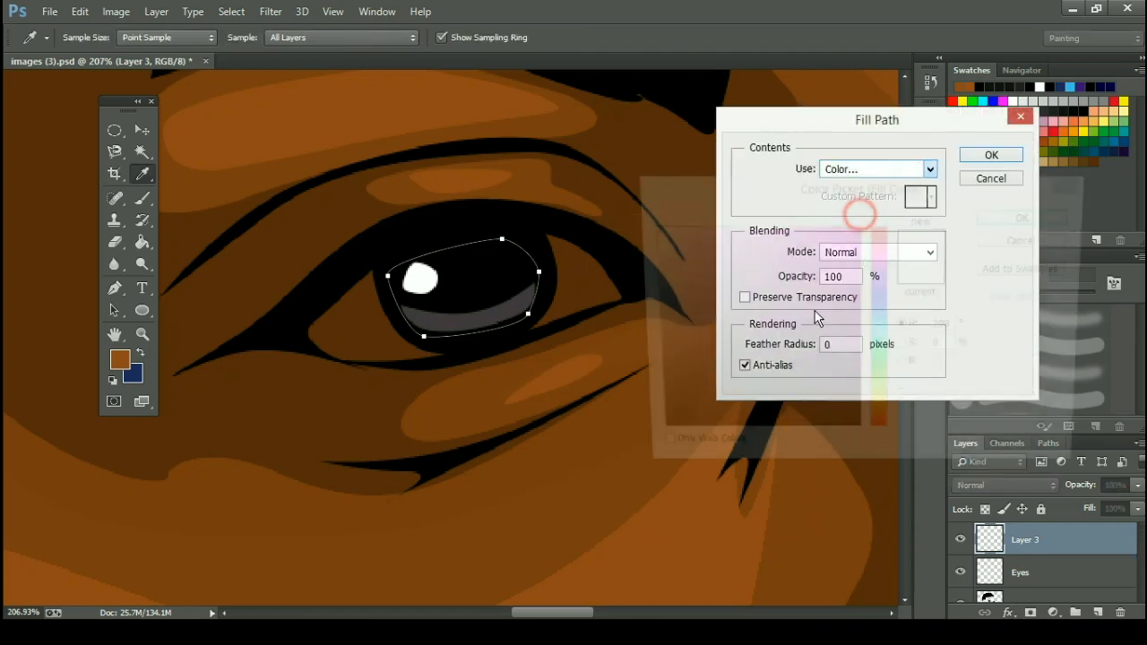
{"action": "left_click_drag", "start_coordinate": [663, 408], "coordinate": [636, 414]}
{"action": "key", "text": "Return"}
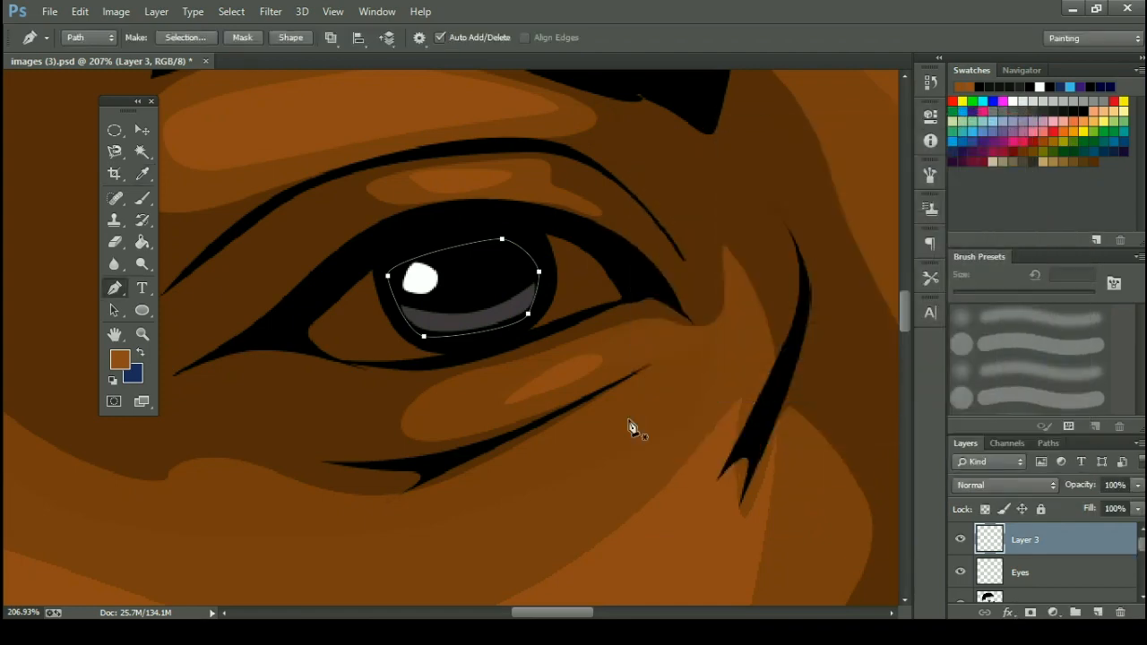
{"action": "key", "text": "Return"}
Move the iris fill layer below Eyes and set its opacity to 22%.
{"action": "key", "text": "ctrl+["}
{"action": "key", "text": "v"}
{"action": "key", "text": "2"}
{"action": "key", "text": "2"}
{"action": "scroll", "coordinate": [539, 403], "scroll_direction": "down", "scroll_amount": 6}
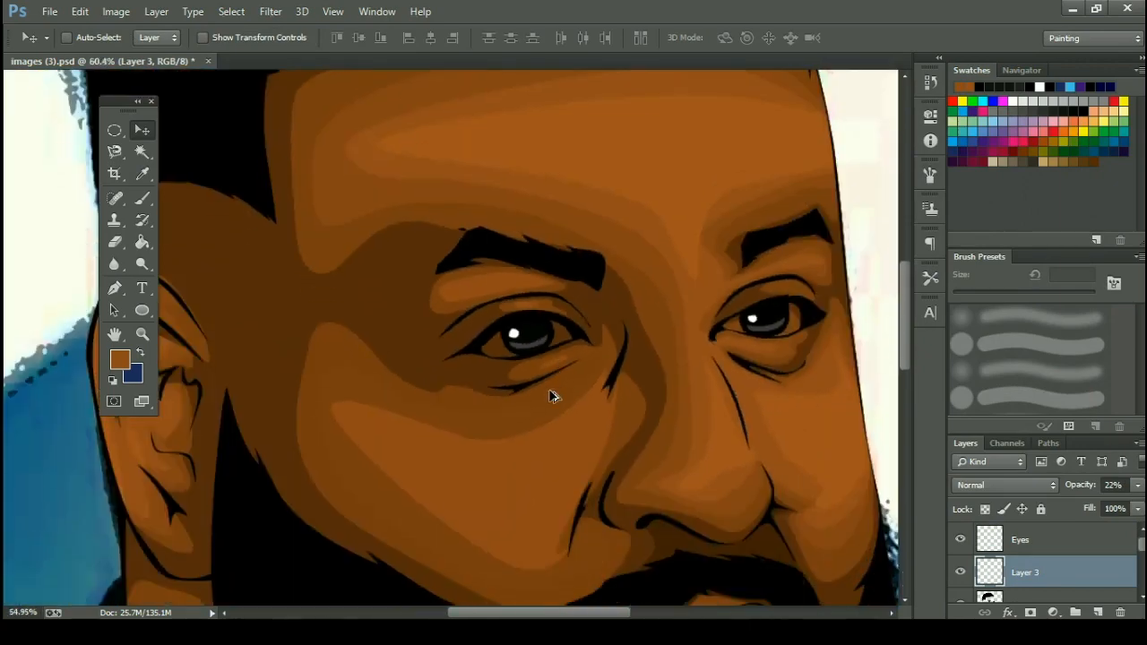
Duplicate the translucent iris fill onto the farther eye and fit it inside that iris.
{"action": "left_click_drag", "start_coordinate": [545, 349], "coordinate": [720, 336]}
{"action": "scroll", "coordinate": [726, 343], "scroll_direction": "up", "scroll_amount": 6}
{"action": "key", "text": "ctrl+t"}
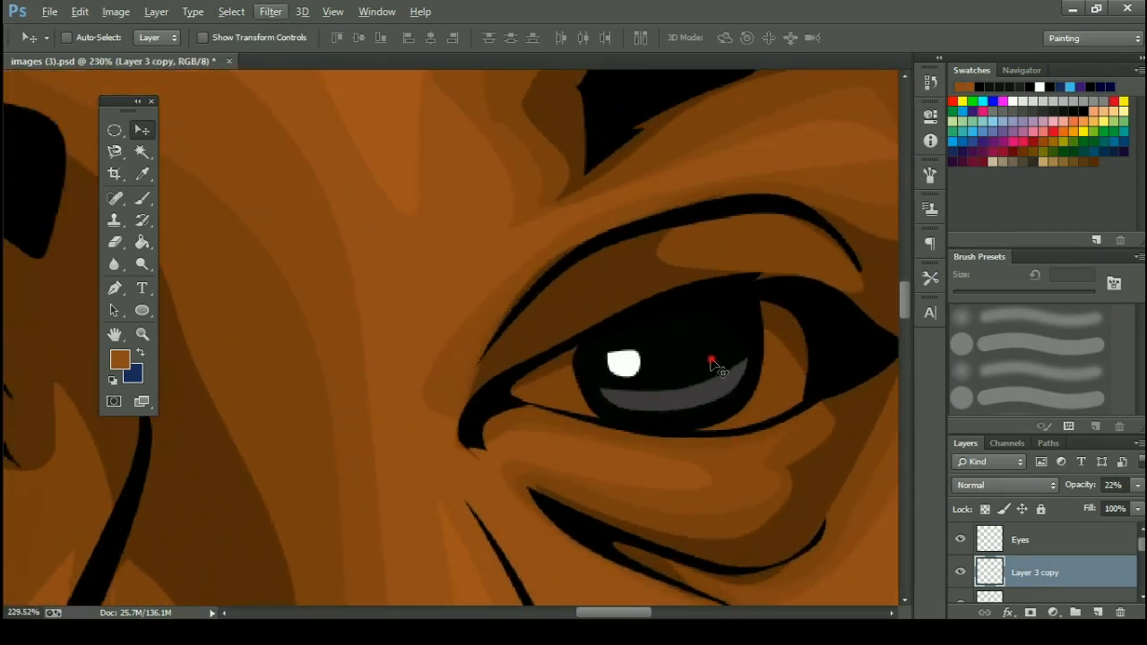
{"action": "scroll", "coordinate": [713, 366], "scroll_direction": "down", "scroll_amount": 5}
{"action": "scroll", "coordinate": [367, 372], "scroll_direction": "up", "scroll_amount": 4}
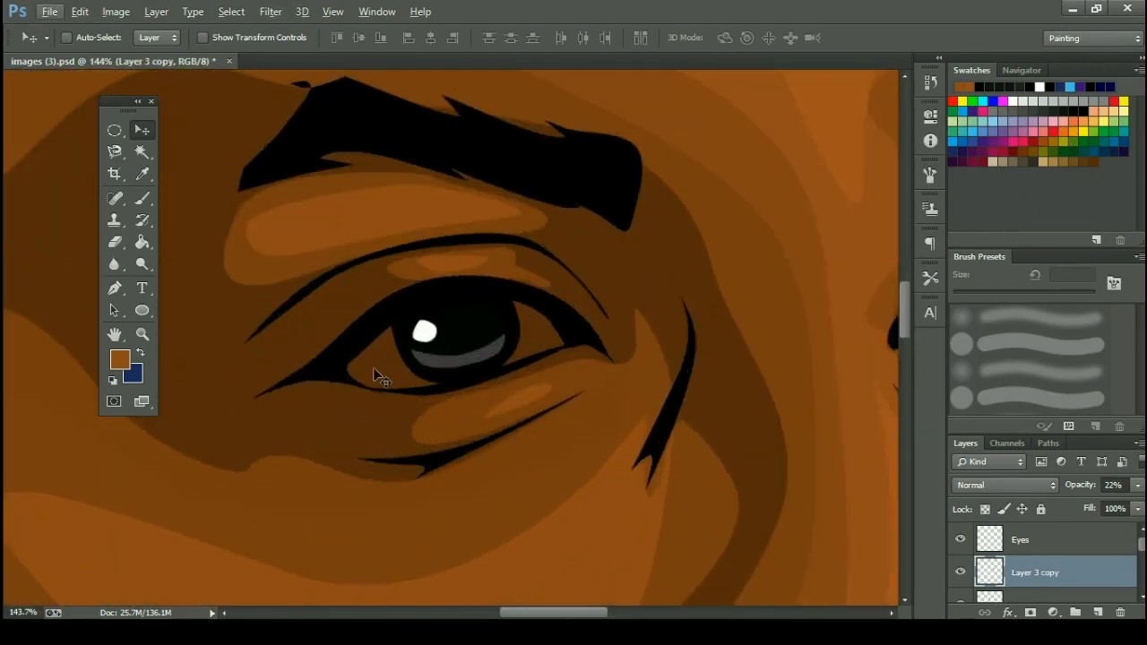
Add another new layer directly above Eyes.
{"action": "left_click", "coordinate": [1067, 545]}
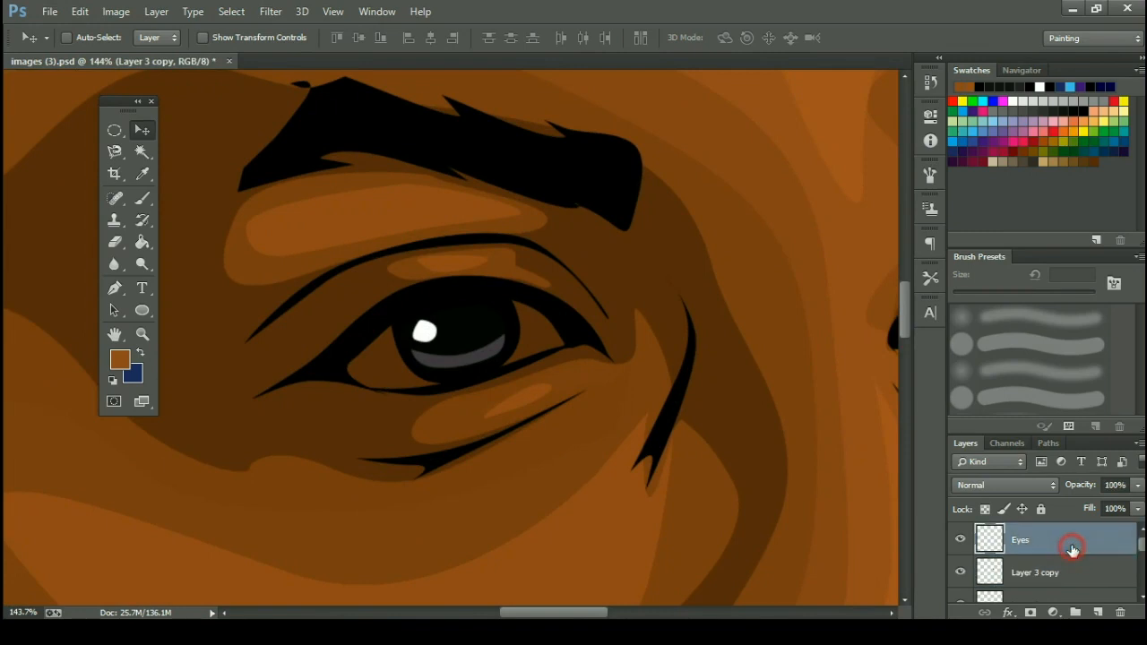
{"action": "left_click", "coordinate": [1097, 612]}
{"action": "scroll", "coordinate": [1052, 546], "scroll_direction": "down", "scroll_amount": 1}
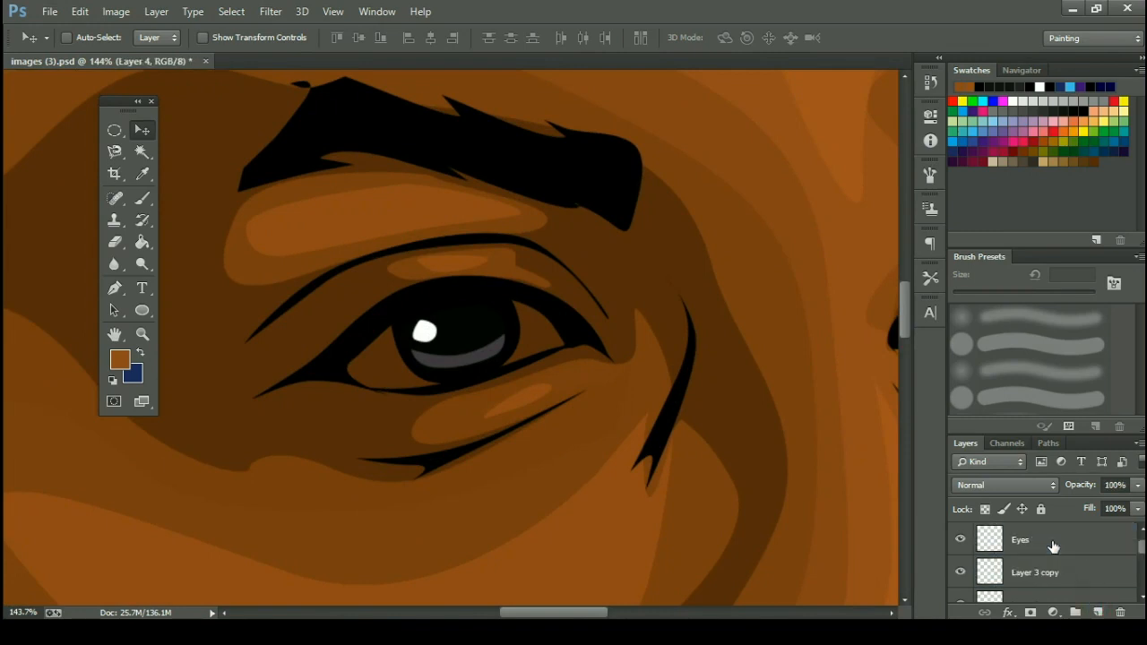
Move the new empty layer down the stack until it sits directly below the Lines layer.
{"action": "key", "text": "ctrl+bracketleft"}
{"action": "key", "text": "ctrl+bracketleft"}
{"action": "key", "text": "ctrl+bracketleft"}
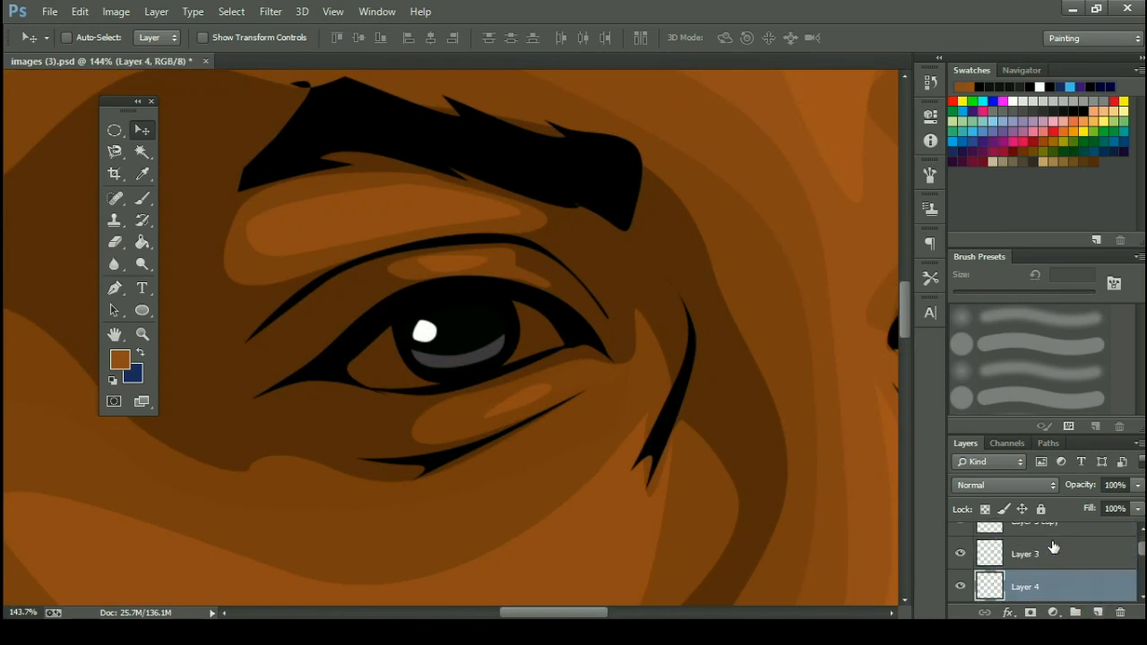
{"action": "scroll", "coordinate": [355, 354], "scroll_direction": "up", "scroll_amount": 3}
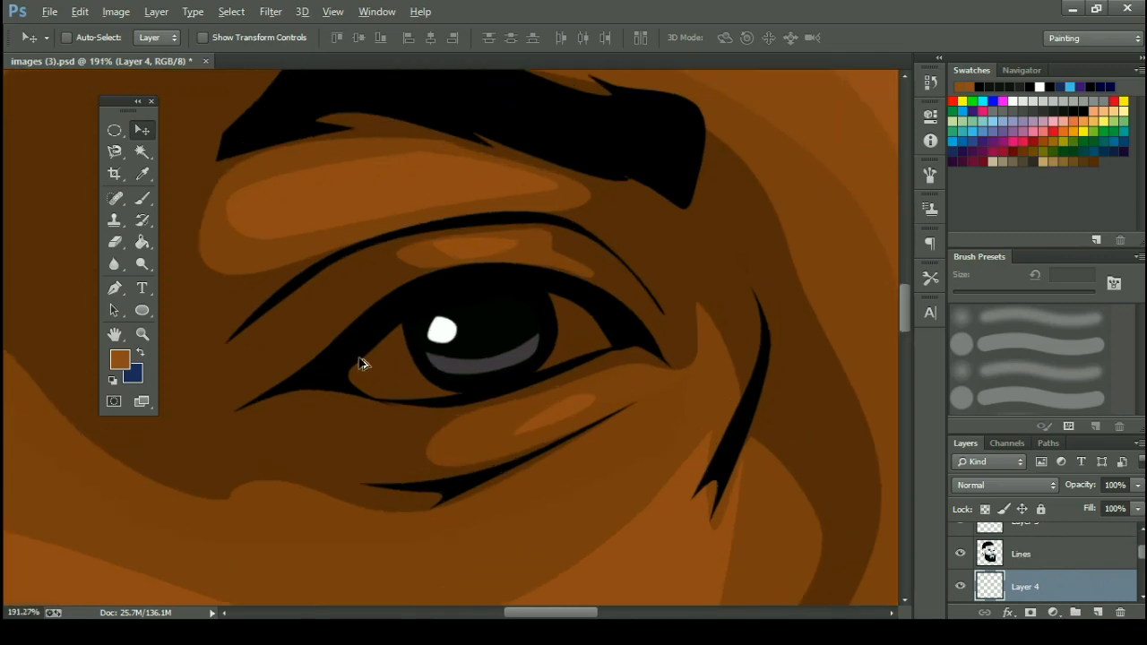
Select the enclosed eye-white areas of both eyes with the Magic Wand, sampling from the Lines layer.
{"action": "left_click", "coordinate": [141, 152]}
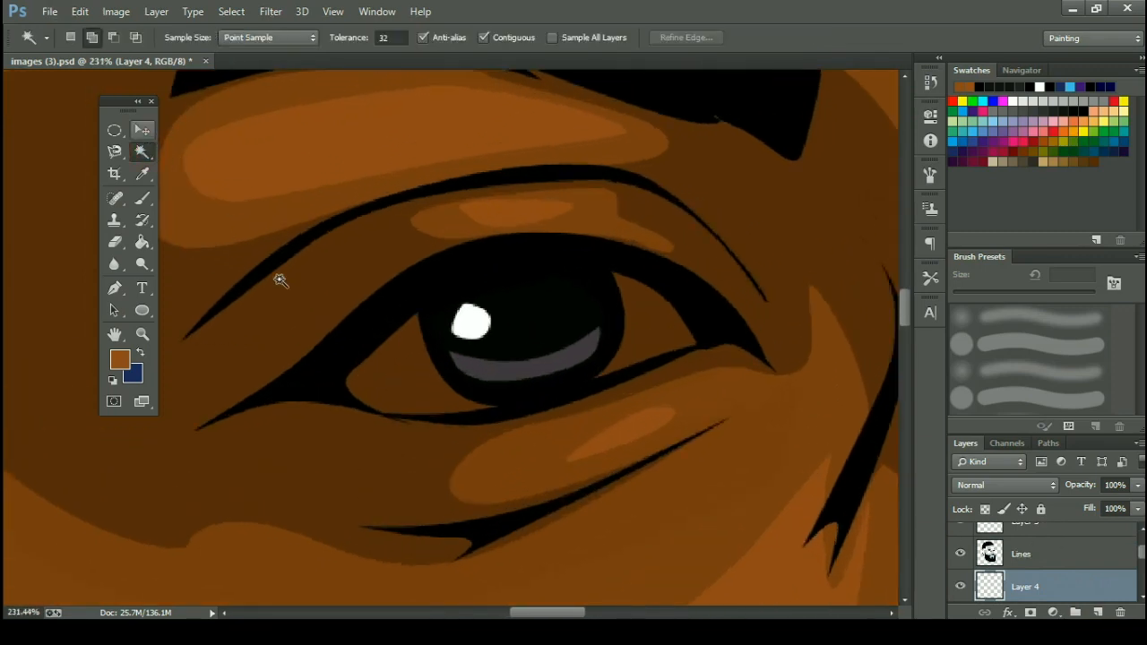
{"action": "left_click", "coordinate": [401, 383]}
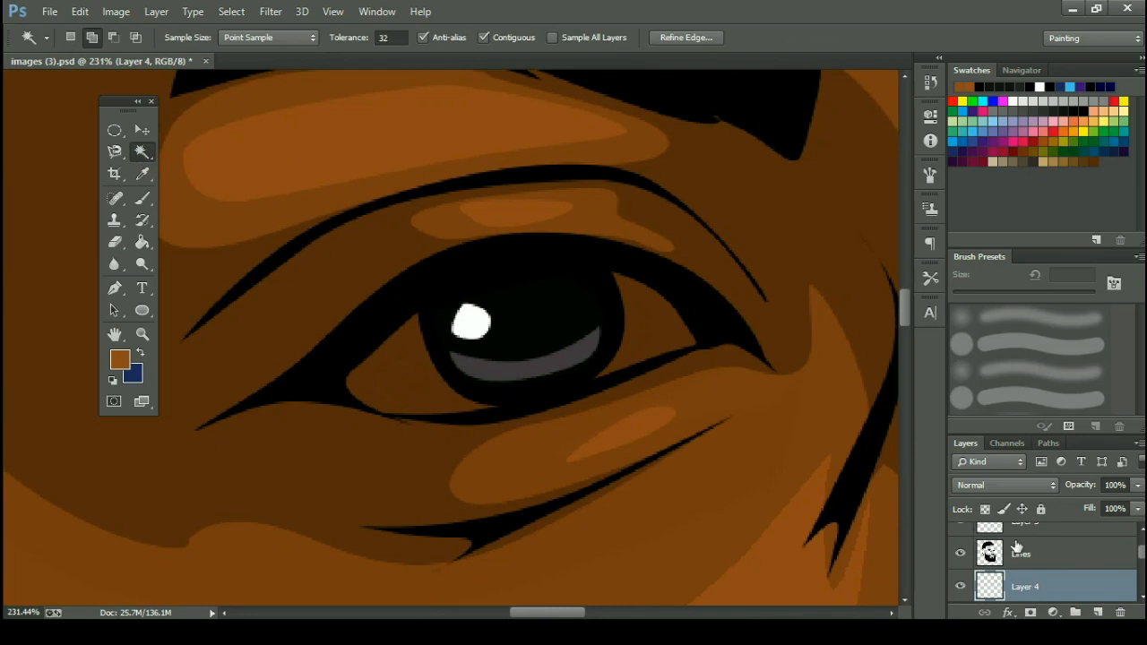
{"action": "key", "text": "ctrl+d"}
{"action": "left_click", "coordinate": [1047, 554]}
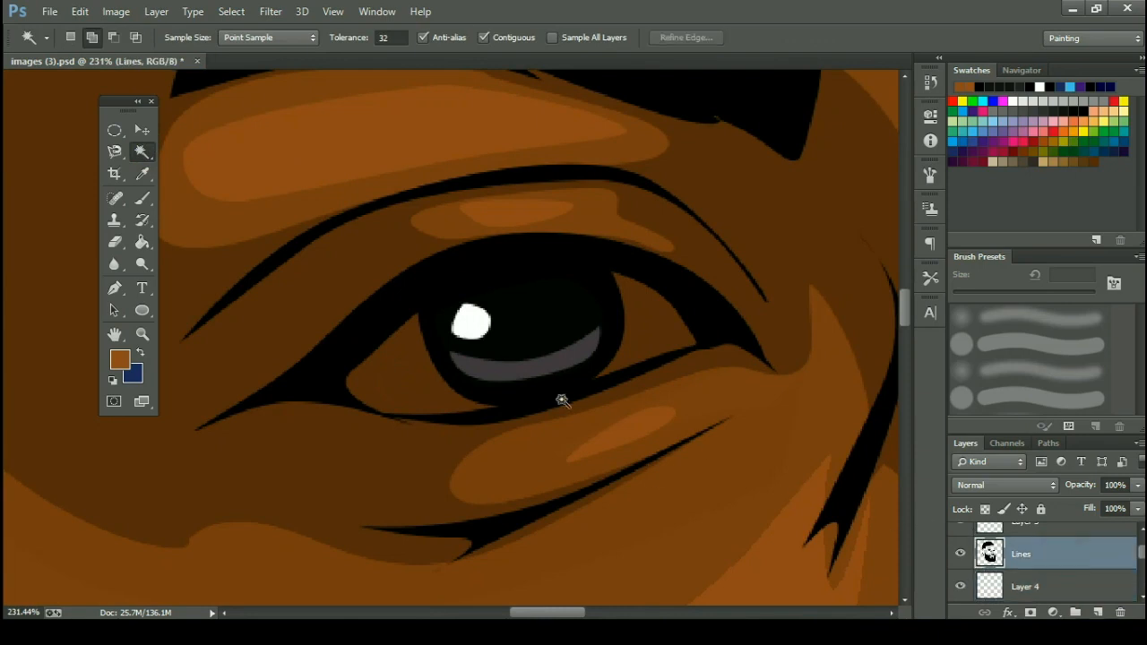
{"action": "left_click", "coordinate": [419, 384]}
{"action": "left_click", "coordinate": [661, 332]}
{"action": "left_click_drag", "start_coordinate": [660, 333], "coordinate": [410, 343]}
{"action": "left_click", "coordinate": [634, 338]}
{"action": "left_click", "coordinate": [398, 341]}
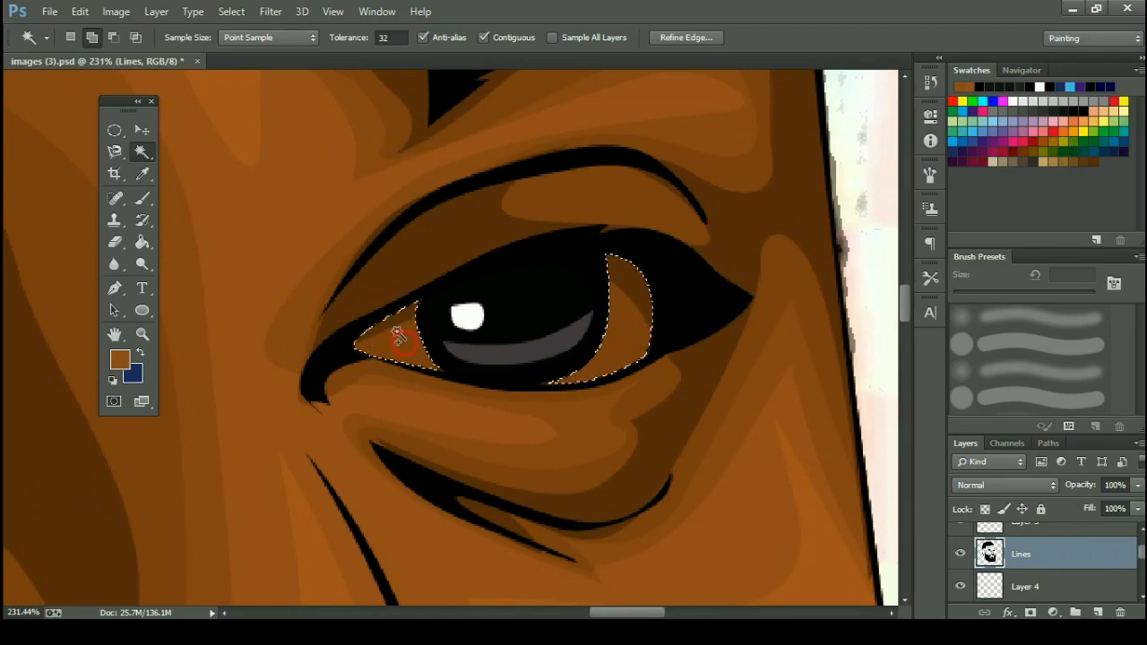
Expand the eye-white selection by 1 pixel.
{"action": "scroll", "coordinate": [337, 260], "scroll_direction": "down", "scroll_amount": 3, "text": "alt"}
{"action": "left_click", "coordinate": [231, 12]}
{"action": "mouse_move", "coordinate": [309, 215]}
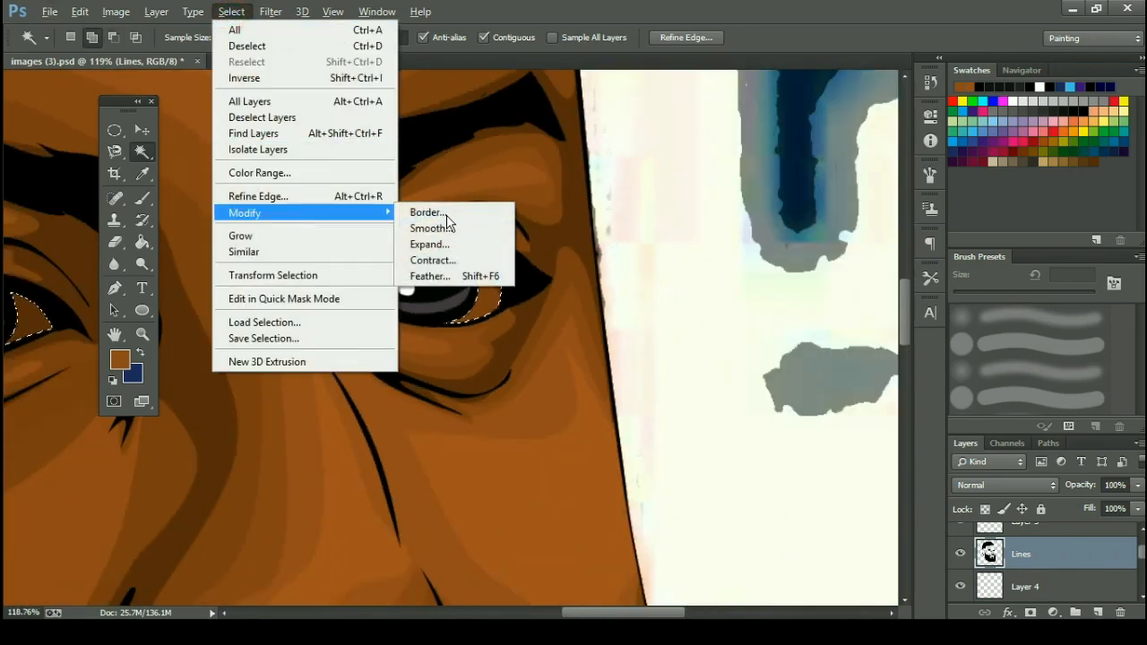
{"action": "left_click", "coordinate": [451, 247]}
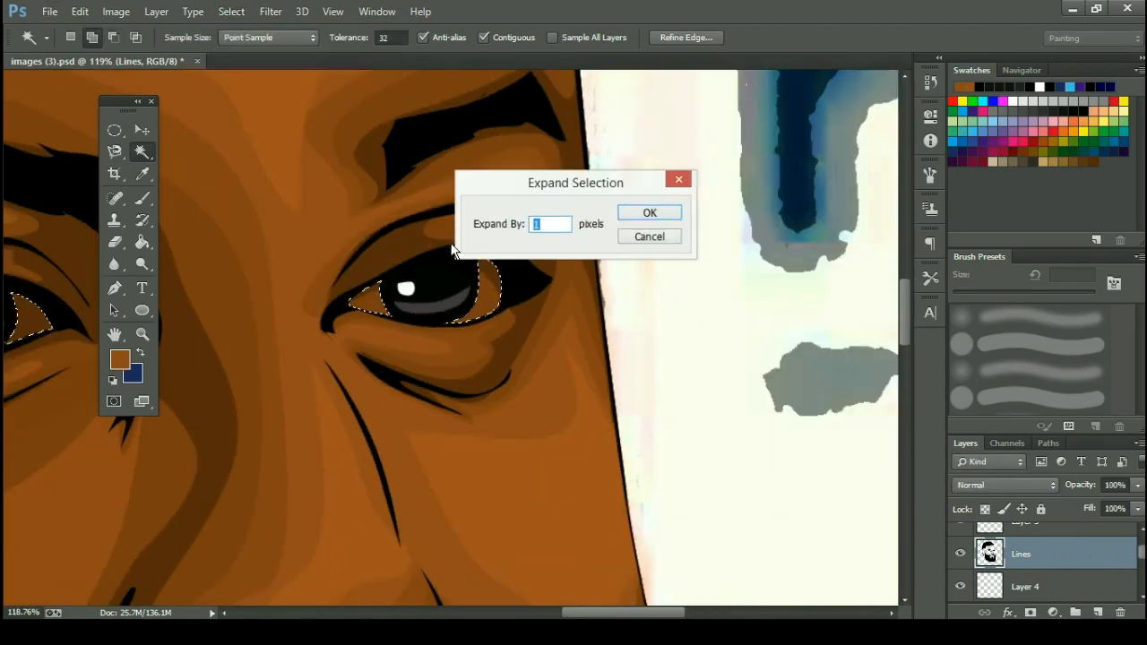
{"action": "key", "text": "Return"}
{"action": "scroll", "coordinate": [439, 269], "scroll_direction": "down", "scroll_amount": 3, "text": "alt"}
{"action": "scroll", "coordinate": [435, 276], "scroll_direction": "down", "scroll_amount": 2}
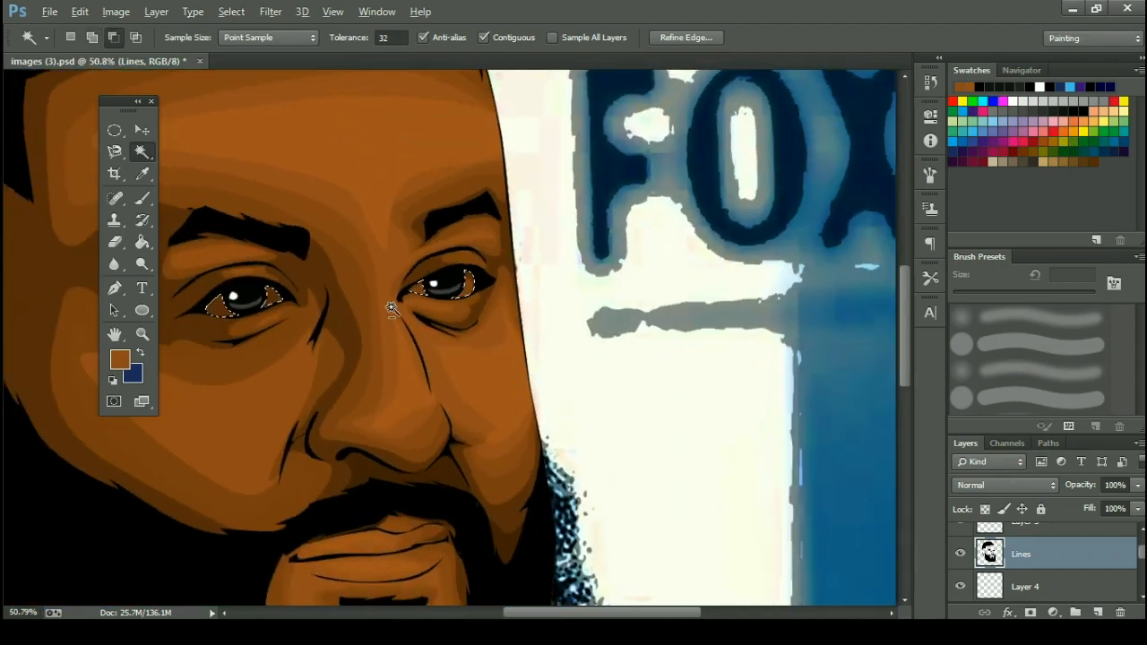
Select Layer 3 and switch its visibility off and on to examine what it contributes to the eyes.
{"action": "scroll", "coordinate": [1048, 578], "scroll_direction": "up", "scroll_amount": 2}
{"action": "scroll", "coordinate": [1049, 578], "scroll_direction": "down", "scroll_amount": 4}
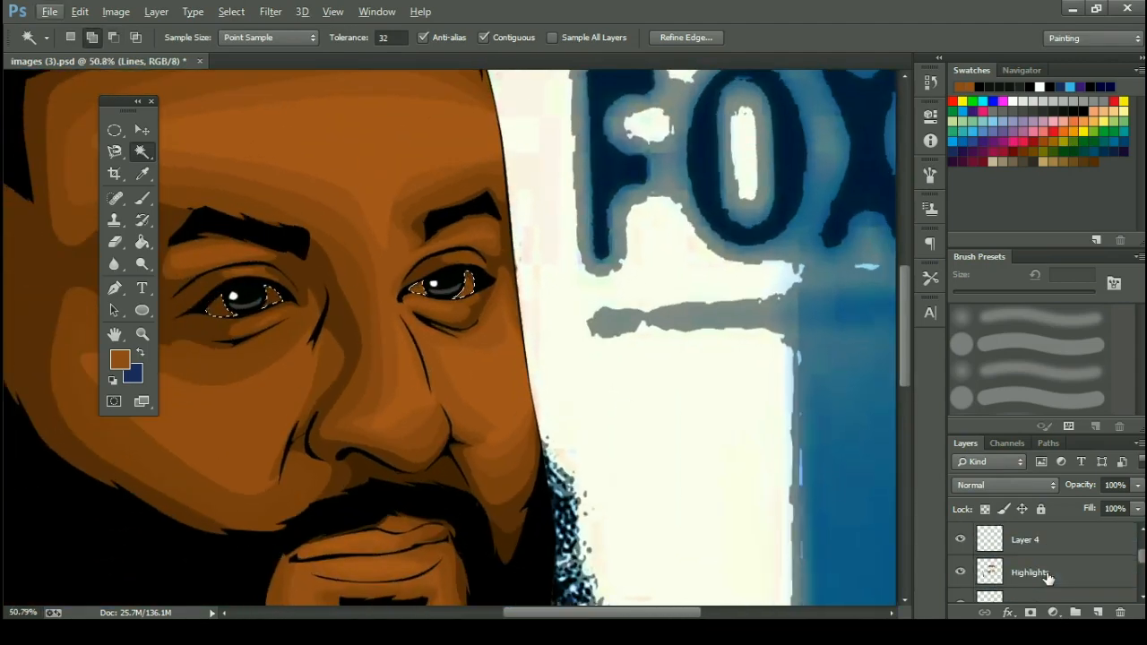
{"action": "left_click", "coordinate": [981, 542]}
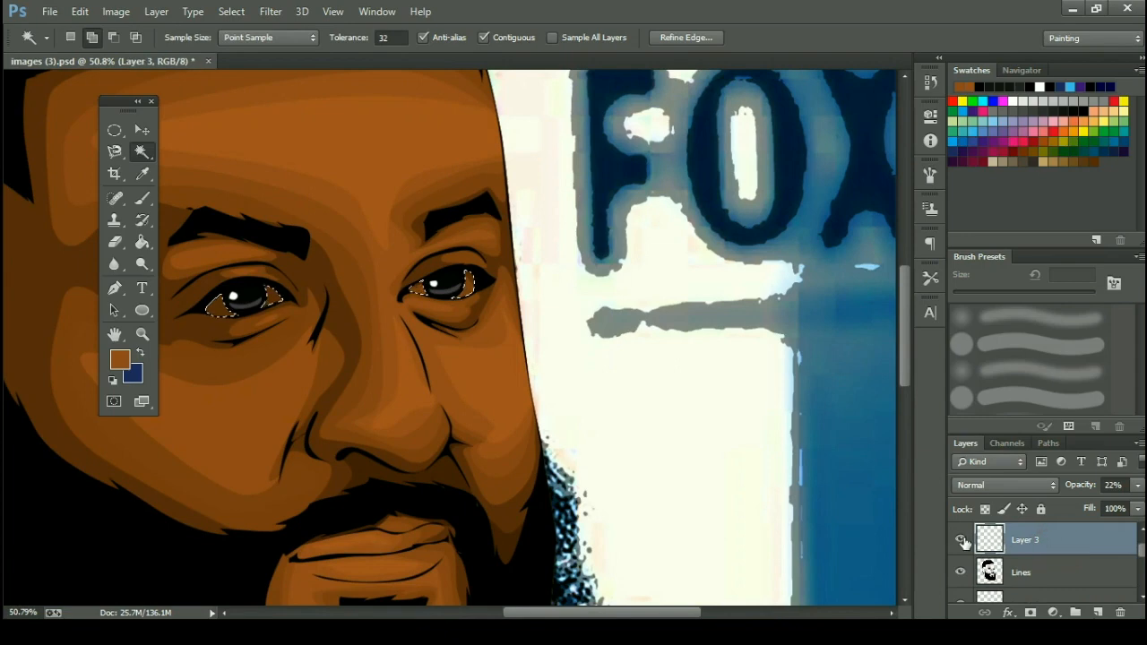
{"action": "left_click", "coordinate": [961, 539]}
{"action": "left_click", "coordinate": [961, 539]}
{"action": "scroll", "coordinate": [358, 260], "scroll_direction": "up", "scroll_amount": 4}
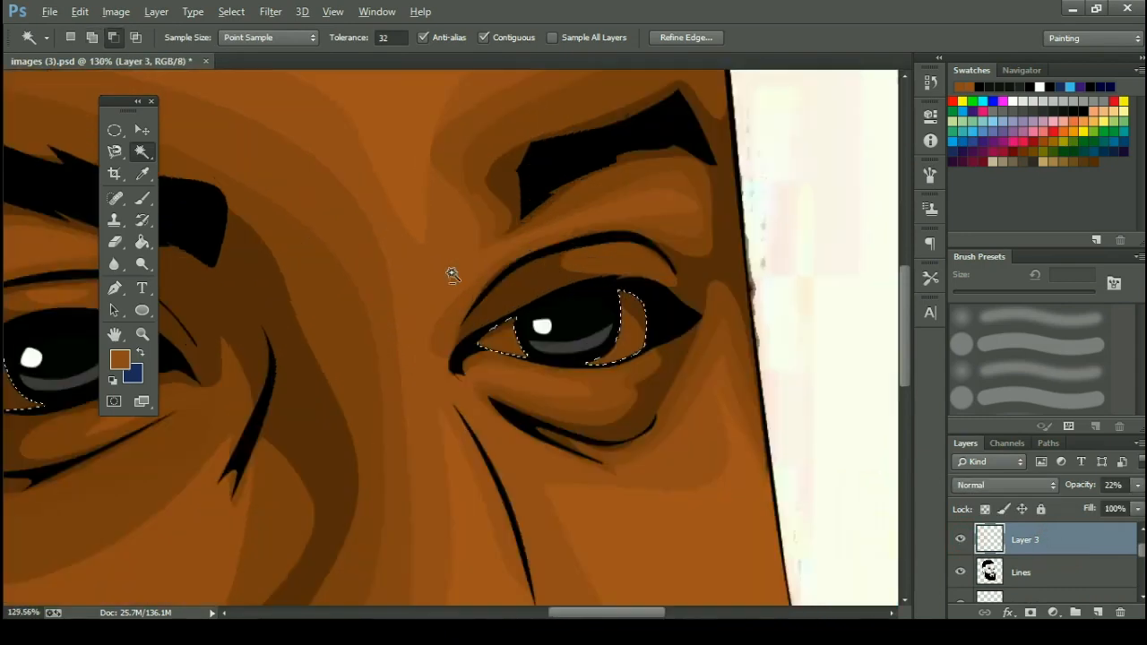
{"action": "left_click", "coordinate": [964, 541]}
{"action": "left_click", "coordinate": [963, 541]}
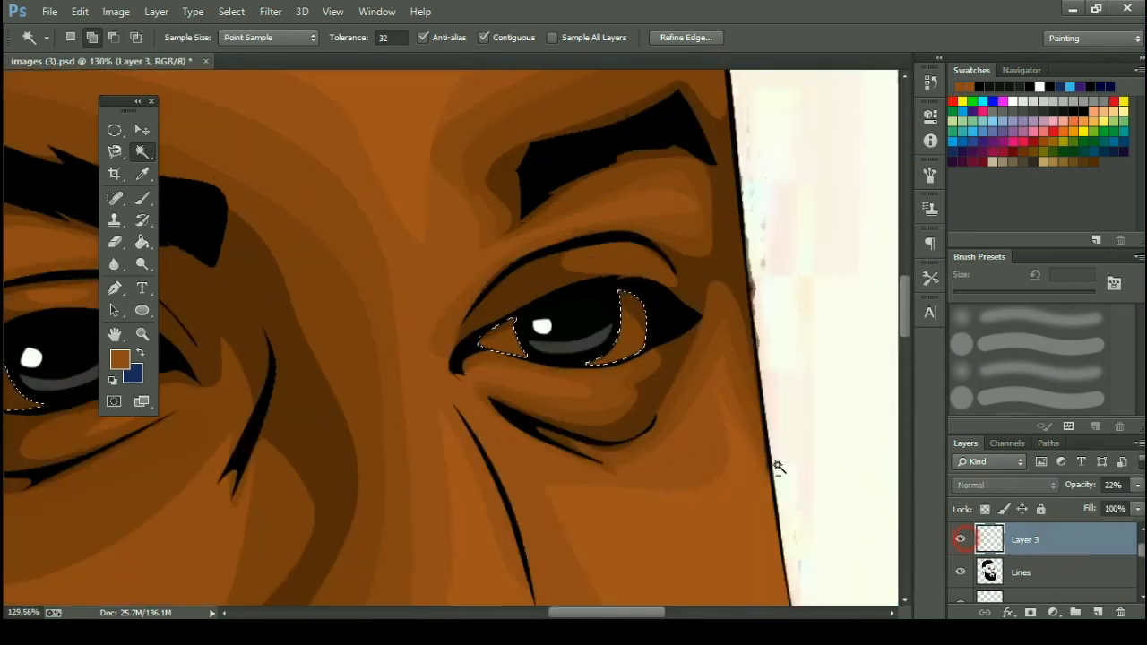
Try placing Layer 3 directly below the Lines layer and check the visibility of Layer 4.
{"action": "scroll", "coordinate": [425, 308], "scroll_direction": "down", "scroll_amount": 3}
{"action": "key", "text": "ctrl+bracketleft"}
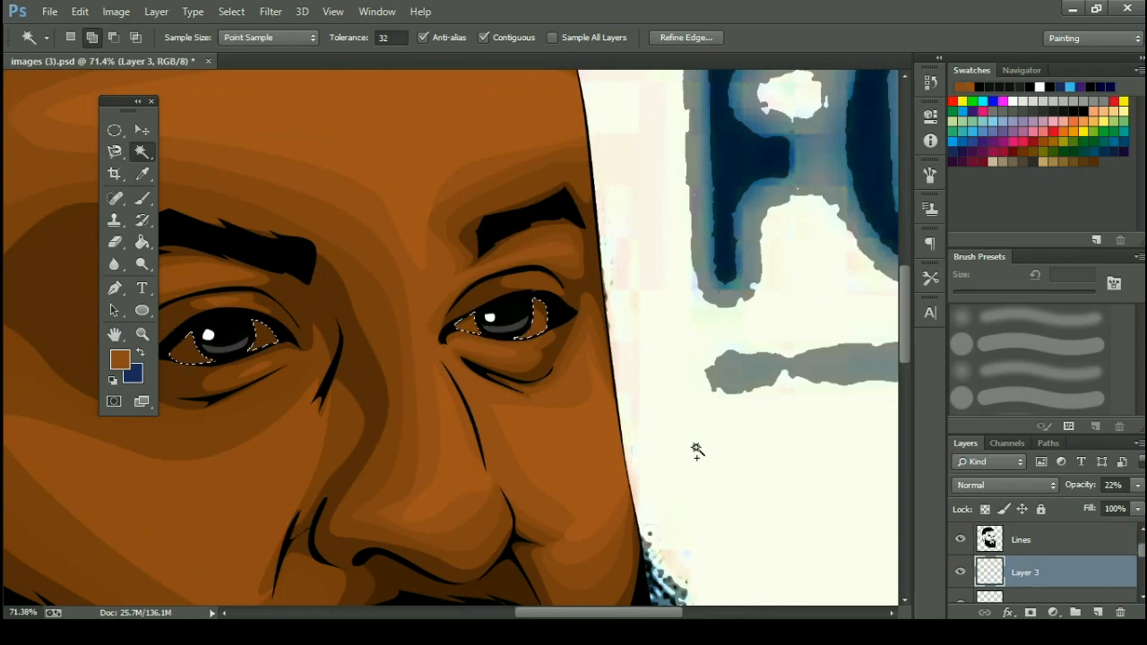
{"action": "scroll", "coordinate": [1026, 583], "scroll_direction": "down", "scroll_amount": 1}
{"action": "left_click", "coordinate": [965, 571]}
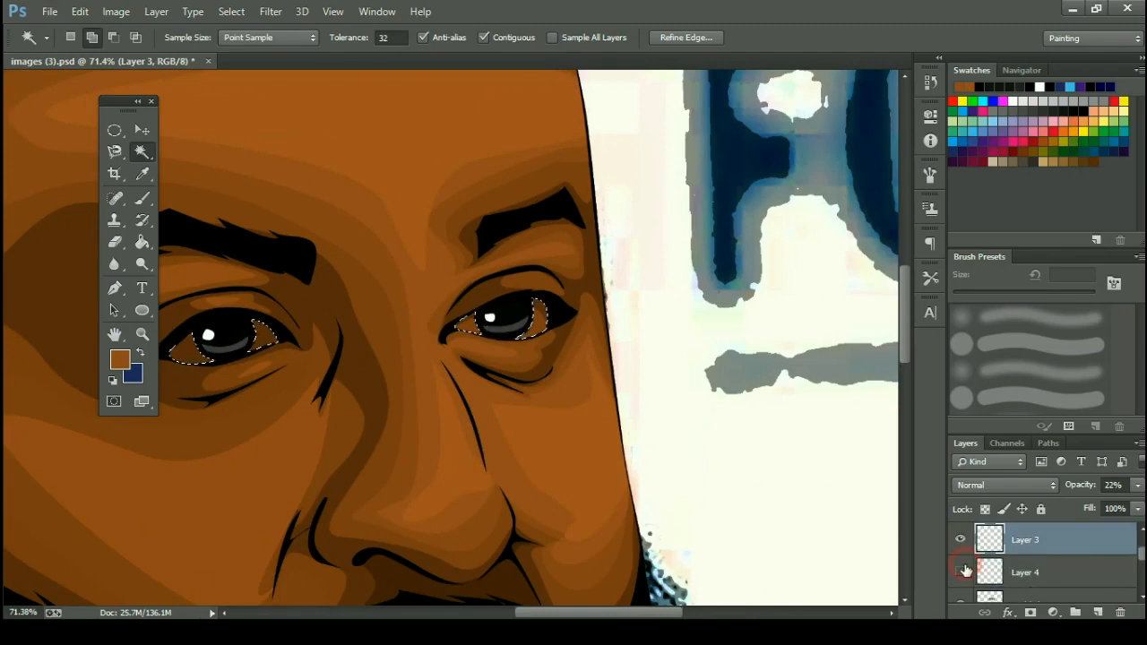
{"action": "scroll", "coordinate": [488, 375], "scroll_direction": "down", "scroll_amount": 7}
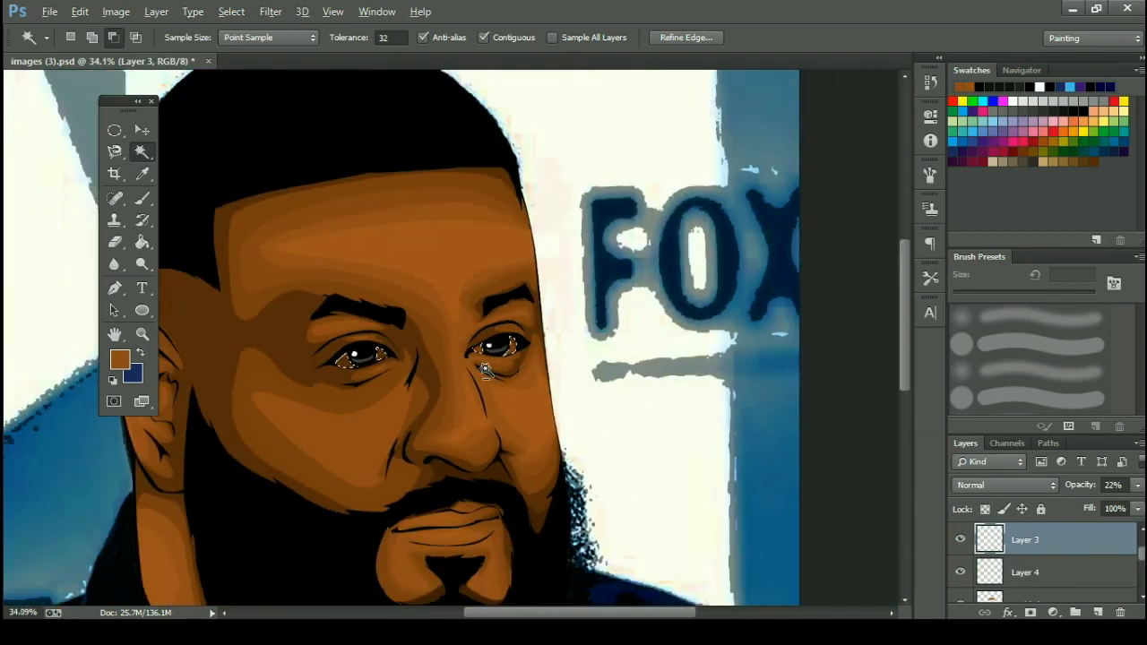
{"action": "scroll", "coordinate": [488, 374], "scroll_direction": "up", "scroll_amount": 4}
{"action": "scroll", "coordinate": [1013, 560], "scroll_direction": "up", "scroll_amount": 1}
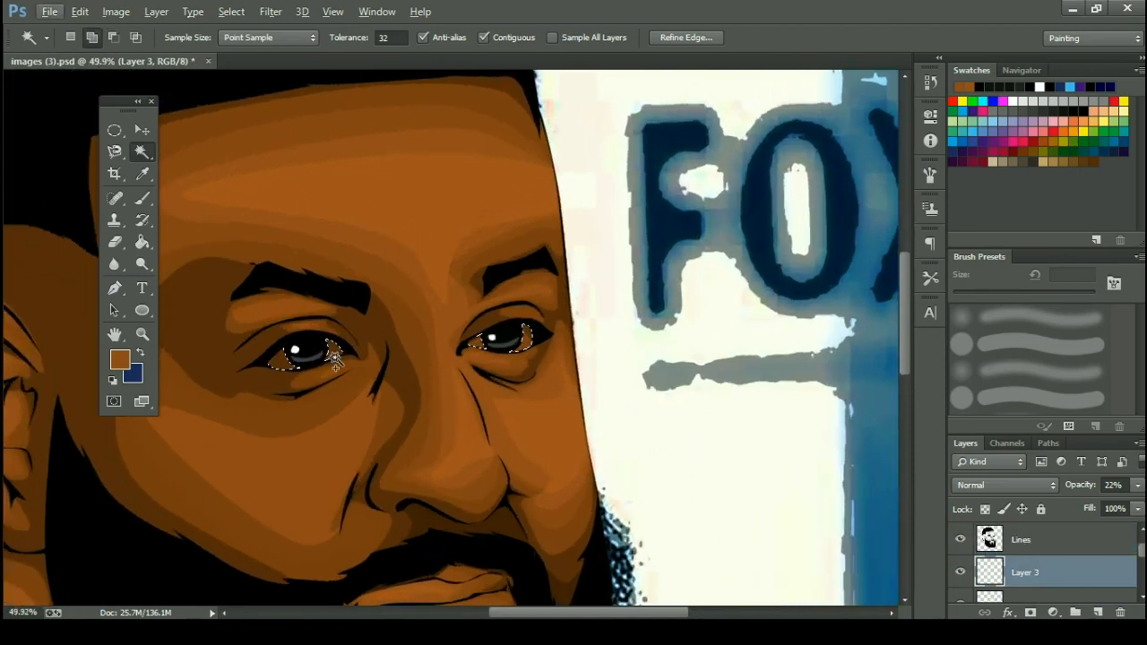
{"action": "scroll", "coordinate": [441, 299], "scroll_direction": "up", "scroll_amount": 1}
Set the foreground colour to light grey and save it as a swatch named 20% Gray.
{"action": "left_click", "coordinate": [1013, 101]}
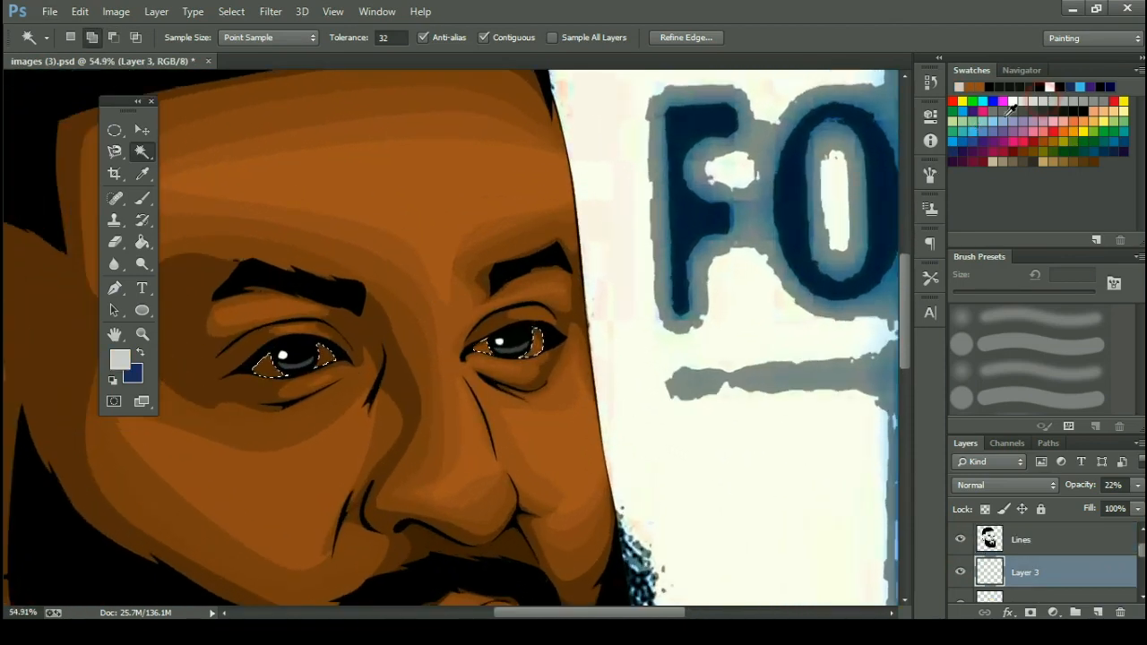
{"action": "scroll", "coordinate": [273, 349], "scroll_direction": "down", "scroll_amount": 1}
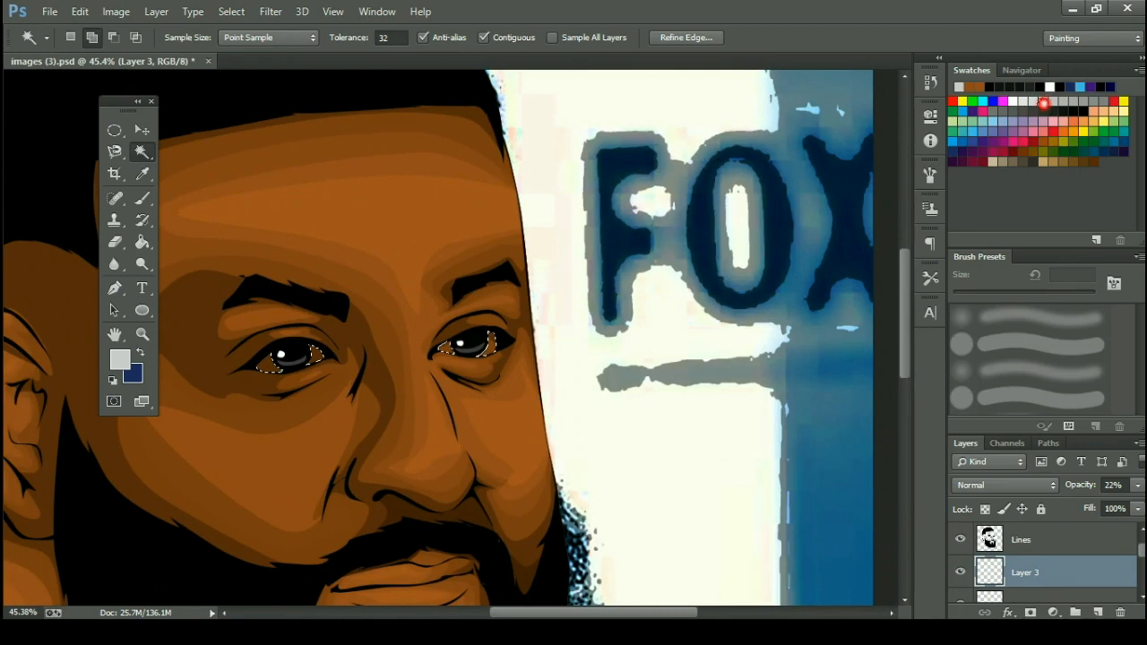
{"action": "left_click", "coordinate": [1096, 241]}
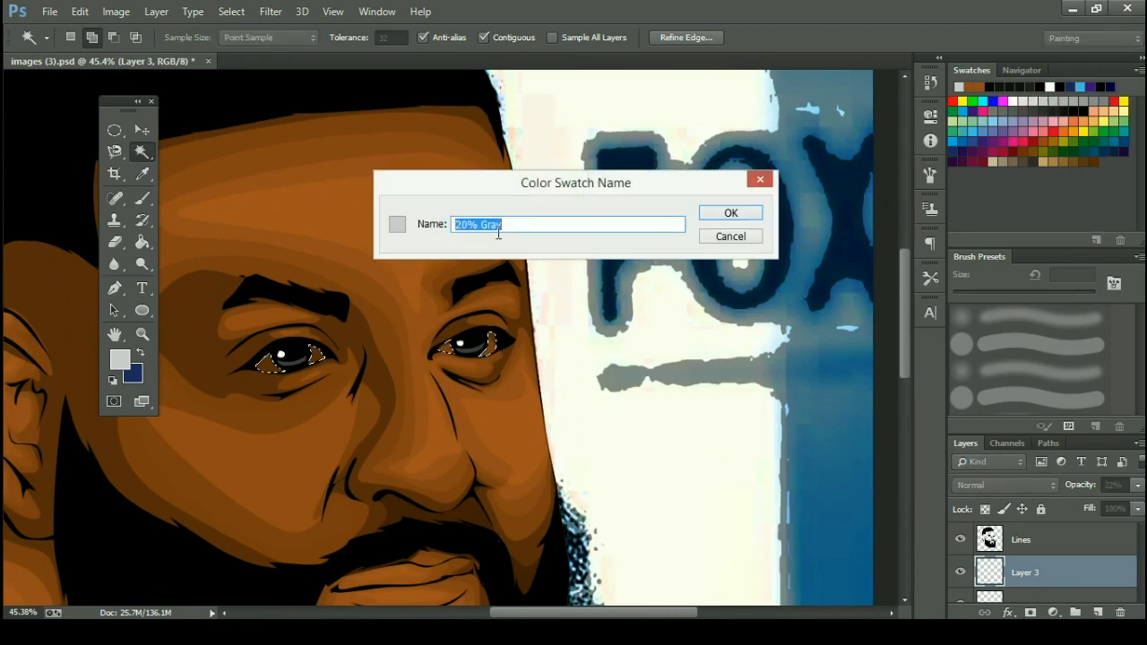
{"action": "left_click", "coordinate": [709, 213]}
Undo the reordering of Layer 3 and fill the selected eye whites with the light grey on Layer 4.
{"action": "key", "text": "g"}
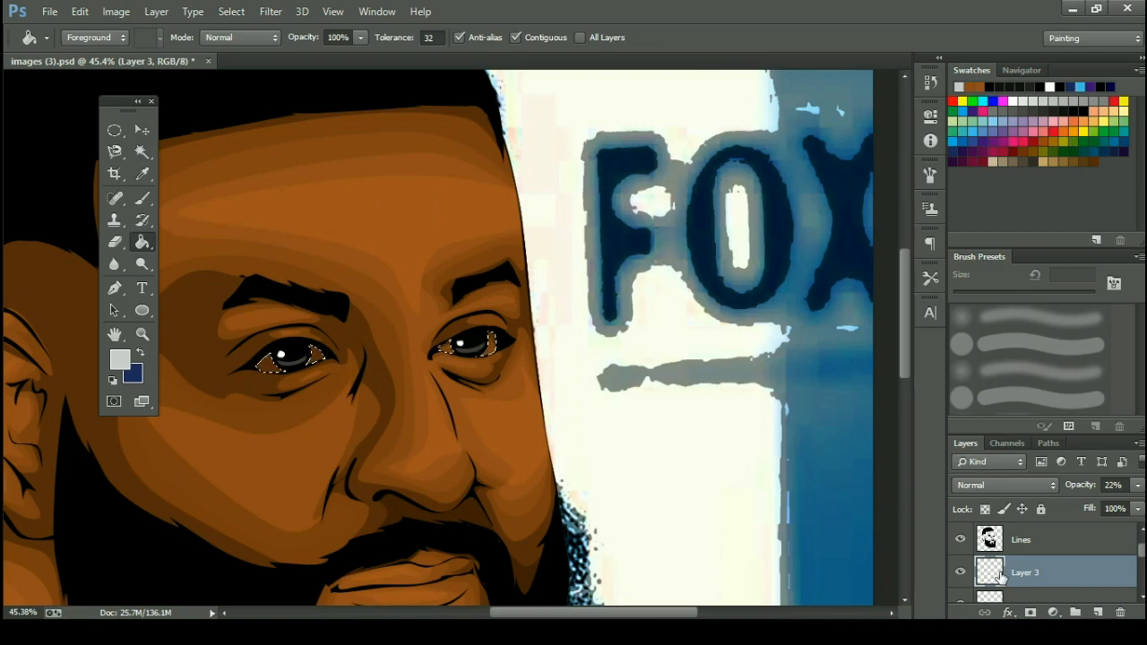
{"action": "key", "text": "ctrl+z"}
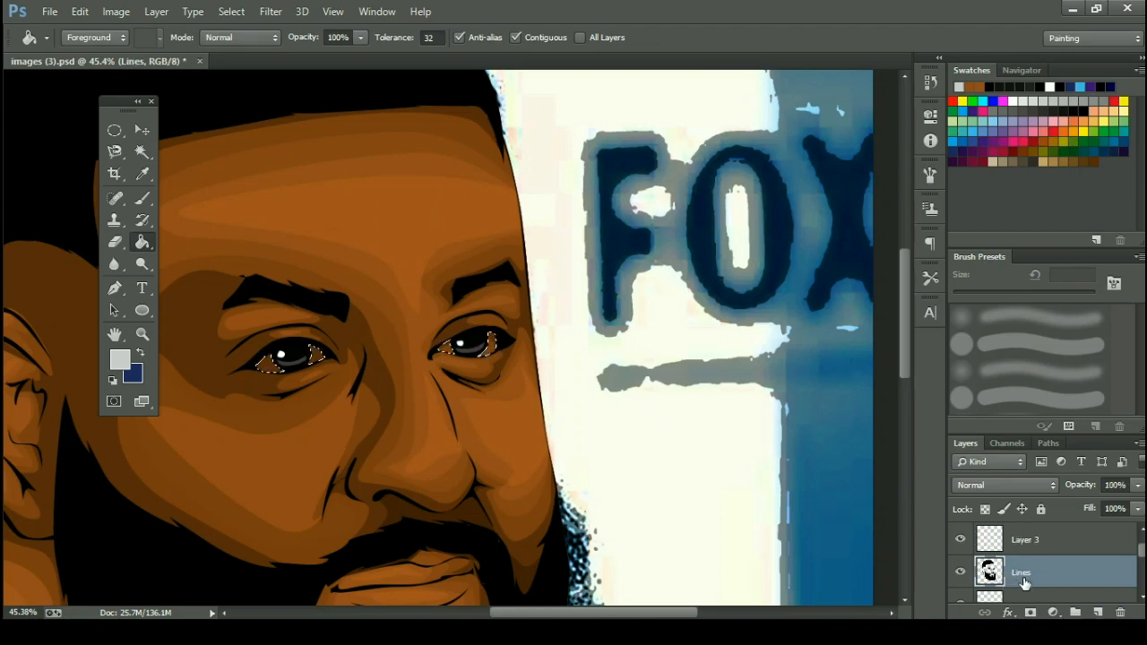
{"action": "key", "text": "ctrl+z"}
{"action": "left_click", "coordinate": [1031, 573]}
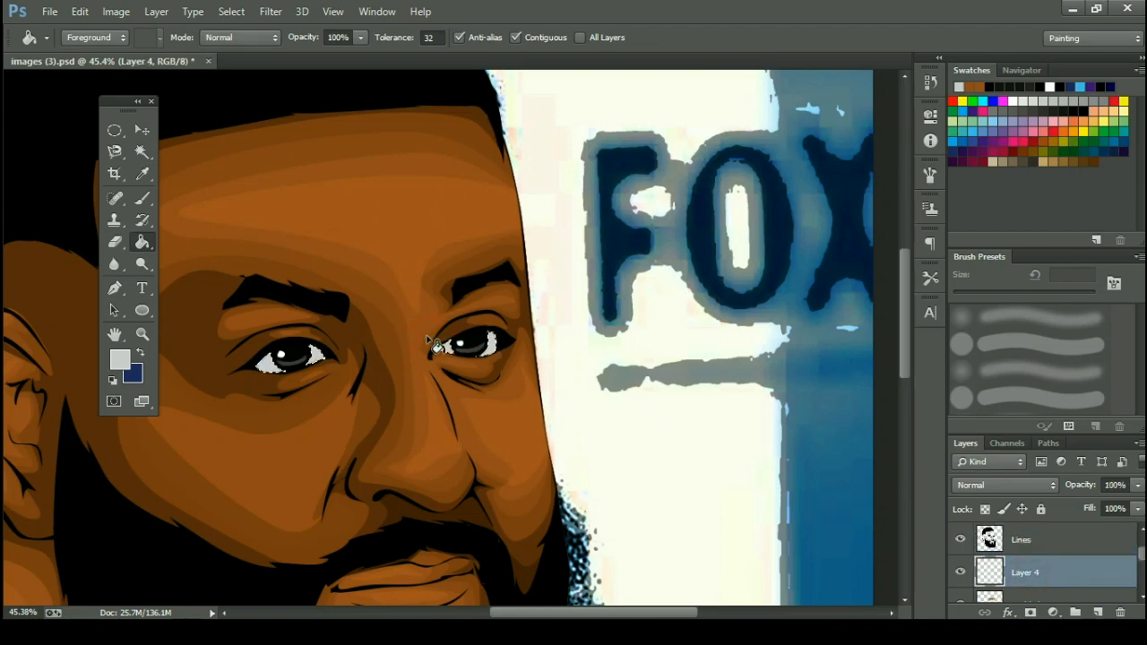
{"action": "scroll", "coordinate": [458, 376], "scroll_direction": "down", "scroll_amount": 4}
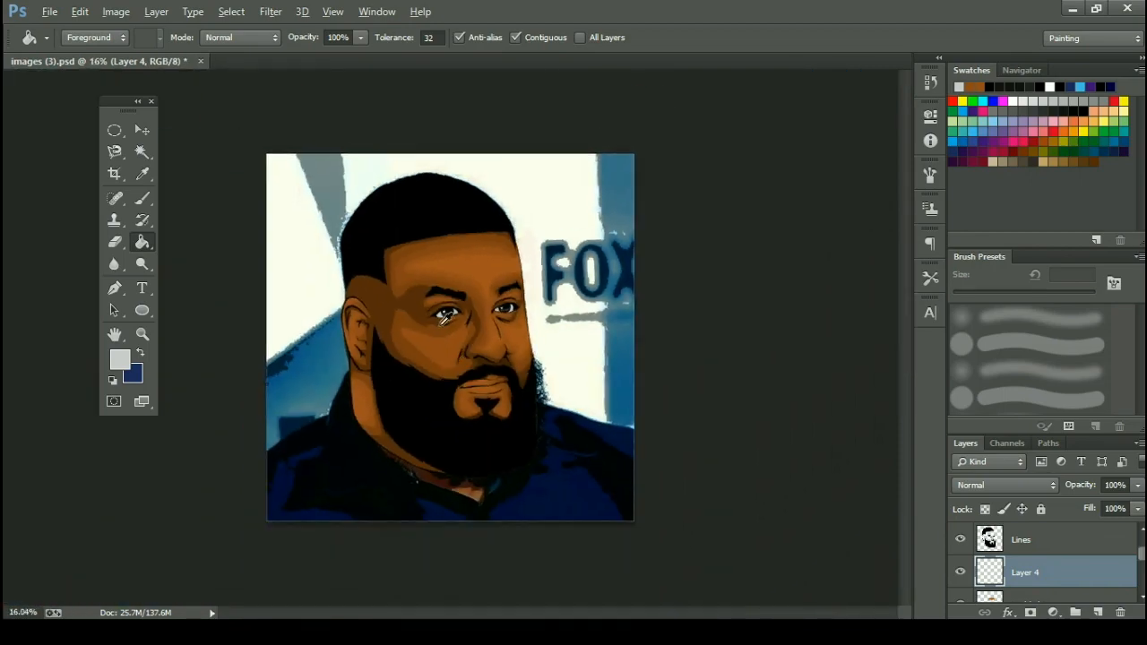
{"action": "scroll", "coordinate": [448, 378], "scroll_direction": "up", "scroll_amount": 5}
Add a layer above the eye whites and trace a closed shadow path across the upper part of the nearer eye.
{"action": "scroll", "coordinate": [441, 380], "scroll_direction": "up", "scroll_amount": 5}
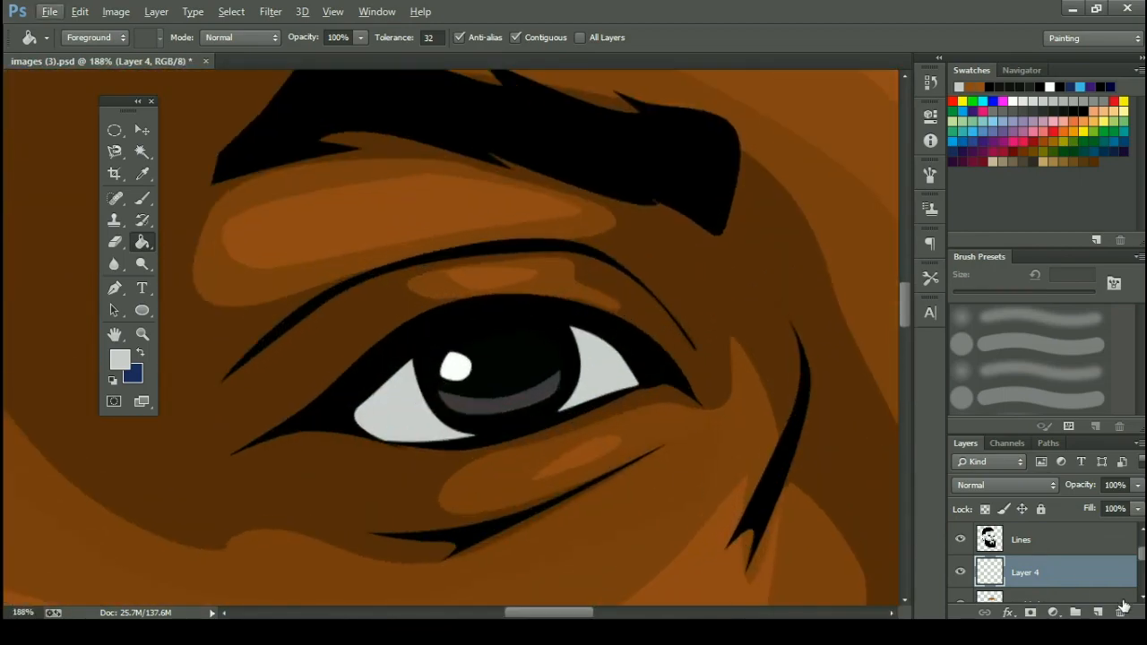
{"action": "scroll", "coordinate": [454, 368], "scroll_direction": "up", "scroll_amount": 3}
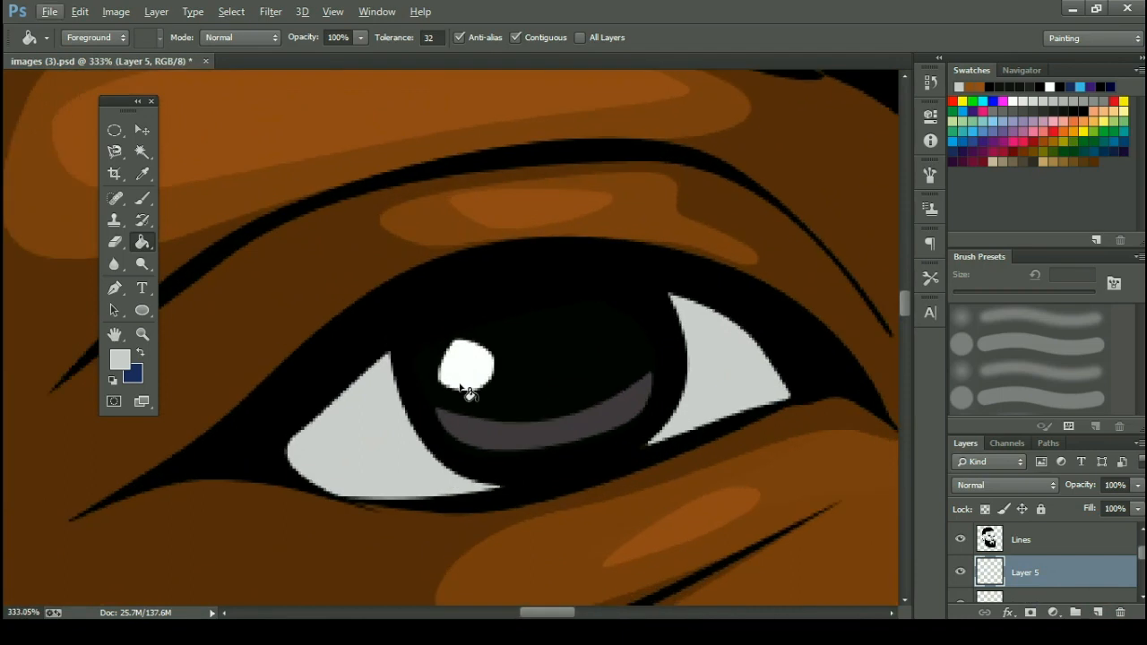
{"action": "key", "text": "p"}
{"action": "left_click", "coordinate": [383, 502]}
{"action": "left_click_drag", "start_coordinate": [371, 433], "coordinate": [408, 408]}
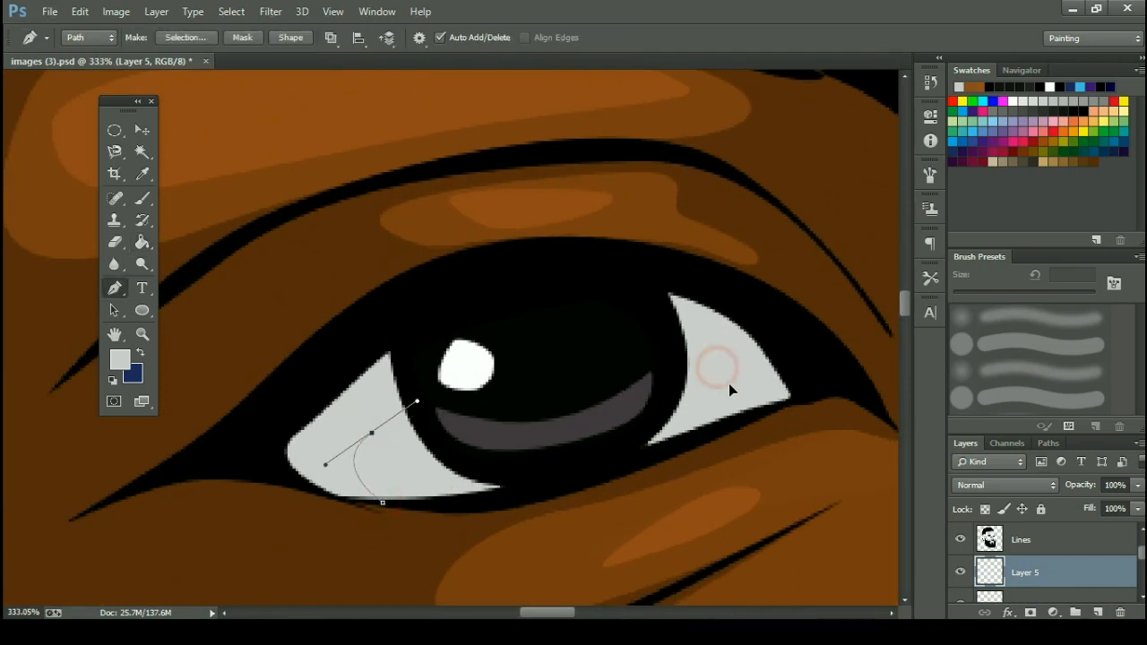
{"action": "left_click_drag", "start_coordinate": [715, 366], "coordinate": [736, 419]}
{"action": "left_click", "coordinate": [732, 426]}
{"action": "left_click_drag", "start_coordinate": [808, 397], "coordinate": [831, 395]}
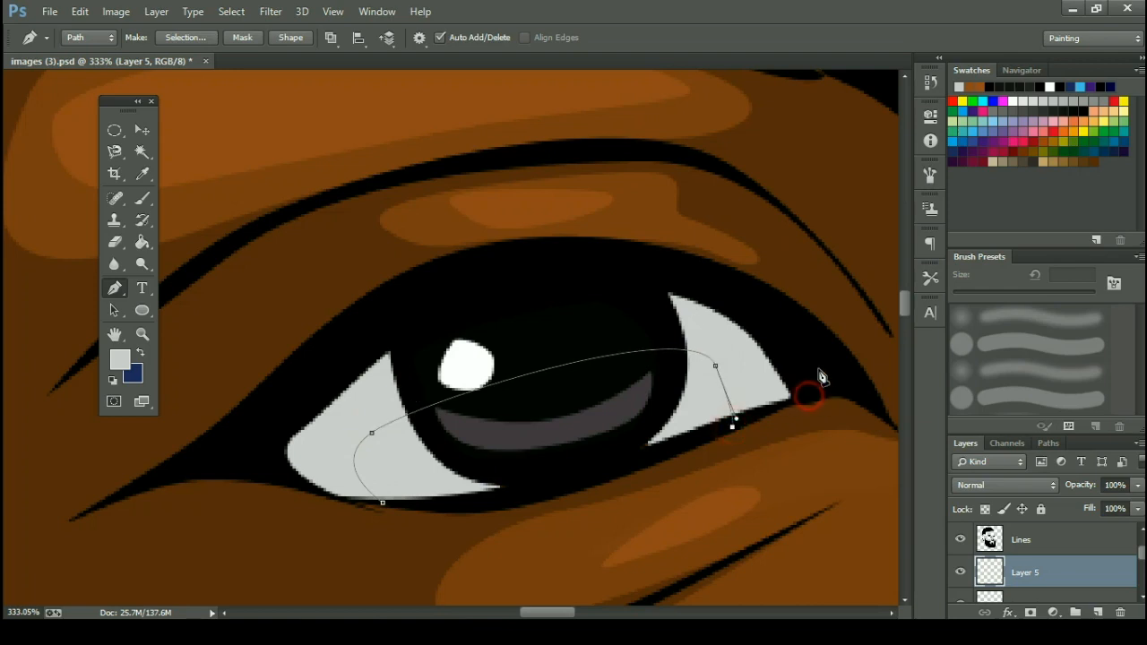
{"action": "left_click_drag", "start_coordinate": [777, 337], "coordinate": [558, 270]}
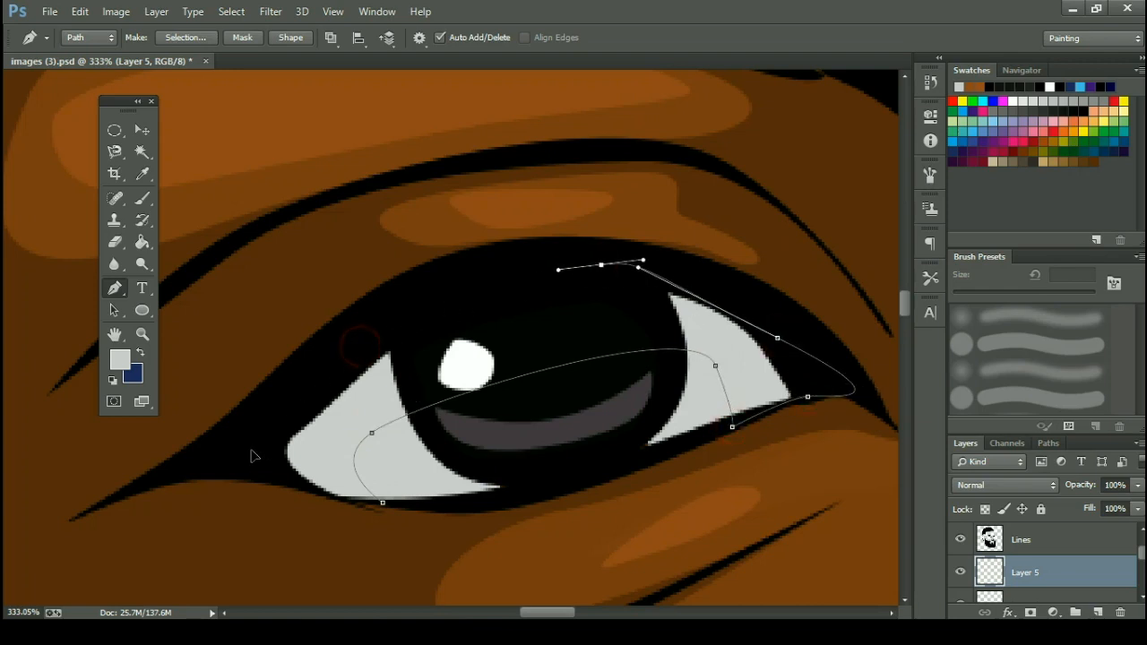
{"action": "left_click_drag", "start_coordinate": [368, 340], "coordinate": [312, 383]}
{"action": "left_click_drag", "start_coordinate": [245, 471], "coordinate": [351, 499]}
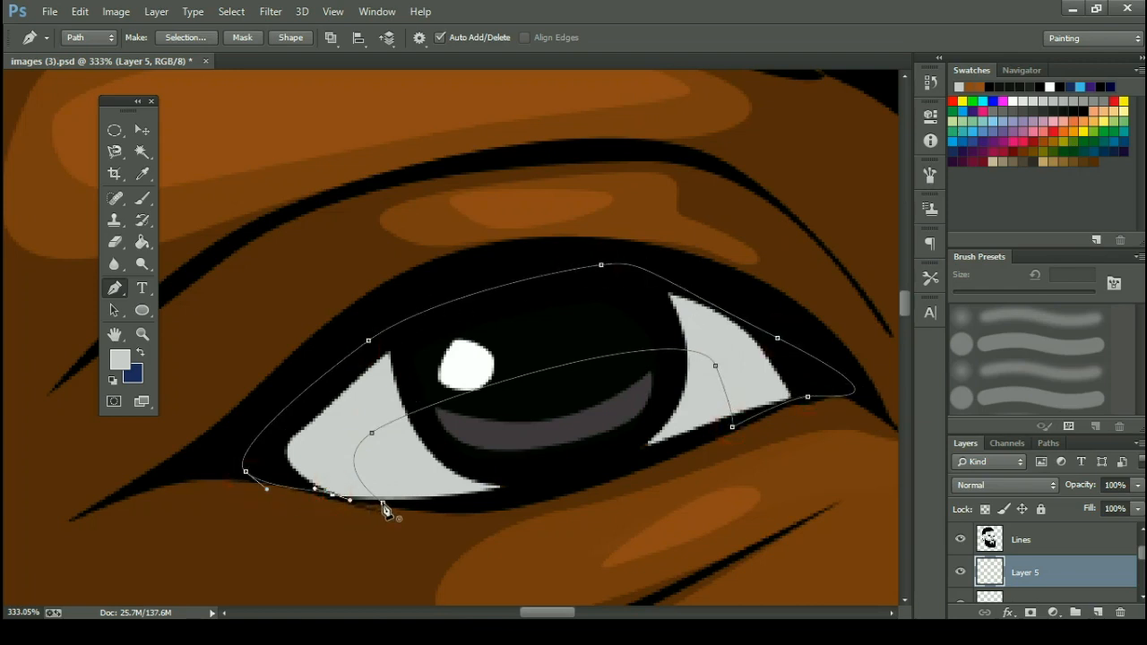
{"action": "left_click", "coordinate": [383, 503]}
Trace a matching closed shadow path across the upper part of the farther eye with the Pen tool.
{"action": "left_click_drag", "start_coordinate": [509, 466], "coordinate": [257, 516]}
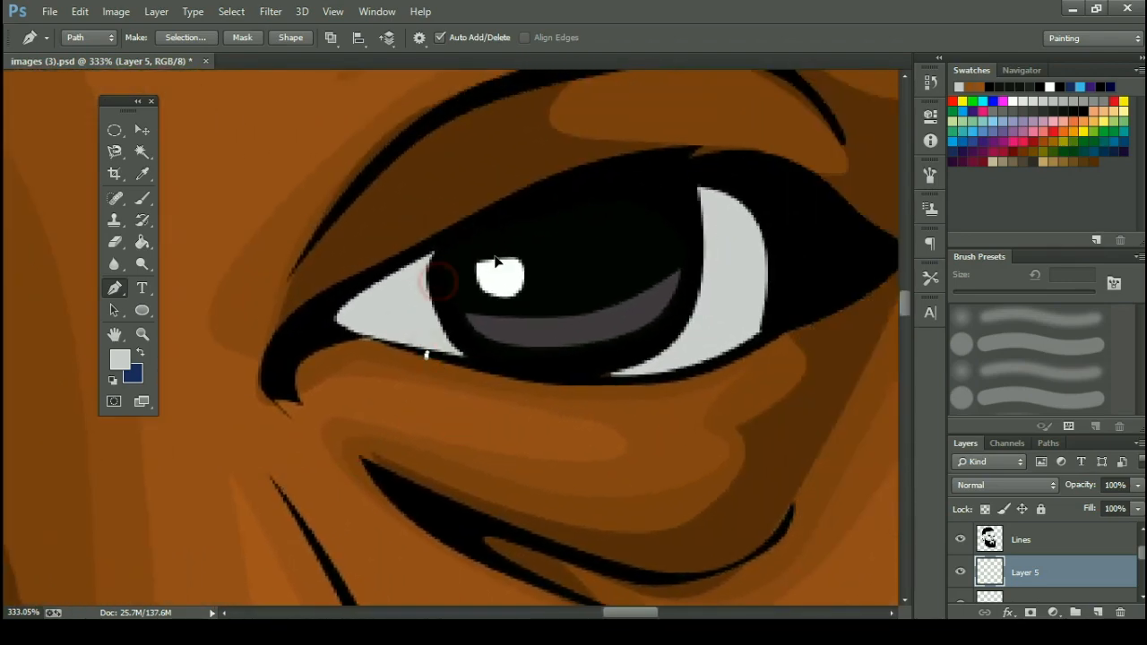
{"action": "left_click_drag", "start_coordinate": [437, 283], "coordinate": [504, 252]}
{"action": "left_click_drag", "start_coordinate": [735, 280], "coordinate": [737, 335]}
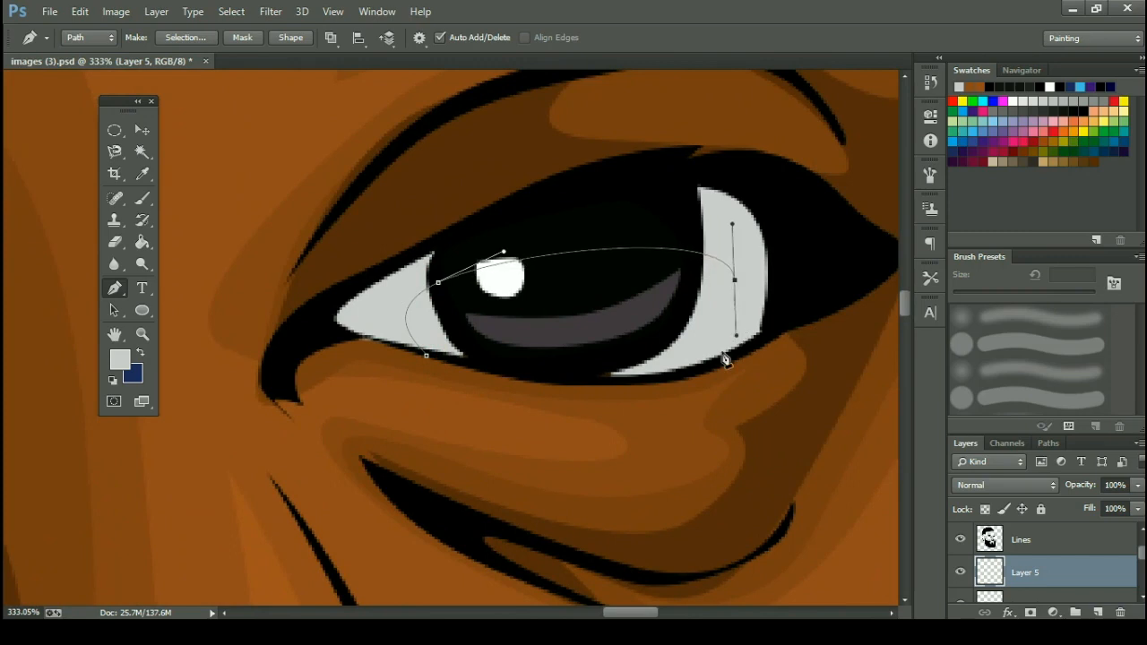
{"action": "left_click_drag", "start_coordinate": [802, 290], "coordinate": [809, 267]}
{"action": "left_click_drag", "start_coordinate": [743, 173], "coordinate": [690, 170]}
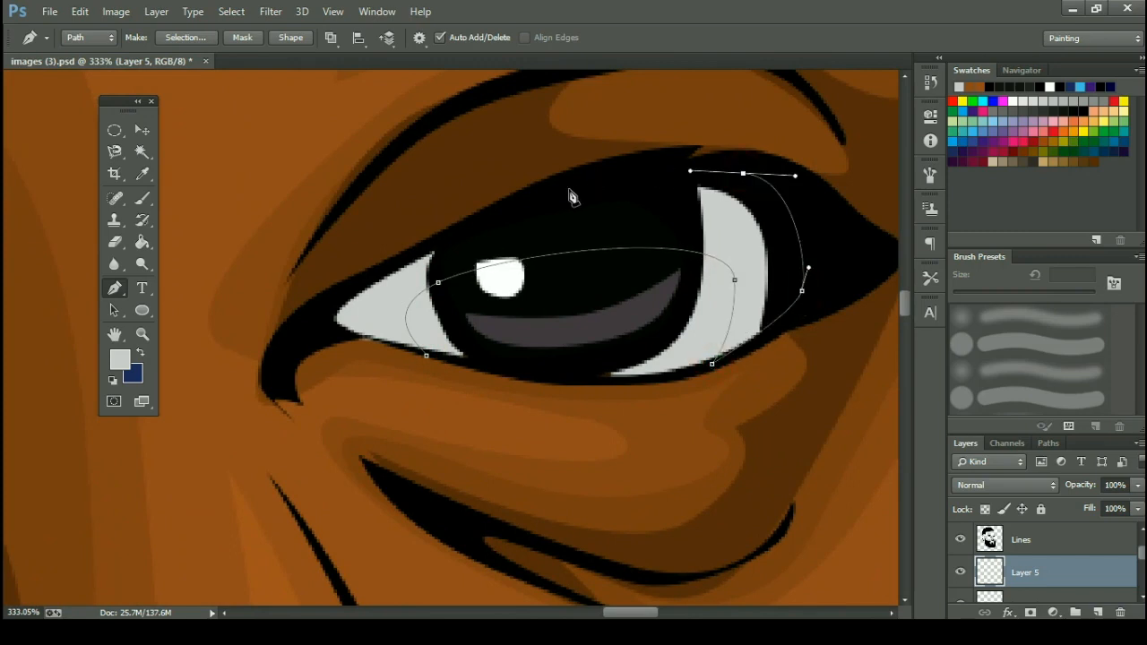
{"action": "left_click_drag", "start_coordinate": [549, 195], "coordinate": [513, 207]}
{"action": "left_click", "coordinate": [329, 333]}
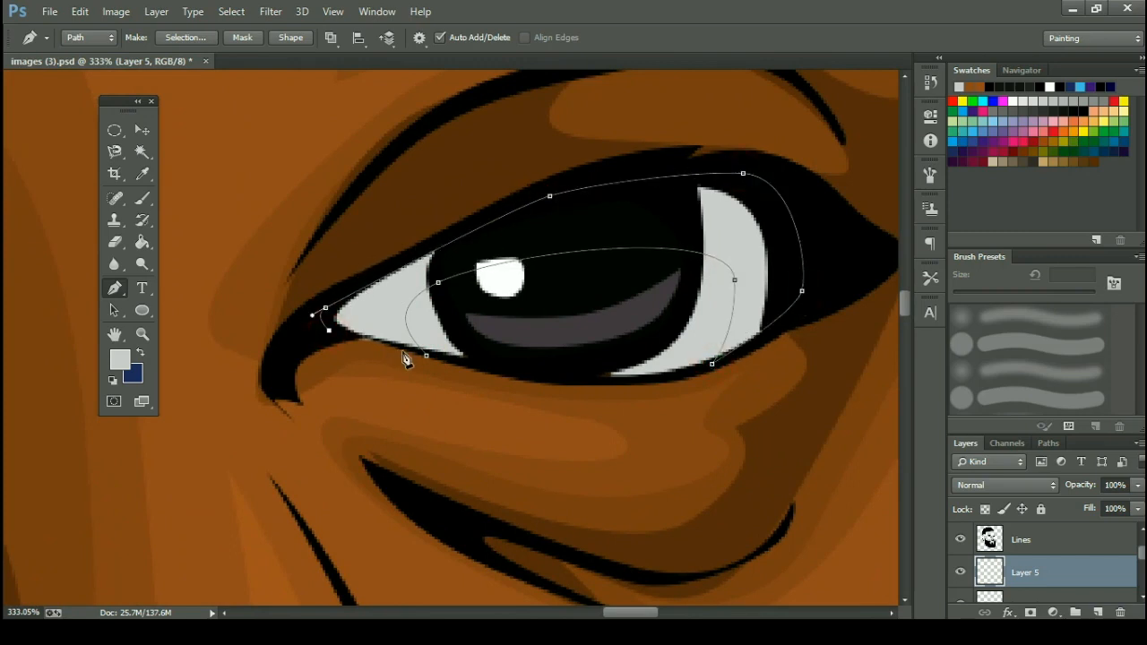
{"action": "left_click", "coordinate": [425, 359]}
{"action": "scroll", "coordinate": [425, 358], "scroll_direction": "down", "scroll_amount": 8}
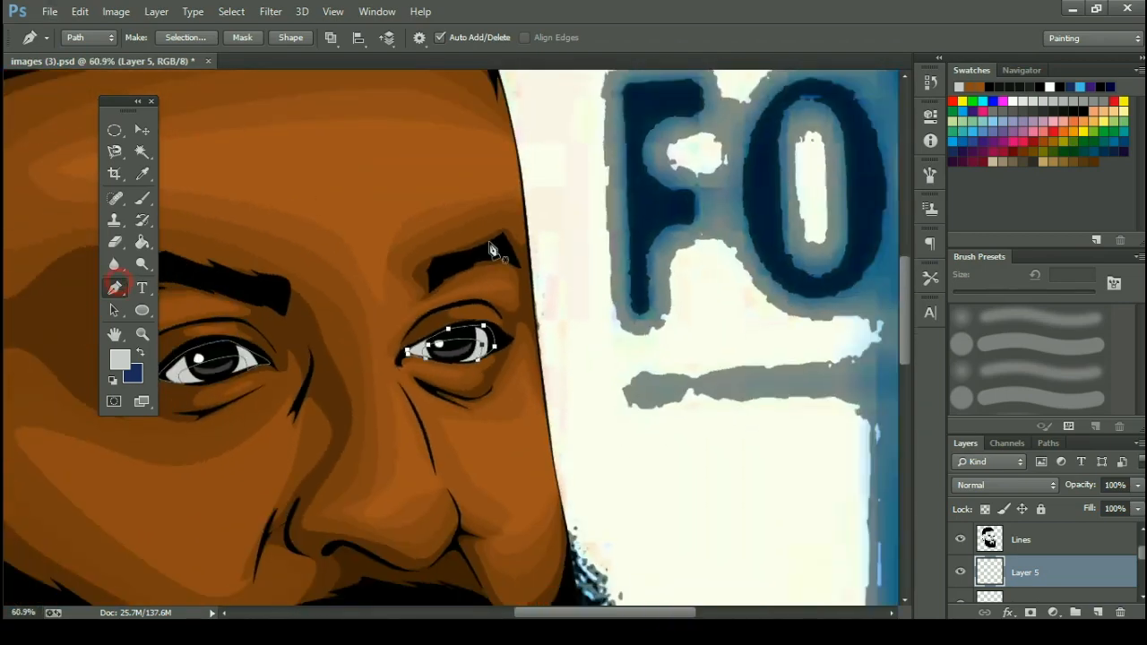
Fill the eyelid shadow paths on Layer 5 with the dark purplish grey #605260 at 100% opacity and save the document.
{"action": "scroll", "coordinate": [491, 251], "scroll_direction": "down", "scroll_amount": 3}
{"action": "right_click", "coordinate": [455, 224]}
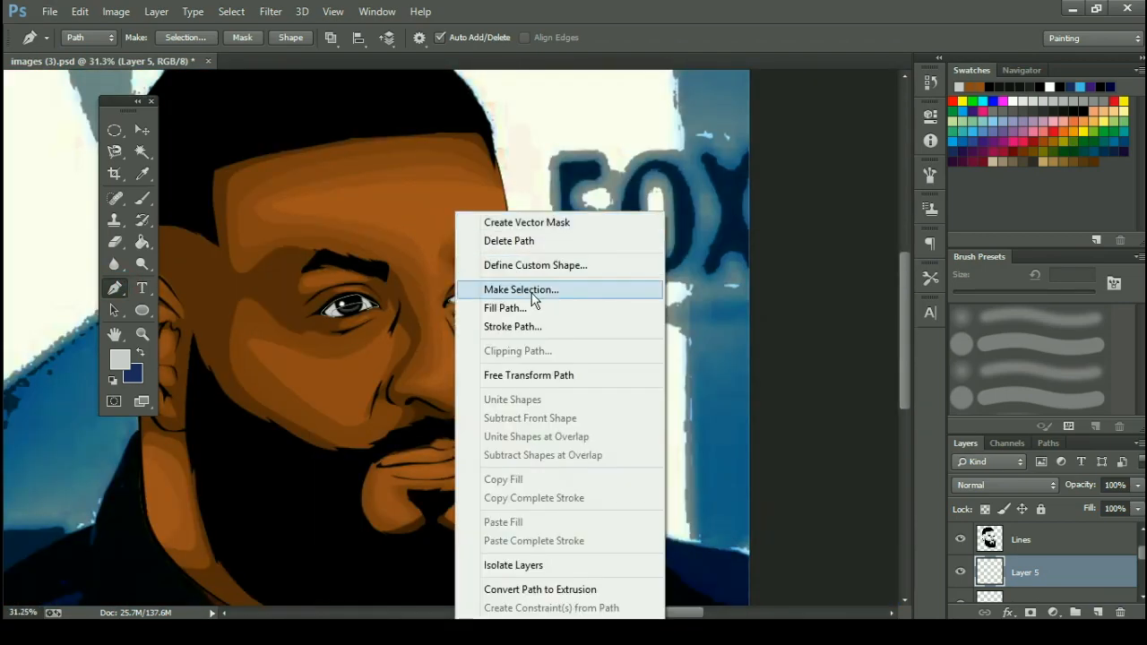
{"action": "left_click", "coordinate": [532, 310]}
{"action": "left_click", "coordinate": [842, 169]}
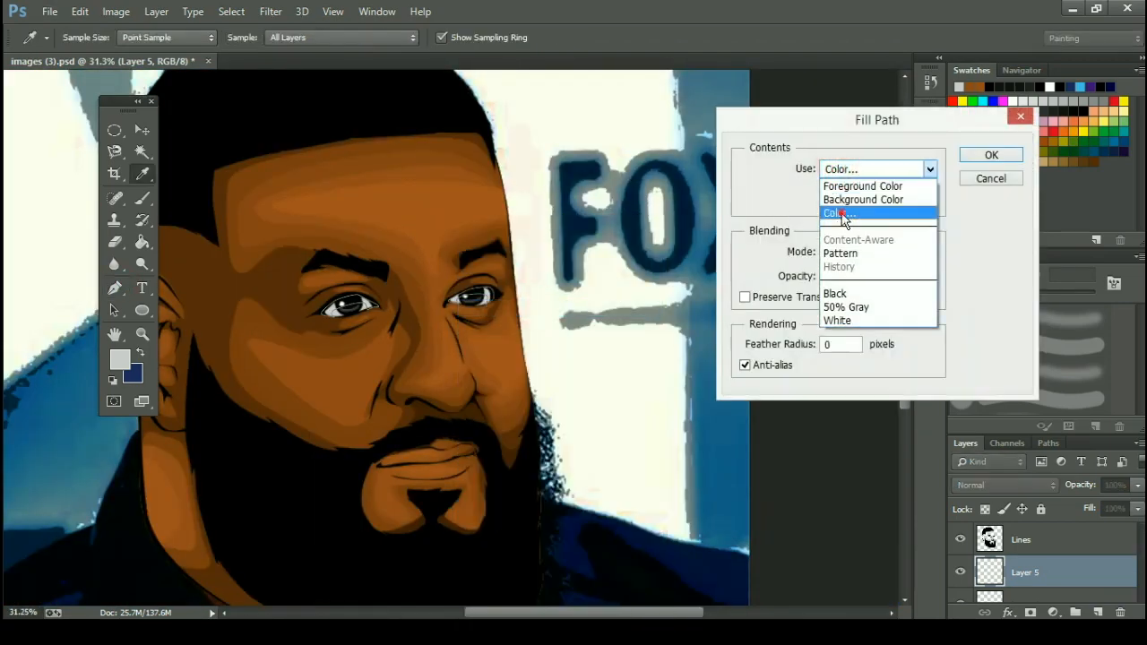
{"action": "left_click", "coordinate": [846, 216]}
{"action": "mouse_move", "coordinate": [785, 312]}
{"action": "left_mouse_down"}
{"action": "mouse_move", "coordinate": [687, 343]}
{"action": "mouse_move", "coordinate": [676, 360]}
{"action": "left_mouse_up"}
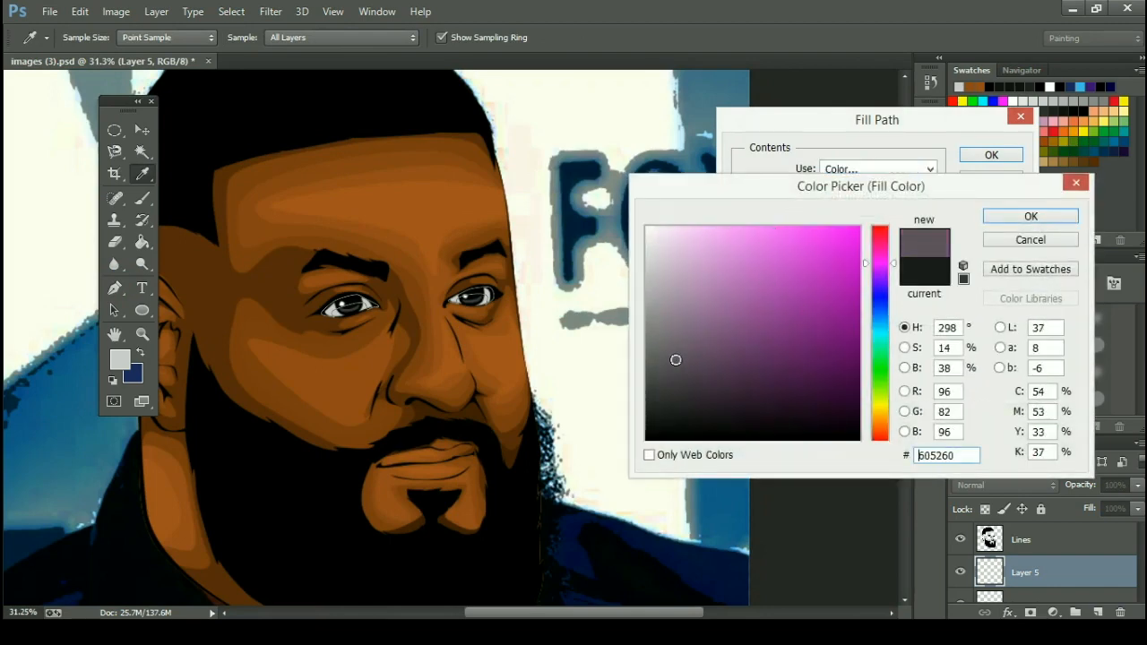
{"action": "key", "text": "Return"}
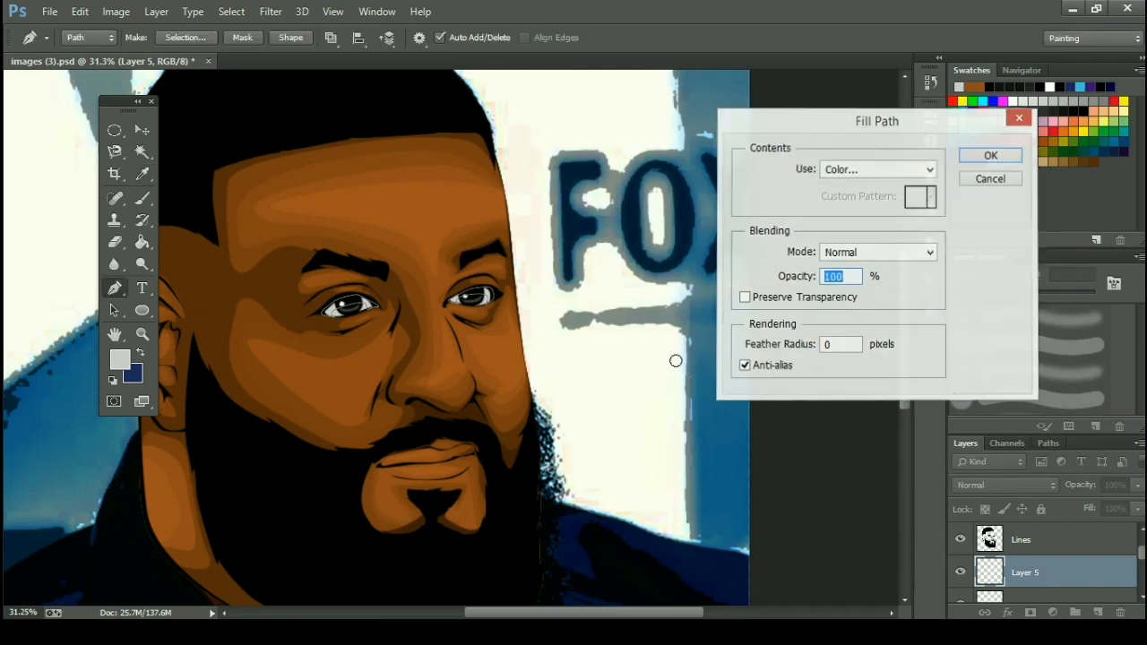
{"action": "key", "text": "Return"}
{"action": "scroll", "coordinate": [453, 350], "scroll_direction": "down", "scroll_amount": 3}
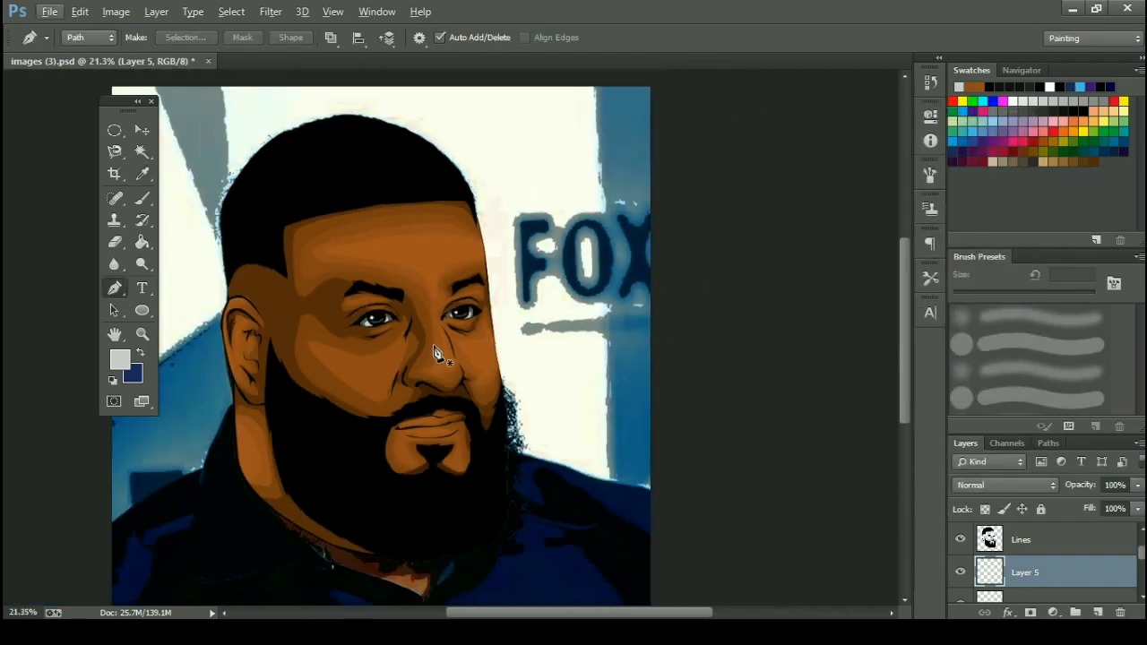
{"action": "scroll", "coordinate": [451, 338], "scroll_direction": "down", "scroll_amount": 1}
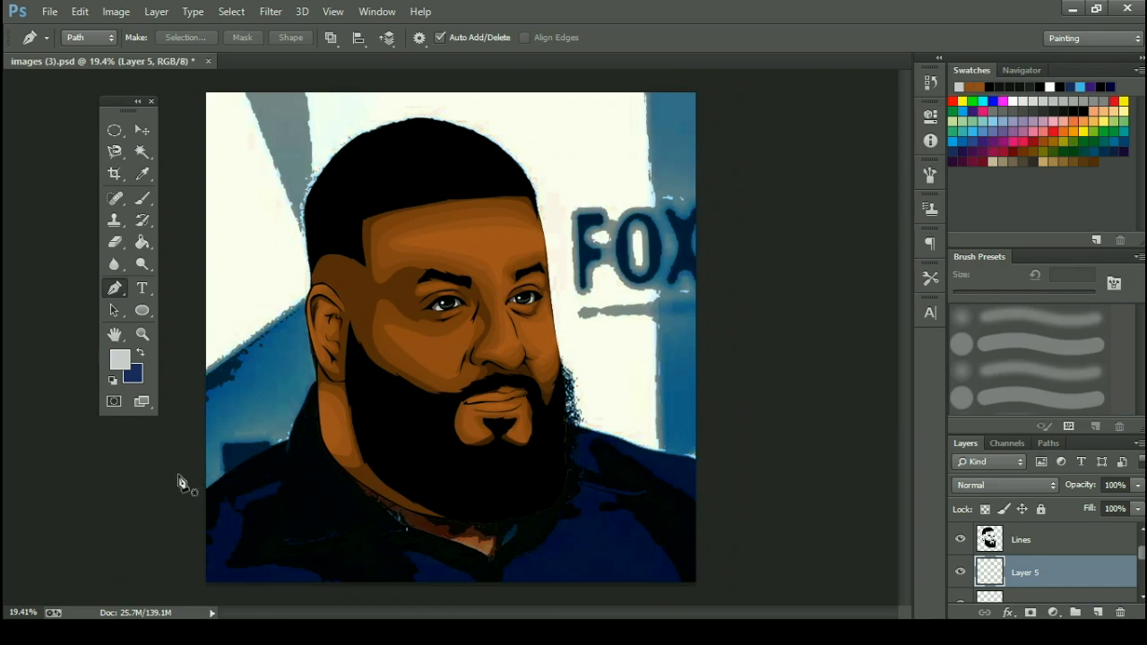
{"action": "key", "text": "ctrl+s"}
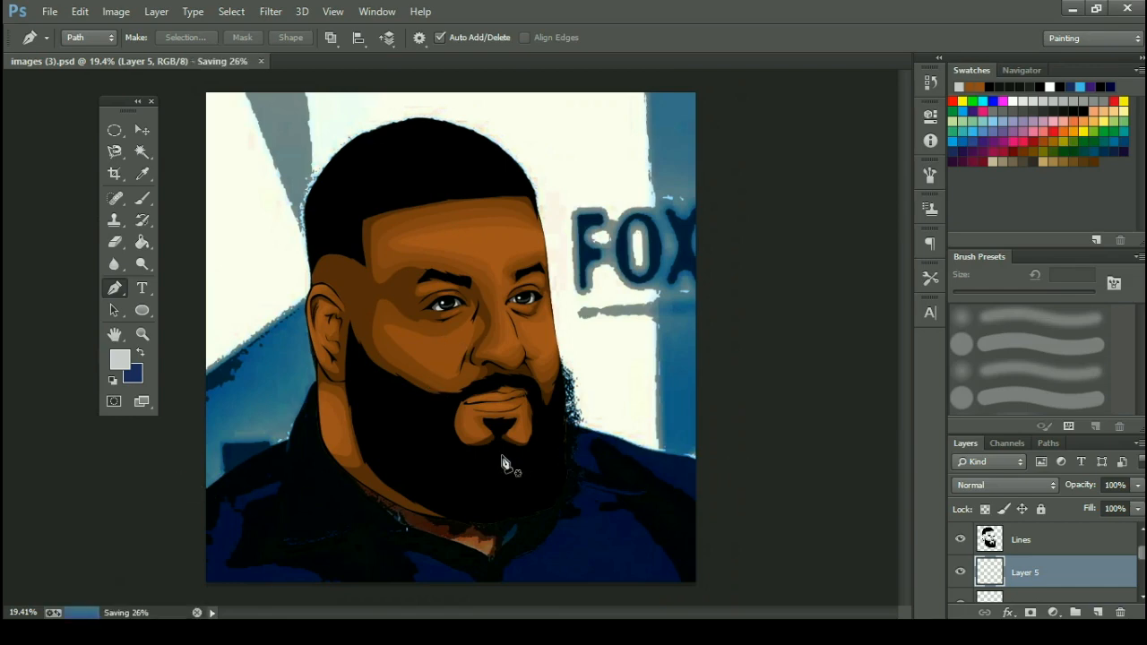
Hide the photo layers Layer 0 and Layer 0 copy so only the cartoon head shows on transparency.
{"action": "scroll", "coordinate": [1069, 571], "scroll_direction": "down", "scroll_amount": 3}
{"action": "scroll", "coordinate": [1071, 571], "scroll_direction": "down", "scroll_amount": 3}
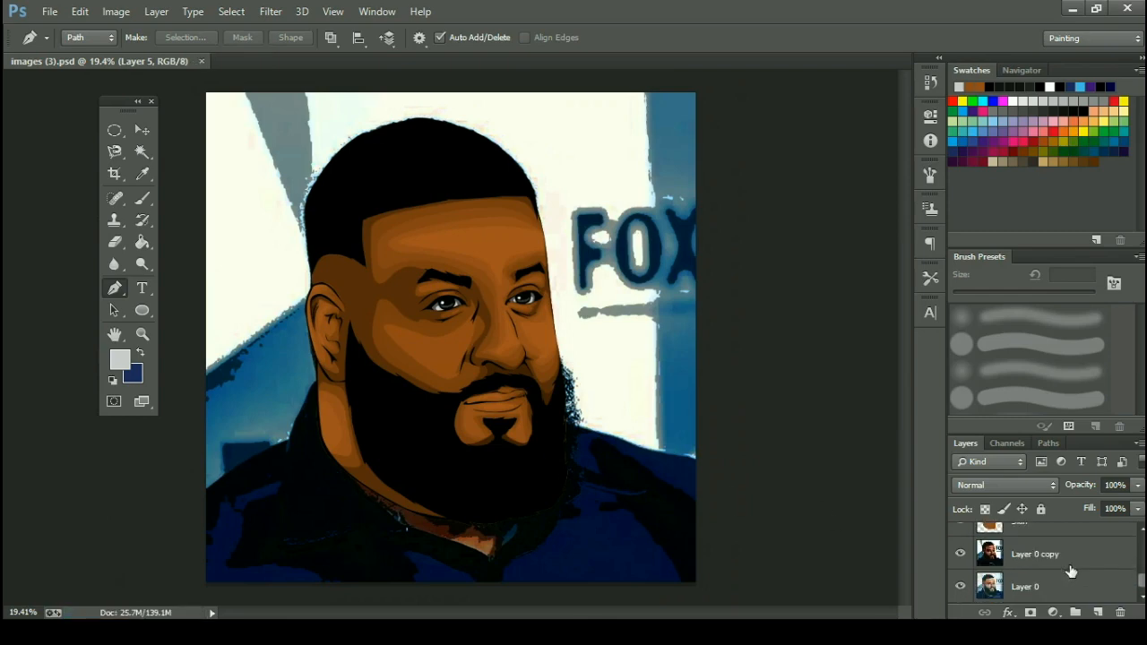
{"action": "left_click", "coordinate": [1071, 584]}
{"action": "left_click", "coordinate": [957, 580]}
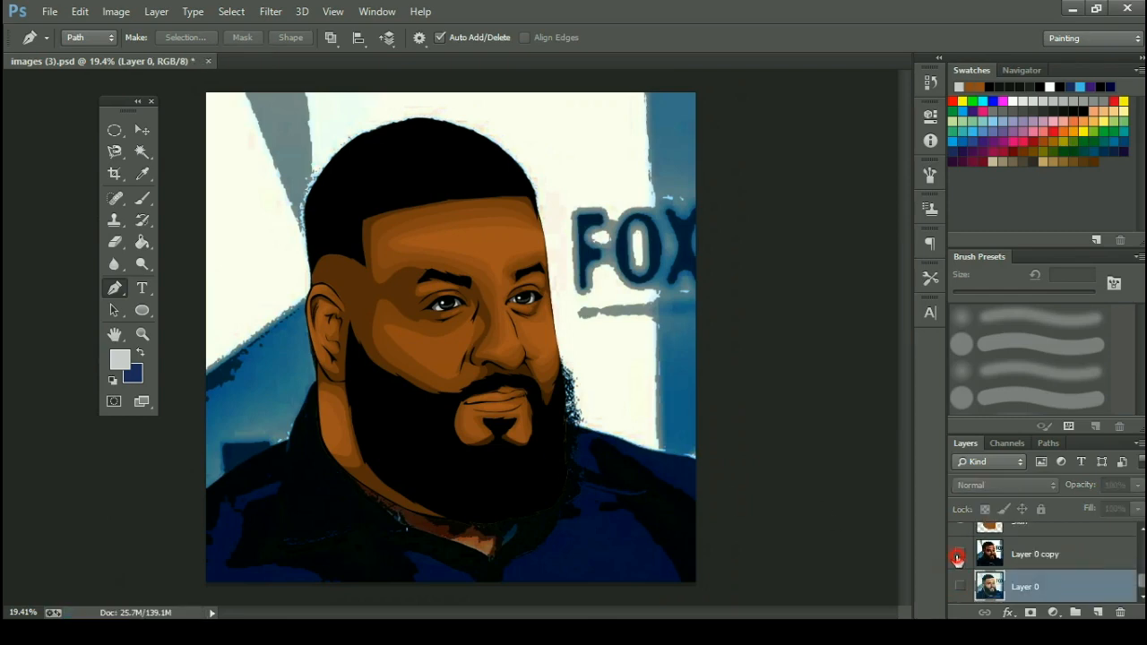
{"action": "left_click", "coordinate": [958, 554]}
{"action": "scroll", "coordinate": [521, 359], "scroll_direction": "up", "scroll_amount": 3}
{"action": "scroll", "coordinate": [516, 359], "scroll_direction": "down", "scroll_amount": 3}
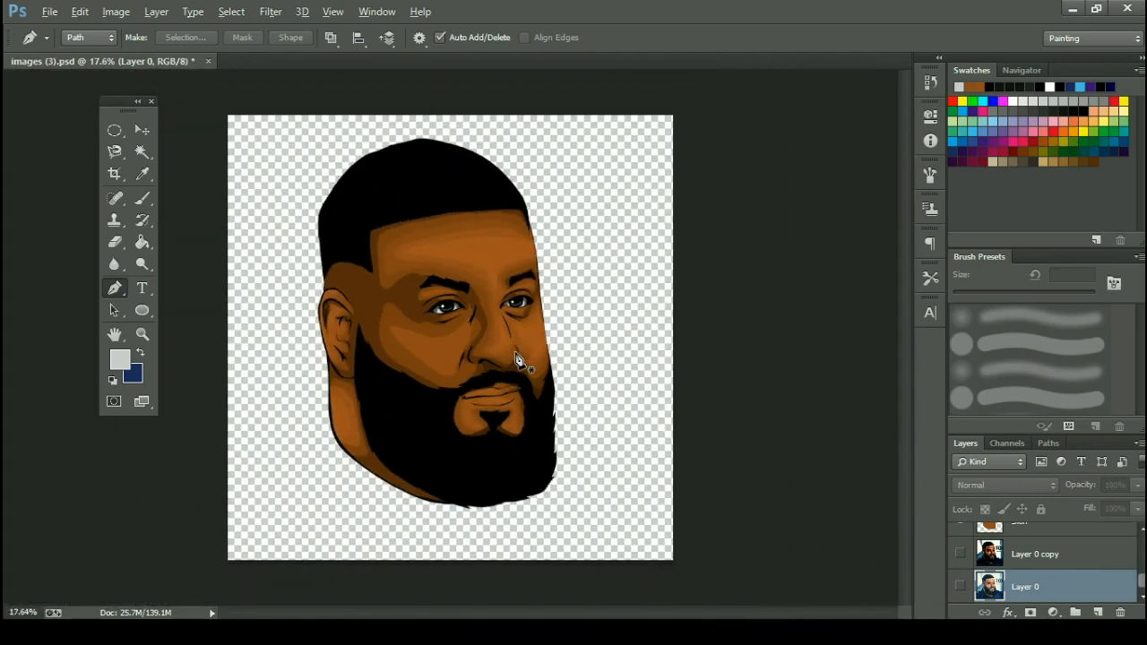
{"action": "scroll", "coordinate": [515, 358], "scroll_direction": "up", "scroll_amount": 1}
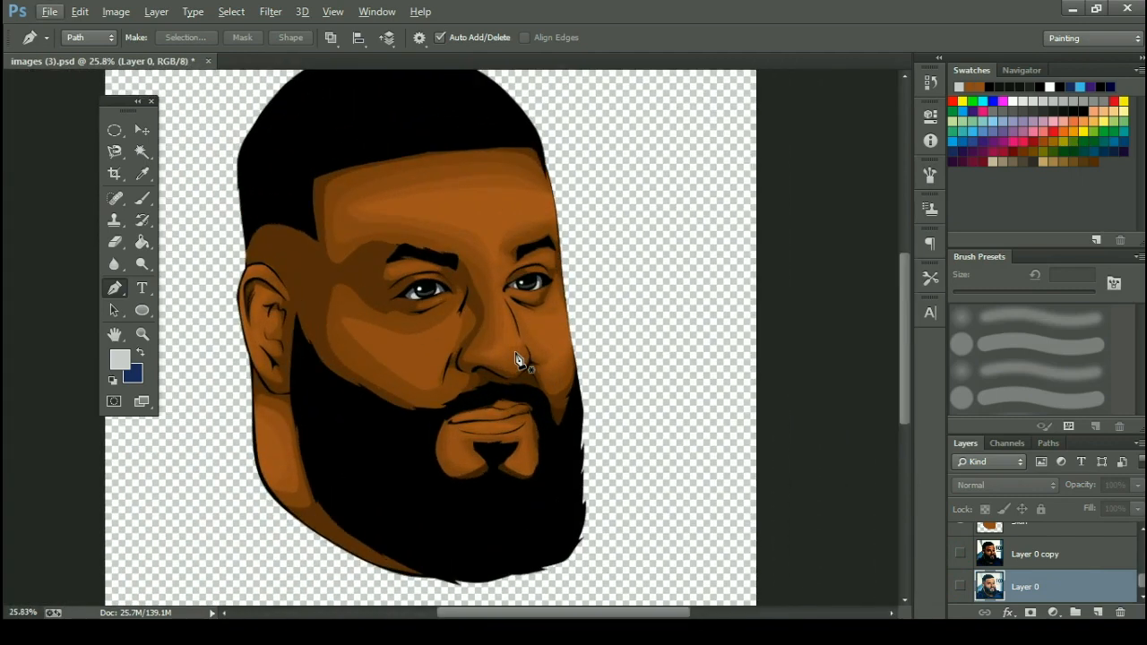